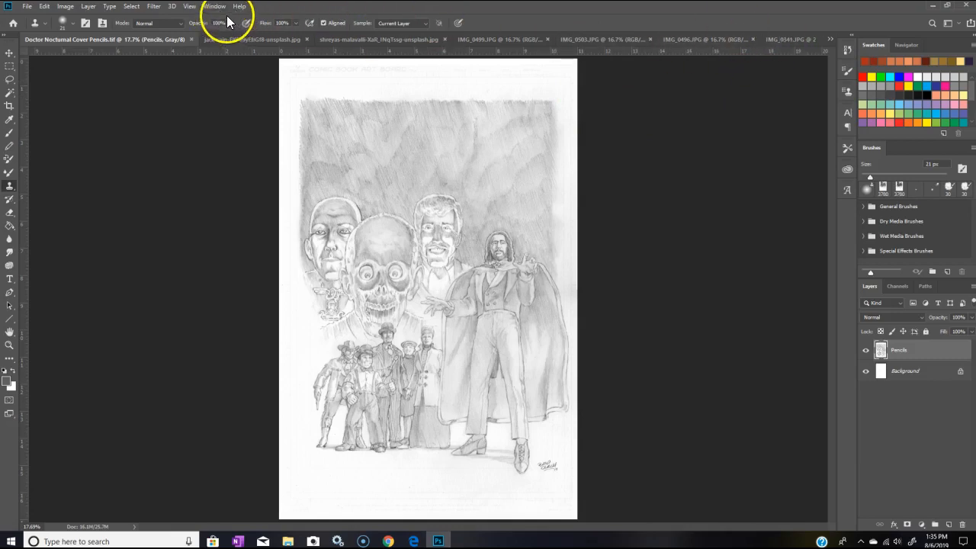
Step: Check that Painting is the active workspace in the list of available workspaces
left_click(191, 8)
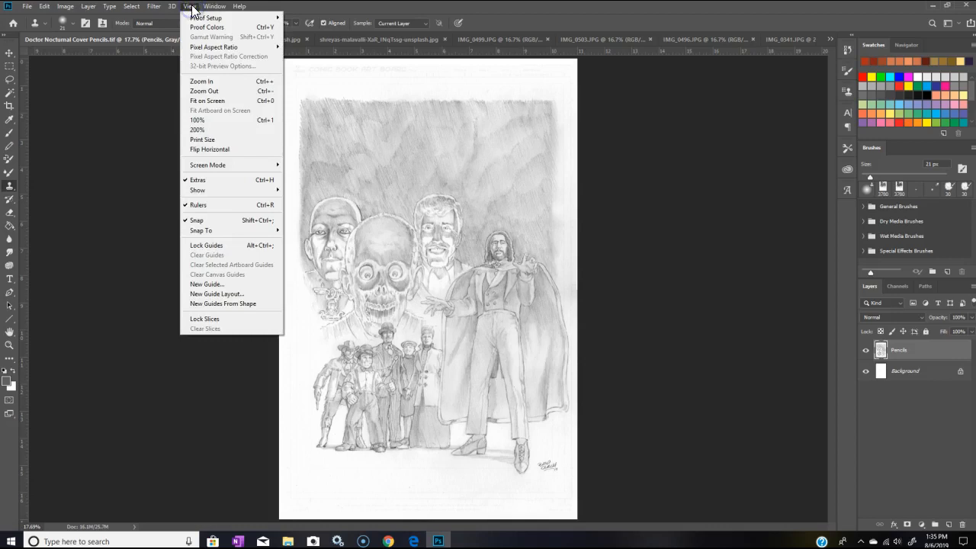
mouse_move(216, 9)
mouse_move(226, 27)
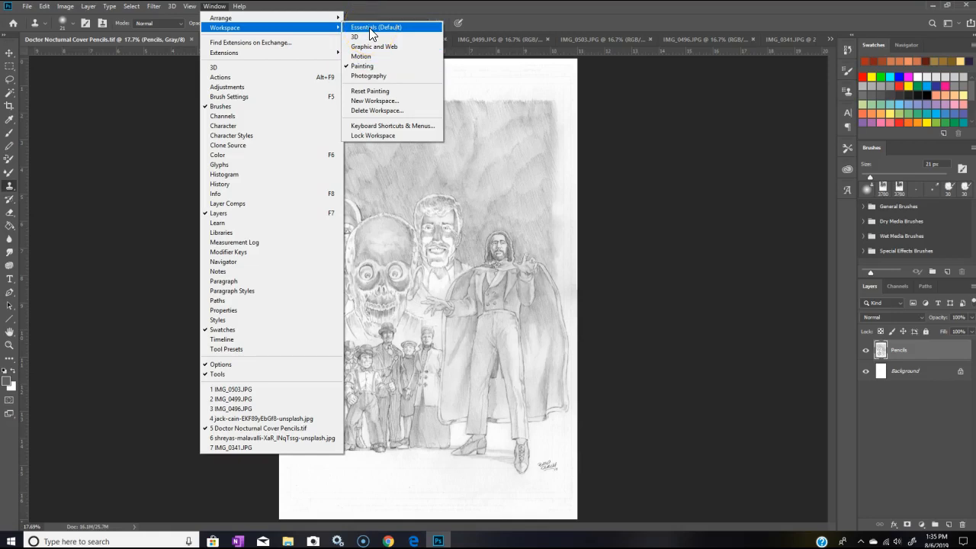
left_click(366, 68)
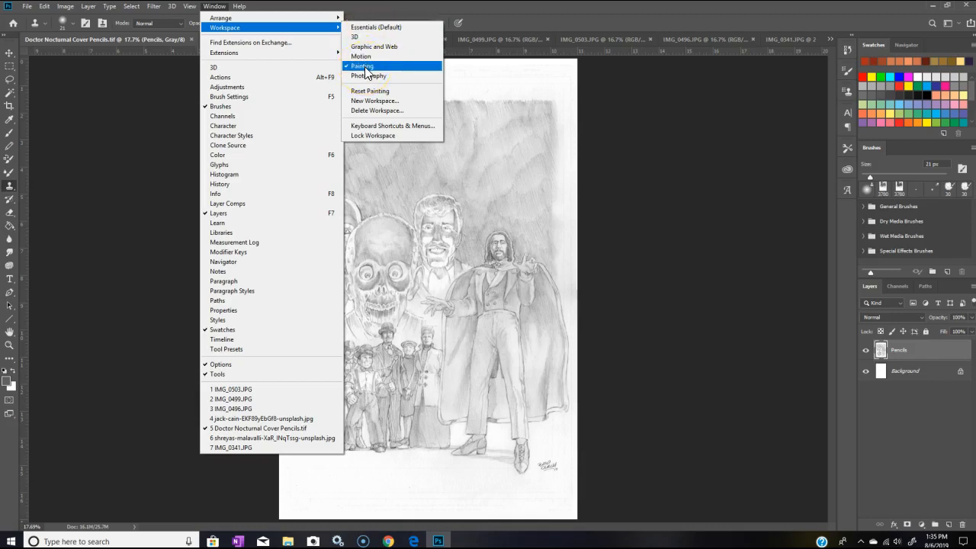
left_click(643, 19)
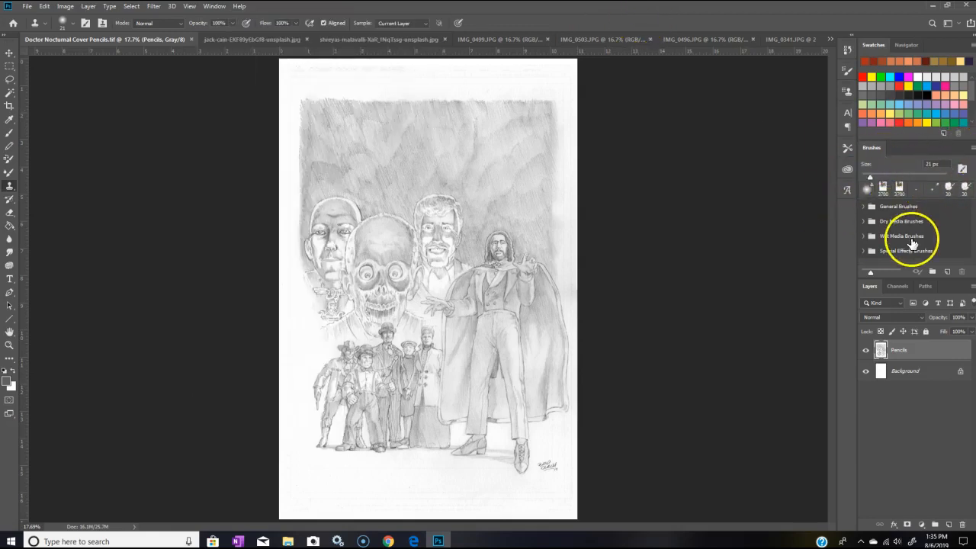
left_click(873, 220)
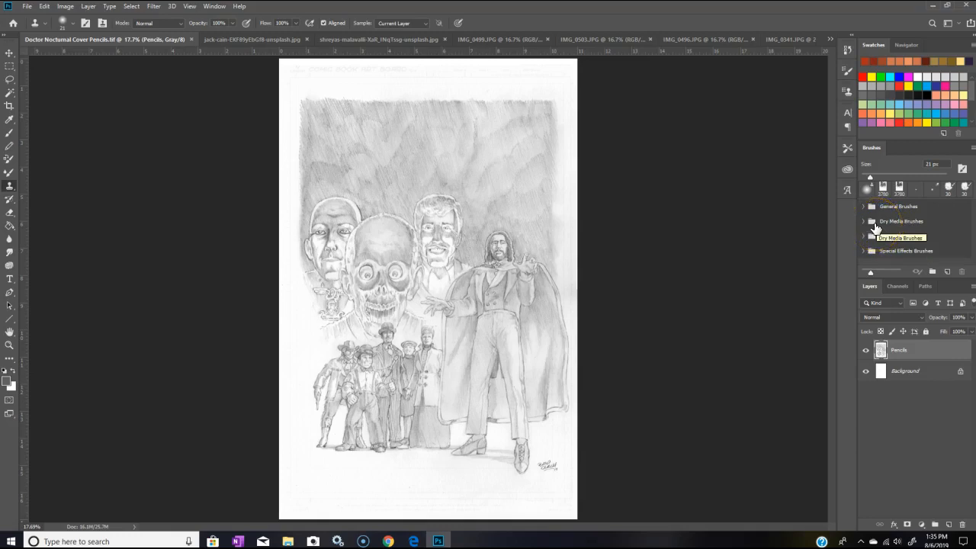
left_click(869, 222)
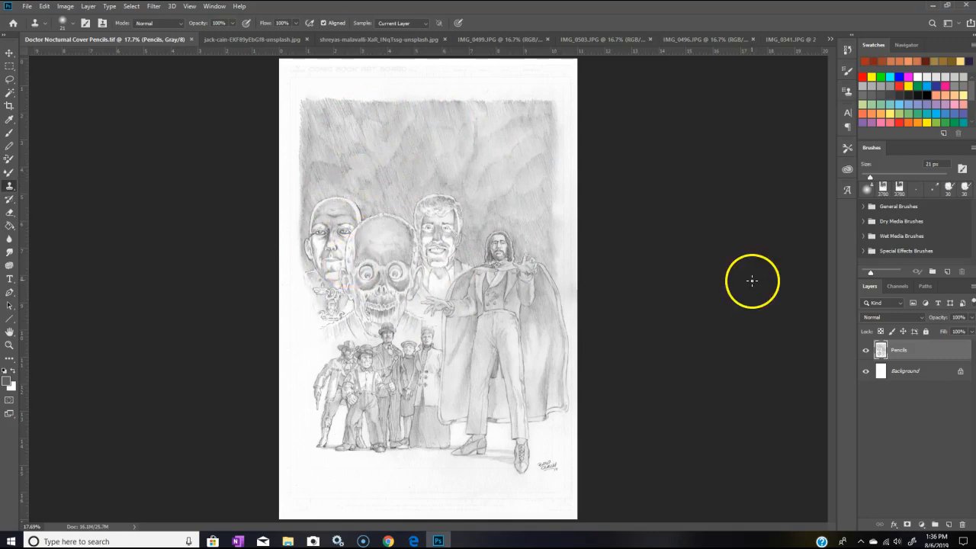
Step: Convert the pencil drawing's colour mode from Grayscale to RGB Color without flattening the layers
left_click(65, 8)
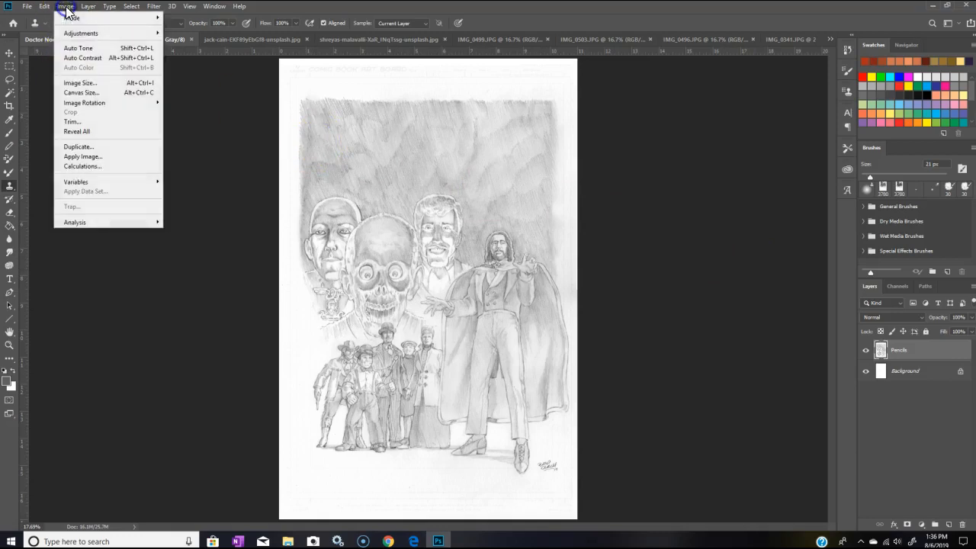
mouse_move(71, 17)
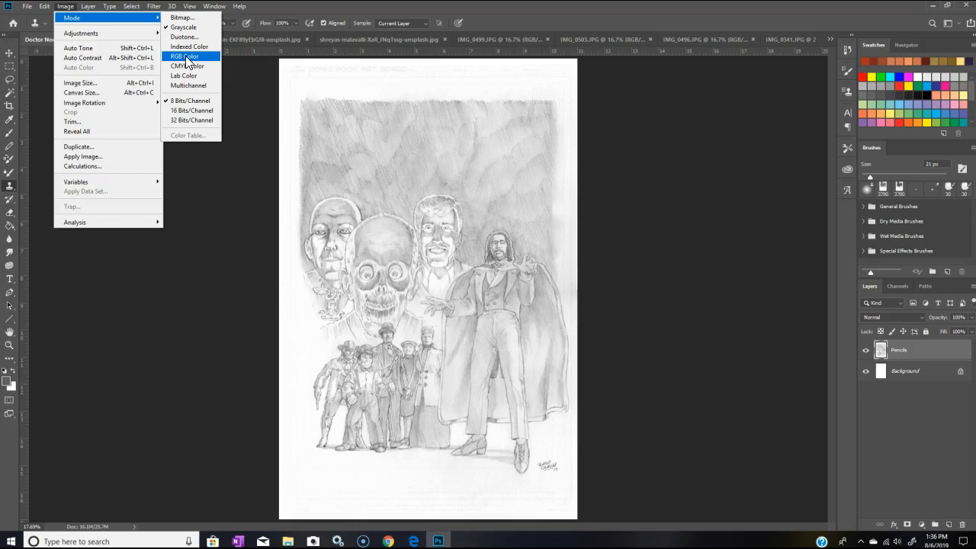
left_click(187, 31)
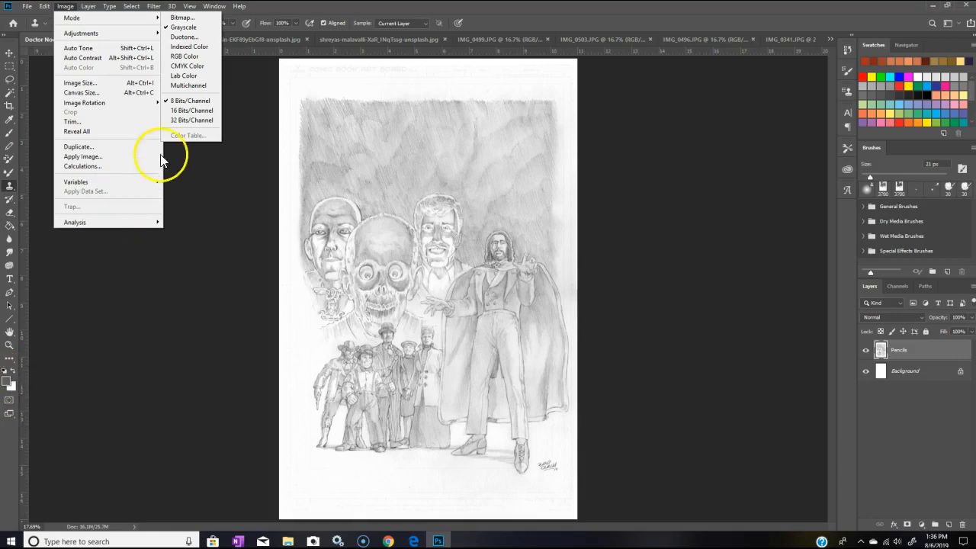
mouse_move(147, 18)
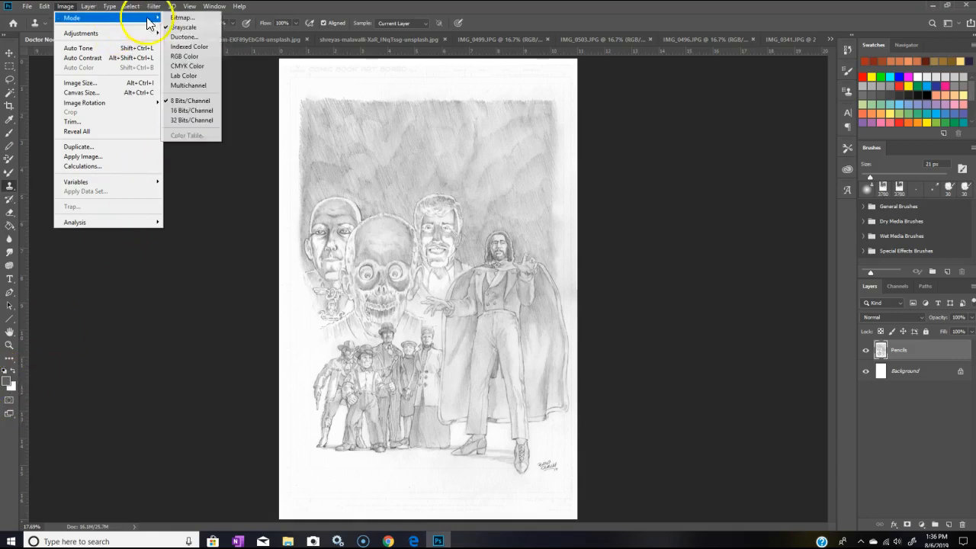
left_click(196, 58)
left_click(193, 56)
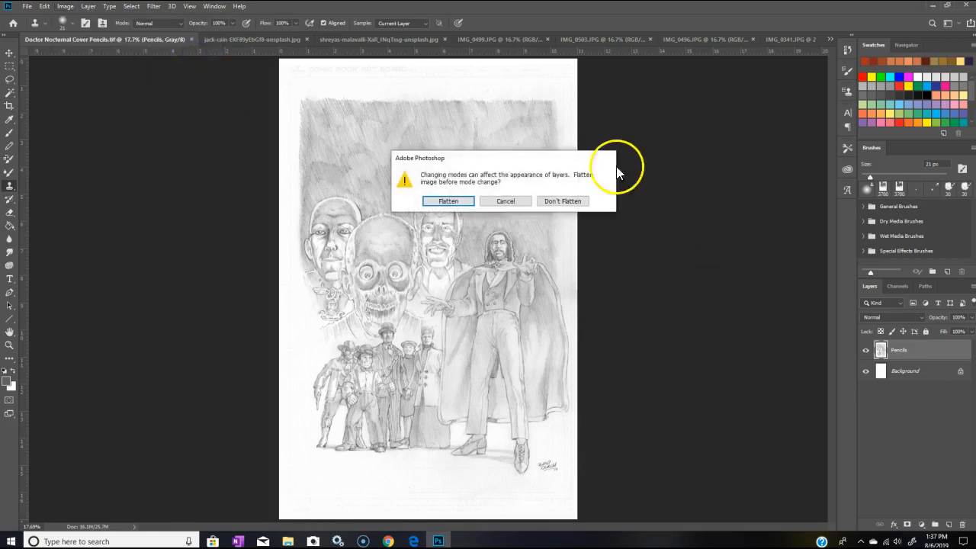
left_click(559, 201)
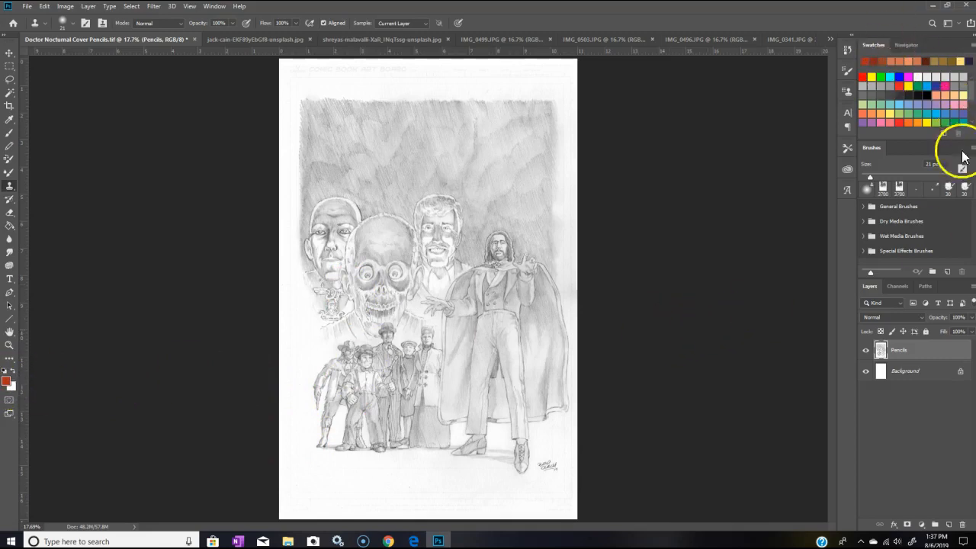
Step: Look through the full range of available colour swatches
scroll(973, 107, "down", 2)
left_click_drag(973, 107, 973, 119)
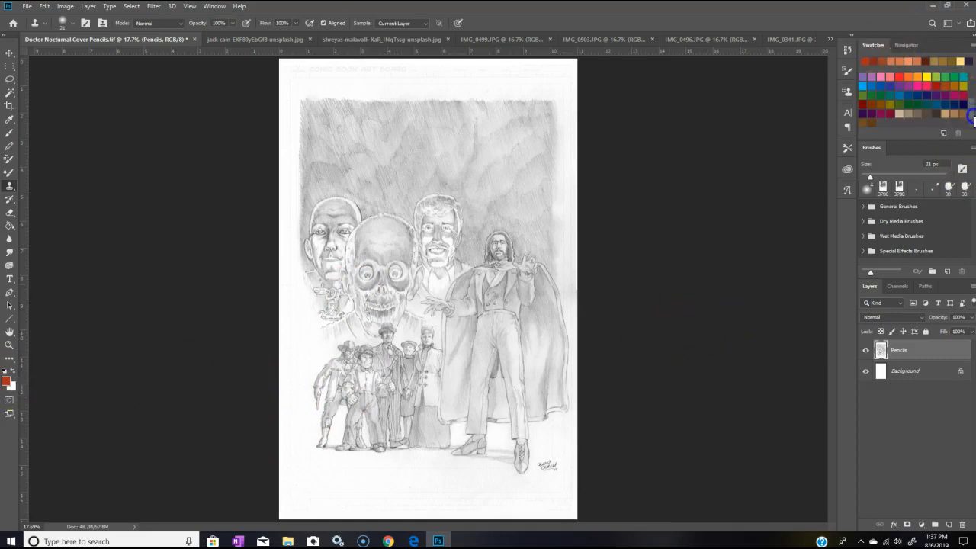
scroll(973, 111, "up", 5)
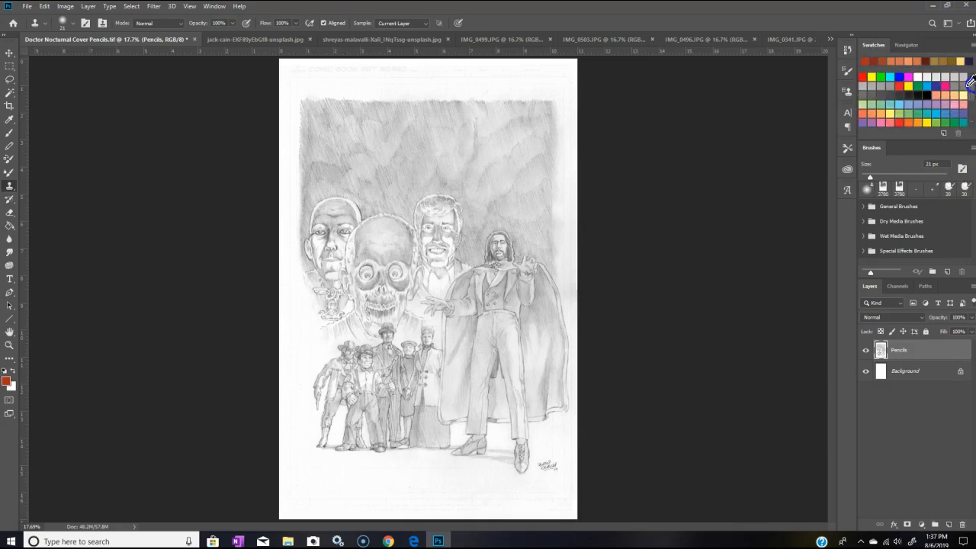
scroll(973, 116, "down", 3)
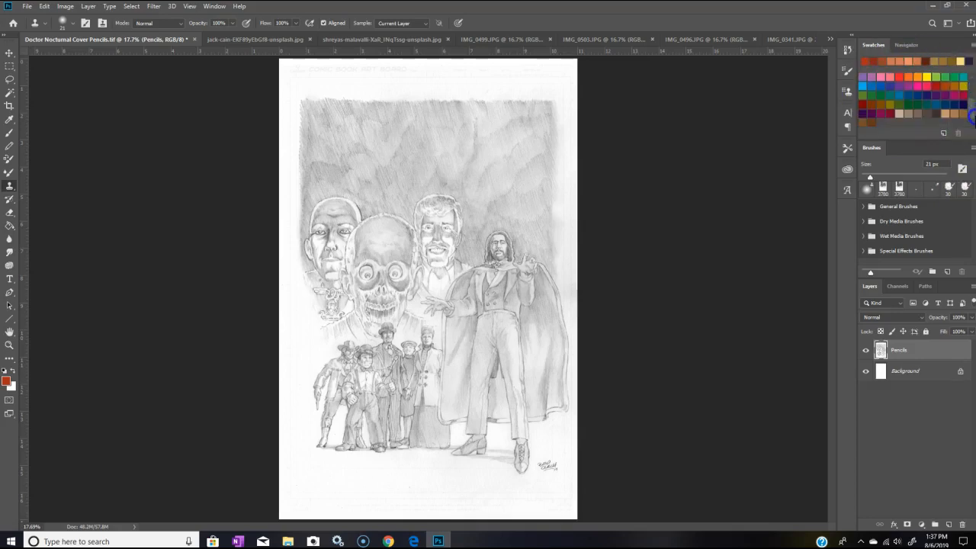
scroll(972, 110, "up", 3)
scroll(973, 110, "down", 3)
scroll(973, 110, "up", 4)
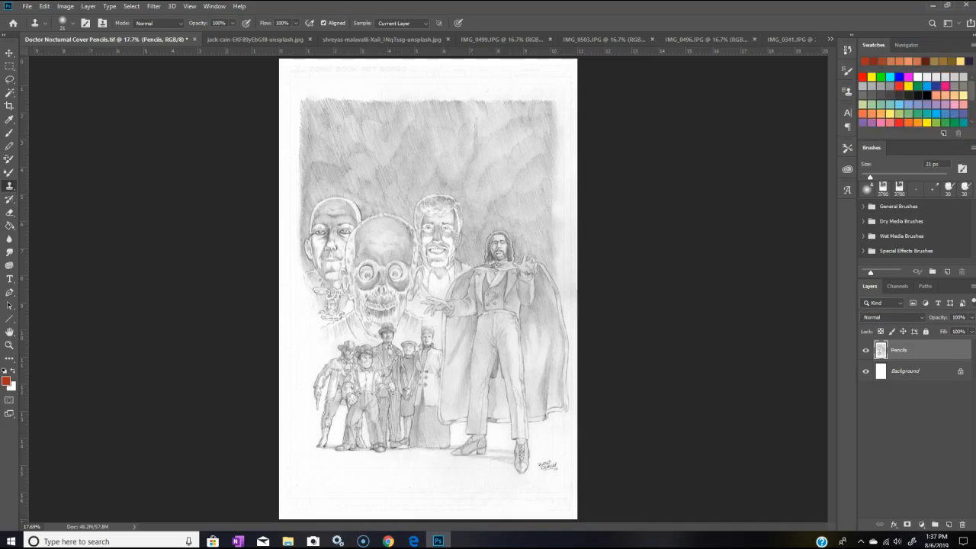
scroll(913, 99, "down", 3)
scroll(913, 100, "up", 3)
scroll(971, 114, "down", 3)
left_click(965, 190)
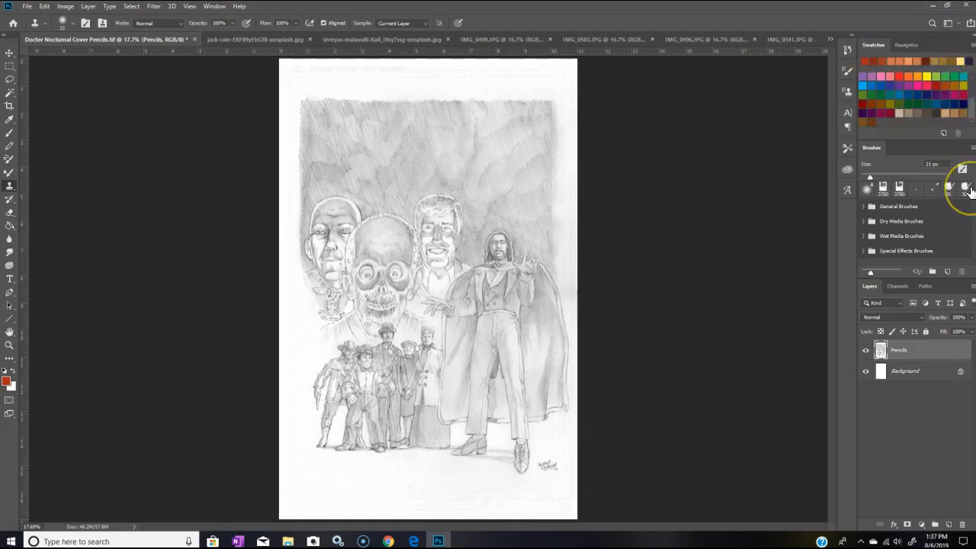
key("b")
left_click(967, 188)
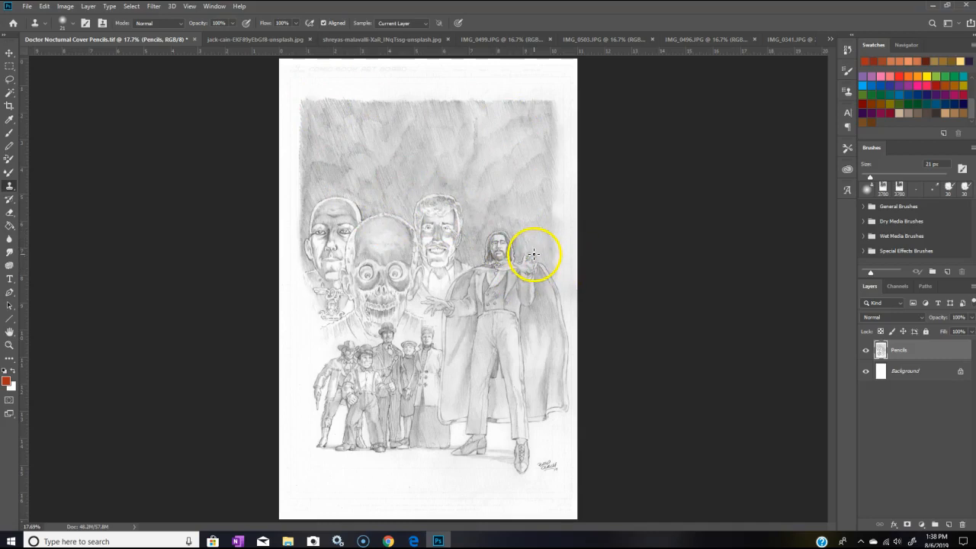
Step: Set the Pencils layer's blending mode to Multiply
left_click(921, 318)
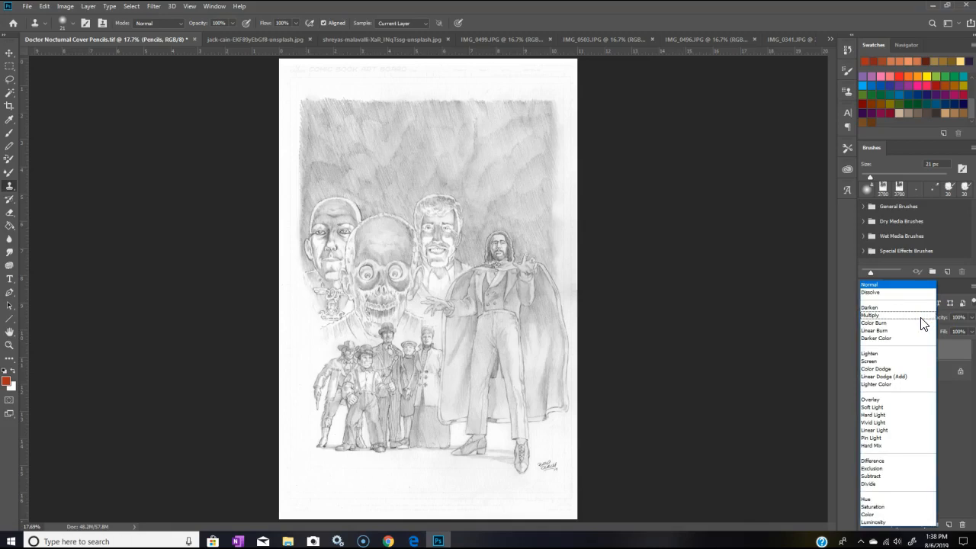
left_click(911, 314)
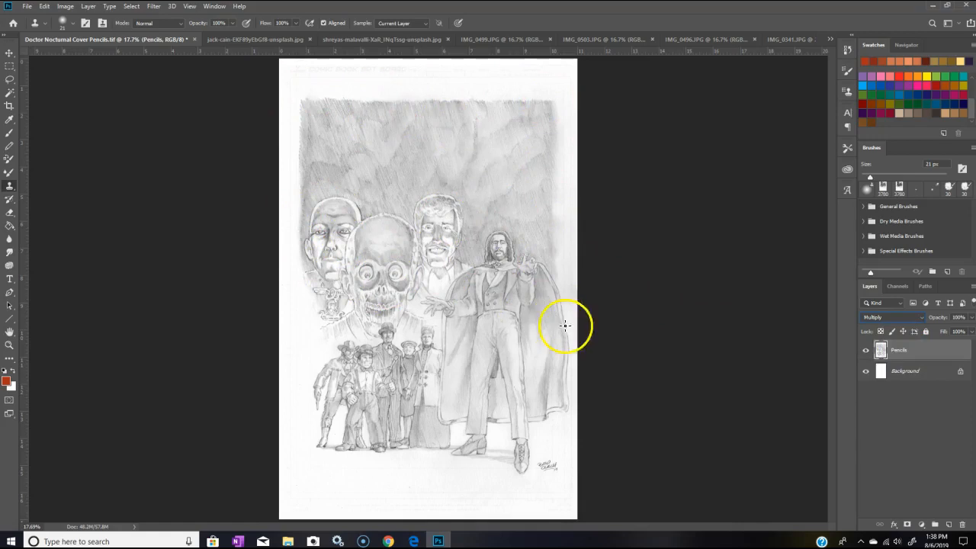
Step: Add a new layer directly above the Background layer and name it Backdrop
left_click_drag(882, 372, 877, 373)
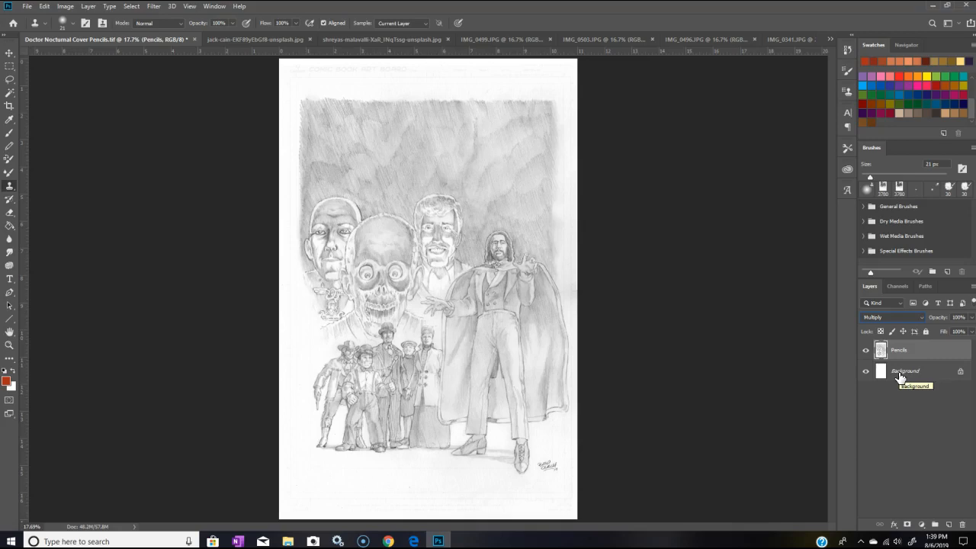
left_click(900, 374)
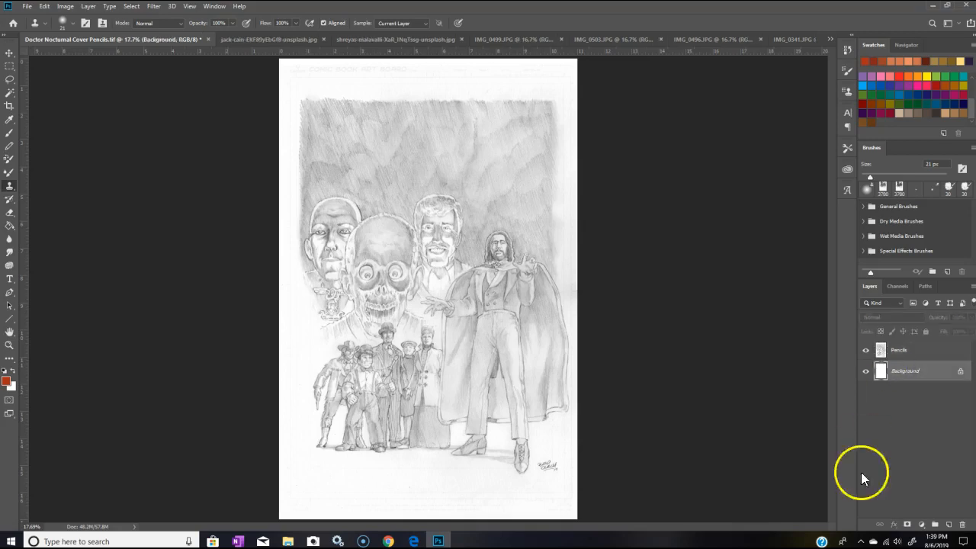
left_click(950, 527)
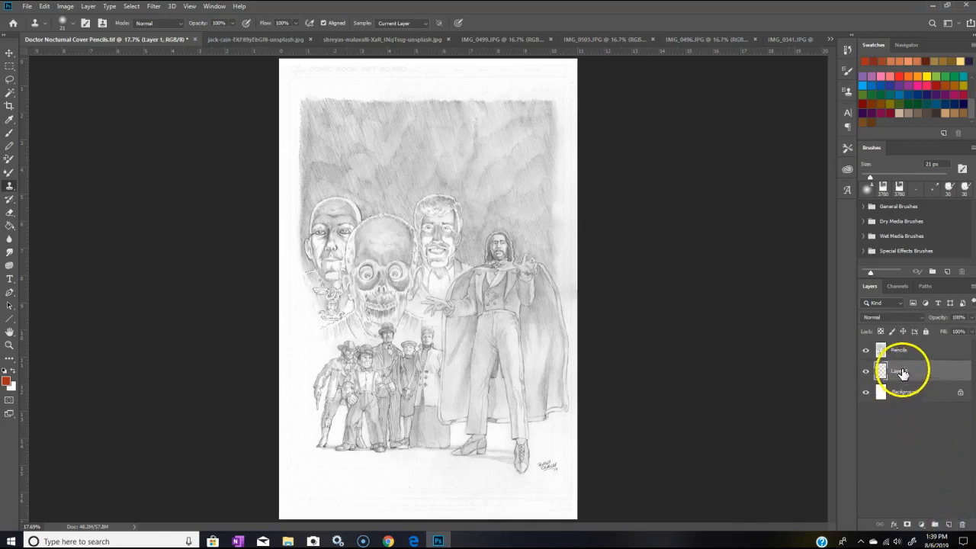
left_click(902, 372)
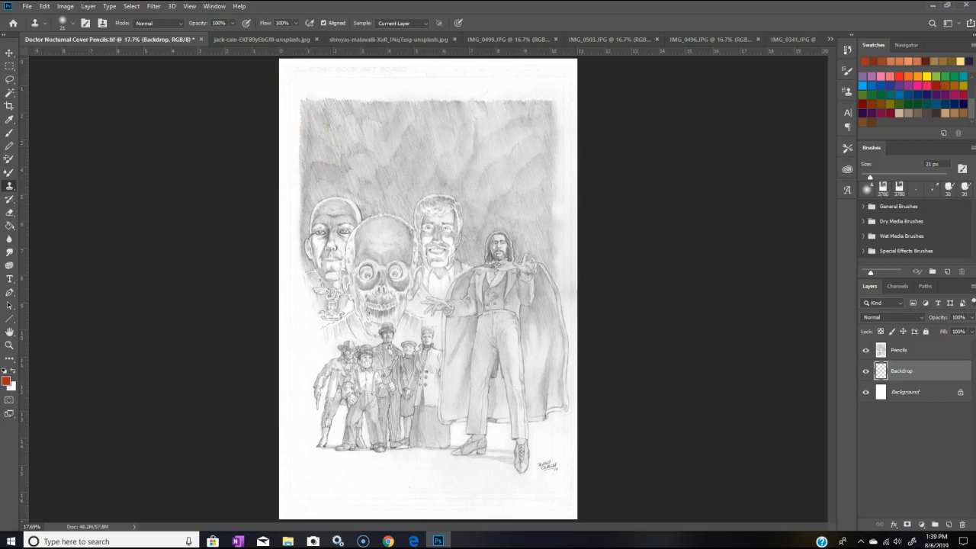
Step: Place a vertical guide inside the page's left edge and a horizontal guide above the shaded artwork, below the art board heading
left_click(9, 346)
left_click(381, 104)
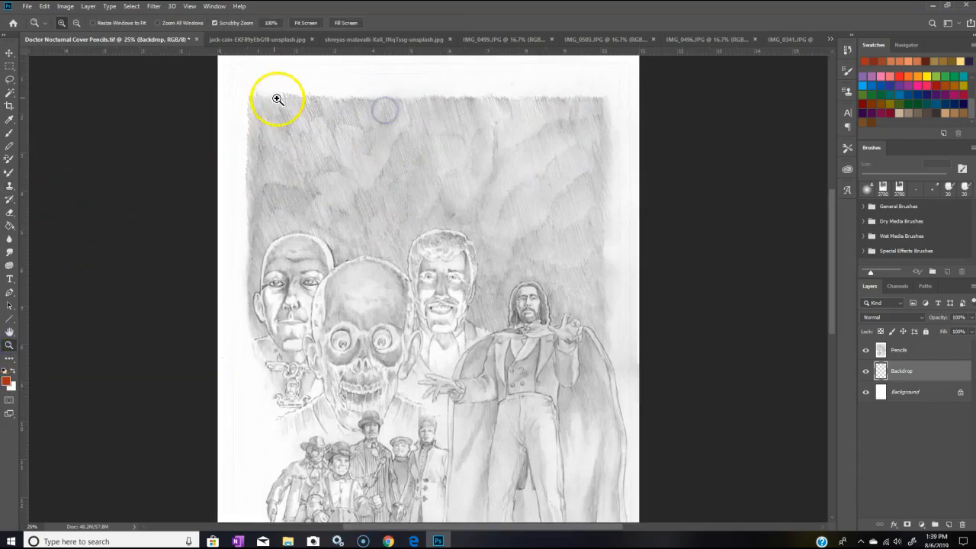
left_click_drag(830, 231, 834, 211)
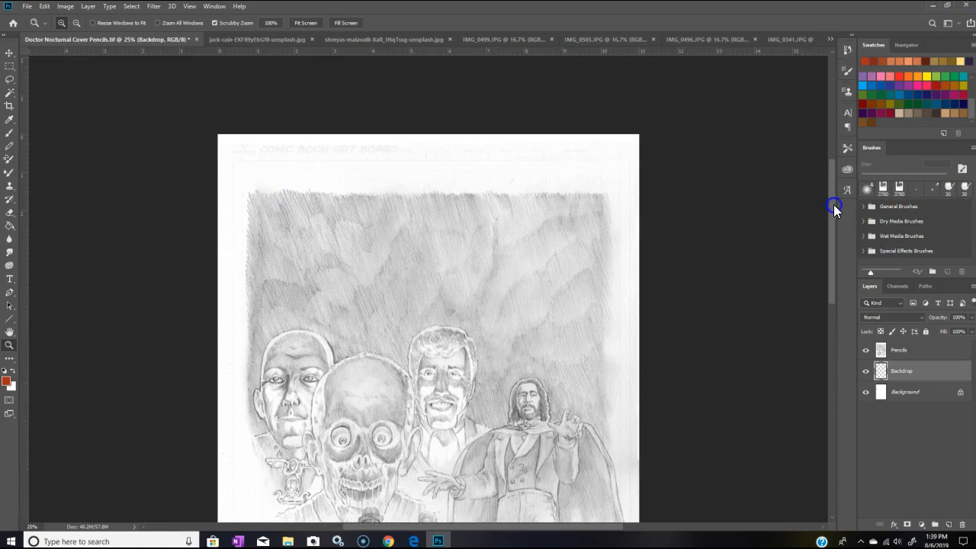
left_click(238, 197)
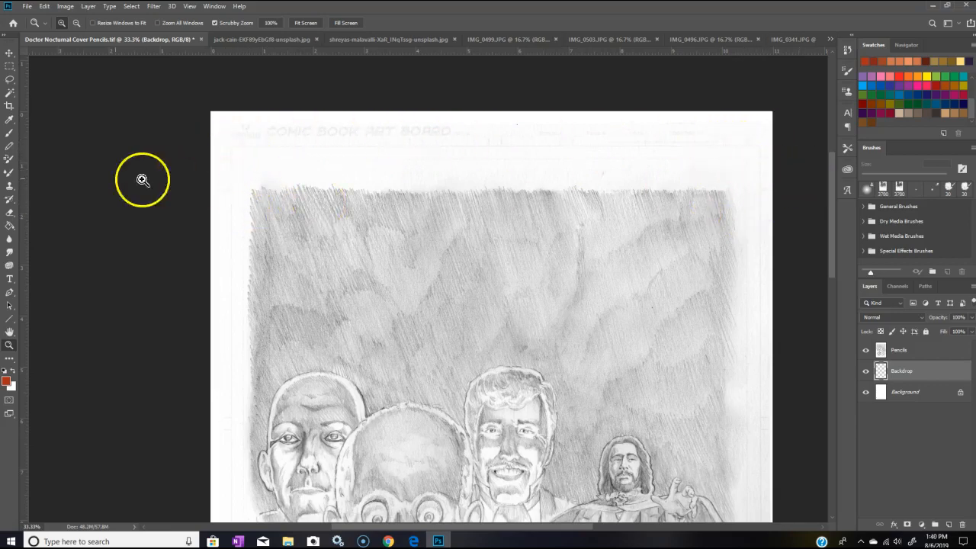
left_click_drag(25, 195, 243, 207)
left_click_drag(379, 54, 372, 160)
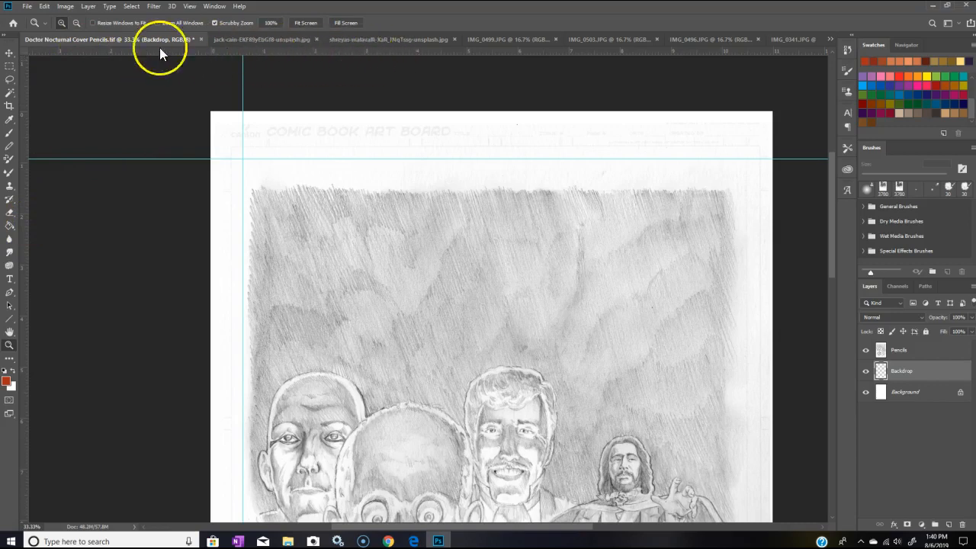
Step: Place a vertical guide inside the page's right edge and a horizontal guide below the figures' feet and the signature
left_click_drag(25, 209, 744, 221)
left_click_drag(831, 221, 820, 347)
scroll(820, 347, "down", 2)
left_click_drag(404, 48, 421, 397)
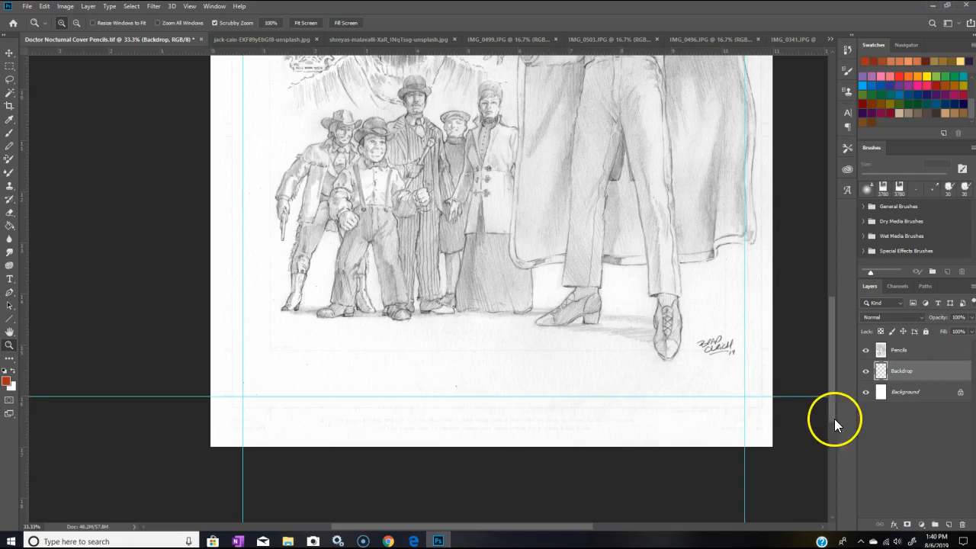
Step: Set the background colour to a very dark navy blue and the foreground colour to a medium blue from the swatches
left_click_drag(831, 415, 840, 288)
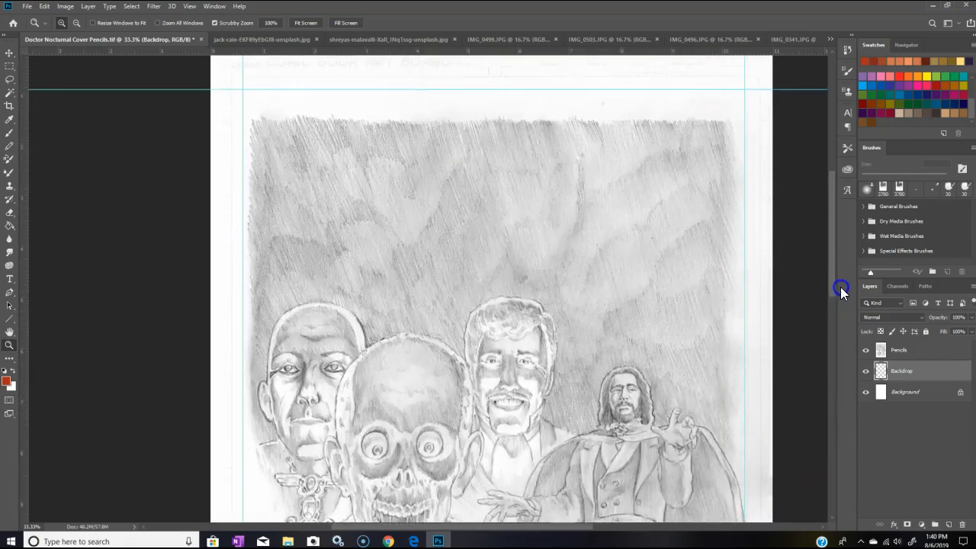
key("ctrl+minus")
key("ctrl+minus")
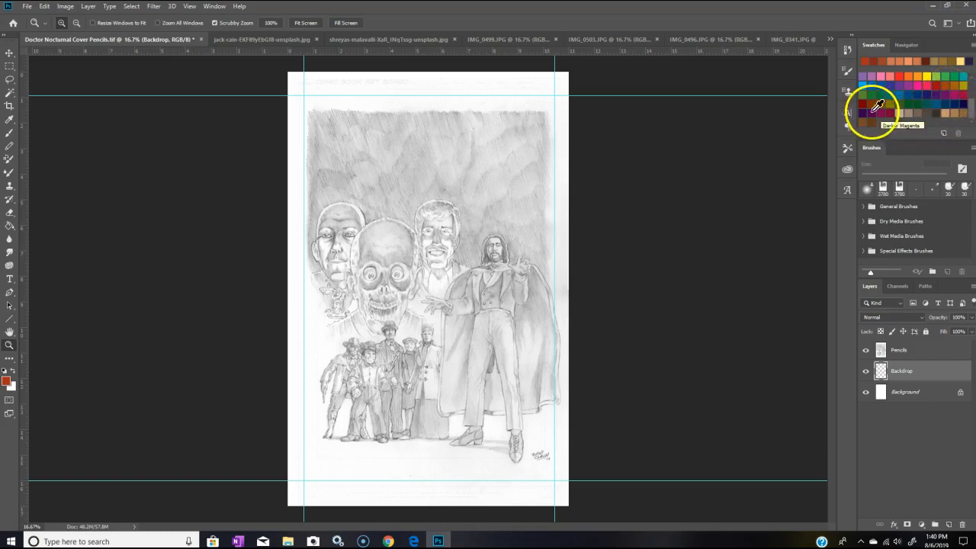
left_click(965, 103)
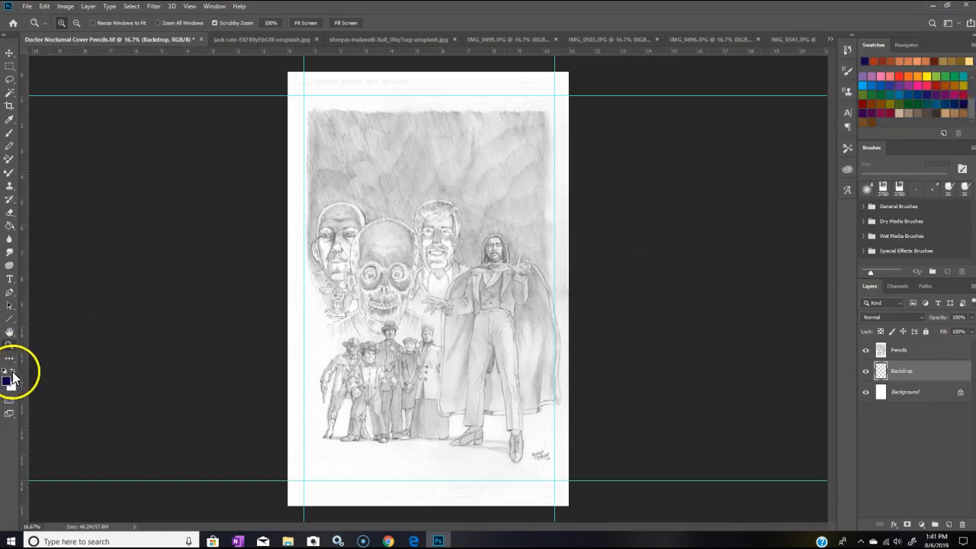
left_click(544, 326)
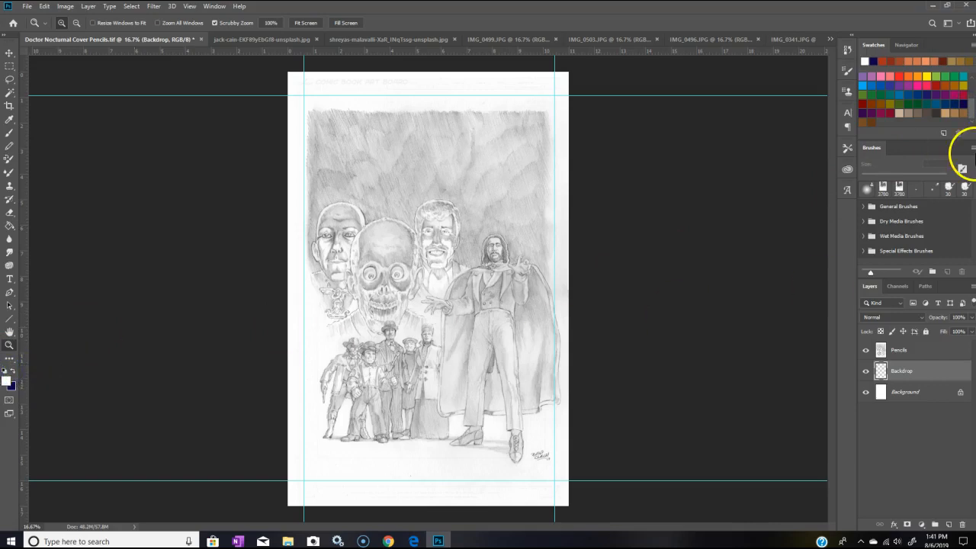
left_click(917, 96)
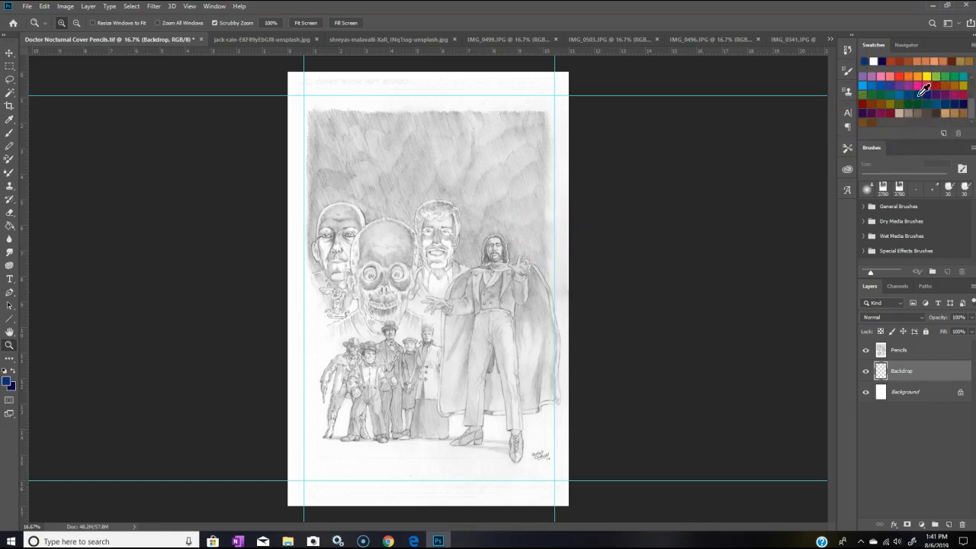
left_click(900, 95)
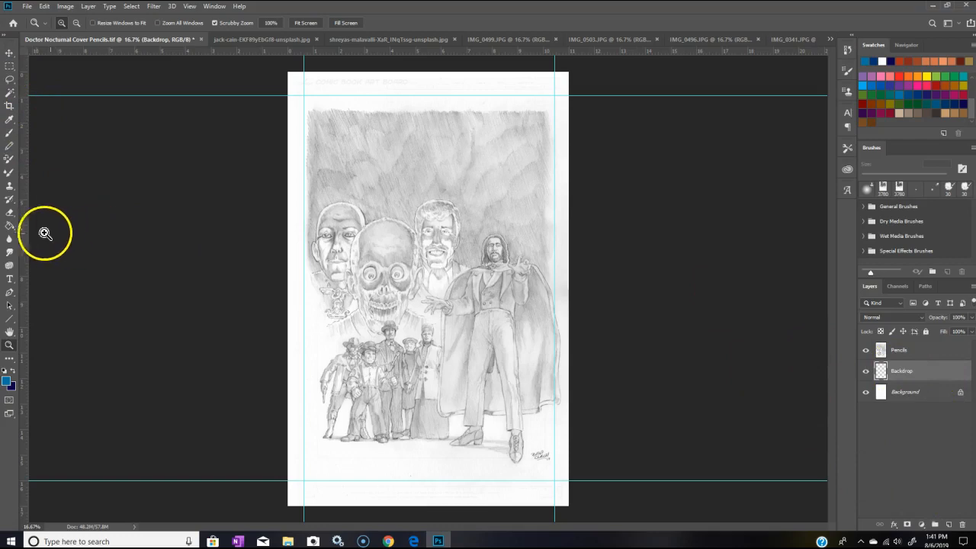
Step: Try a diagonal blue gradient across the whole page on the Backdrop layer, and undo it
mouse_move(10, 225)
left_mouse_down()
mouse_move(48, 238)
mouse_move(49, 228)
left_mouse_up()
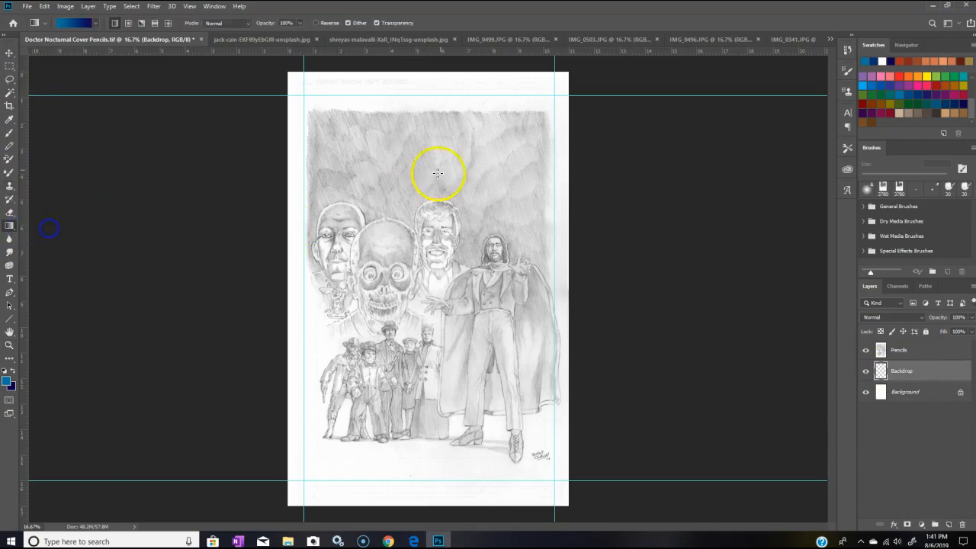
left_click_drag(304, 95, 482, 472)
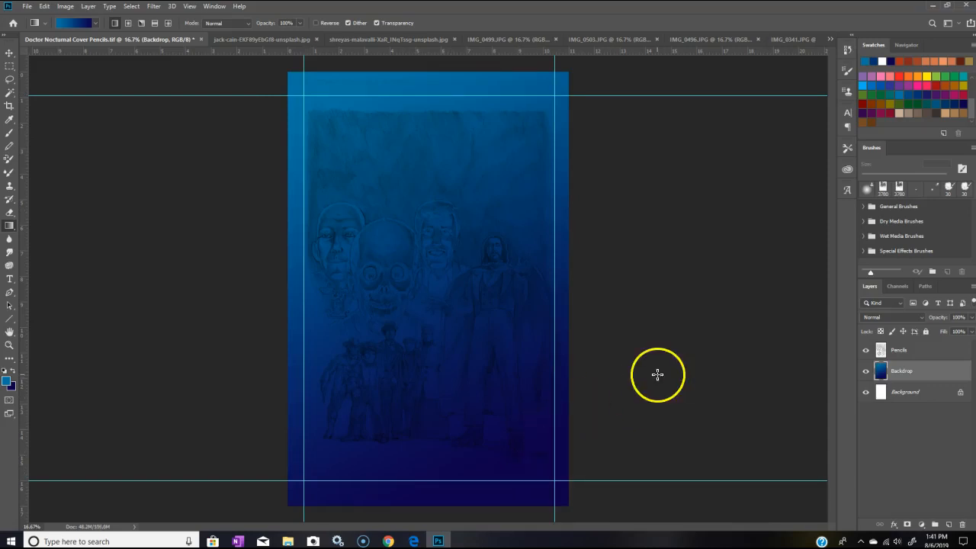
left_click(44, 7)
left_click(49, 17)
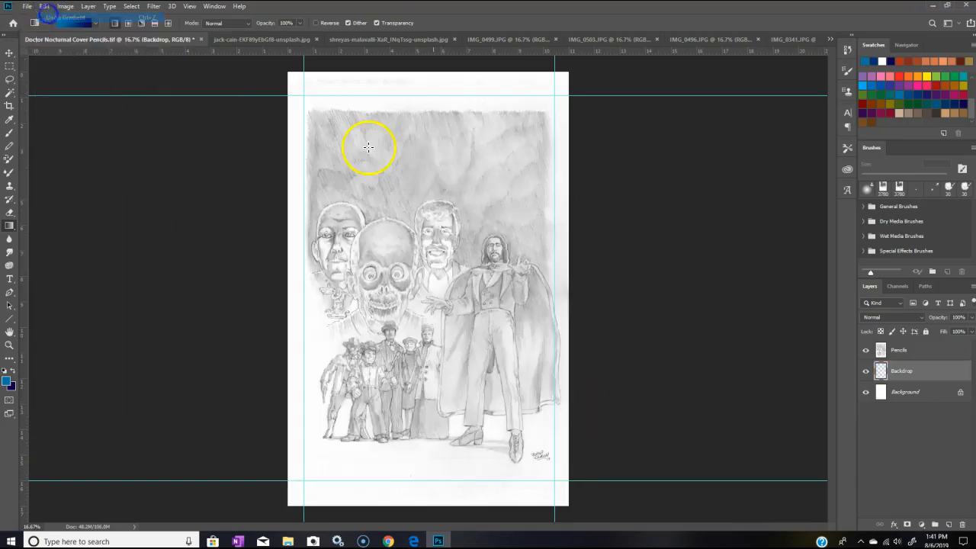
Step: Select the rectangular area bounded by the four guides and swap the foreground and background colours, undoing any stray selection
left_click(8, 67)
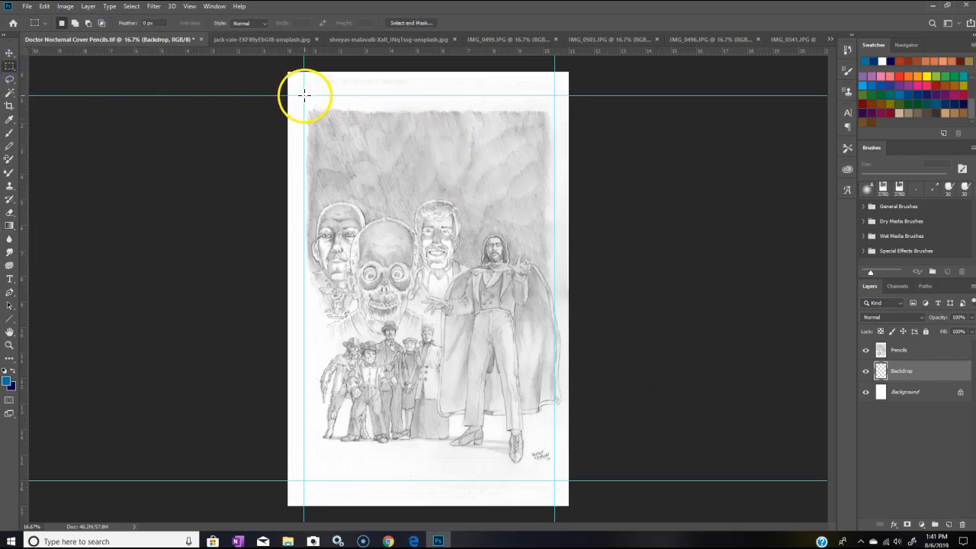
left_click_drag(303, 95, 554, 478)
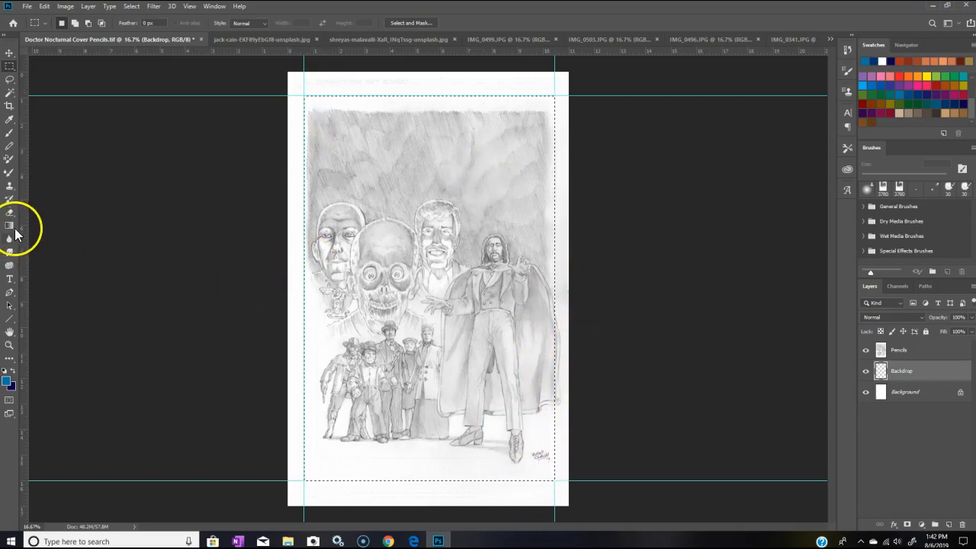
left_click(13, 371)
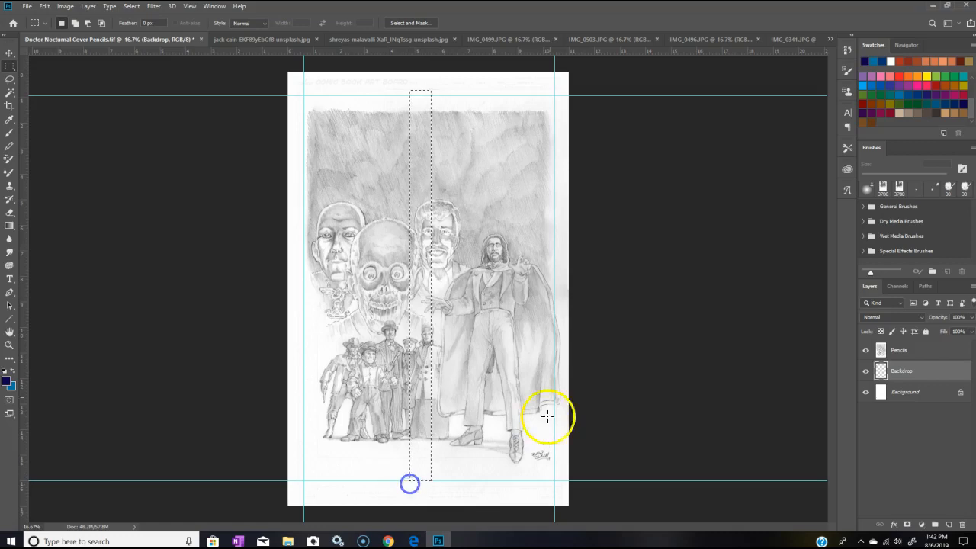
left_click(44, 6)
left_click(68, 21)
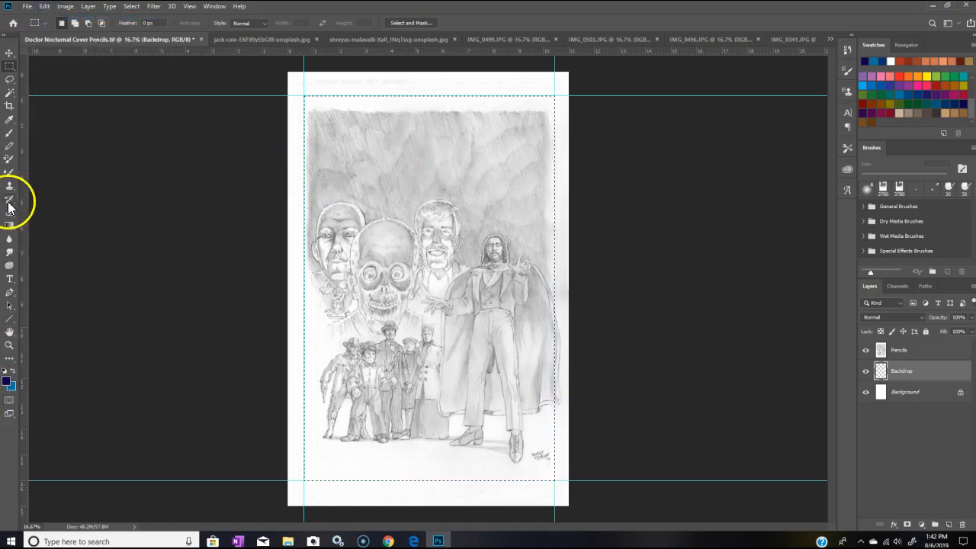
Step: Fill the selected area with a vertical linear gradient starting from navy at the top, and refill it starting from navy at the bottom
left_click(9, 224)
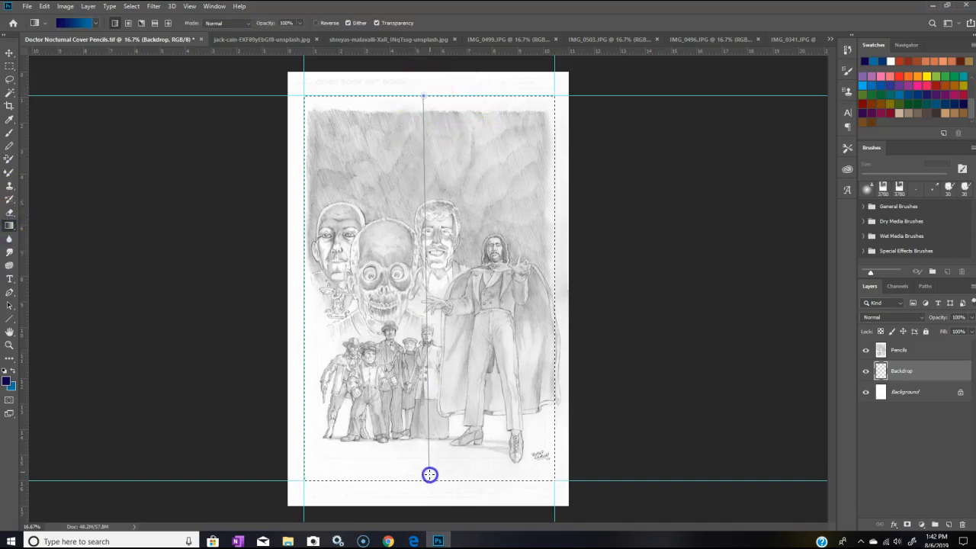
left_click_drag(429, 481, 429, 481)
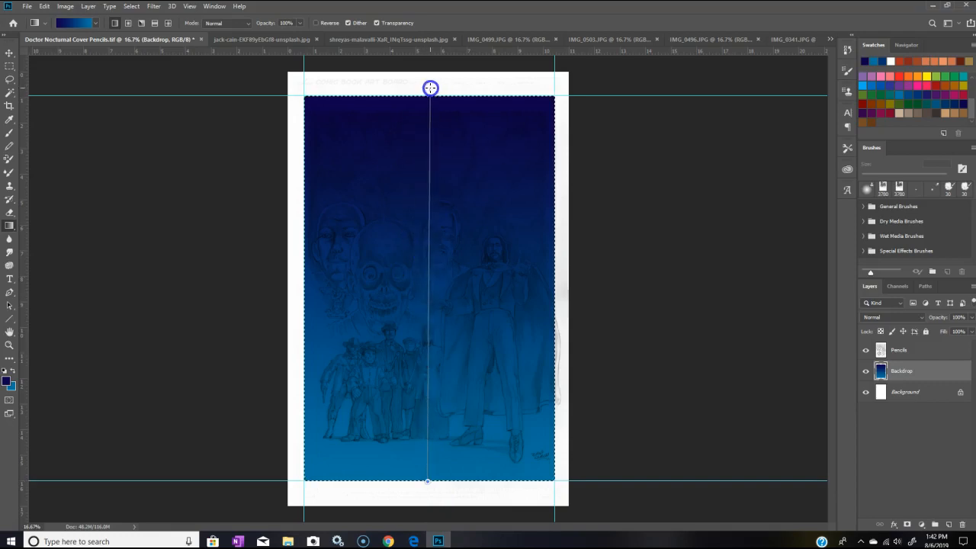
left_click_drag(430, 88, 428, 88)
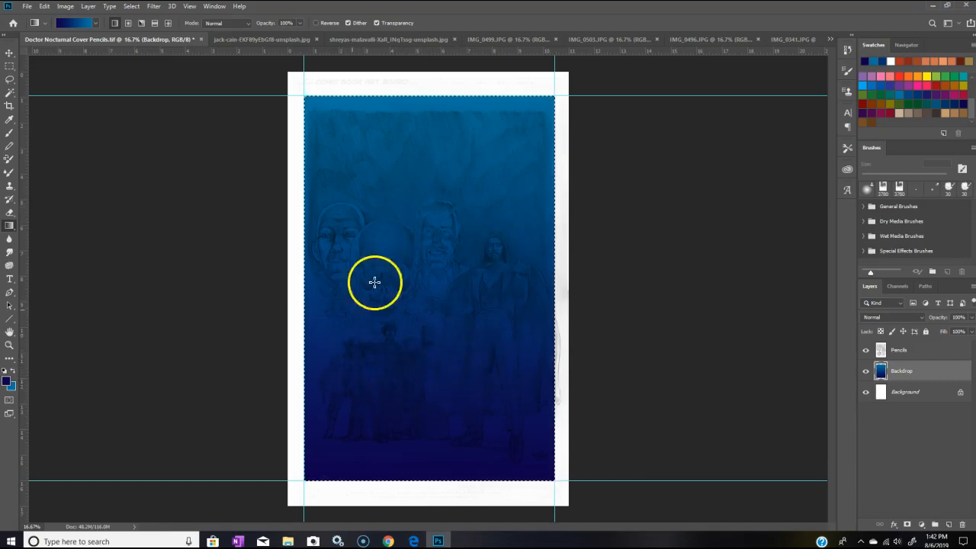
Step: Set the background colour to a lighter blue and refill the Backdrop selection with a vertical gradient, navy at the bottom to blue at the top
left_click(11, 387)
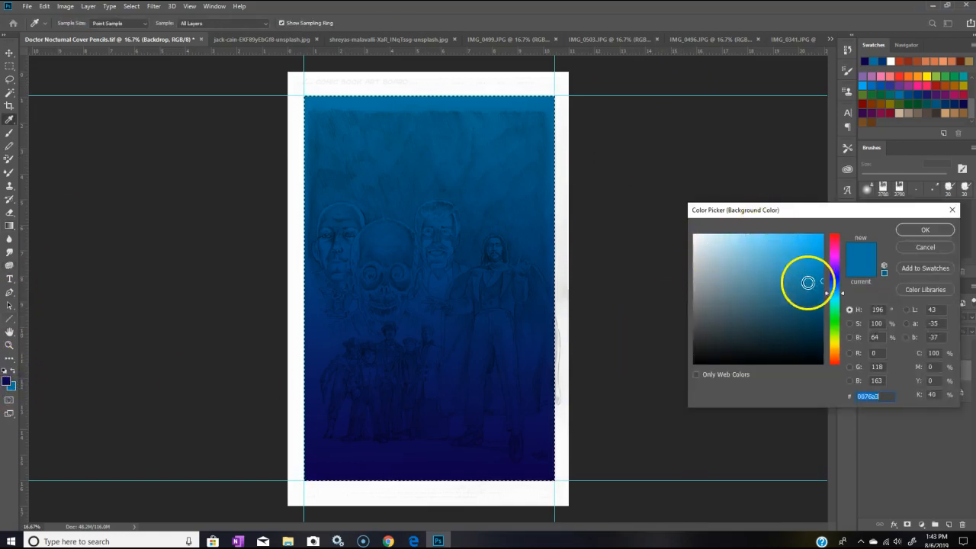
left_click(805, 268)
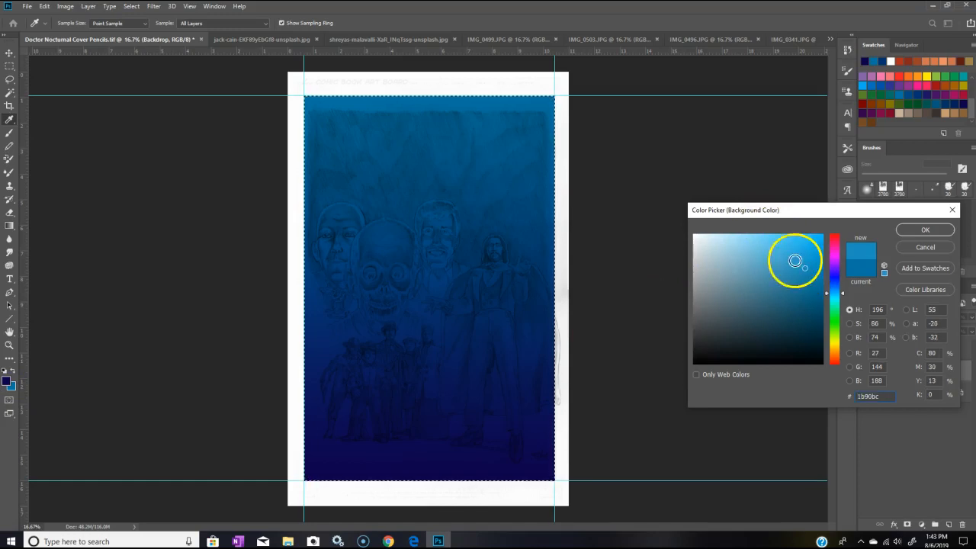
left_click(935, 229)
key("g")
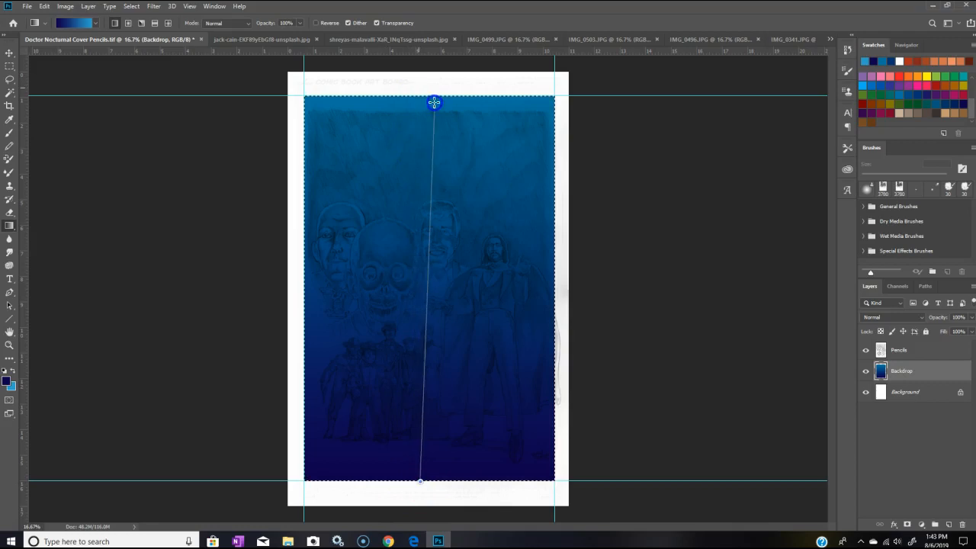
left_click_drag(430, 94, 430, 94)
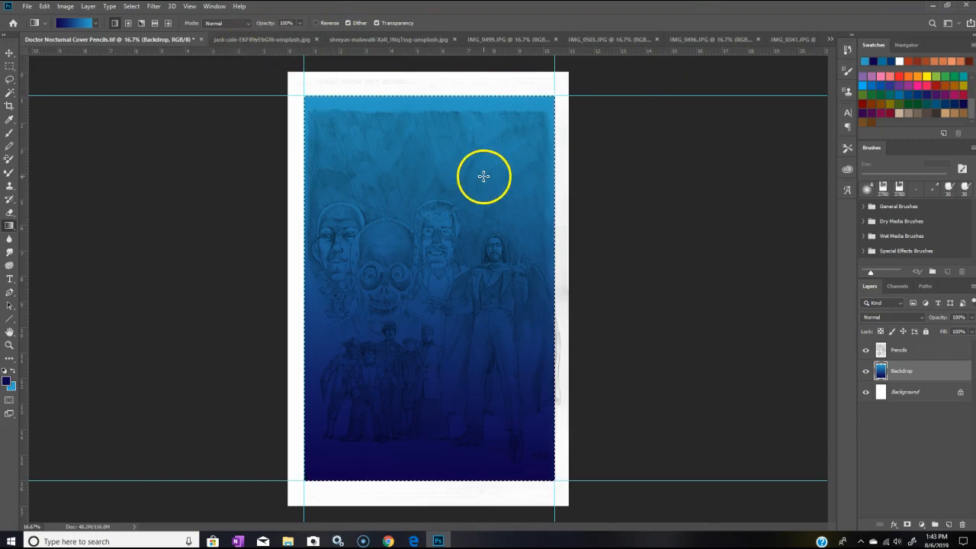
left_click(929, 378)
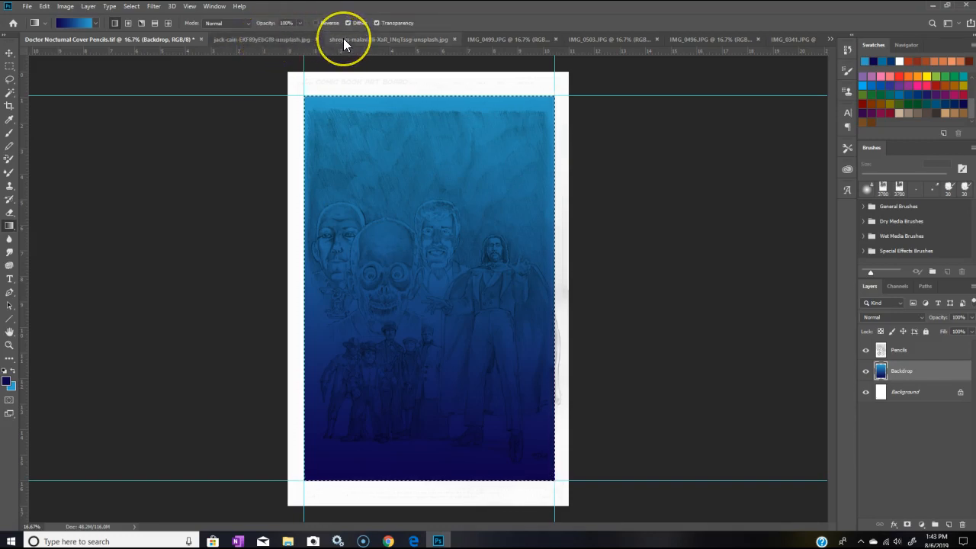
Step: Examine the two forest reference photos and compare the cover with the Backdrop layer hidden and shown
left_click(289, 38)
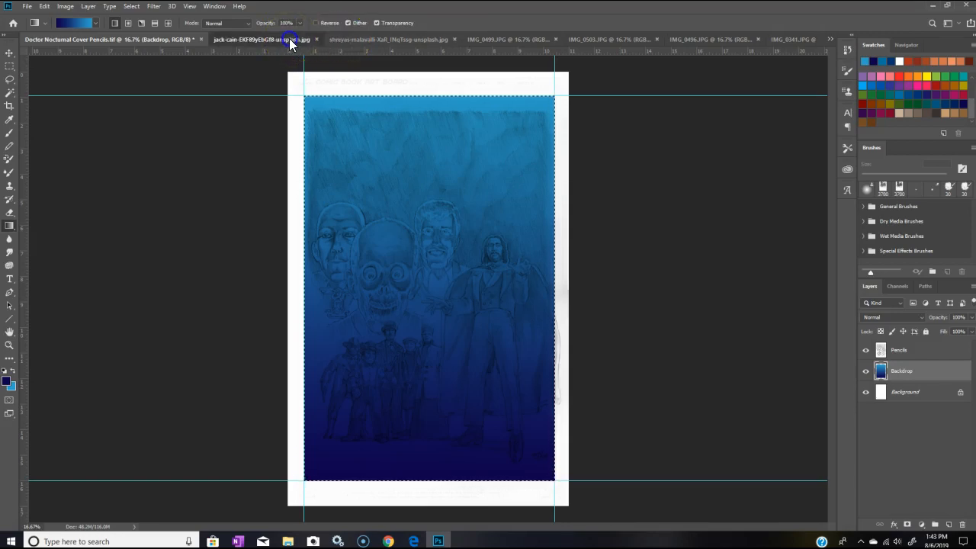
left_click(379, 39)
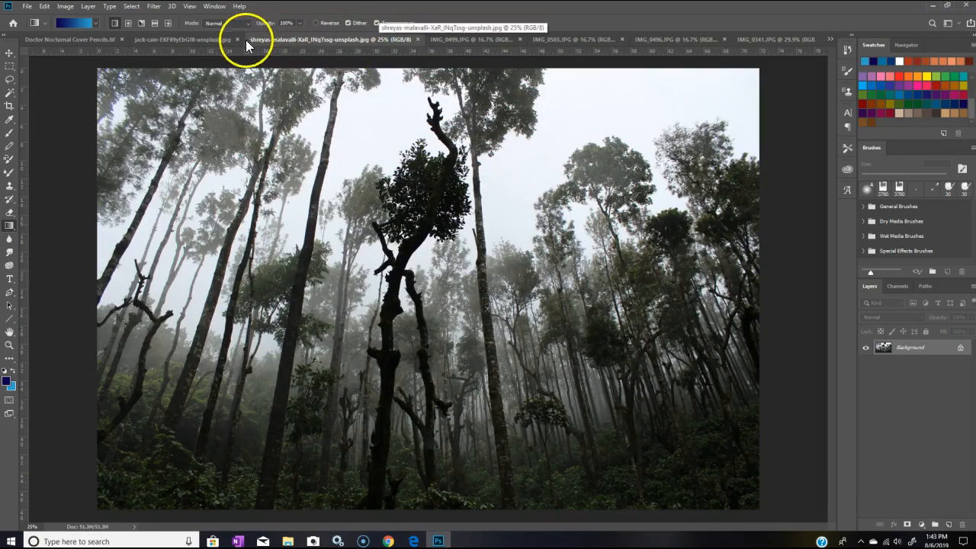
left_click(211, 41)
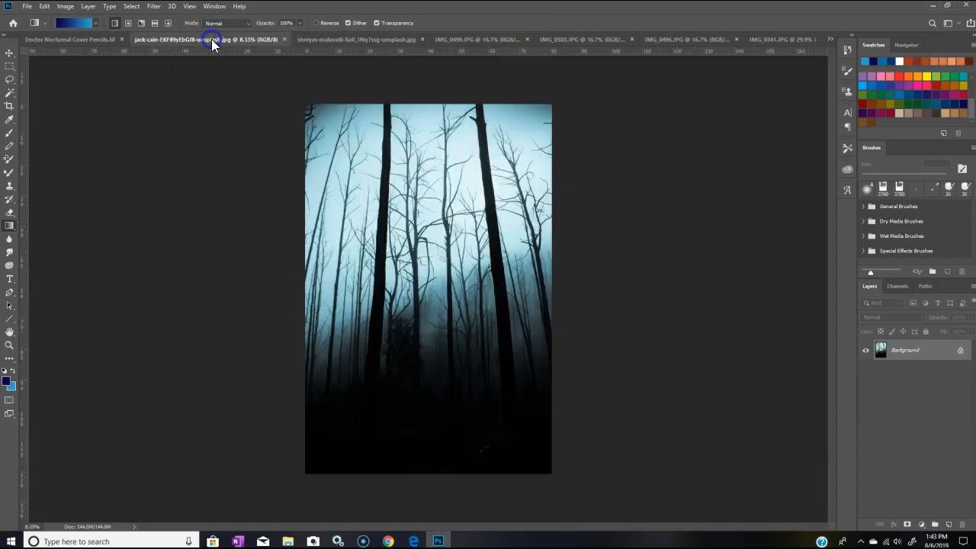
left_click(79, 39)
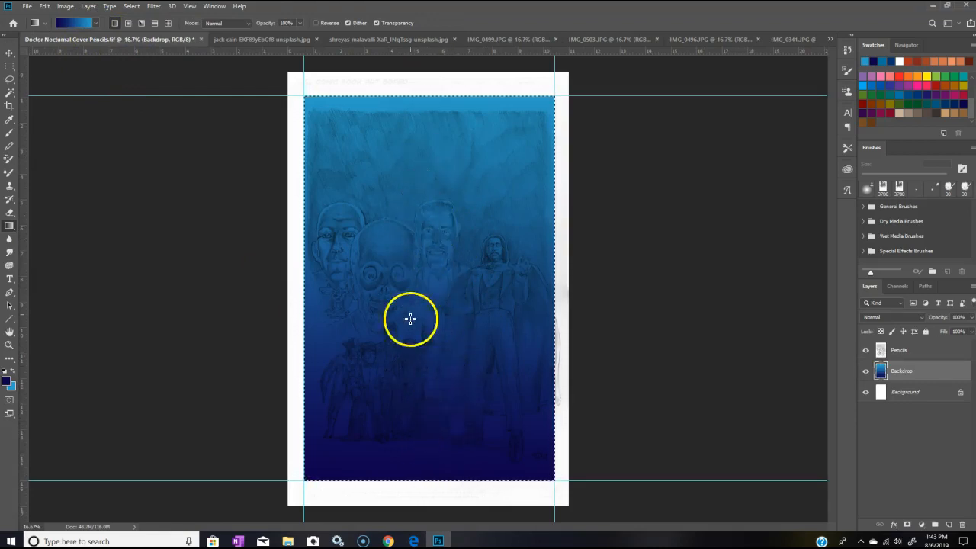
left_click(865, 371)
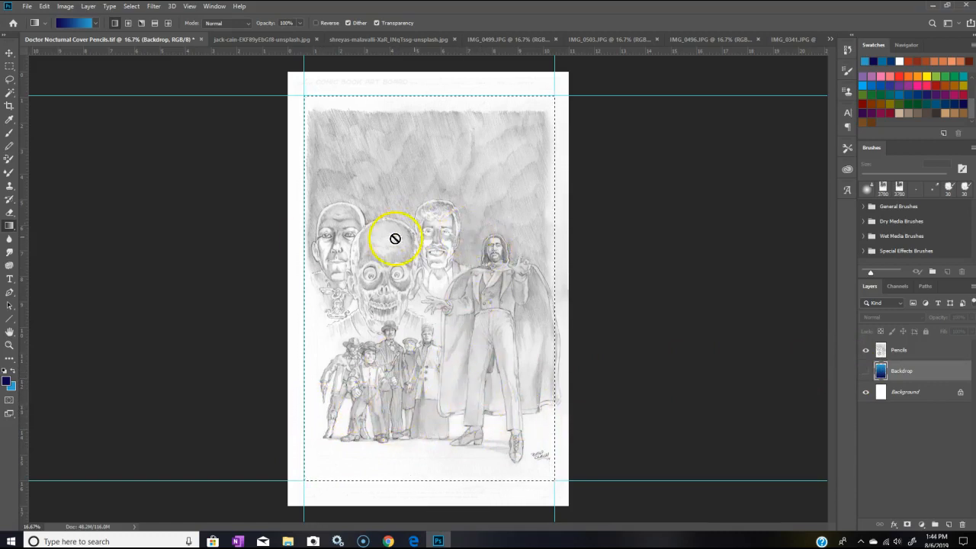
left_click(865, 372)
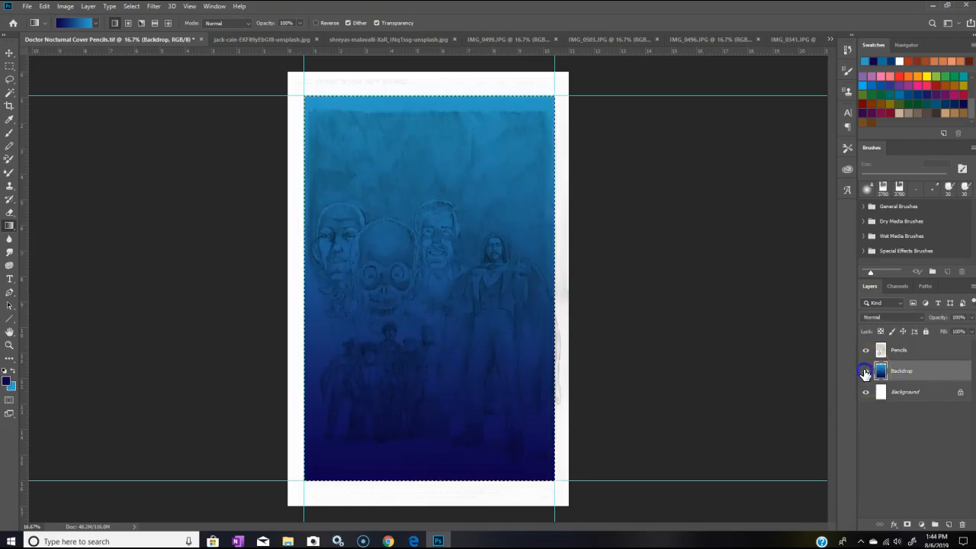
left_click(259, 38)
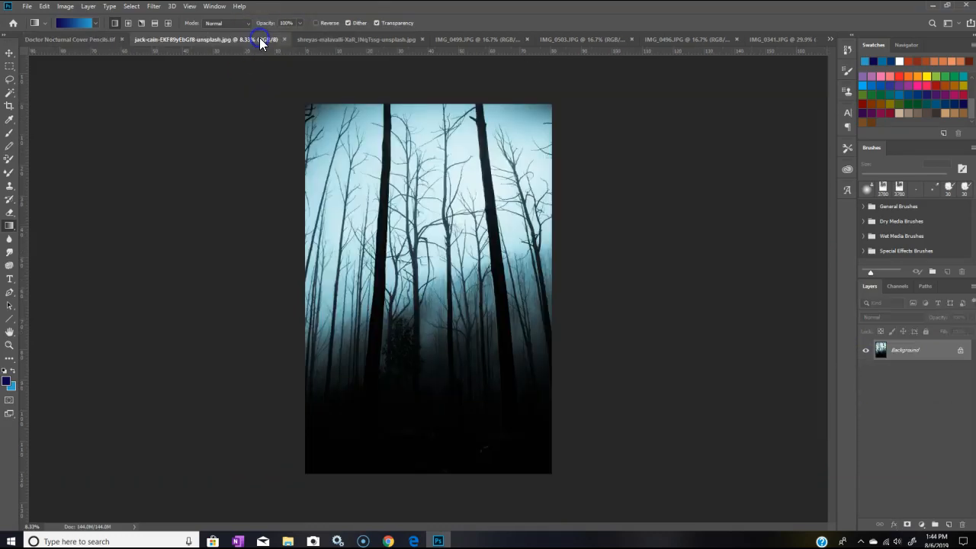
Step: Switch to the landscape photo of the misty forest and select its entire canvas
left_click(380, 40)
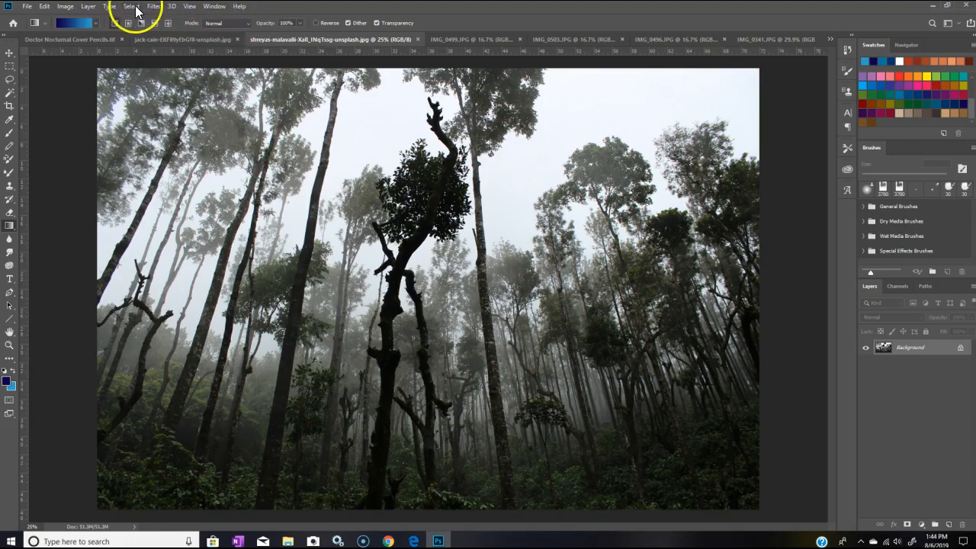
left_click(133, 9)
left_click(137, 17)
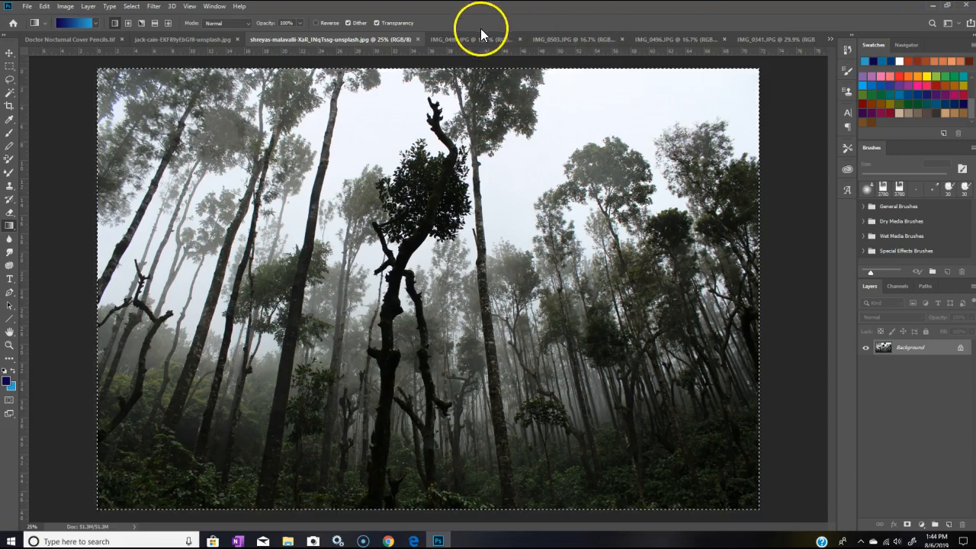
left_click(46, 7)
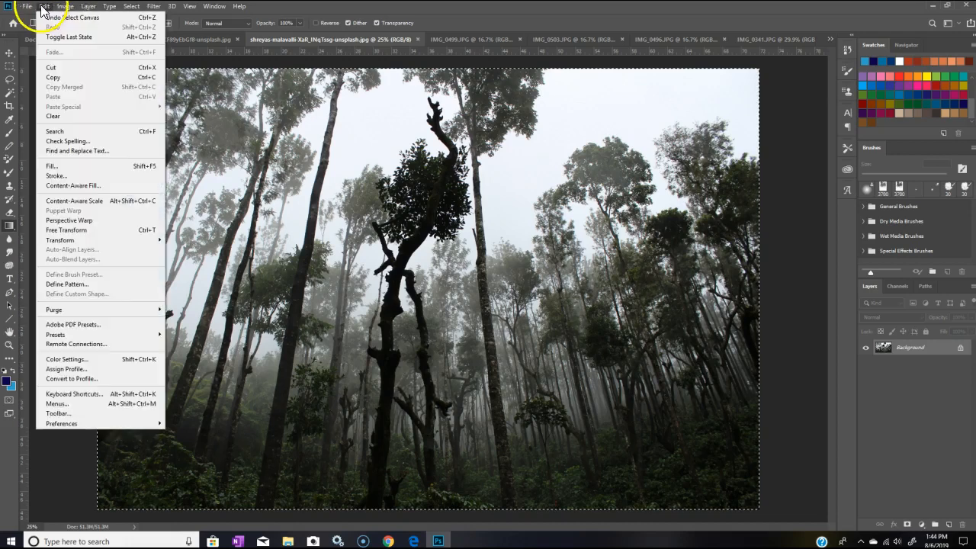
mouse_move(29, 8)
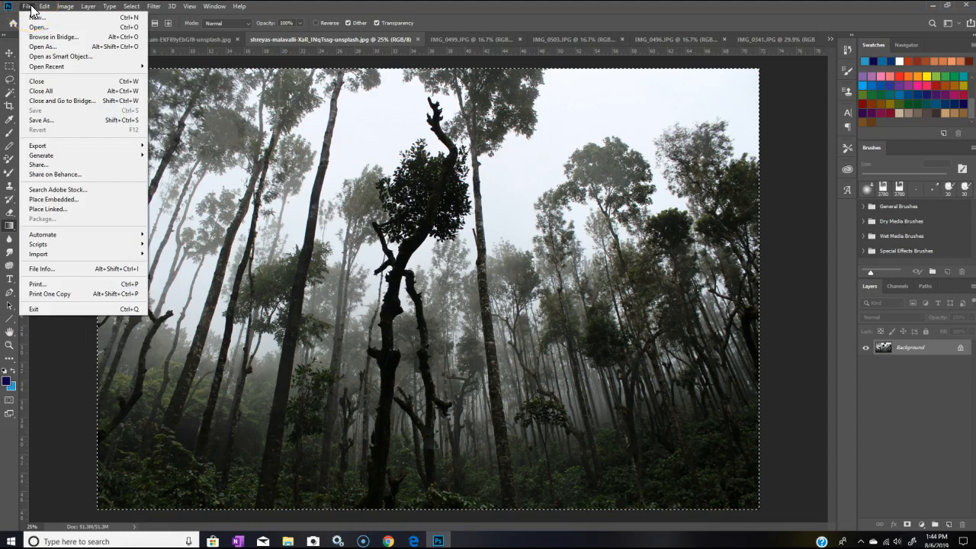
left_click(46, 7)
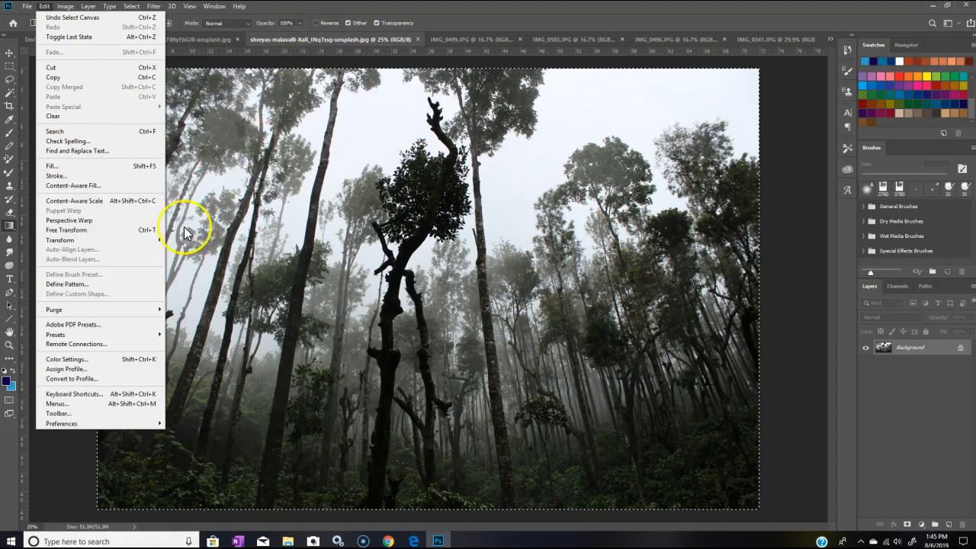
left_click(477, 22)
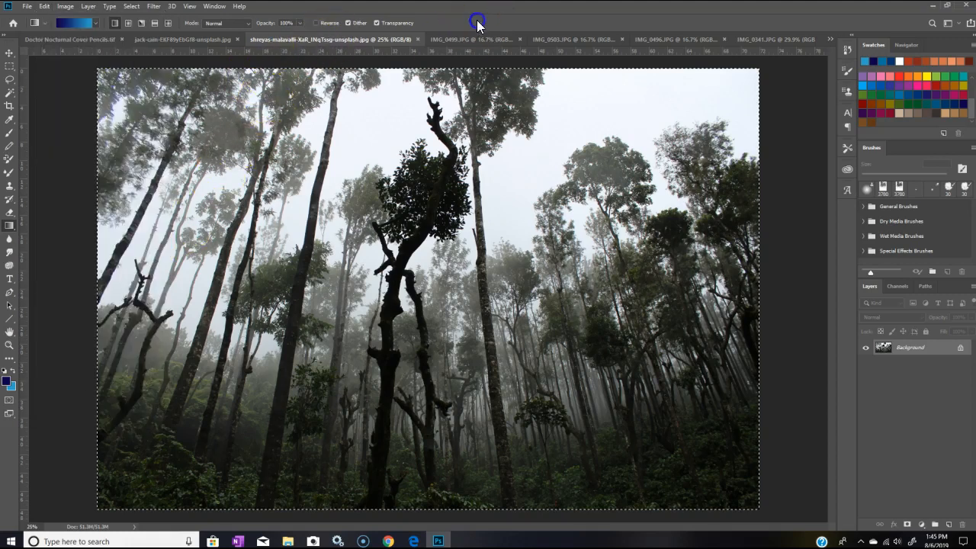
left_click(10, 132)
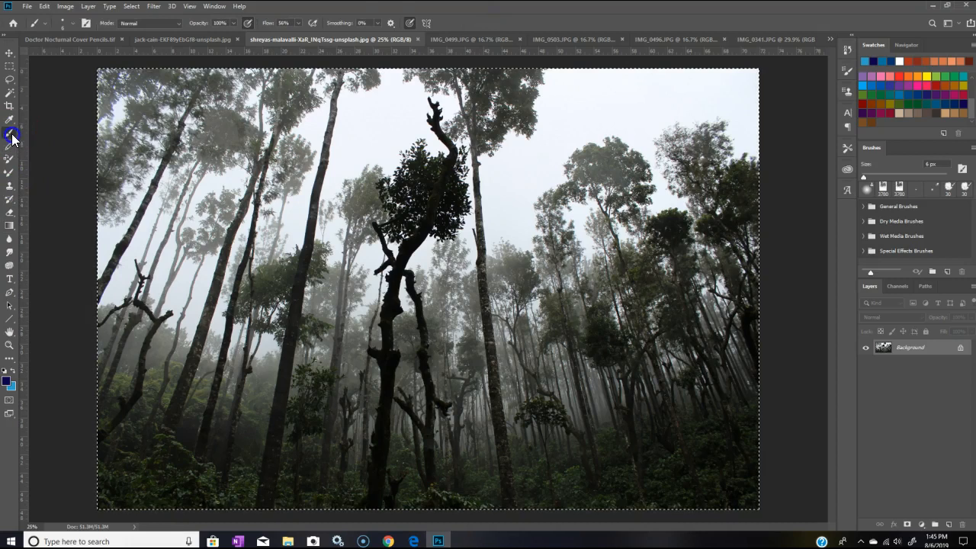
left_click(45, 7)
left_click(64, 6)
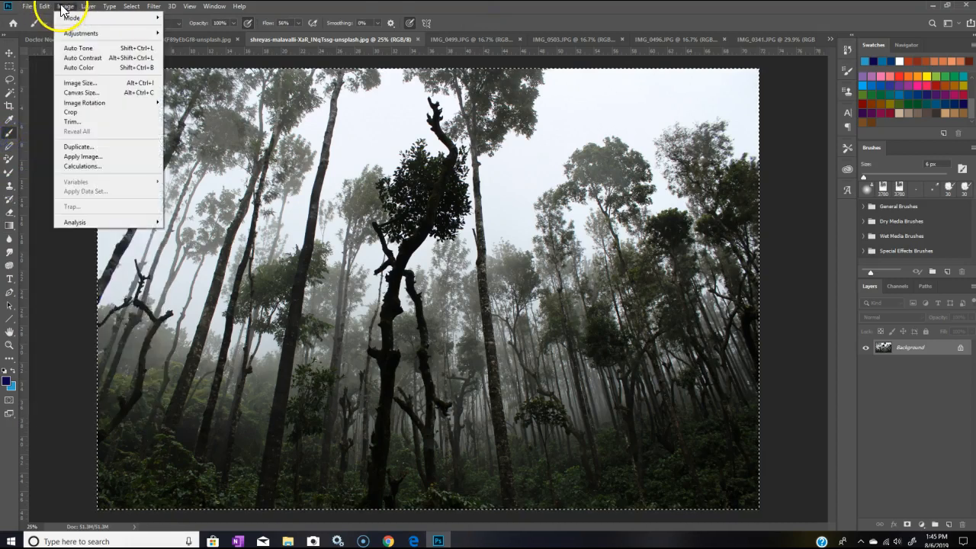
mouse_move(45, 7)
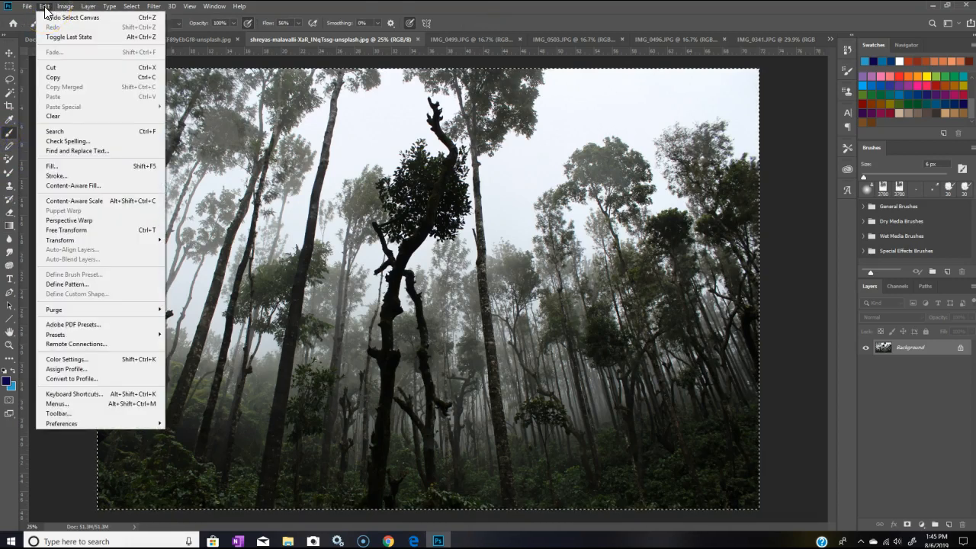
left_click(519, 23)
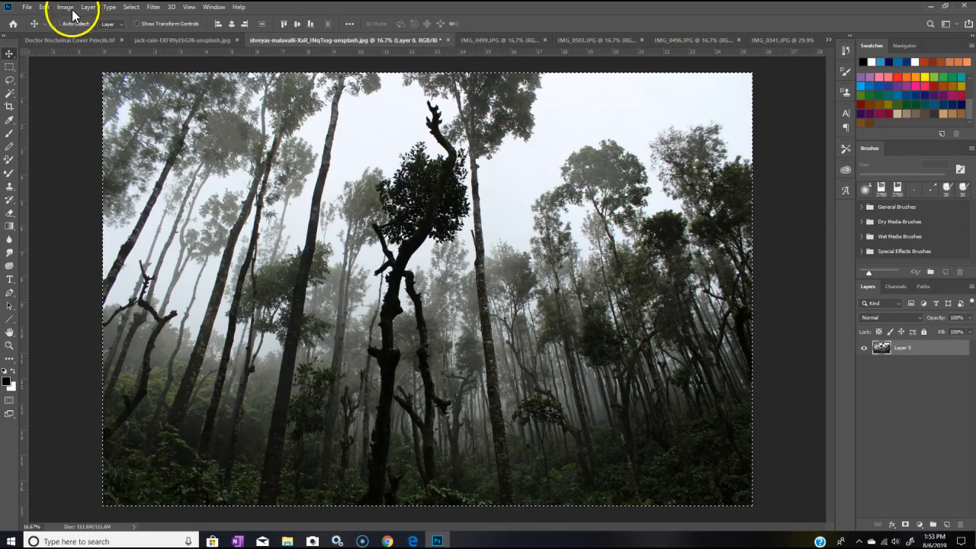
Step: Create a new RGB document 1000 pixels wide and 1000 pixels high at 300 pixels/inch with a white background
left_click(27, 7)
left_click(35, 21)
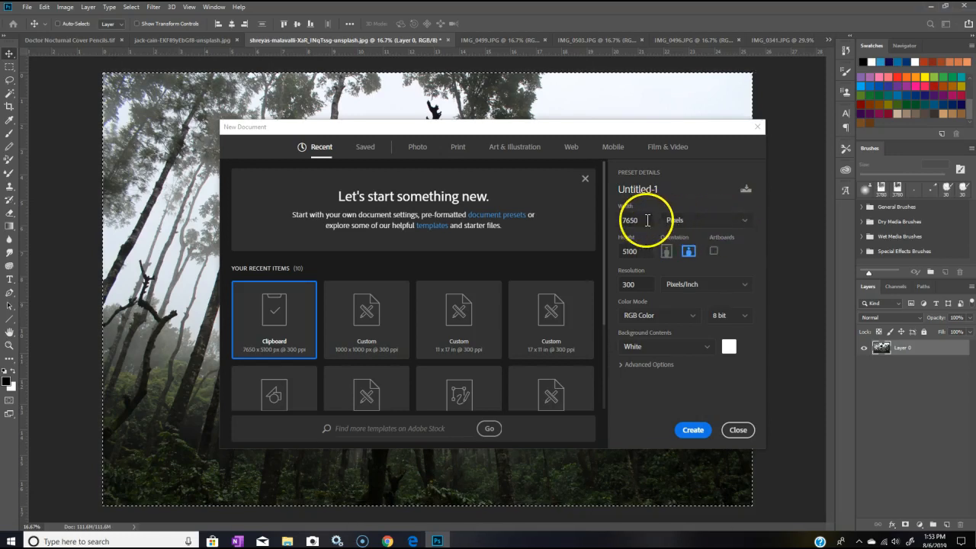
left_click_drag(646, 220, 593, 223)
type("1000")
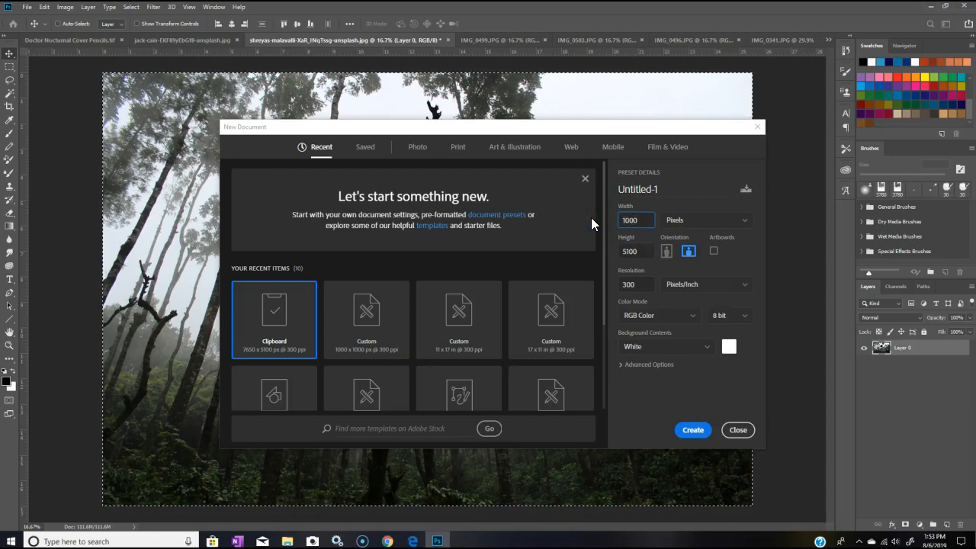
left_click(640, 254)
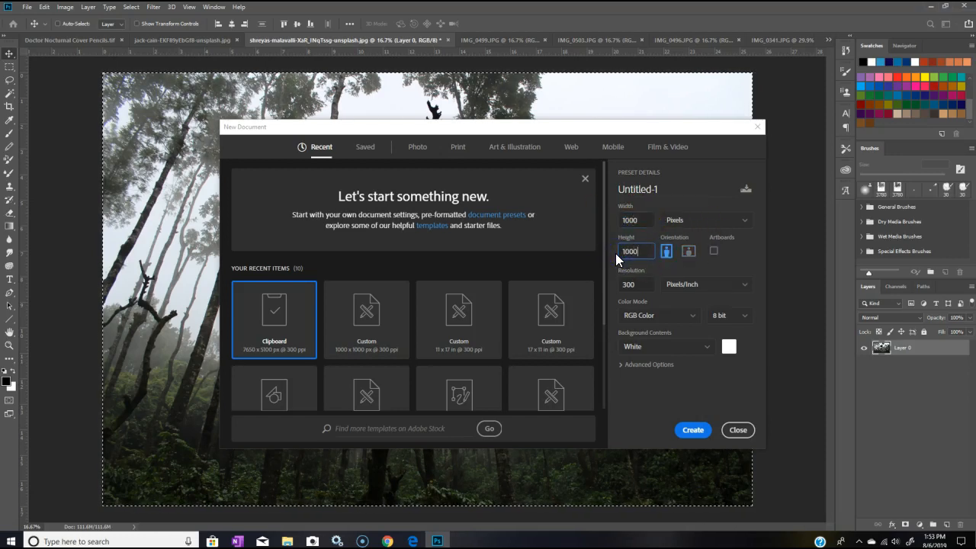
left_click(693, 430)
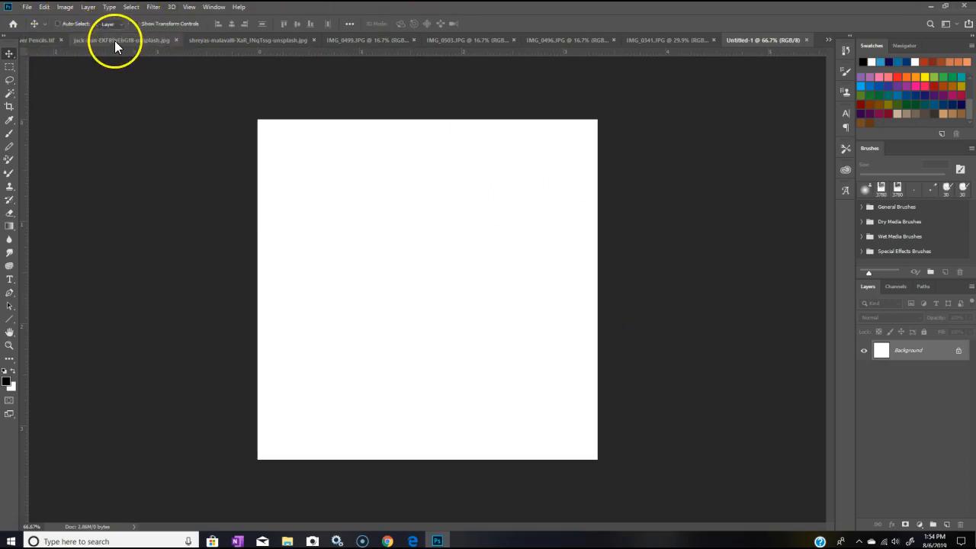
Step: Copy the selected landscape photo of the misty forest and close the portrait forest photo
left_click(116, 40)
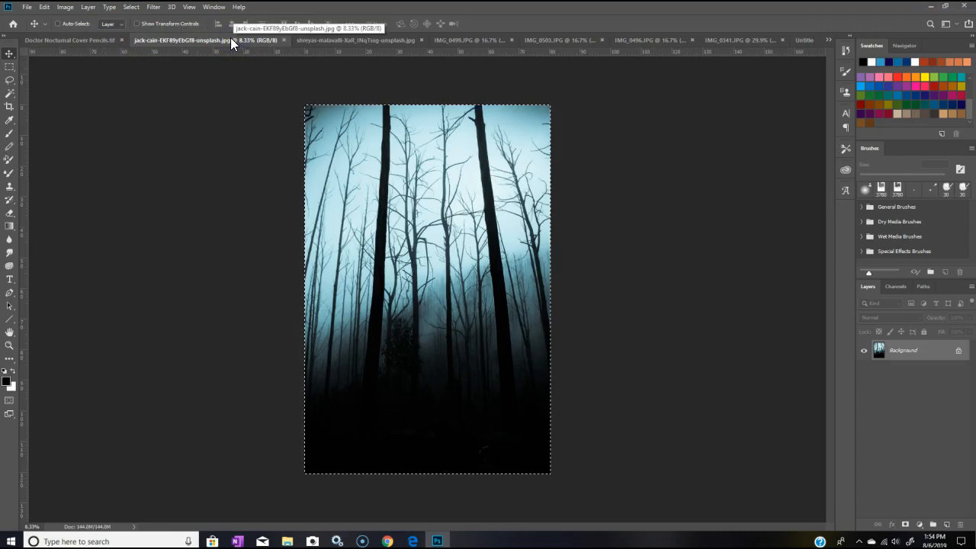
left_click(397, 39)
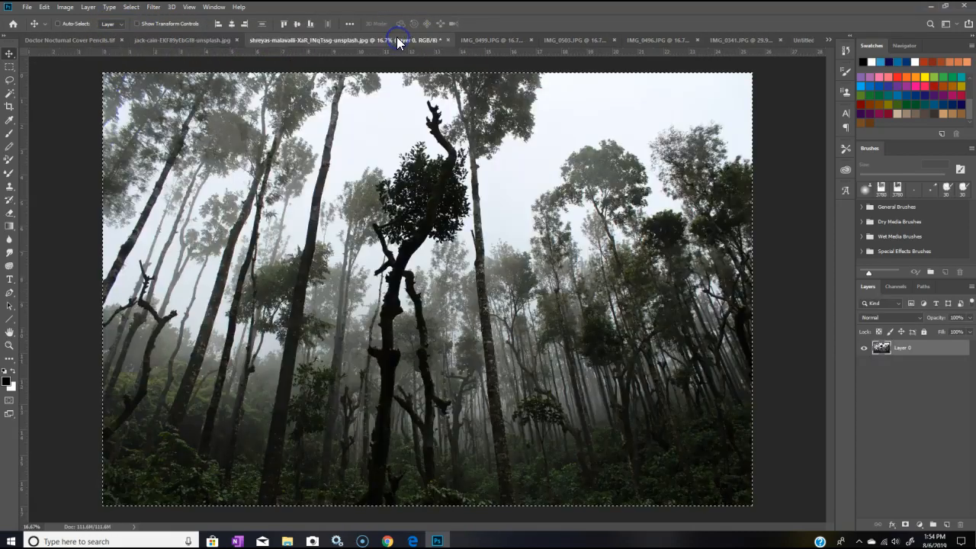
left_click(45, 8)
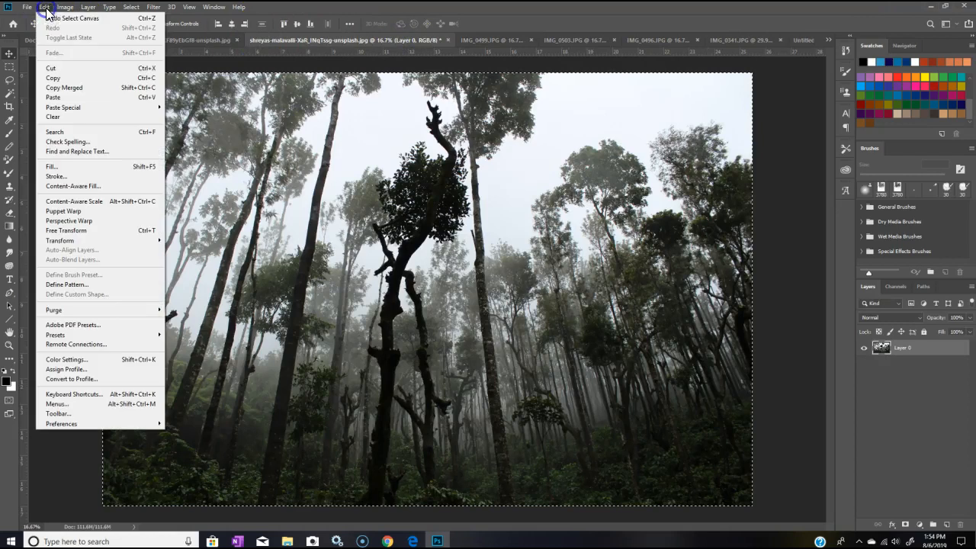
left_click(52, 78)
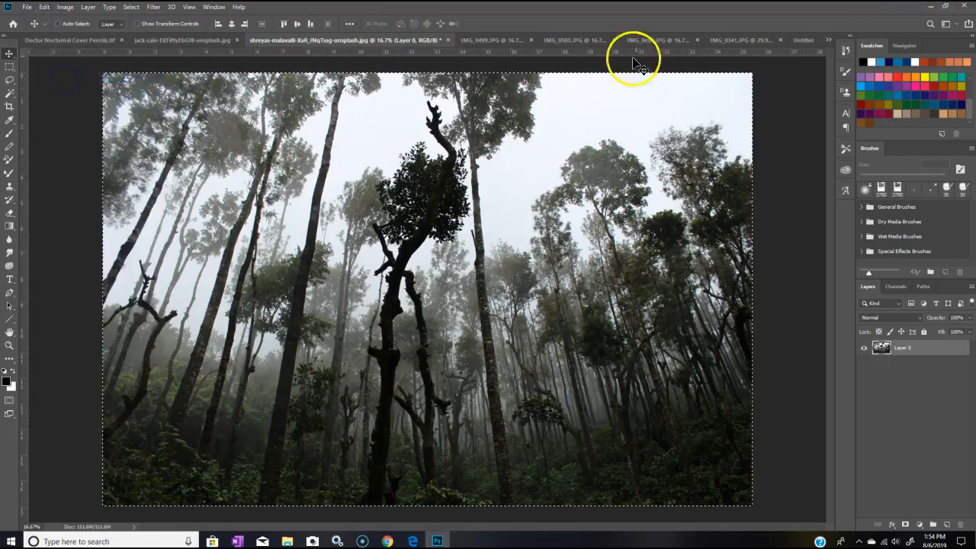
left_click(236, 41)
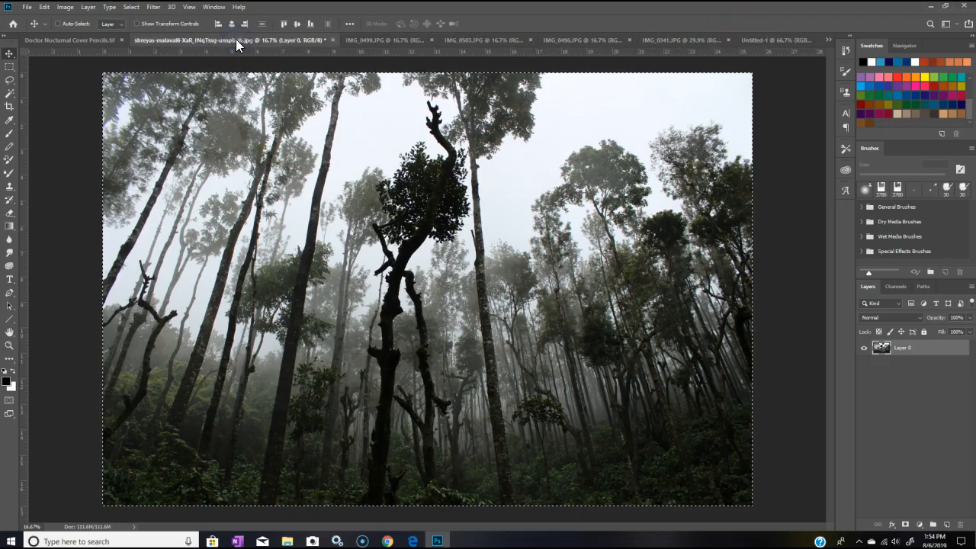
Step: Paste the copied misty forest photo into the new blank square document
left_click(786, 41)
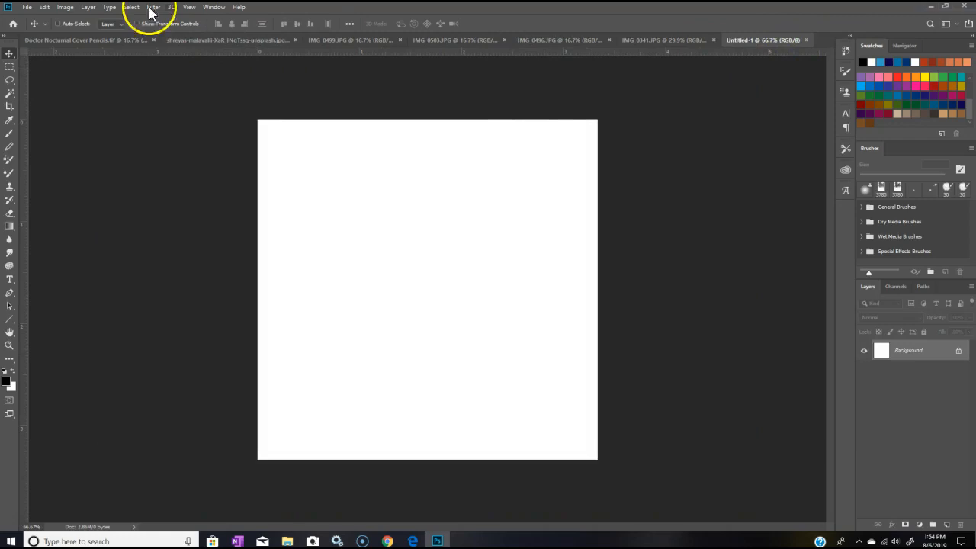
left_click(45, 8)
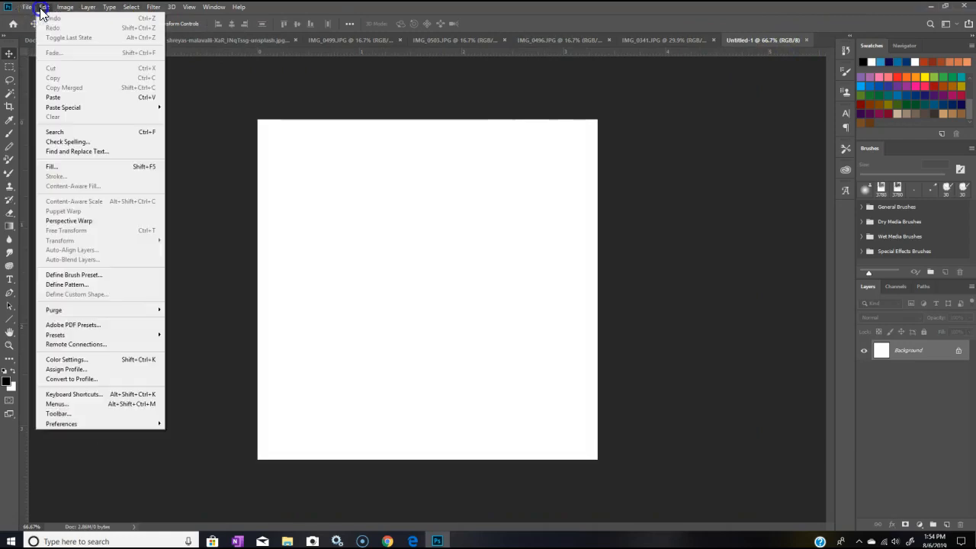
left_click(60, 97)
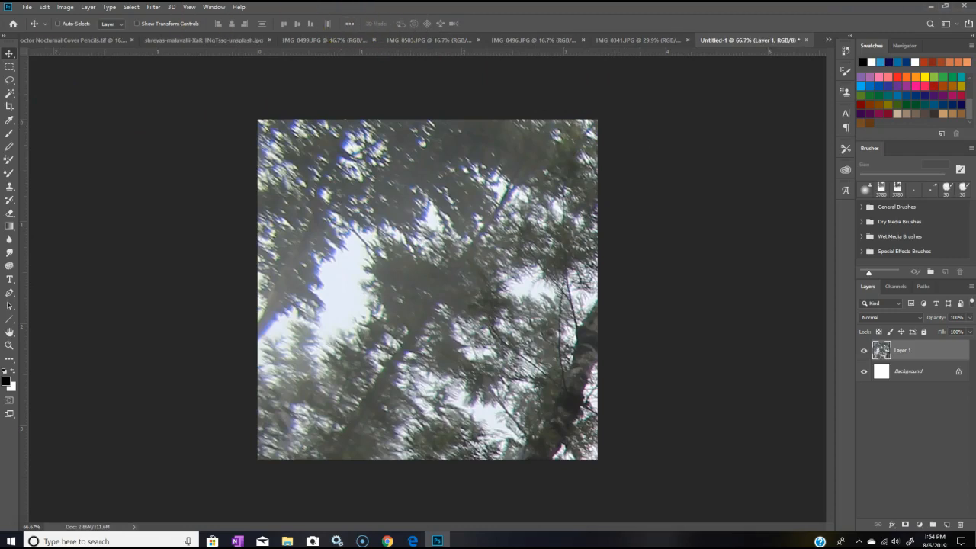
Step: Scale the pasted forest layer proportionally to 20.56% and centre it horizontally so it covers the square canvas
left_click(46, 9)
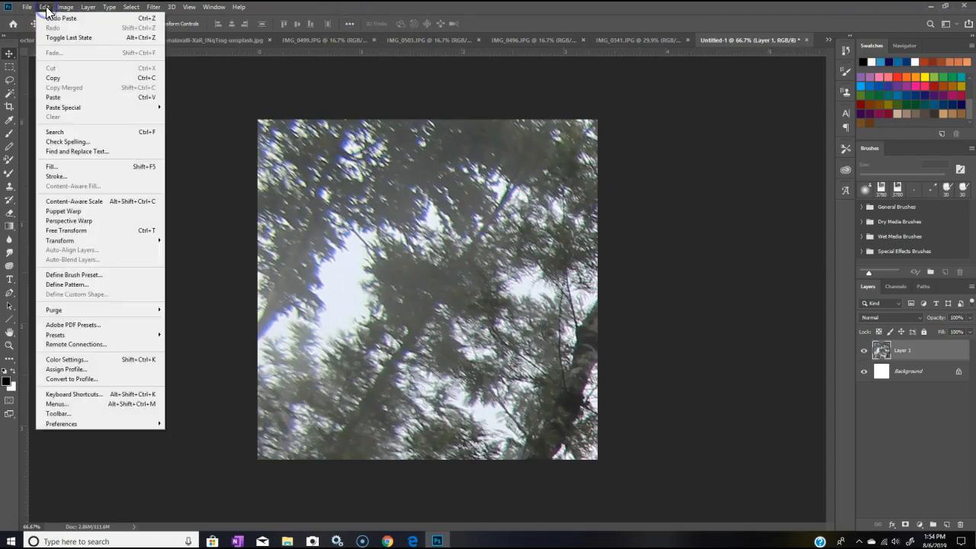
left_click(77, 237)
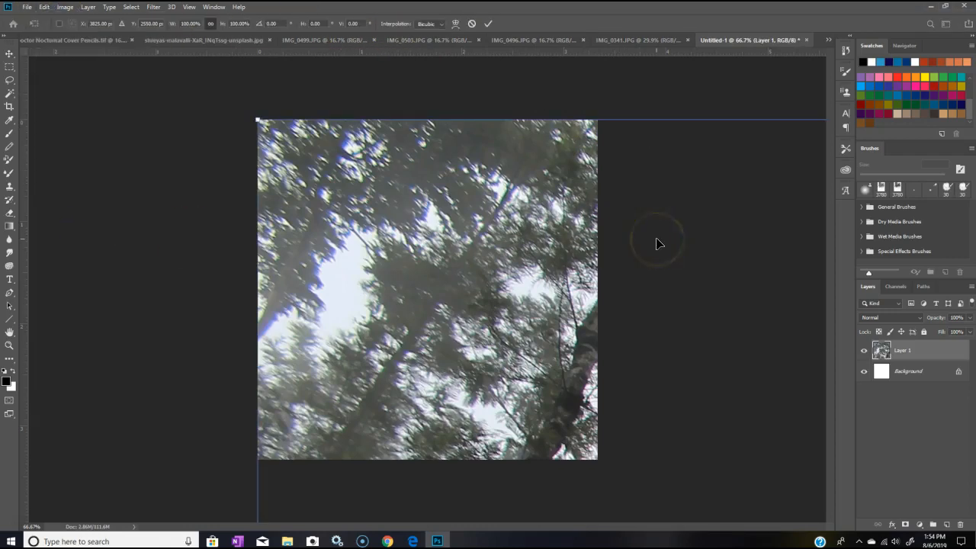
key("ctrl+minus")
key("ctrl+minus")
key("ctrl+minus")
key("ctrl+minus")
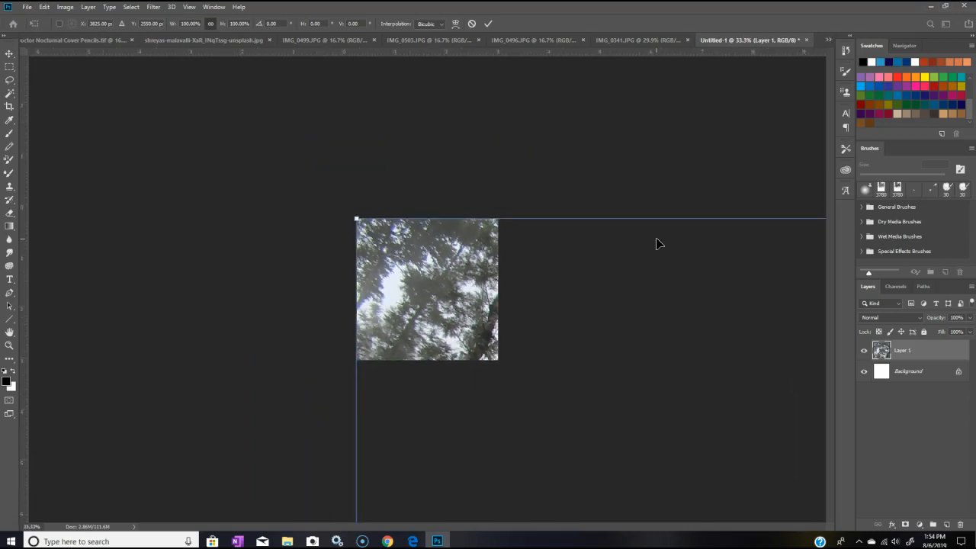
key("ctrl+minus")
key("ctrl+minus")
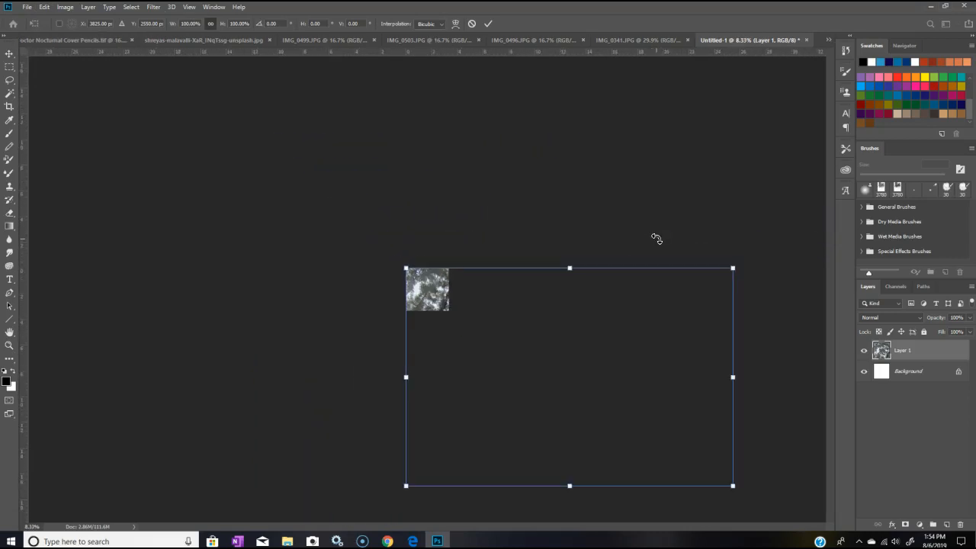
left_click_drag(732, 485, 449, 307)
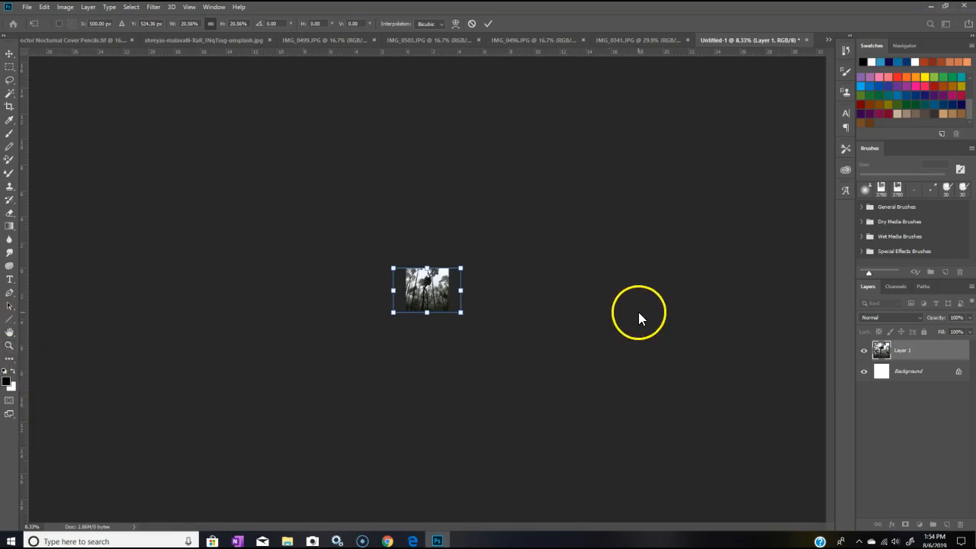
left_click(10, 54)
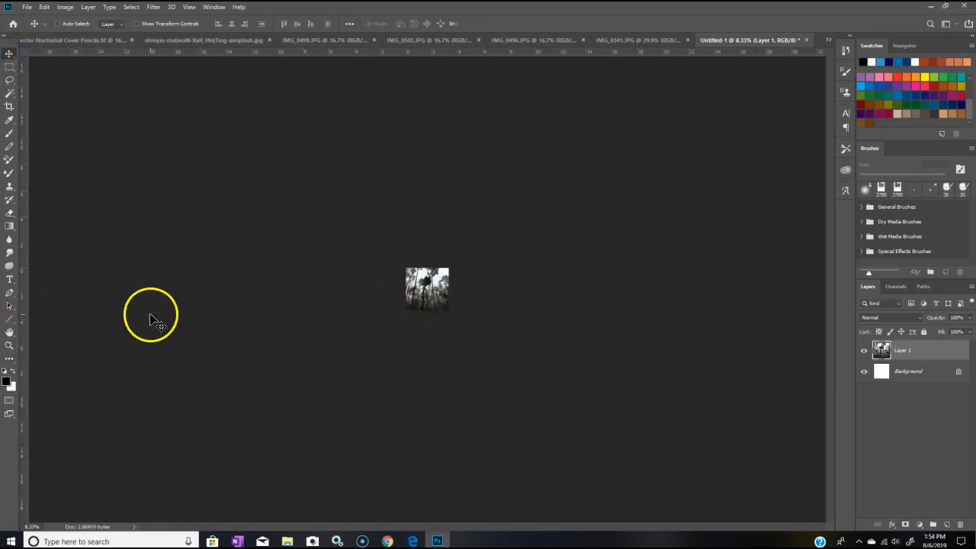
Step: Select the entire square canvas and define it as a brush preset named "Woods Brush 1"
left_click(9, 345)
left_click_drag(439, 339, 446, 321)
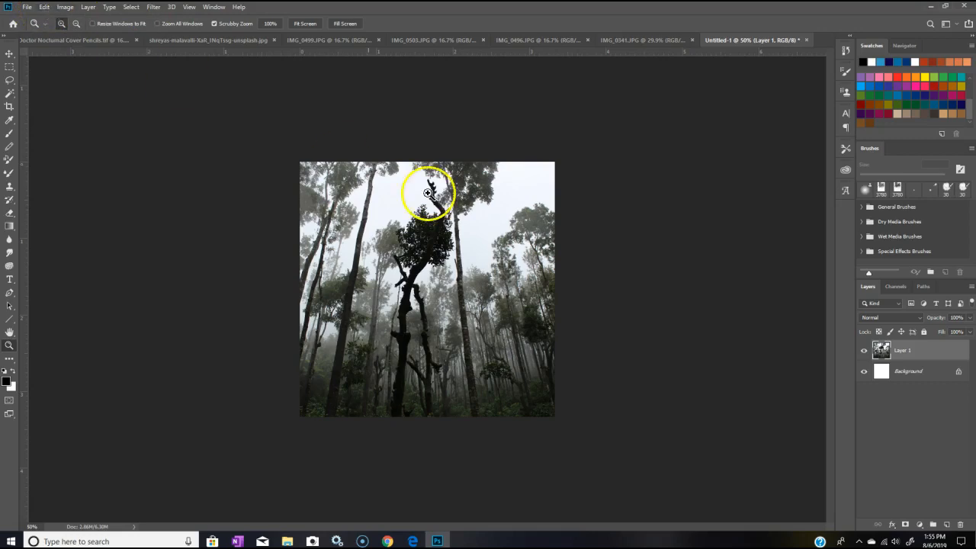
left_click(132, 7)
left_click(138, 19)
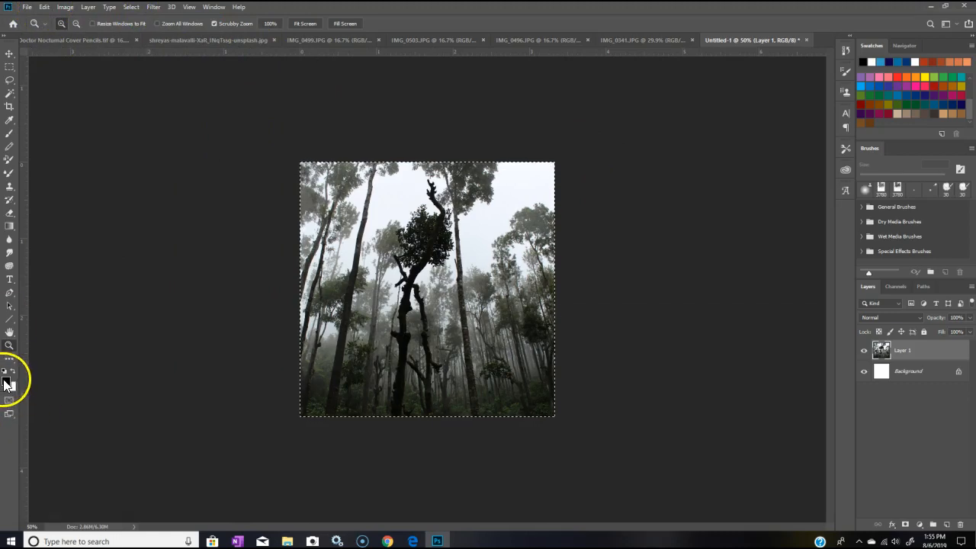
left_click(45, 7)
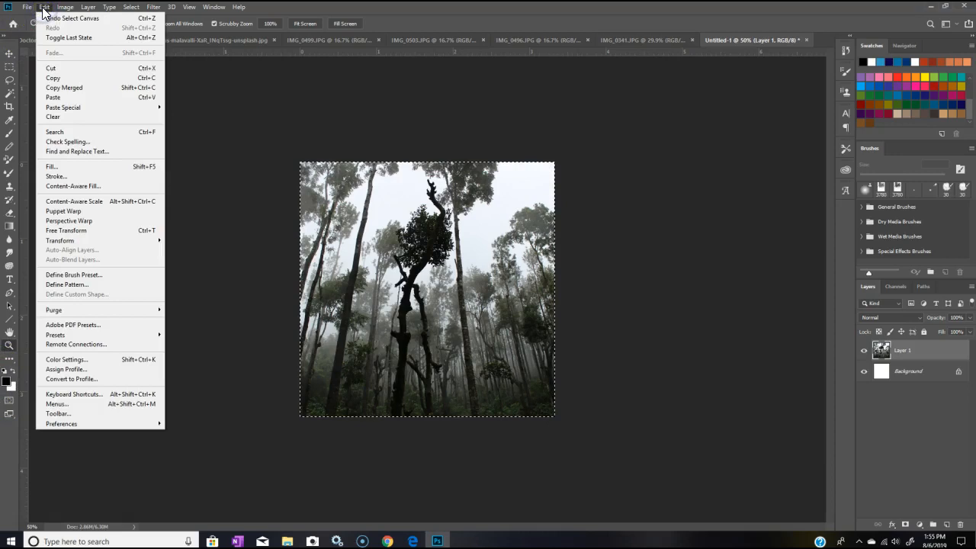
left_click(85, 275)
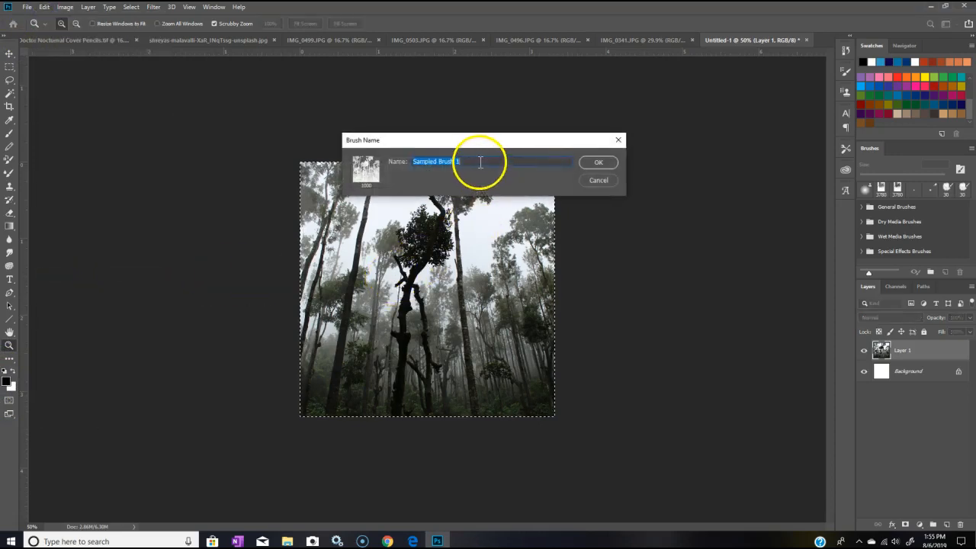
left_click_drag(439, 161, 392, 166)
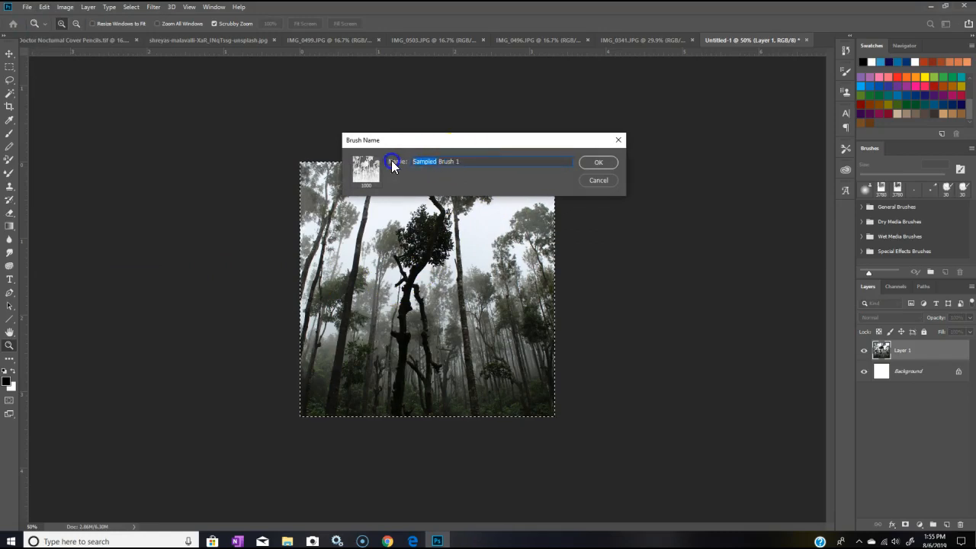
type("Woods")
left_click(597, 163)
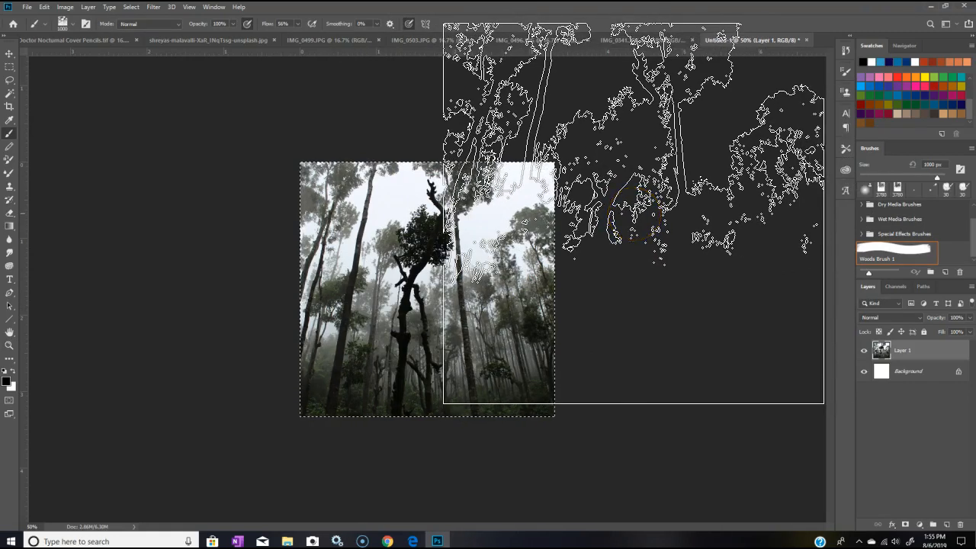
Step: Switch to the Doctor Nocturnal cover document and enlarge the Woods Brush 1 to 4646 px
left_click(70, 40)
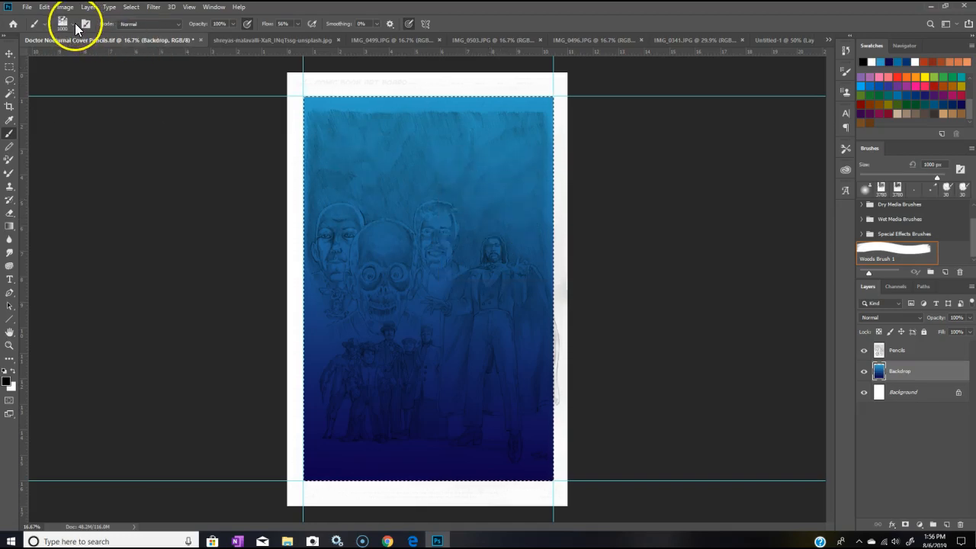
left_click(74, 26)
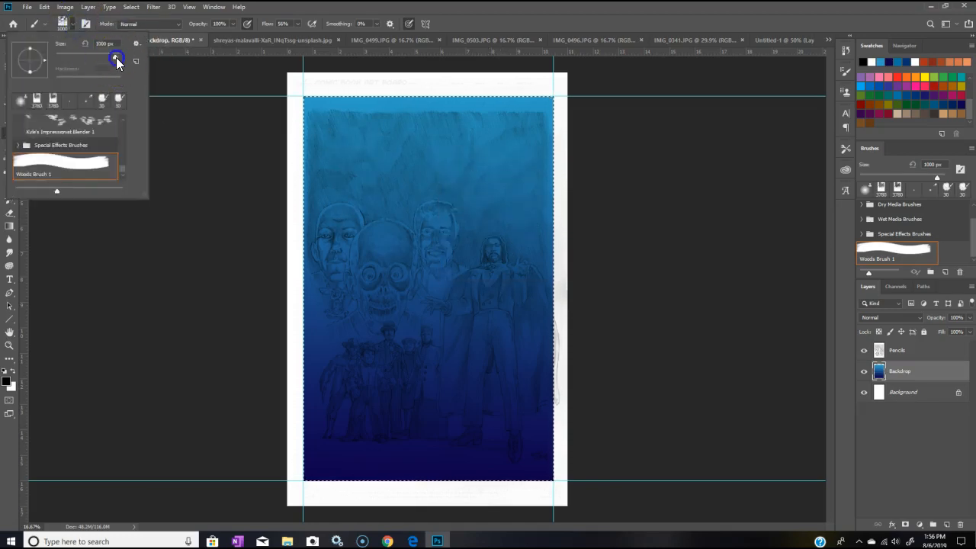
left_click(120, 57)
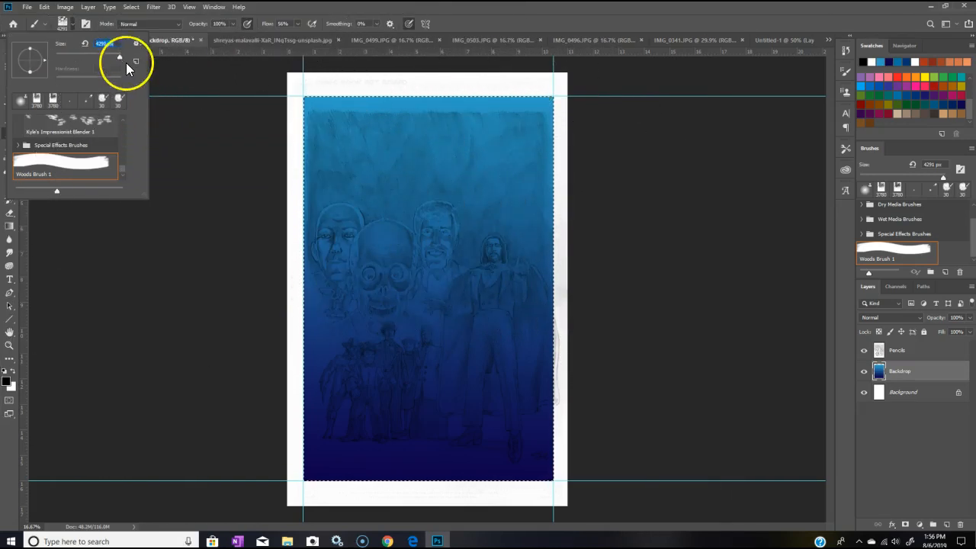
mouse_move(121, 57)
left_mouse_down()
mouse_move(414, 227)
mouse_move(414, 283)
mouse_move(135, 93)
left_mouse_up()
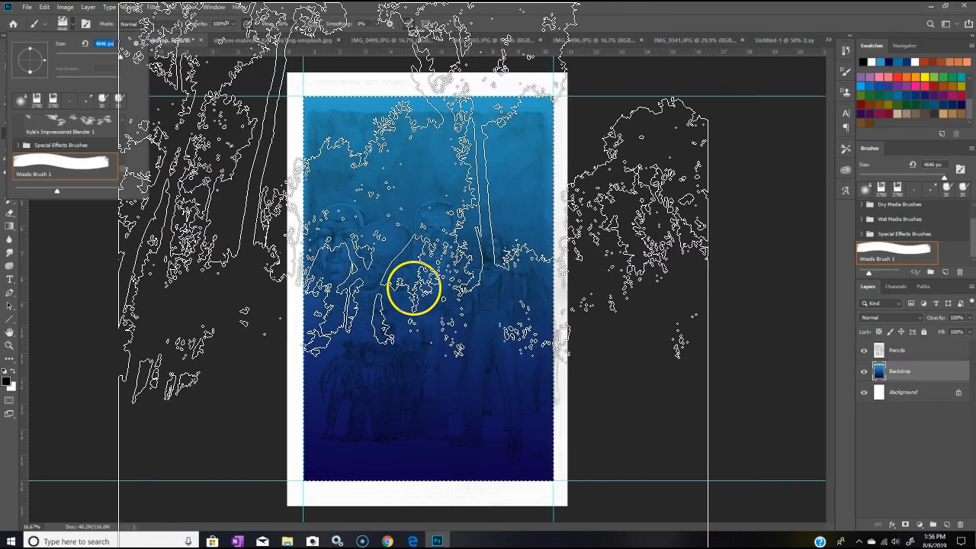
Step: Add a new layer above the Backdrop layer and stamp the woods brush in black over the selected cover area
left_click(948, 526)
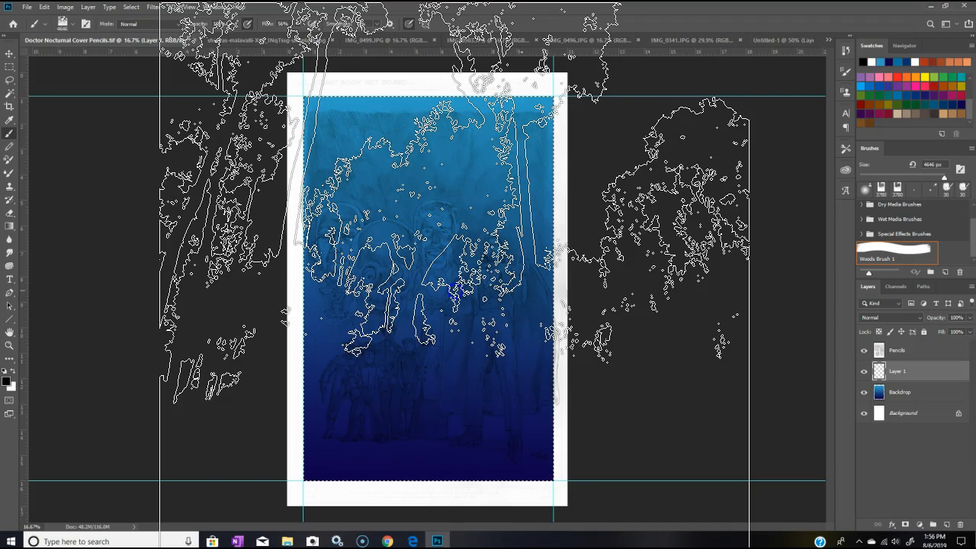
left_click(455, 287)
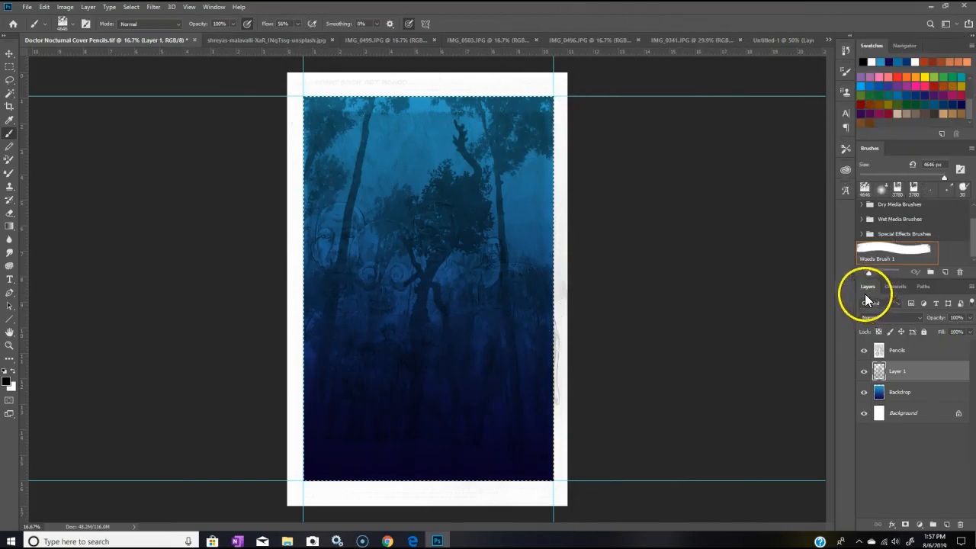
left_click(754, 271)
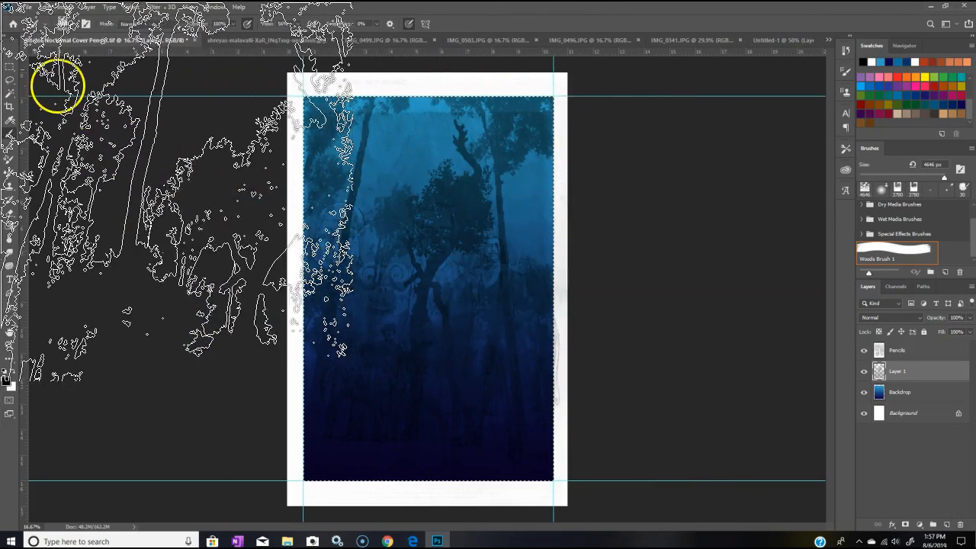
Step: Switch the brush to the Hard Round preset from the General Brushes
left_click(73, 24)
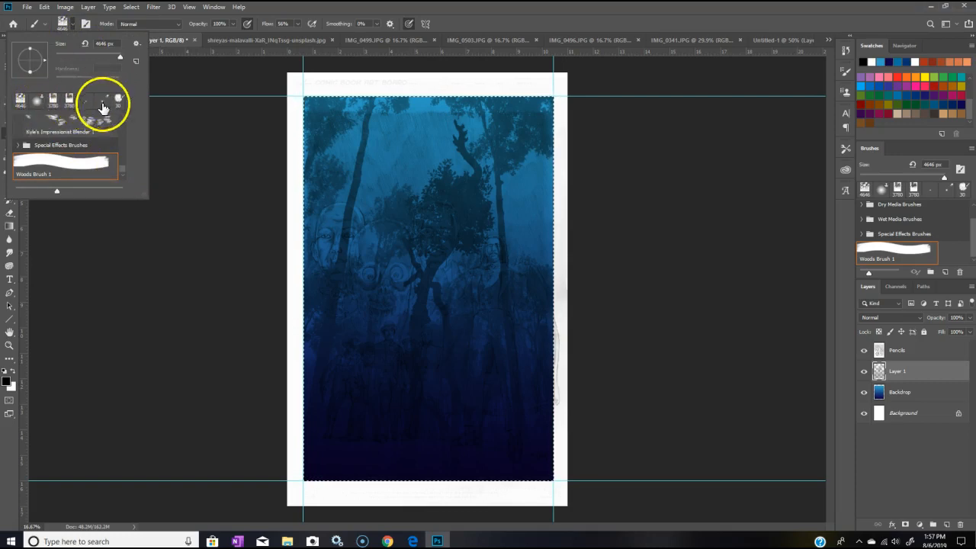
left_click_drag(123, 167, 125, 115)
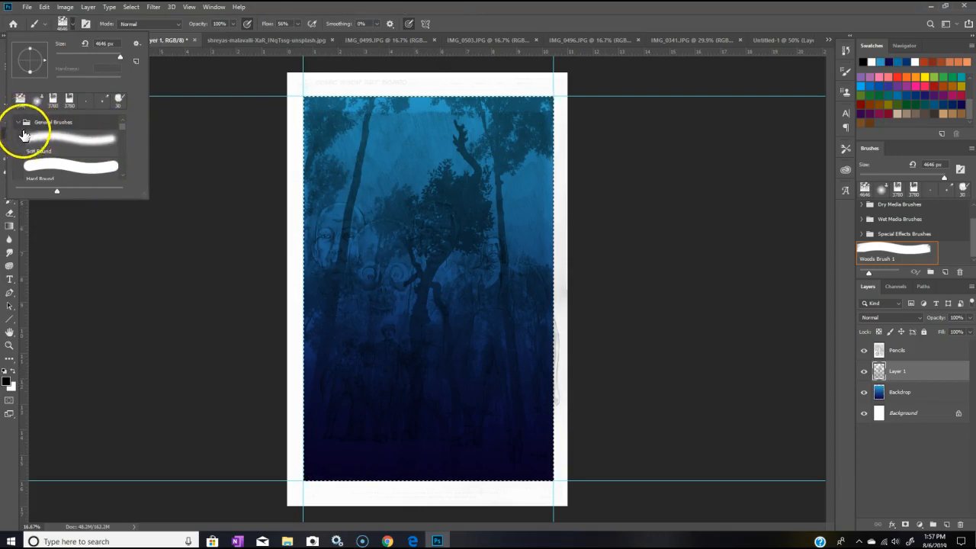
left_click(44, 163)
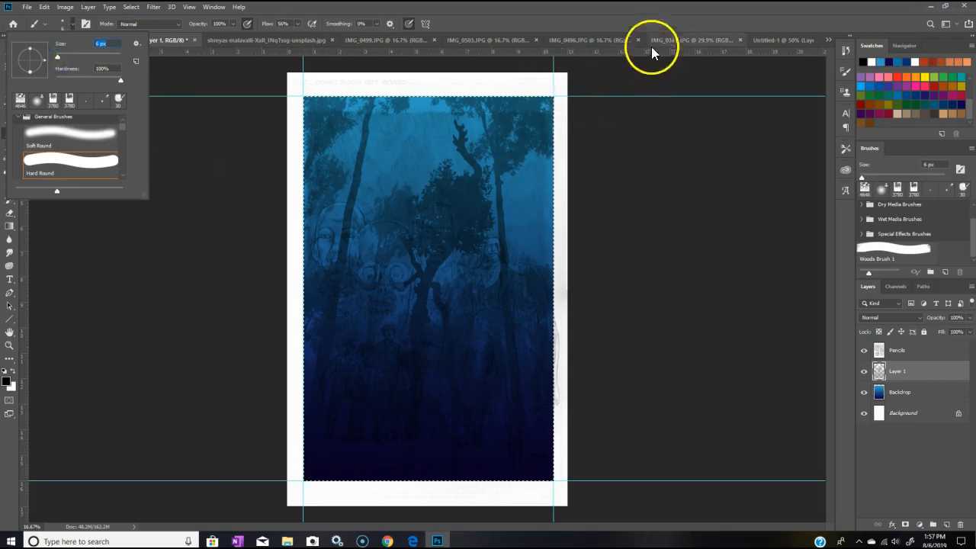
left_click(234, 72)
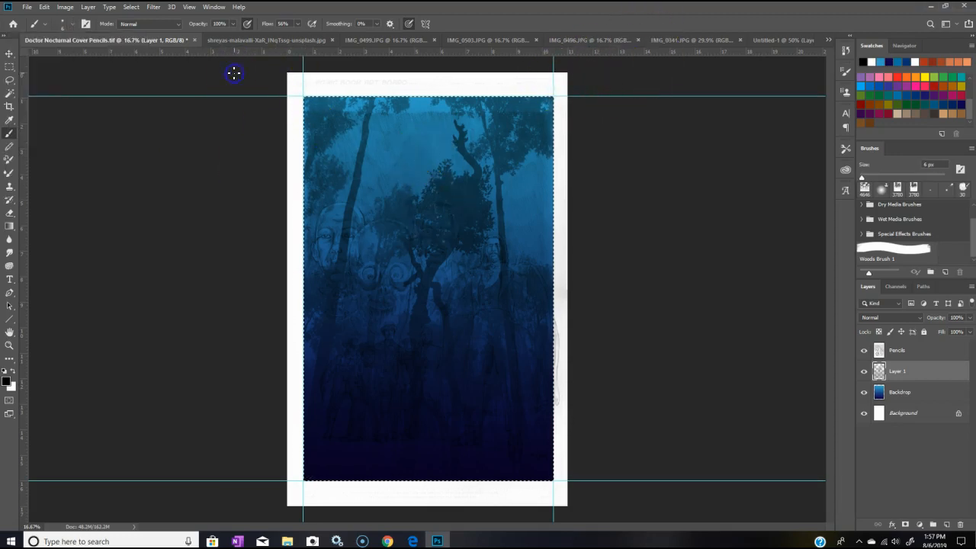
Step: Deselect the cover area and hide the Pencils layer
left_click(130, 8)
left_click(140, 28)
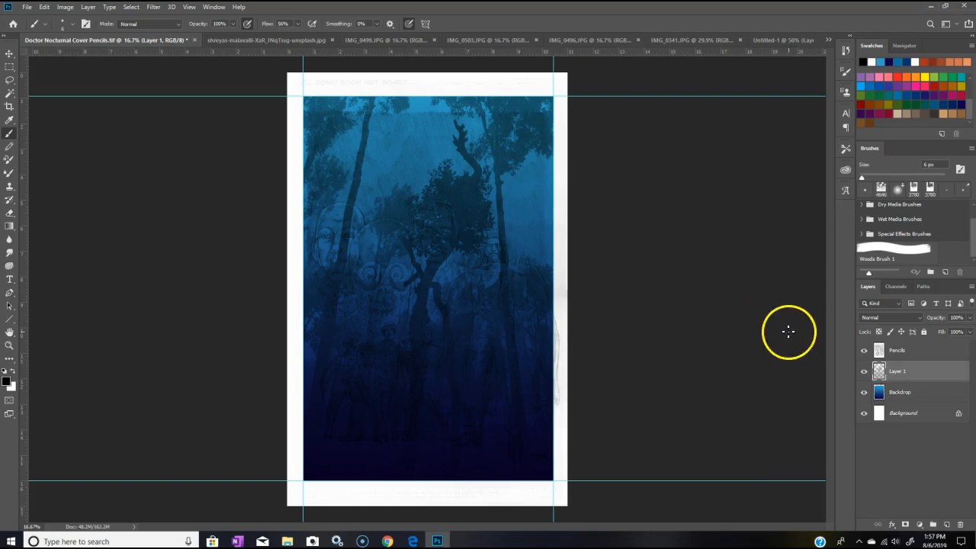
left_click(912, 376)
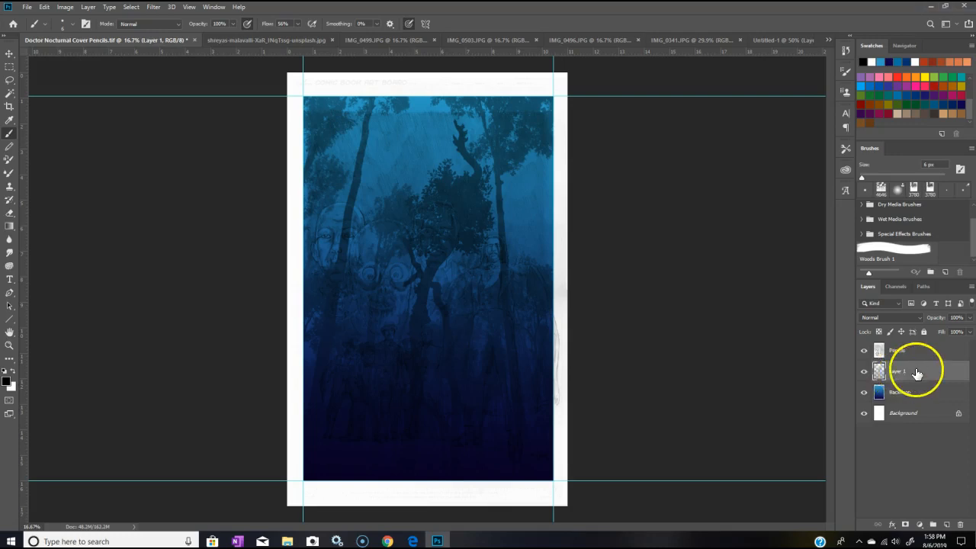
left_click(864, 351)
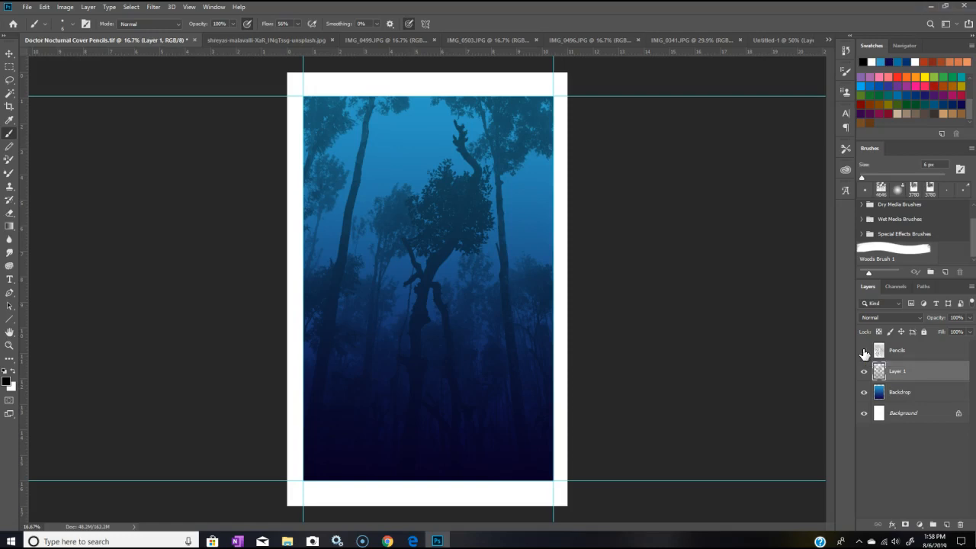
Step: Merge the stamped woods layer down into the Backdrop layer and show the Pencils layer again
left_click(924, 373)
left_click(914, 382)
left_click(958, 350)
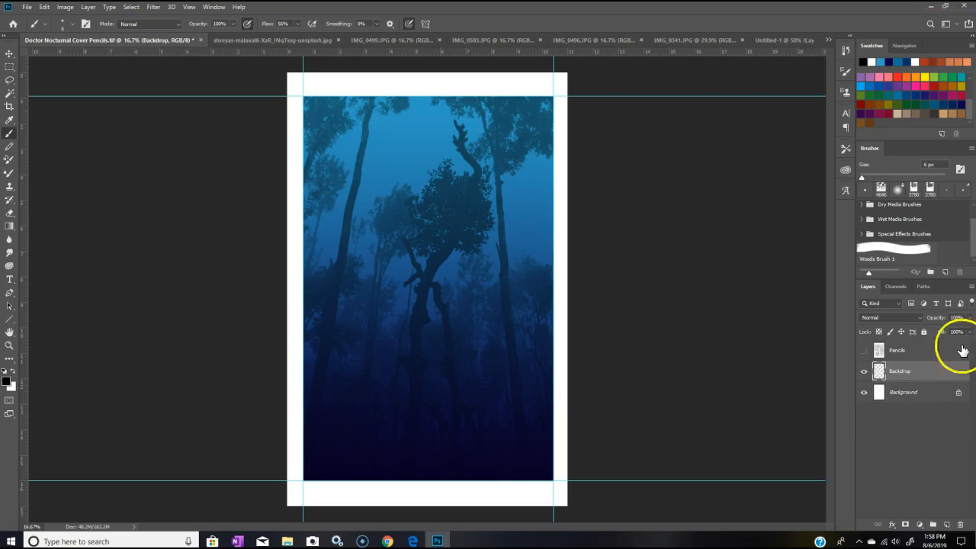
left_click(865, 372)
left_click(865, 372)
left_click(865, 351)
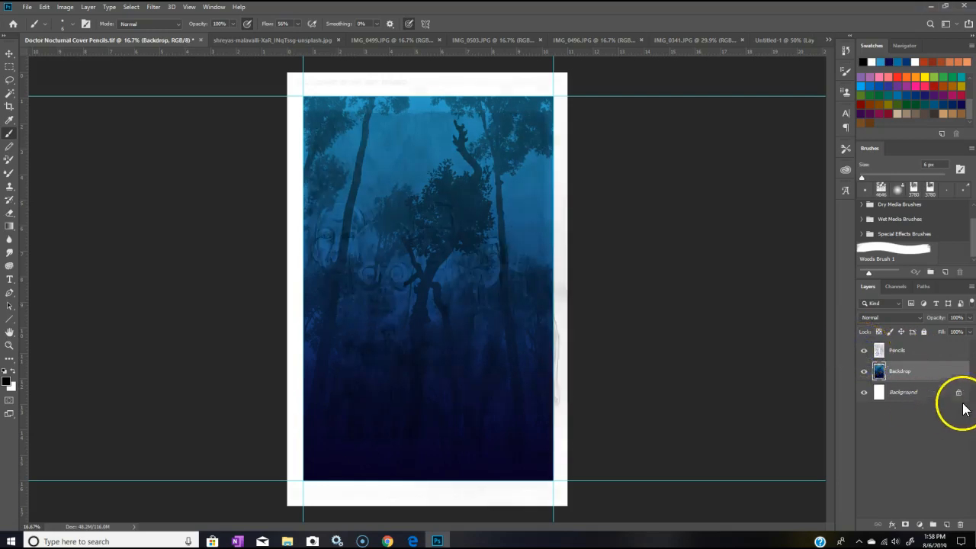
Step: Lower the Backdrop layer's opacity to 53%
left_click(950, 371)
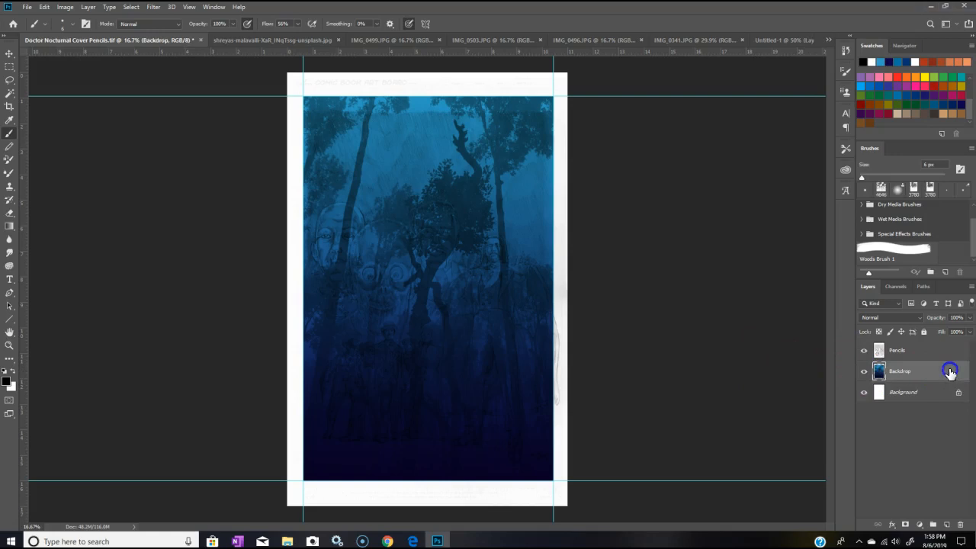
left_click(968, 318)
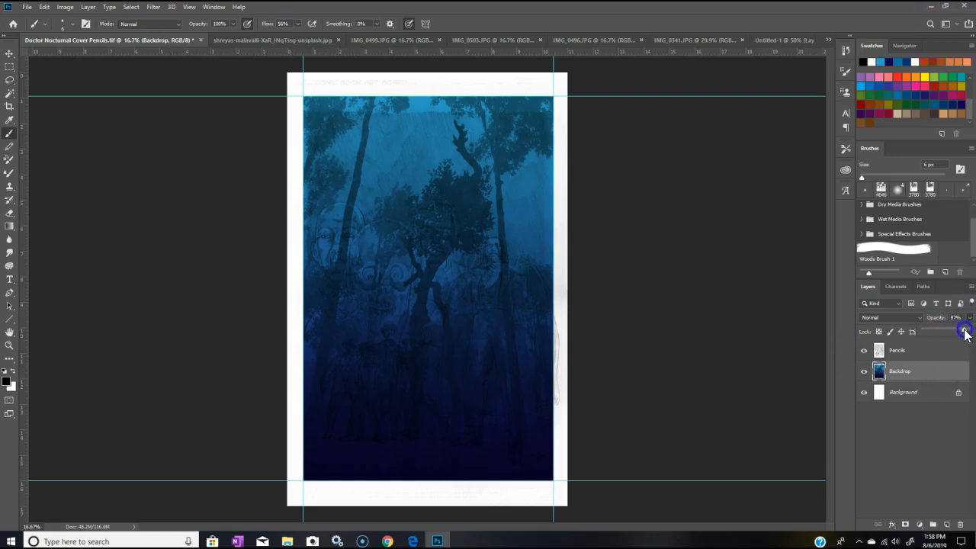
left_click_drag(953, 331, 950, 333)
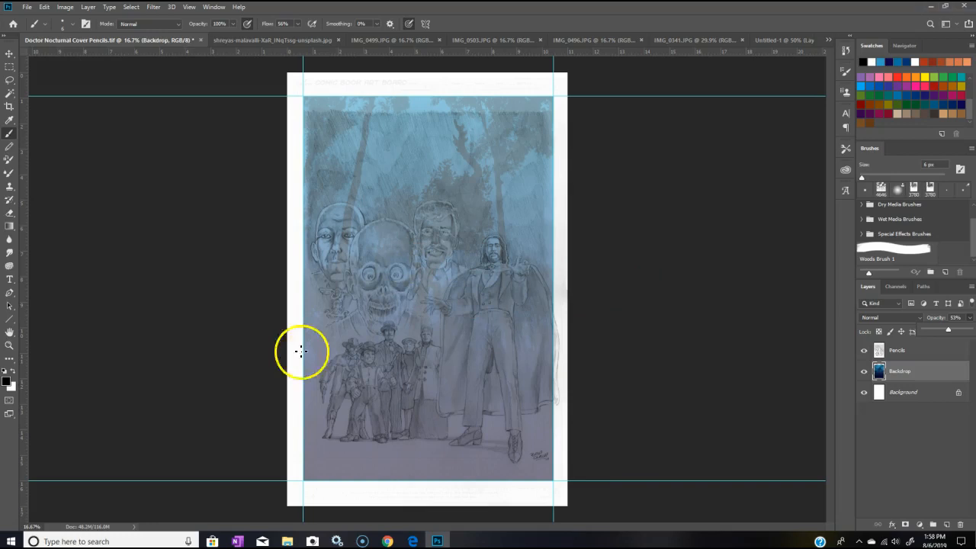
Step: Add a new layer between the Pencils and Backdrop layers and name it "High Priest"
left_click(10, 346)
left_click(420, 313)
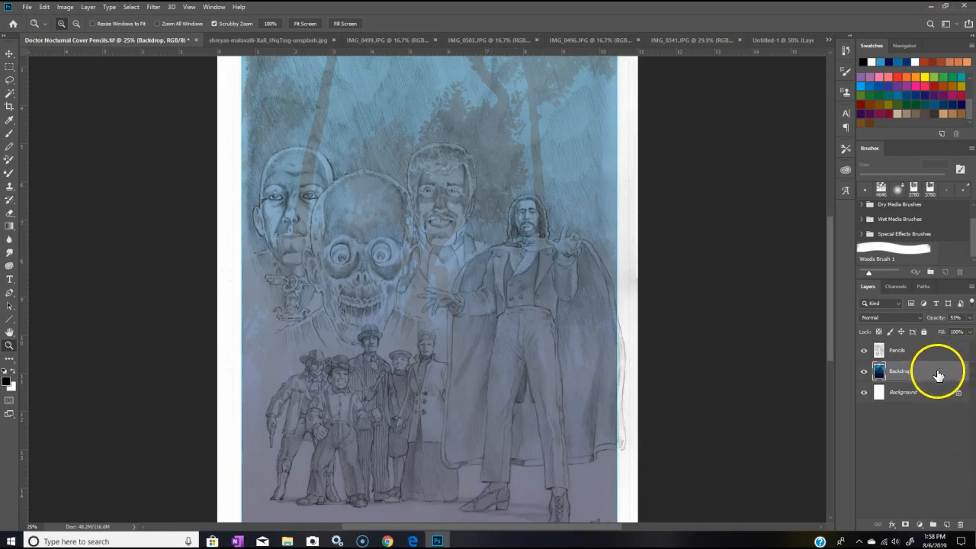
left_click(947, 525)
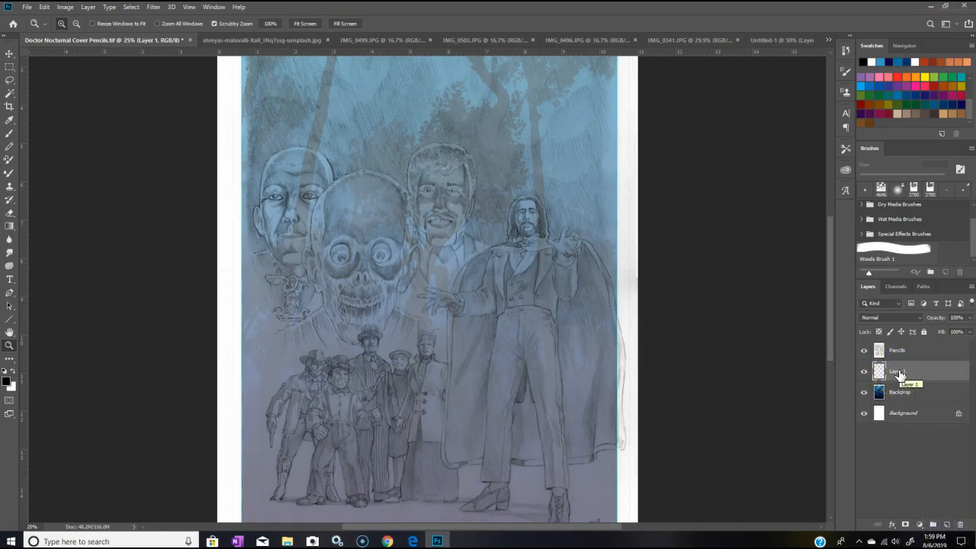
double_click(898, 372)
left_click(921, 372)
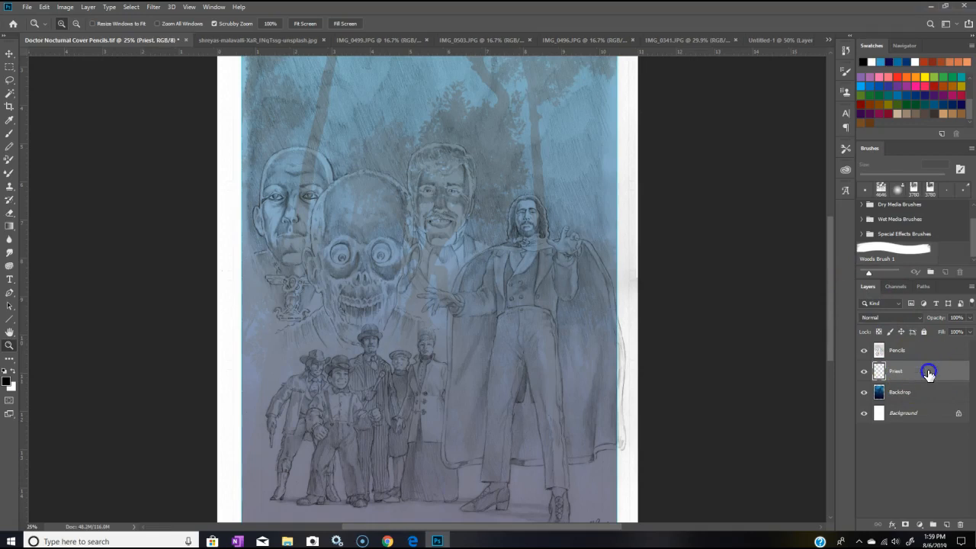
double_click(898, 373)
left_click(937, 370)
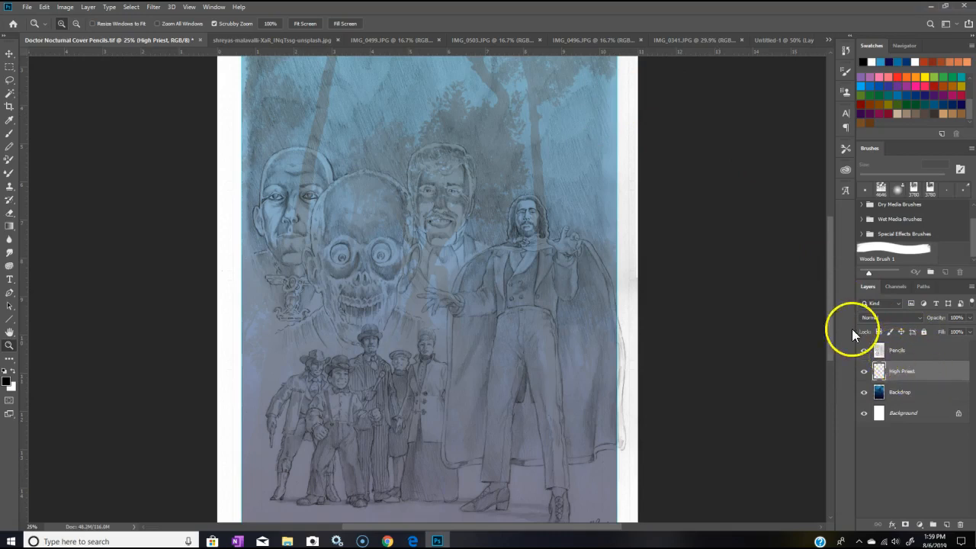
Step: Close the forest photo and the Untitled-1 document without saving either
left_click_drag(830, 323, 832, 309)
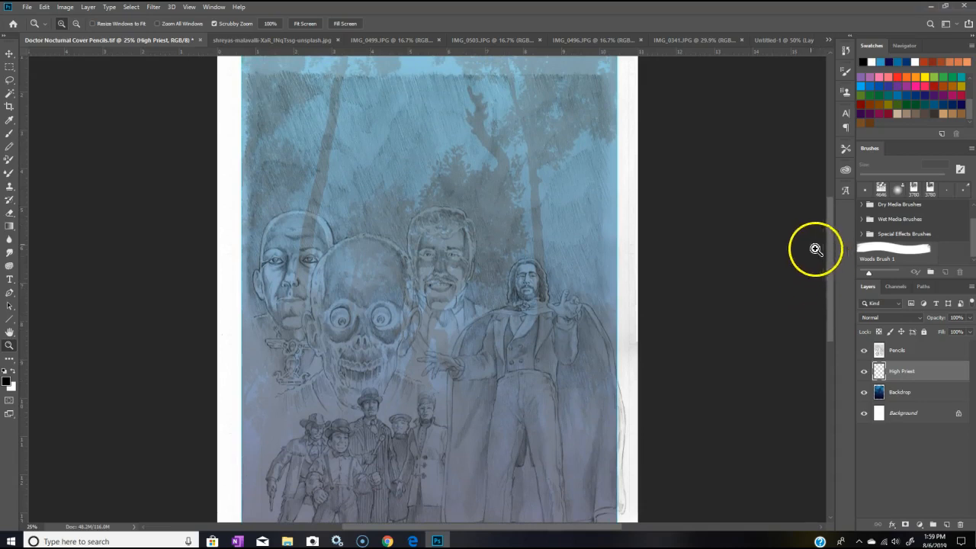
left_click(301, 39)
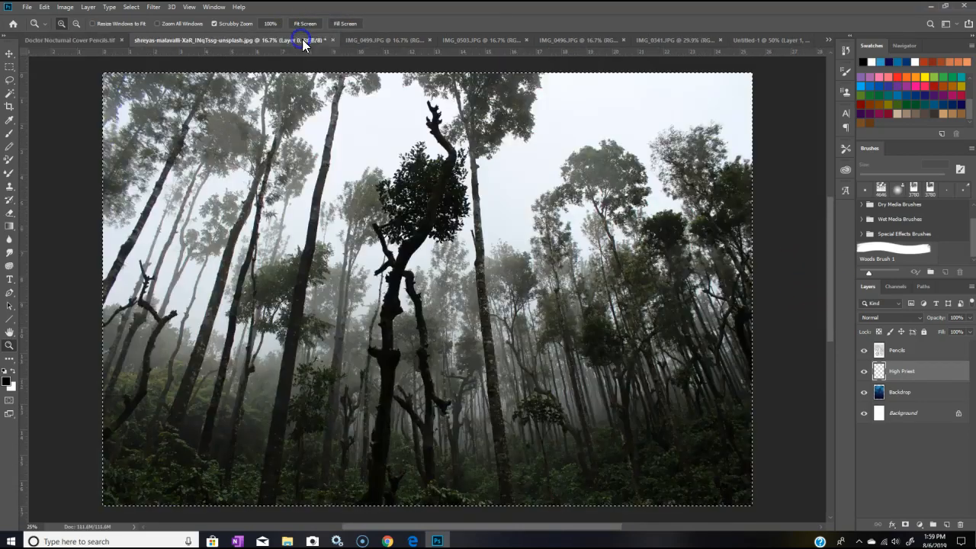
left_click(485, 201)
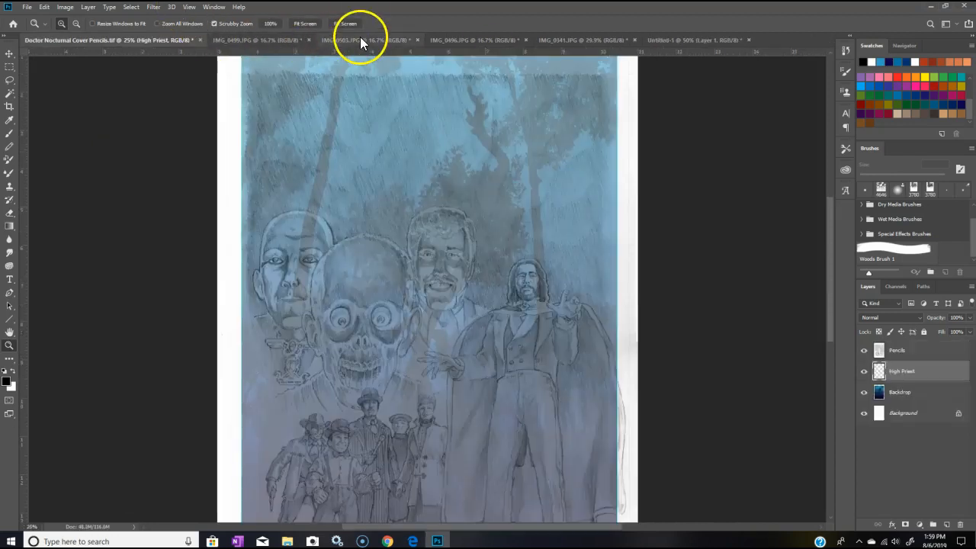
left_click(681, 40)
left_click(744, 39)
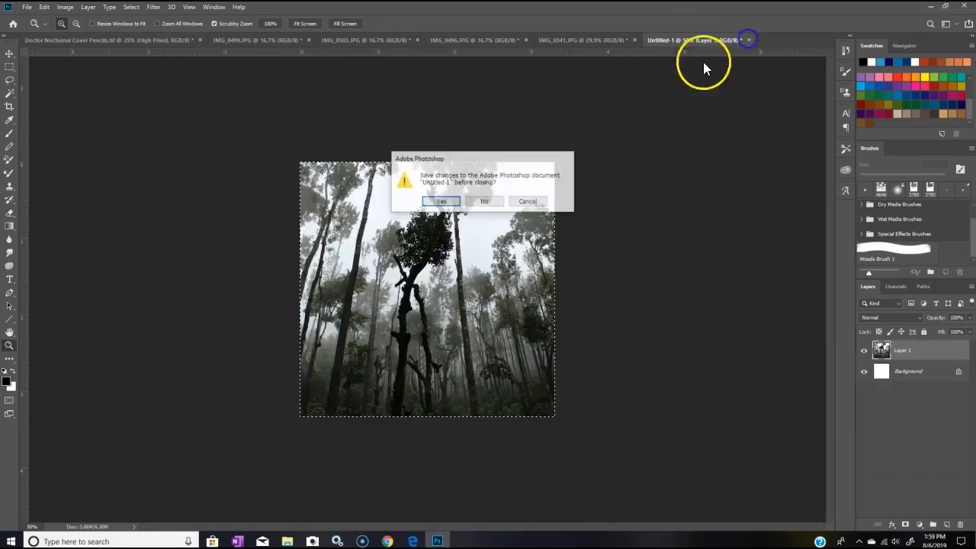
left_click(478, 200)
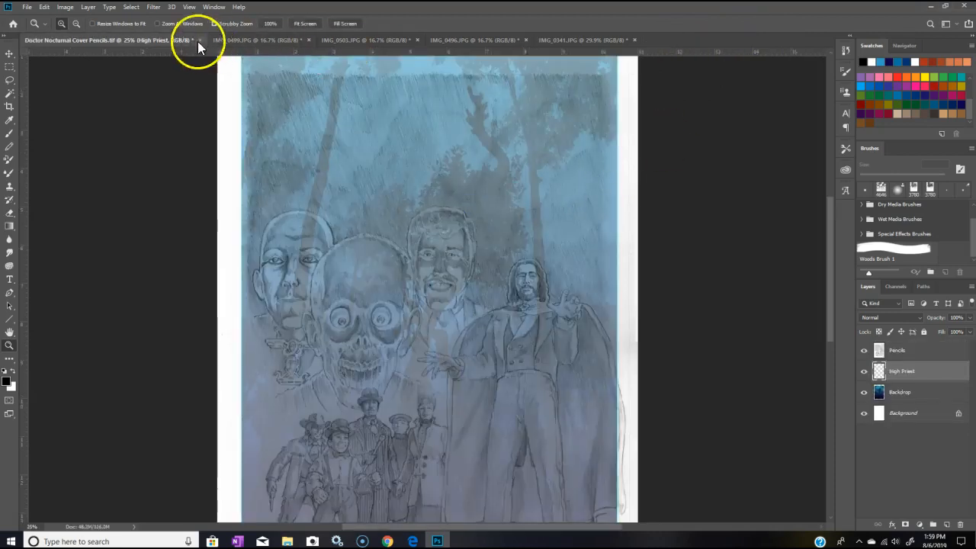
Step: Sample the orange skin tone from the bald figure's face in the IMG_0496.JPG reference photo
left_click_drag(829, 249, 825, 302)
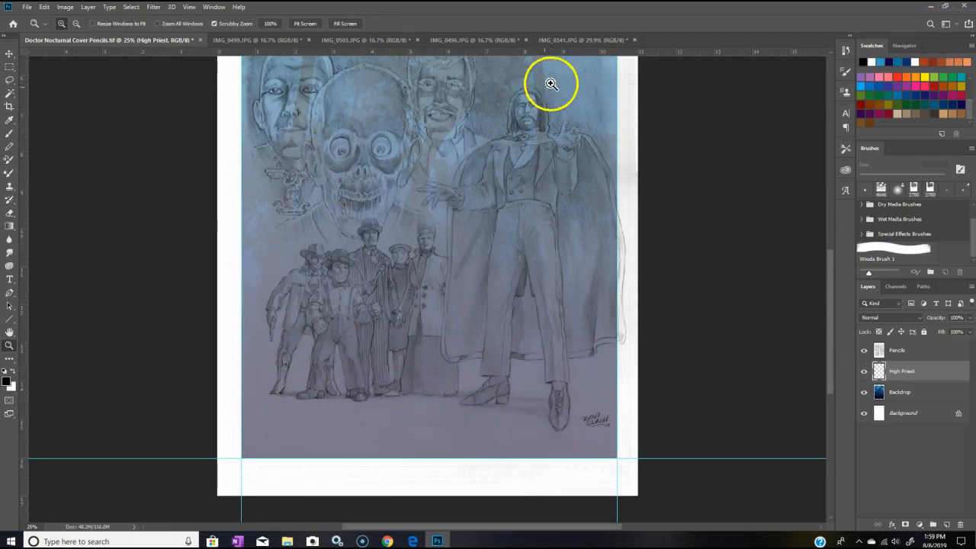
scroll(828, 275, "up", 1)
left_click_drag(828, 273, 832, 249)
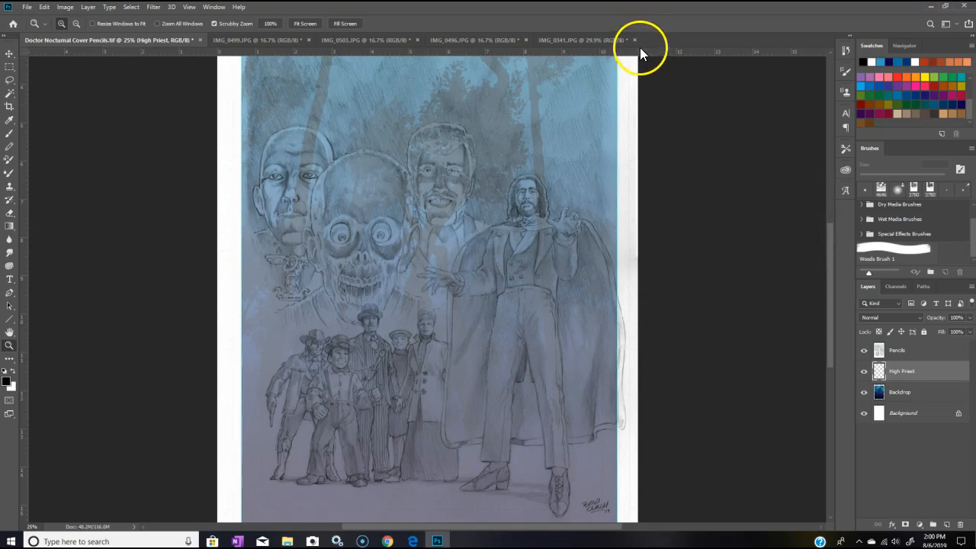
left_click(266, 39)
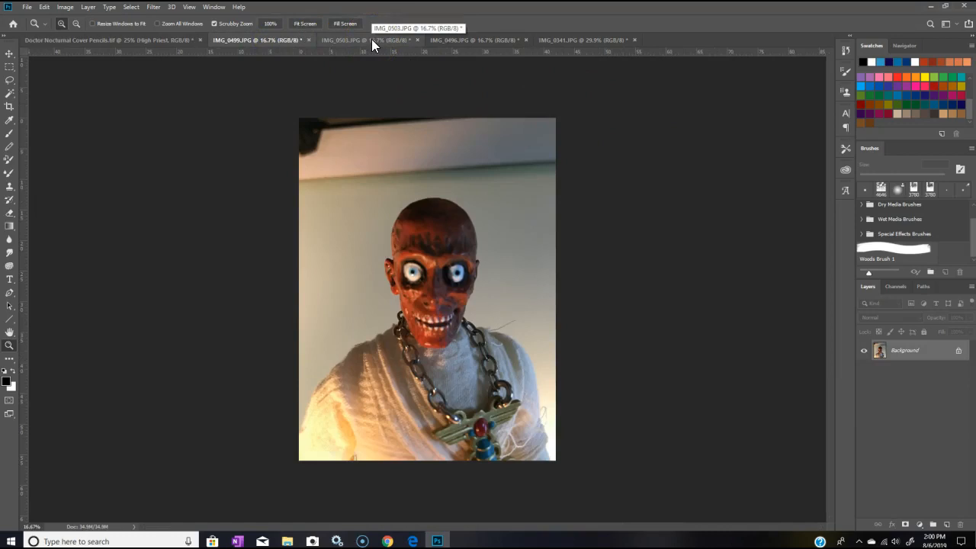
left_click(397, 40)
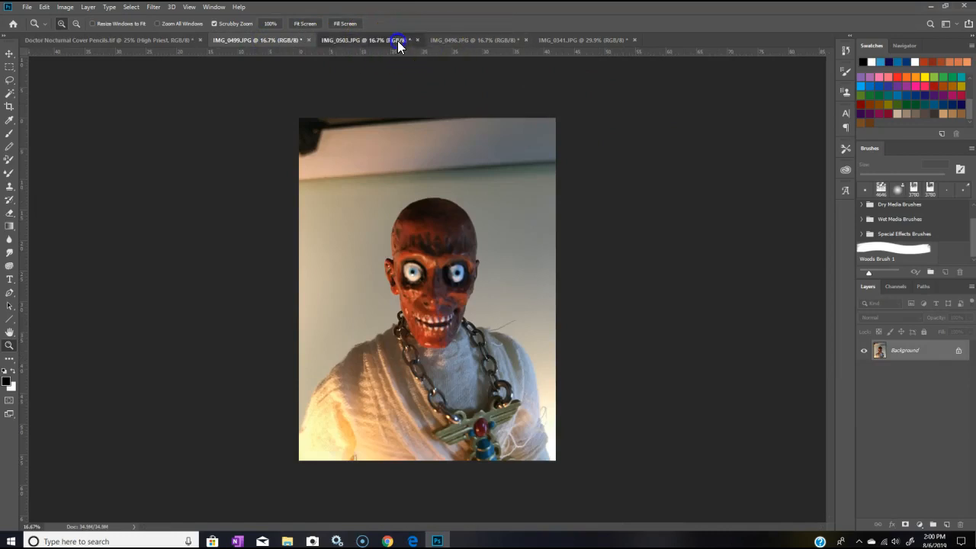
left_click(477, 42)
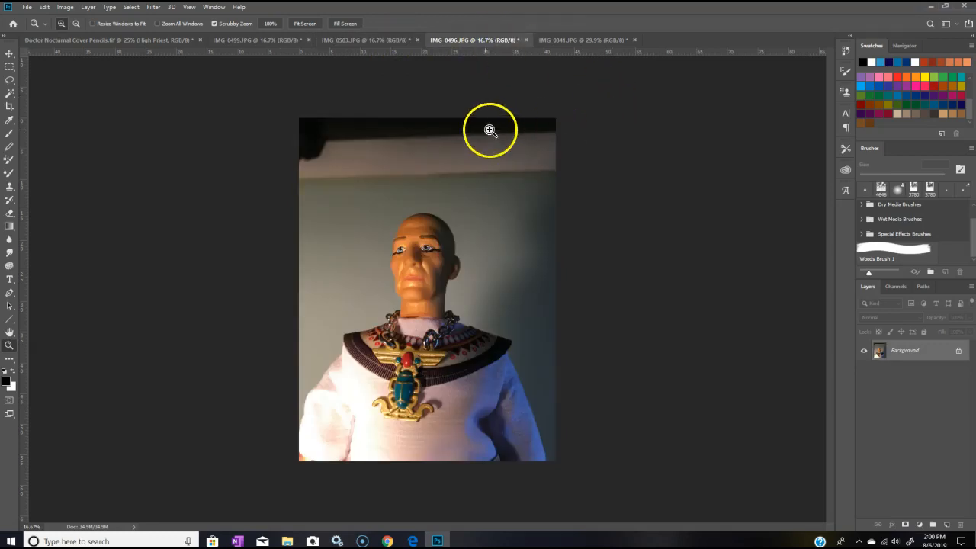
left_click(9, 120)
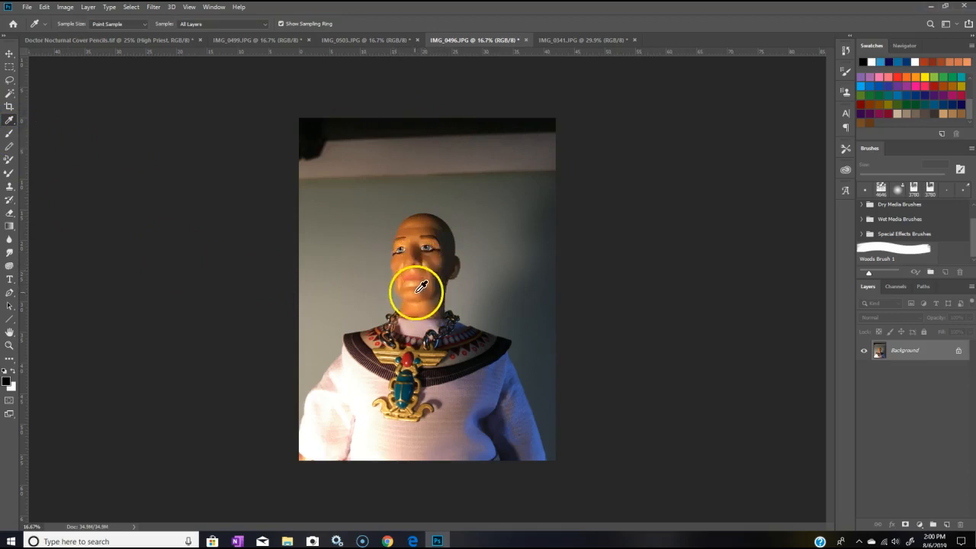
left_click(407, 280)
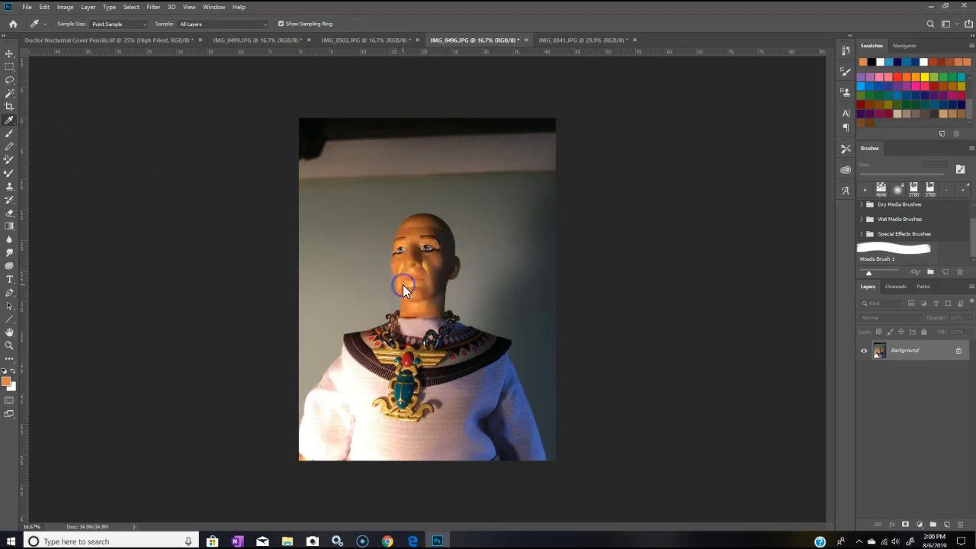
Step: Return to the Doctor Nocturnal cover and set the Pencil tool to a size of 14 px
left_click(172, 41)
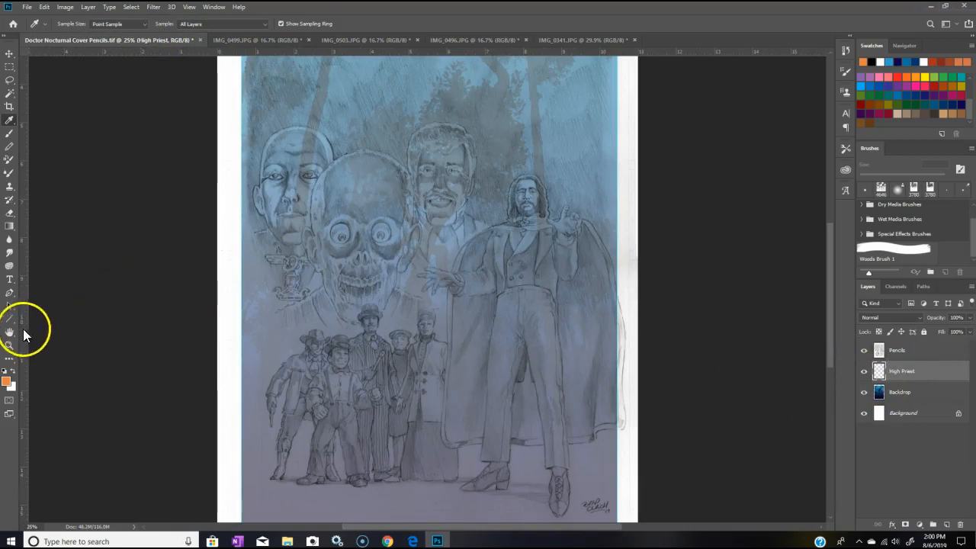
left_click(9, 345)
left_click(283, 203)
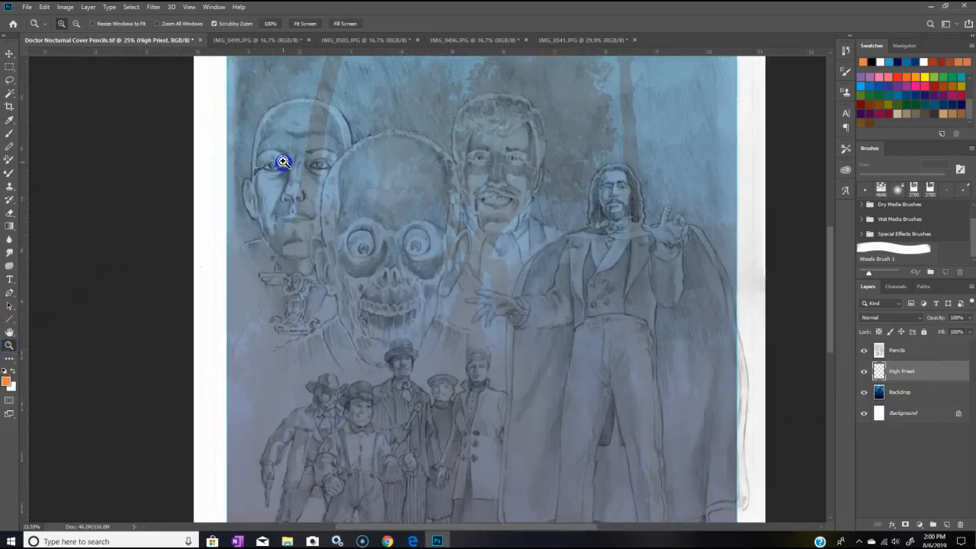
left_click(279, 160)
scroll(829, 310, "up", 3)
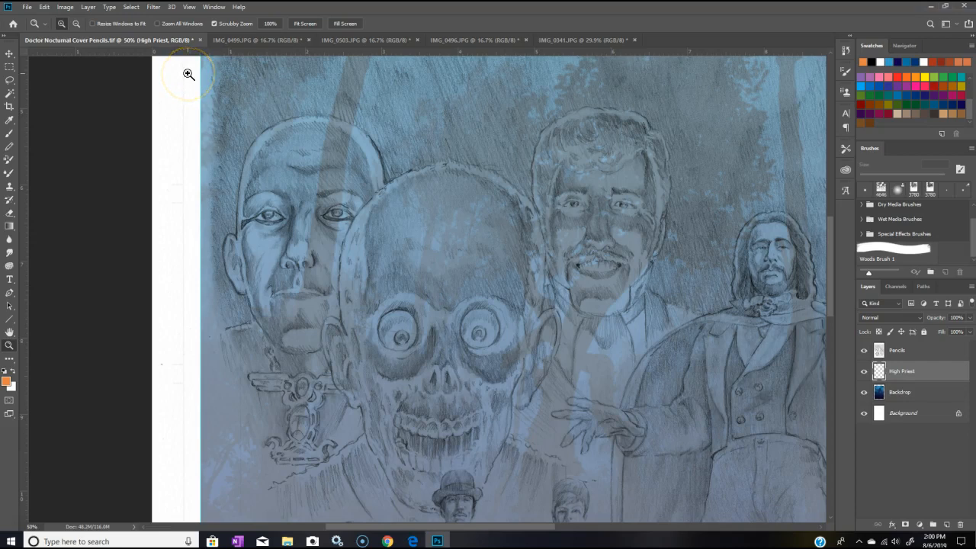
left_click(9, 147)
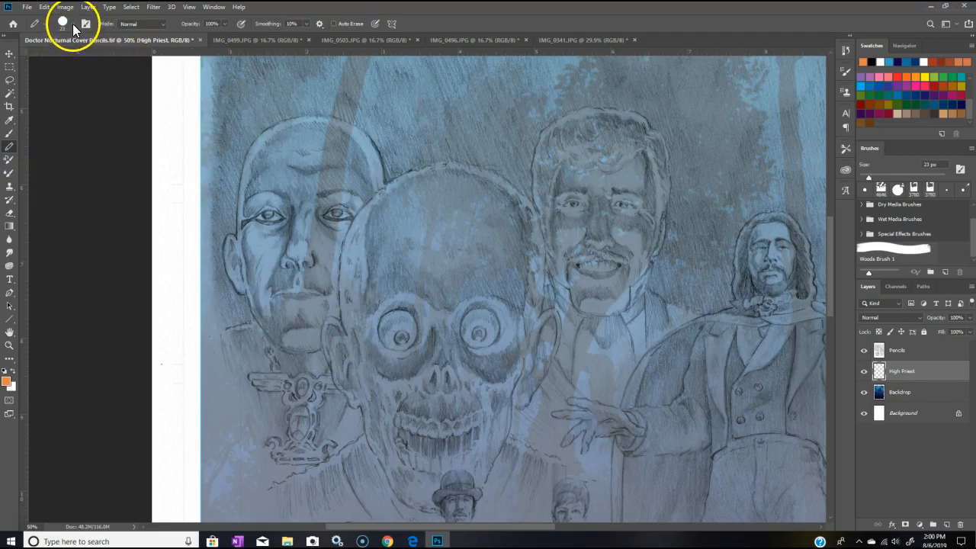
left_click(75, 27)
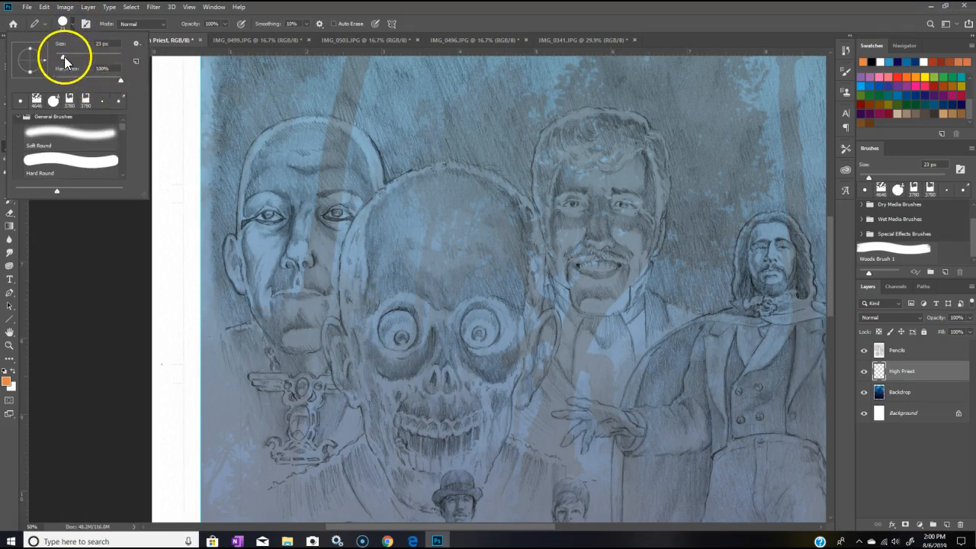
left_click_drag(62, 57, 60, 53)
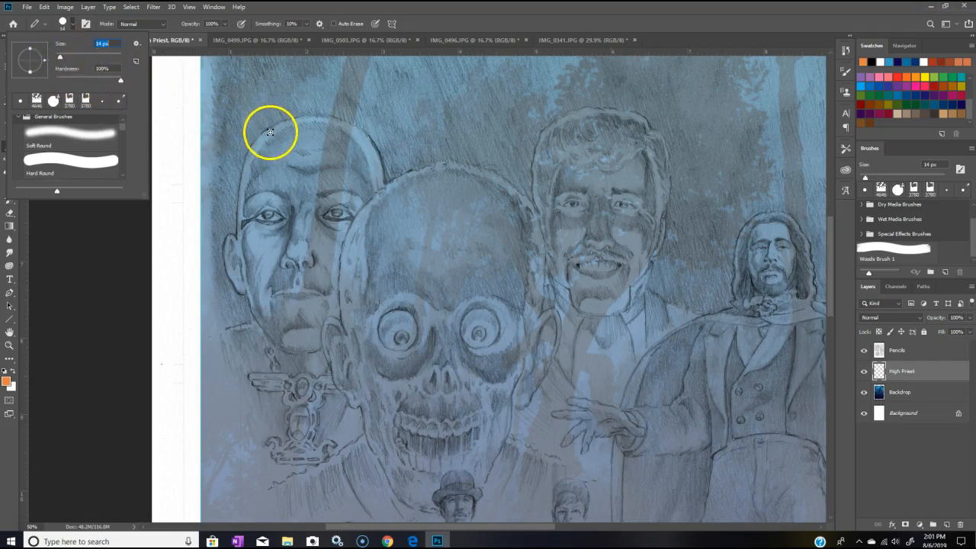
Step: Outline the bald priest's head, ear, jaw and both eyes in orange on the High Priest layer
left_click(267, 131)
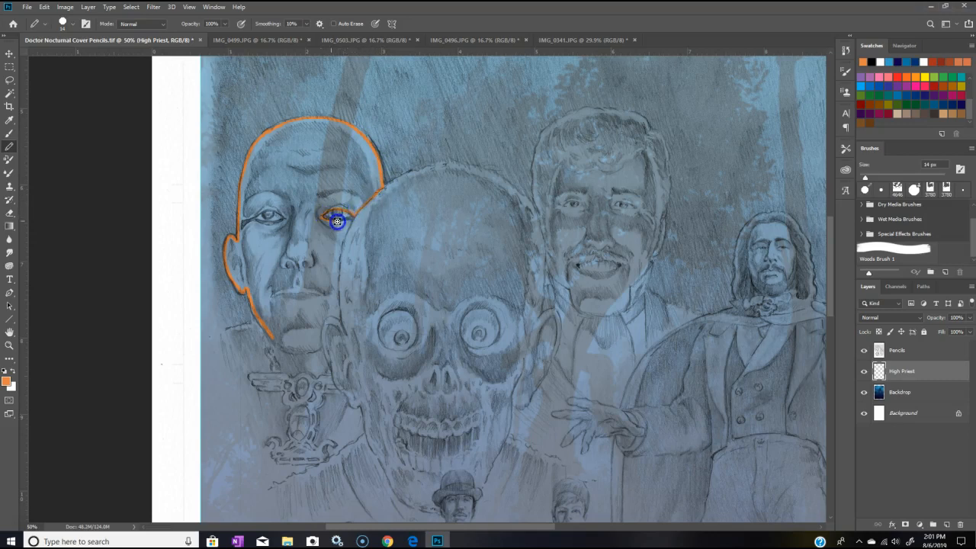
left_click_drag(285, 218, 274, 212)
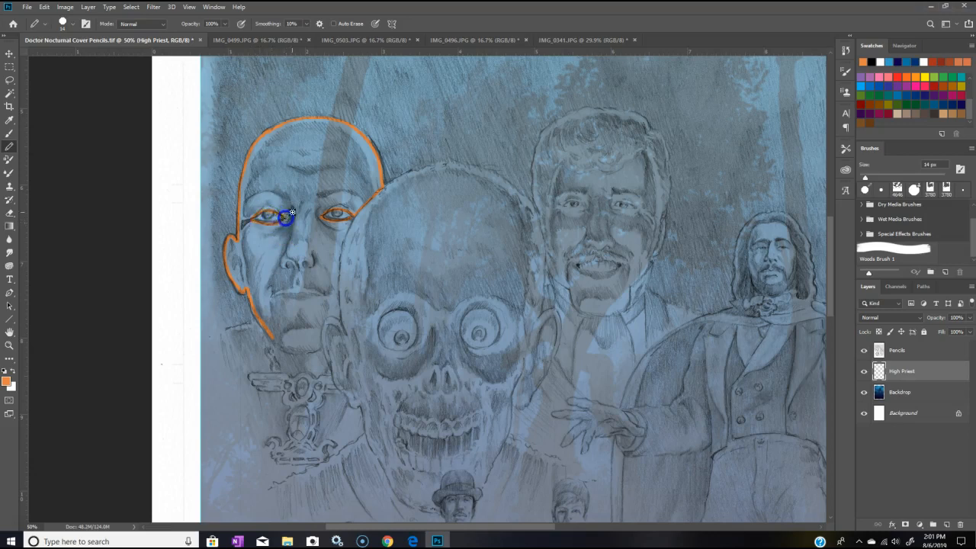
left_click_drag(353, 217, 348, 226)
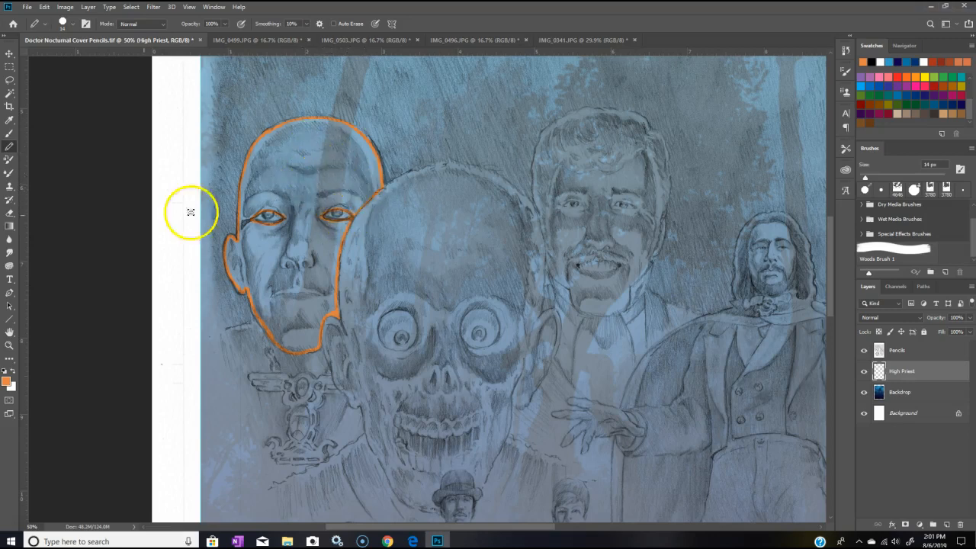
Step: Fill the outlined priest's head with the orange skin tone on the High Priest layer using the Paint Bucket
left_click(13, 226)
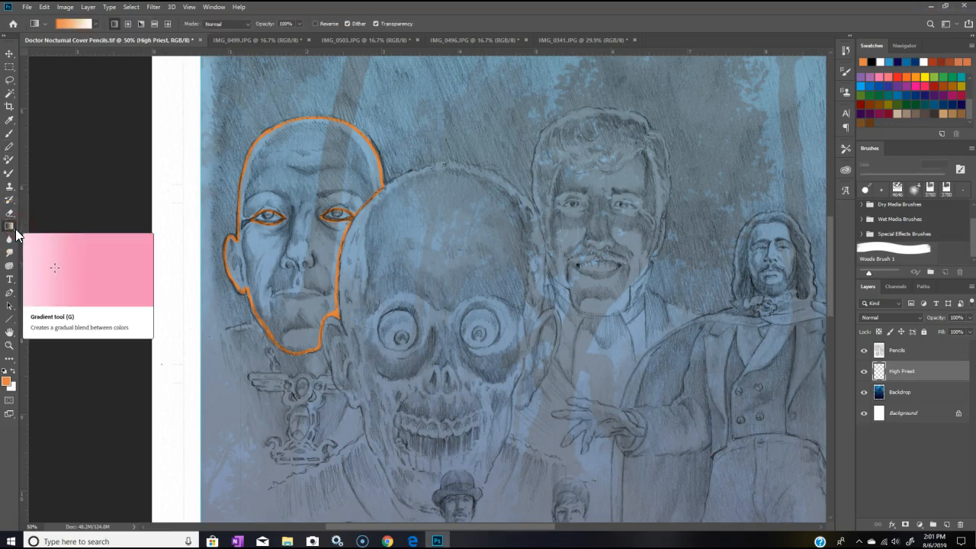
right_click(15, 231)
left_click(44, 236)
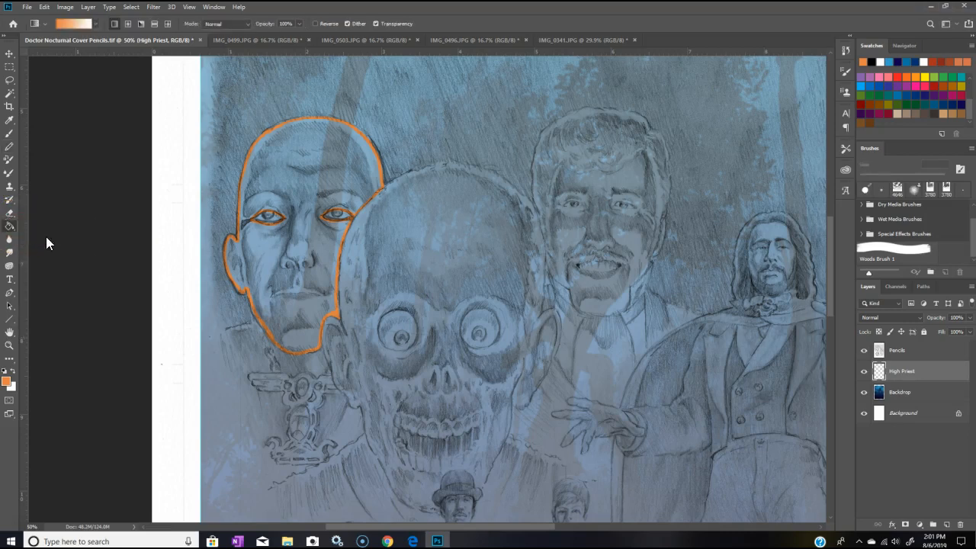
left_click(303, 174)
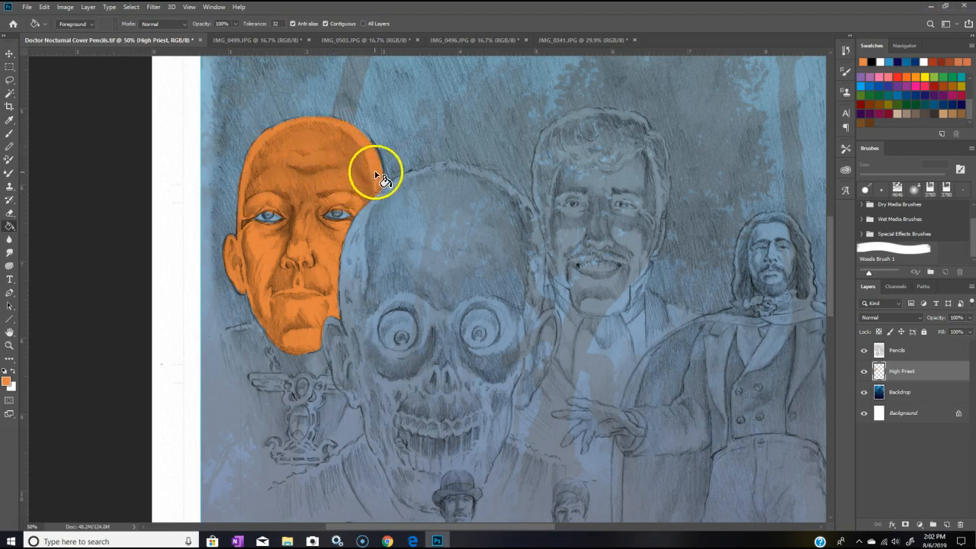
Step: Sample a darker brown from the bald figure's forehead in IMG_0496.JPG and check the other reference photos against the cover
left_click(575, 40)
left_click(492, 40)
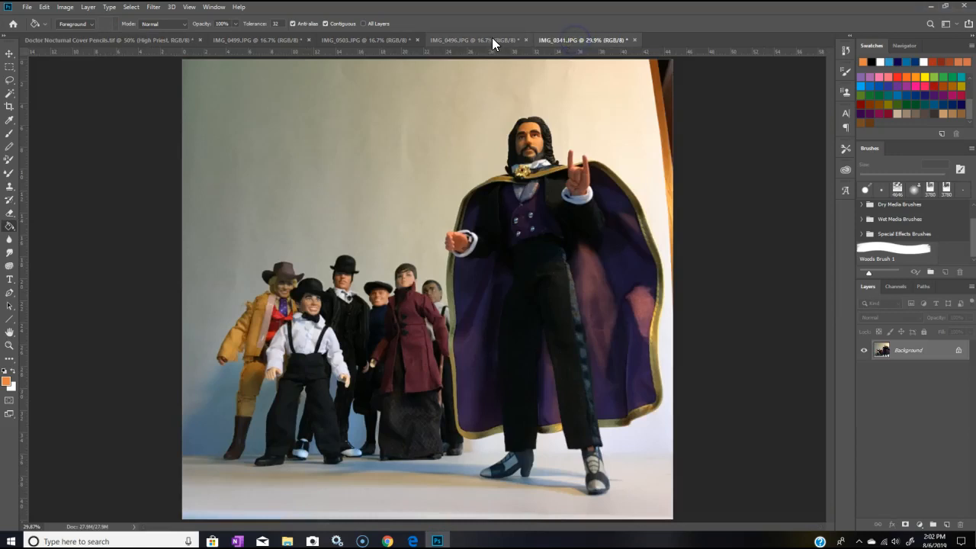
left_click(10, 120)
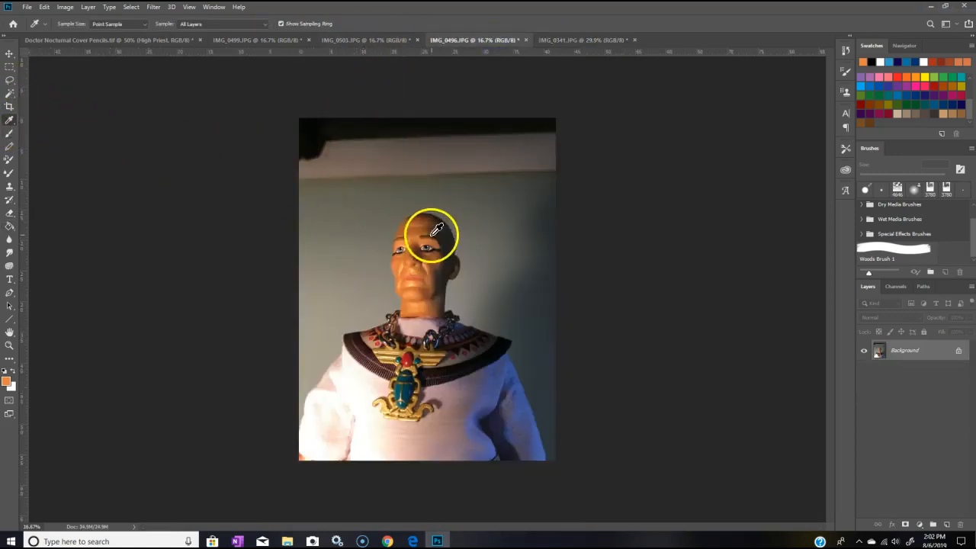
left_click(425, 230)
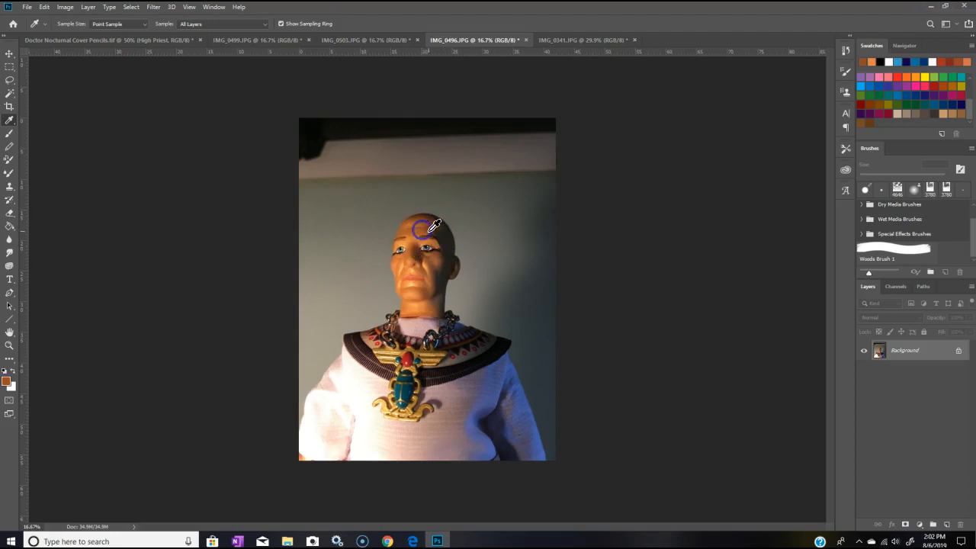
left_click(239, 40)
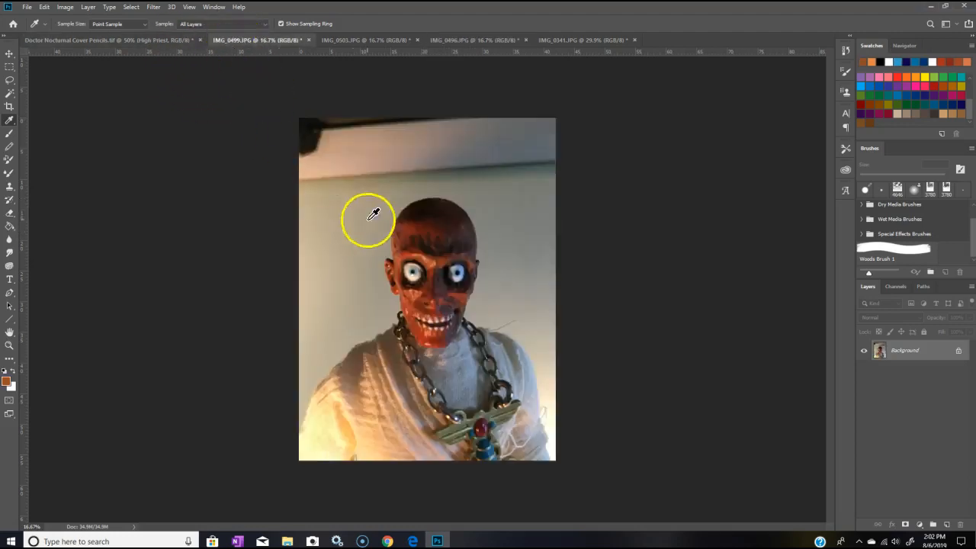
left_click(135, 38)
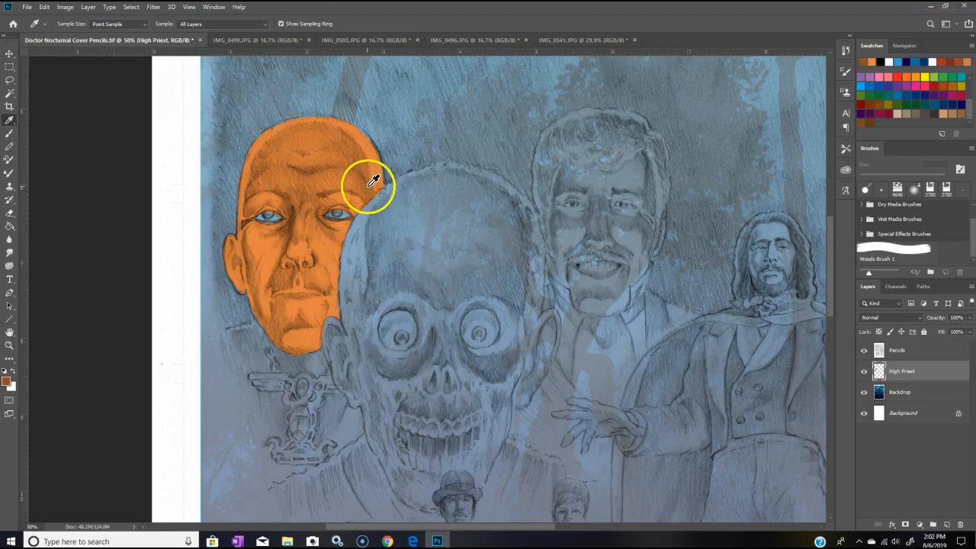
left_click(569, 42)
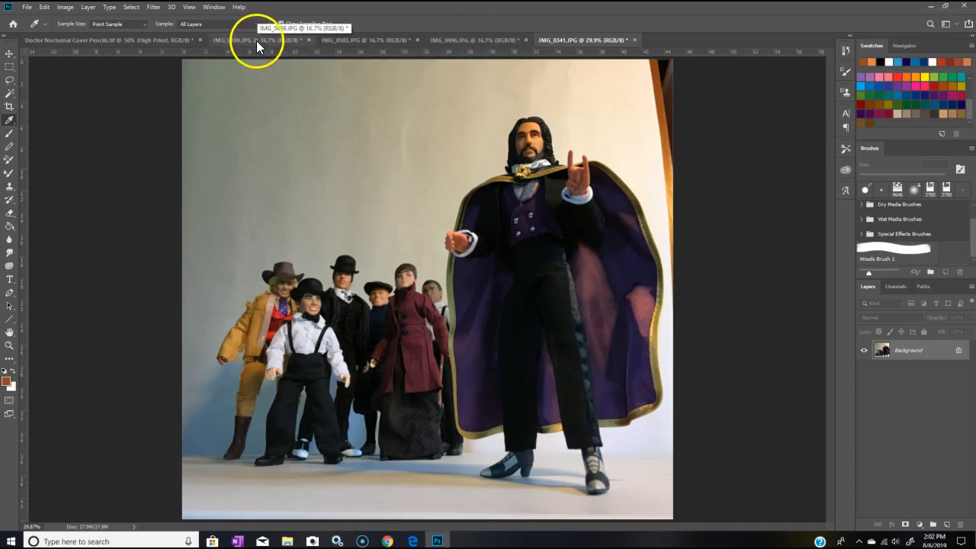
left_click(153, 41)
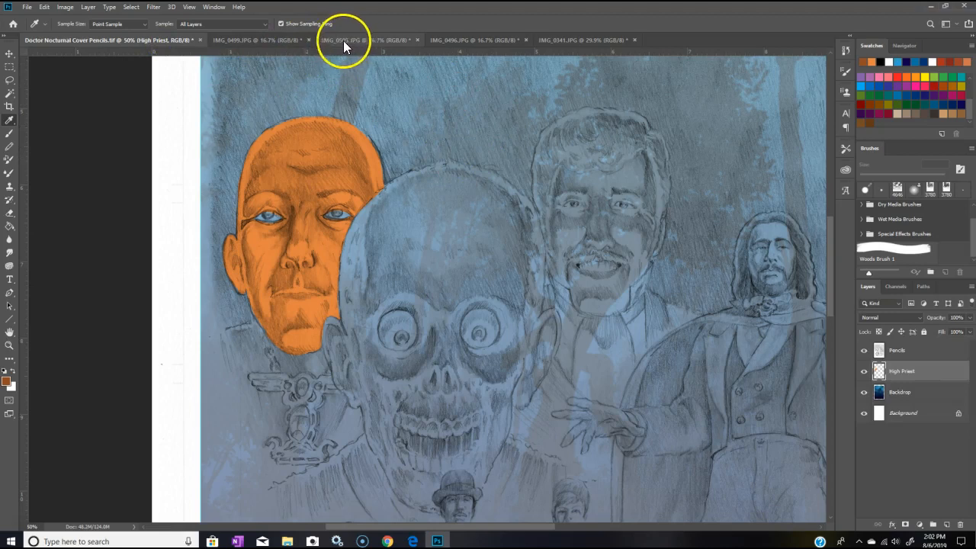
Step: Sample the red-orange skin tone from the mummy's face in the IMG_0499.JPG photo and return to the Doctor Nocturnal cover
left_click(287, 40)
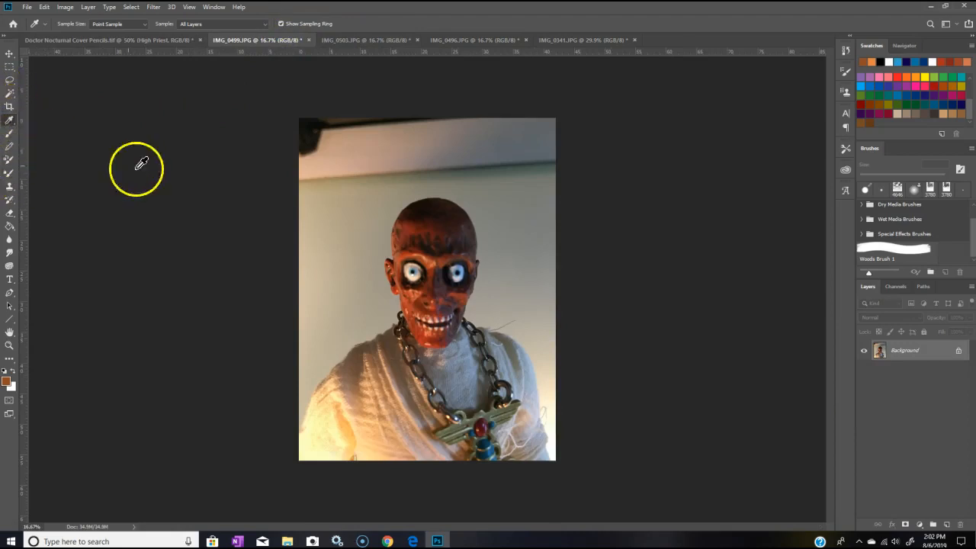
left_click(415, 302)
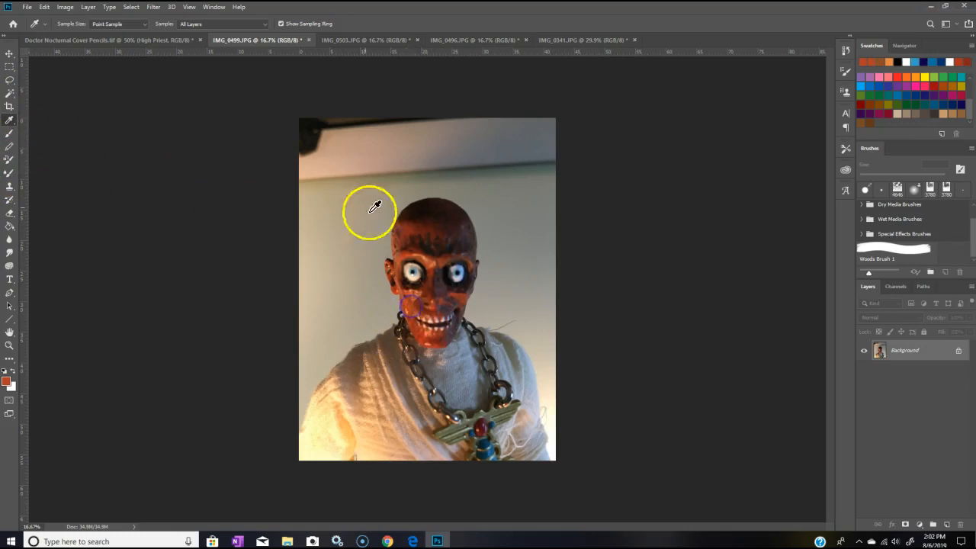
left_click(144, 40)
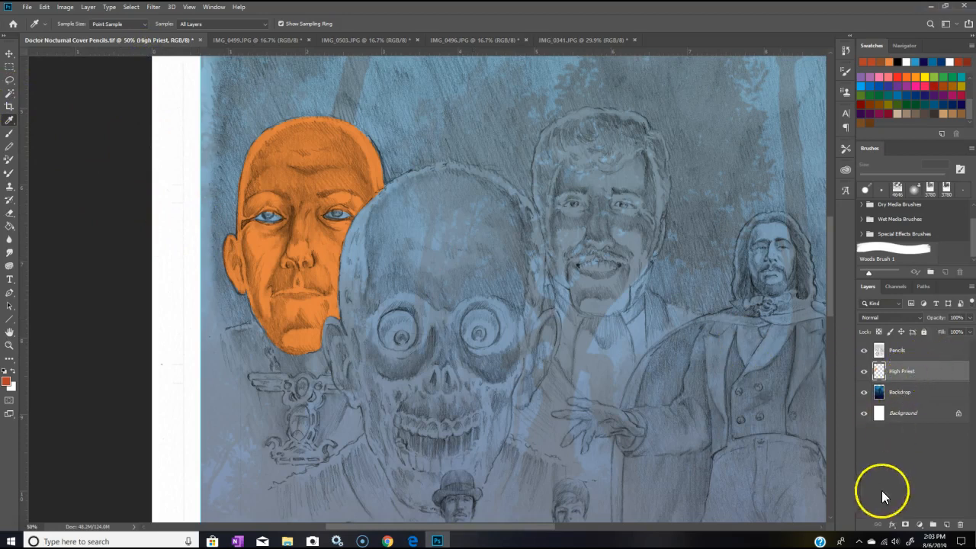
Step: Add a new layer above High Priest and name it Mummy
left_click(945, 525)
double_click(898, 371)
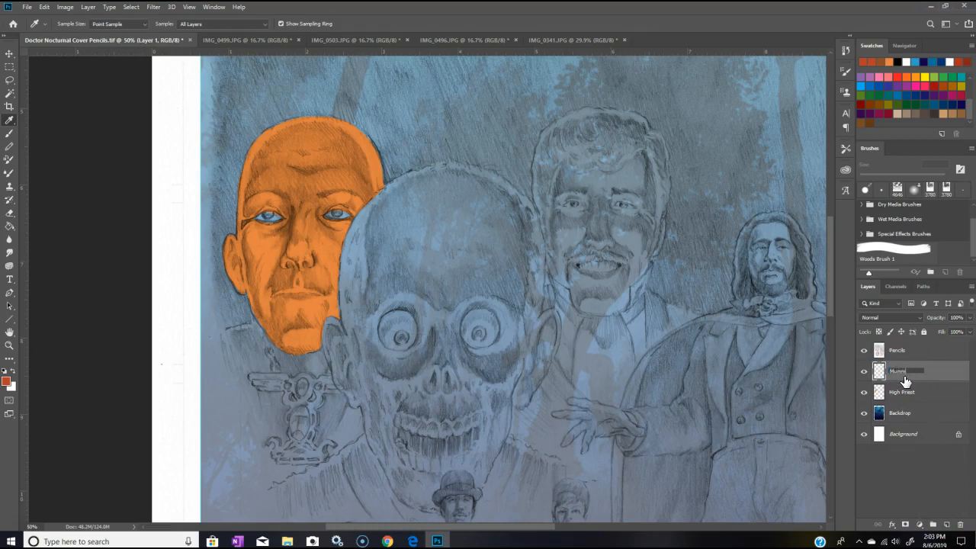
type("Mummy")
left_click(934, 375)
Step: Outline the mummy's cranium, the ear and jaw on the priest's side, and the opposite temple in red-orange with the Pencil
left_click(9, 147)
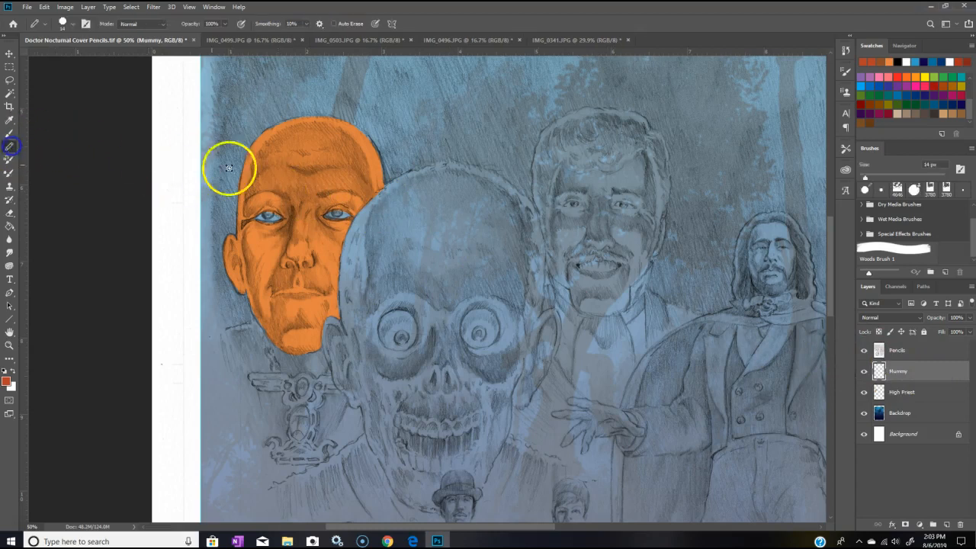
left_click(376, 194)
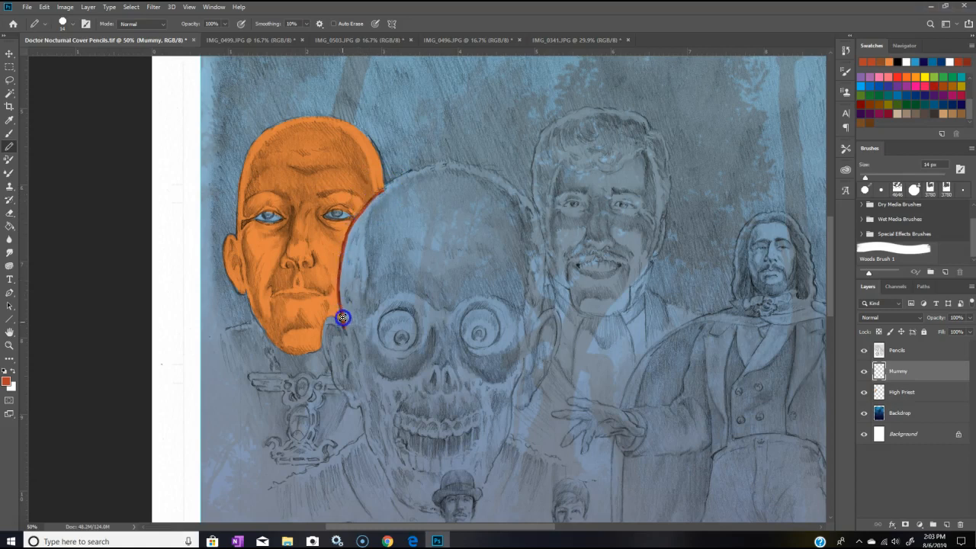
left_click(388, 184)
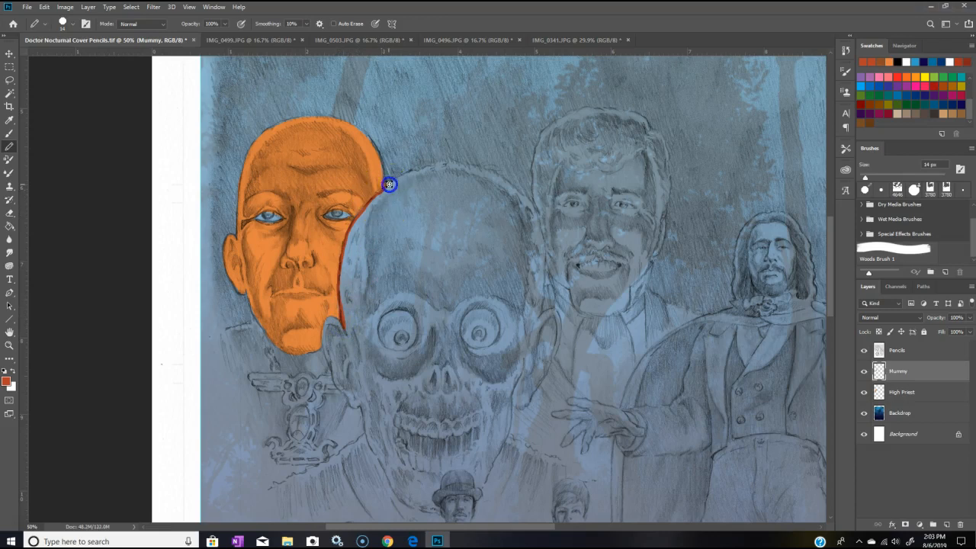
left_click(457, 164)
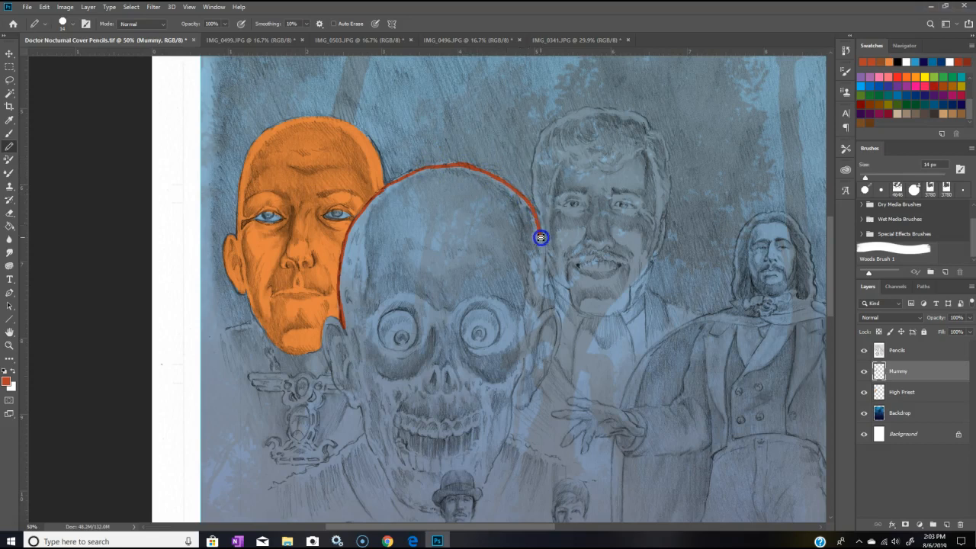
left_click_drag(343, 326, 331, 318)
left_click_drag(356, 406, 356, 405)
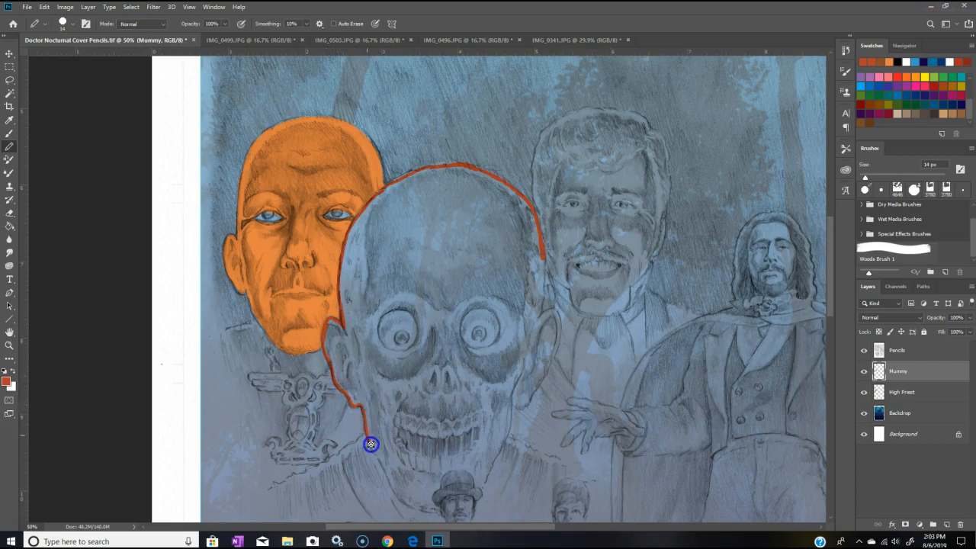
left_click_drag(406, 502, 406, 502)
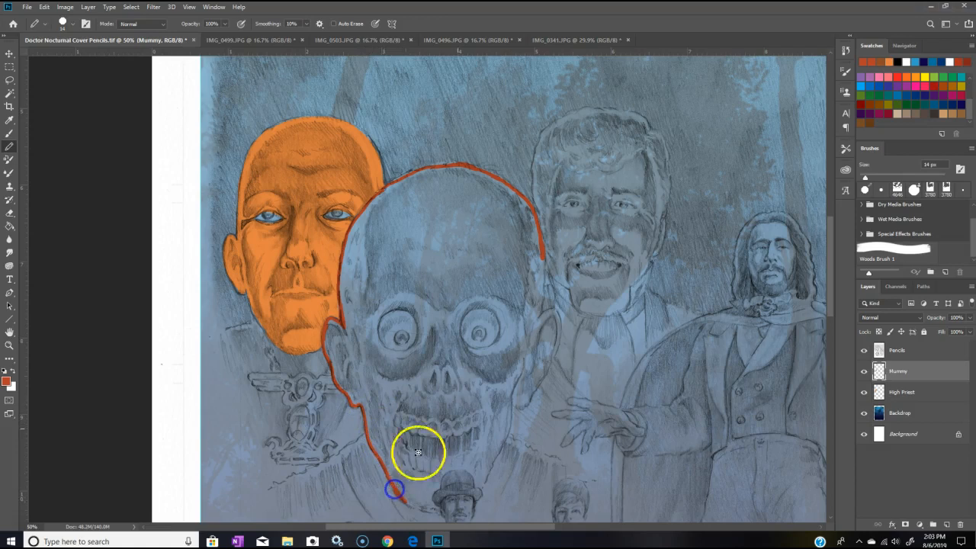
left_click_drag(543, 257, 541, 282)
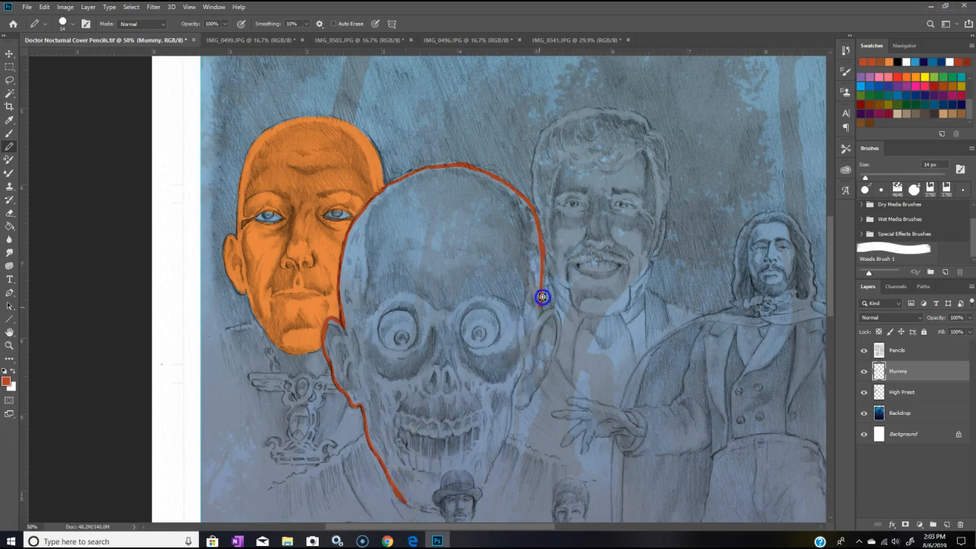
left_click_drag(537, 315, 537, 316)
Step: Outline the mummy's other ear, from the end of the temple line around the lobe to the start of the jaw
left_click(10, 344)
left_click(552, 330)
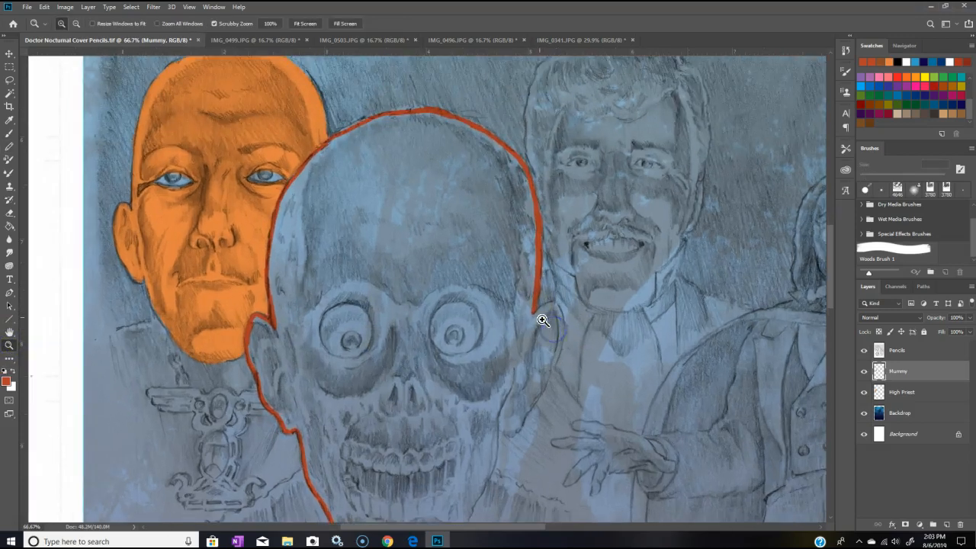
left_click(540, 317)
left_click(534, 309)
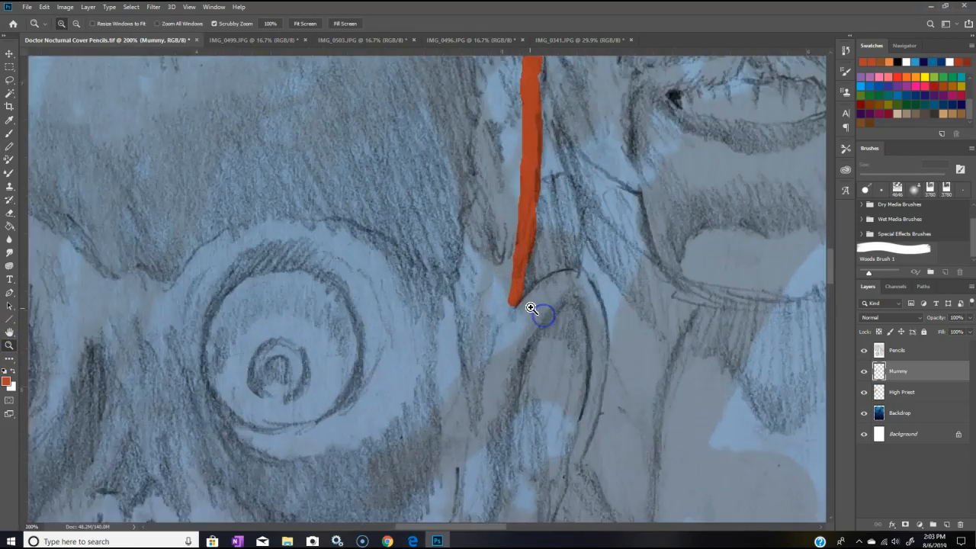
left_click(9, 147)
mouse_move(515, 296)
left_mouse_down()
mouse_move(513, 311)
mouse_move(565, 274)
mouse_move(593, 289)
mouse_move(602, 332)
mouse_move(589, 423)
left_mouse_up()
left_click_drag(829, 276, 828, 296)
mouse_move(590, 138)
left_mouse_down()
mouse_move(542, 254)
mouse_move(471, 376)
mouse_move(458, 390)
mouse_move(408, 376)
mouse_move(396, 444)
left_mouse_up()
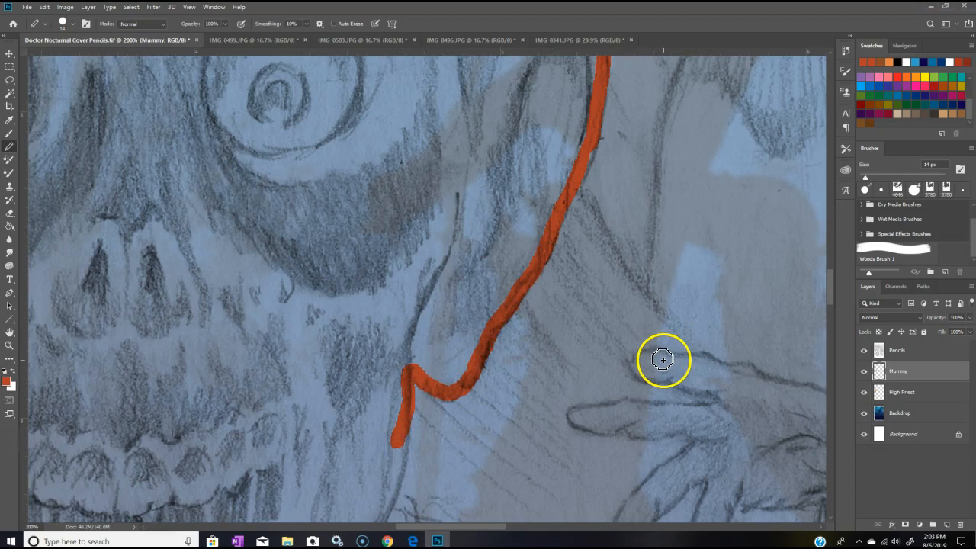
Step: Close the outline along the mummy's jaw and chin, skirting the man in the bowler hat, and fill the head with red-orange
key("ctrl+minus")
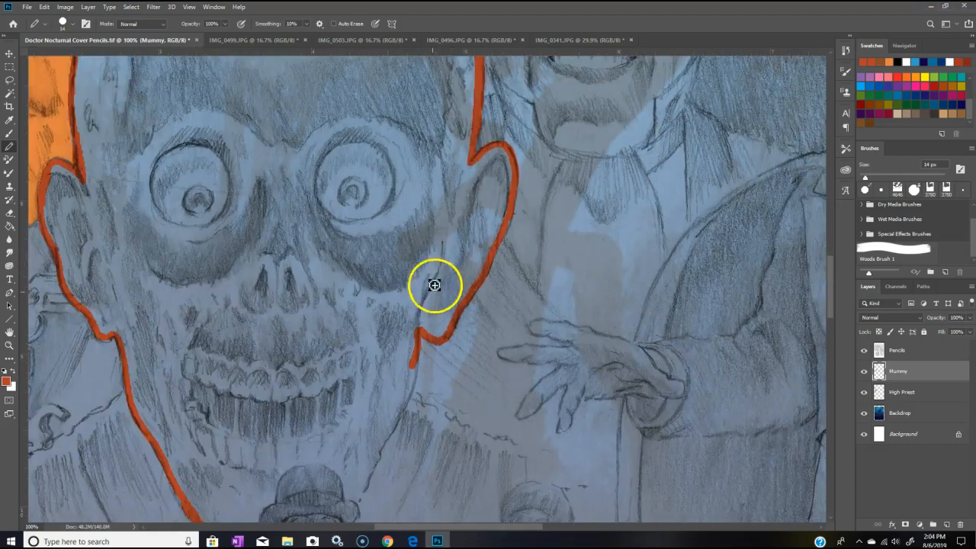
left_click_drag(415, 359, 412, 378)
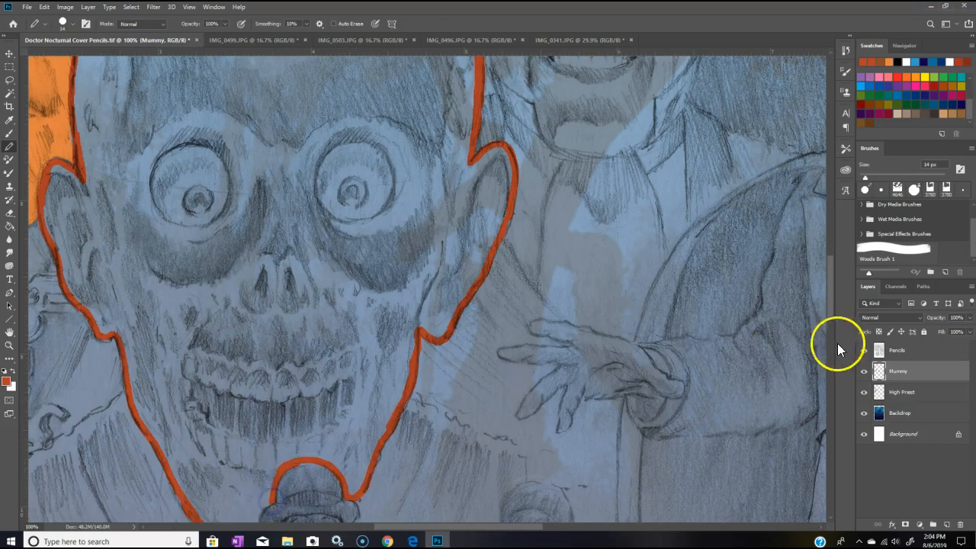
left_click_drag(828, 311, 828, 336)
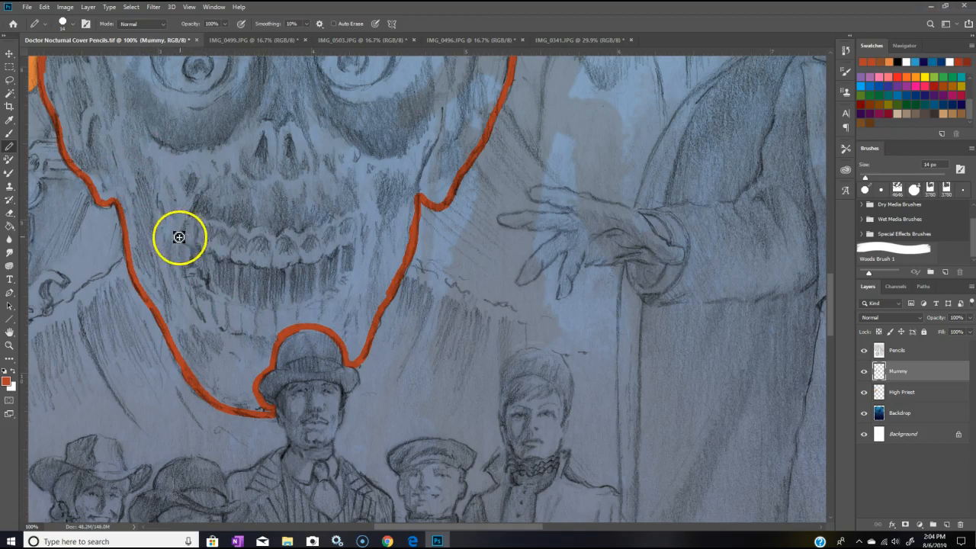
left_click(11, 224)
left_click(296, 192)
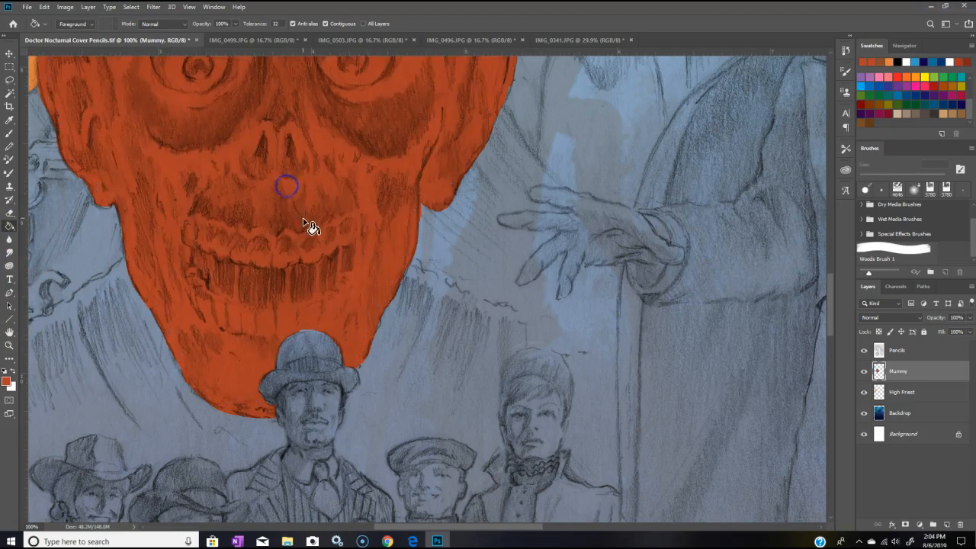
Step: Sample the pale eye tone from the mummy in IMG_0499.JPG and return to the cover's Mummy layer with the Brush tool
scroll(828, 298, "up", 5)
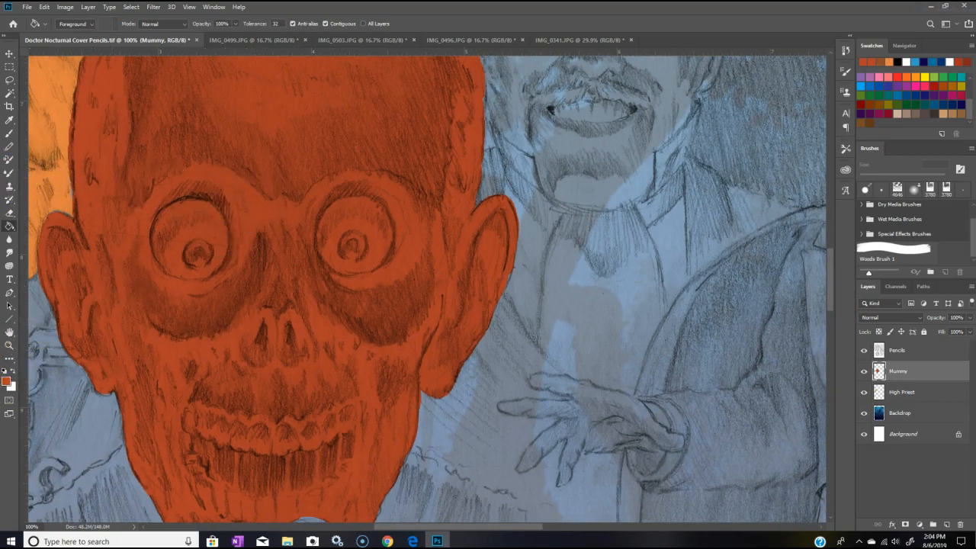
left_click(11, 133)
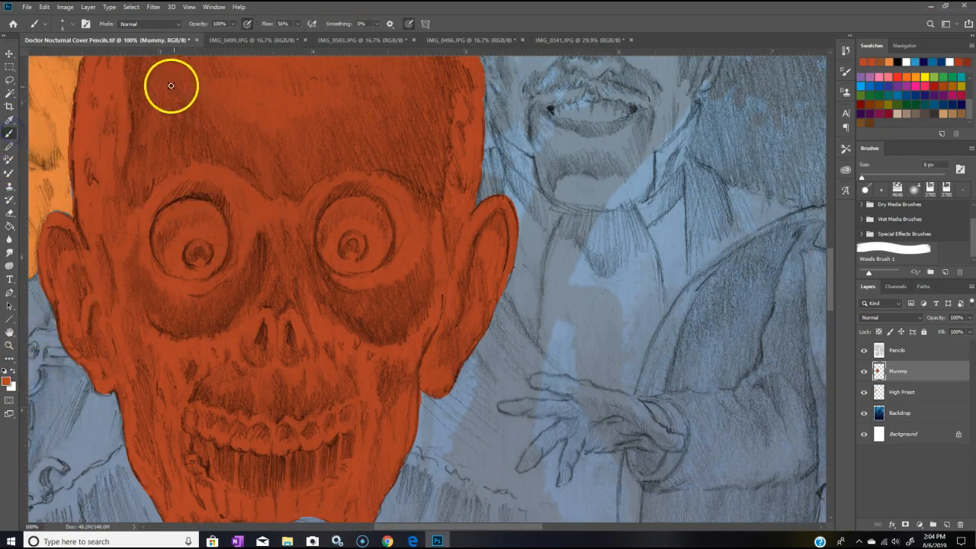
left_click(281, 38)
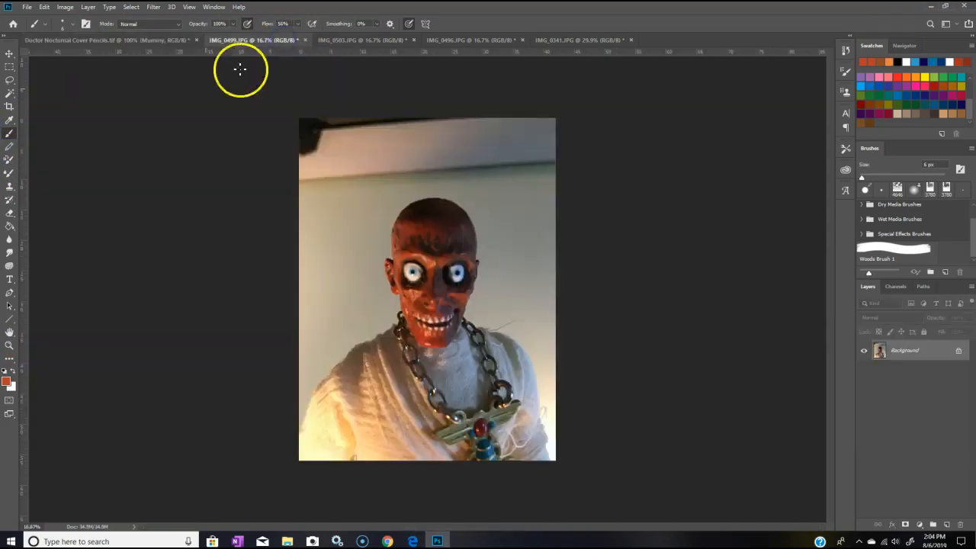
left_click(10, 121)
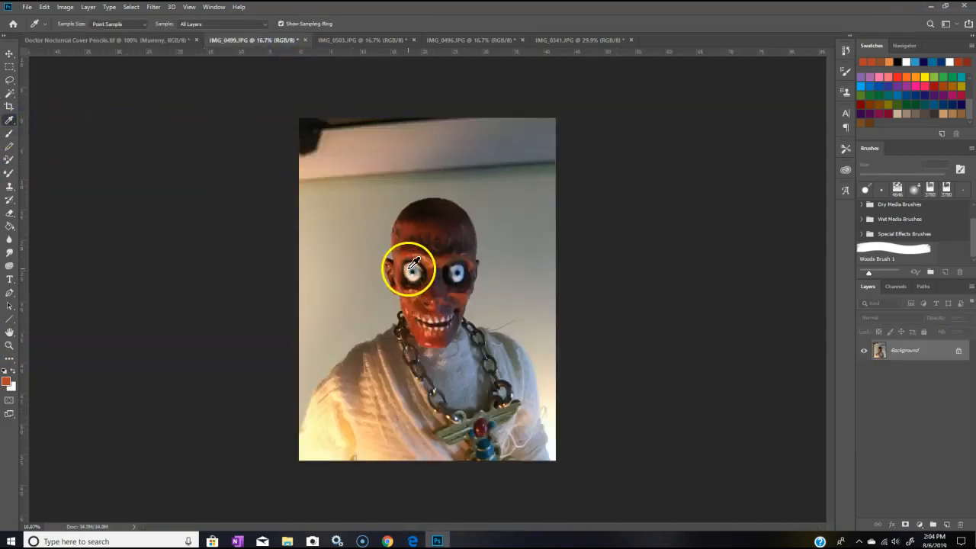
left_click(411, 268)
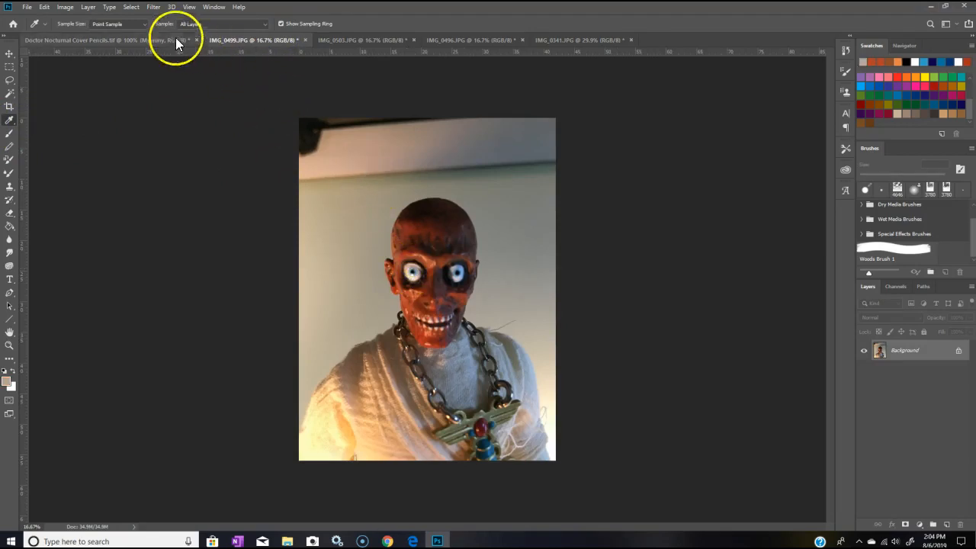
left_click(156, 40)
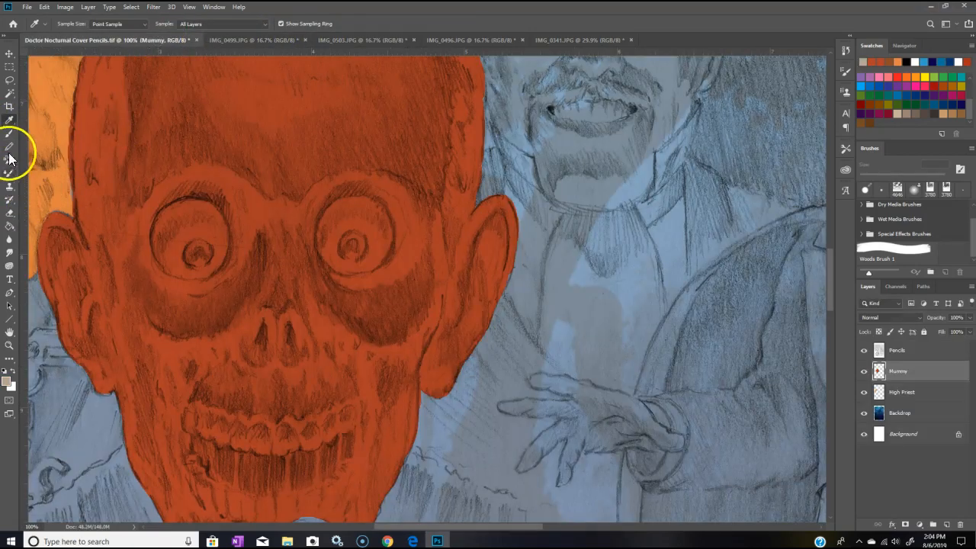
left_click(9, 134)
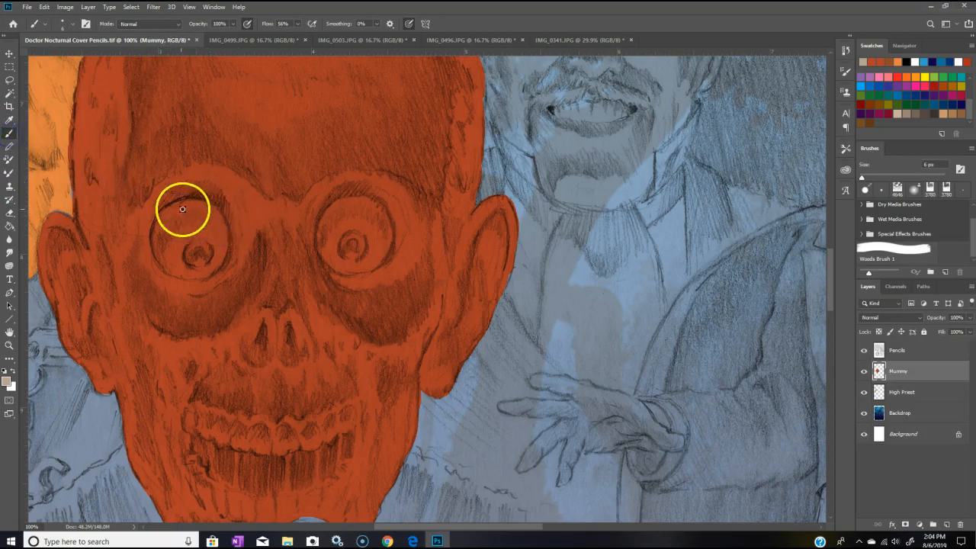
left_click_drag(174, 205, 160, 219)
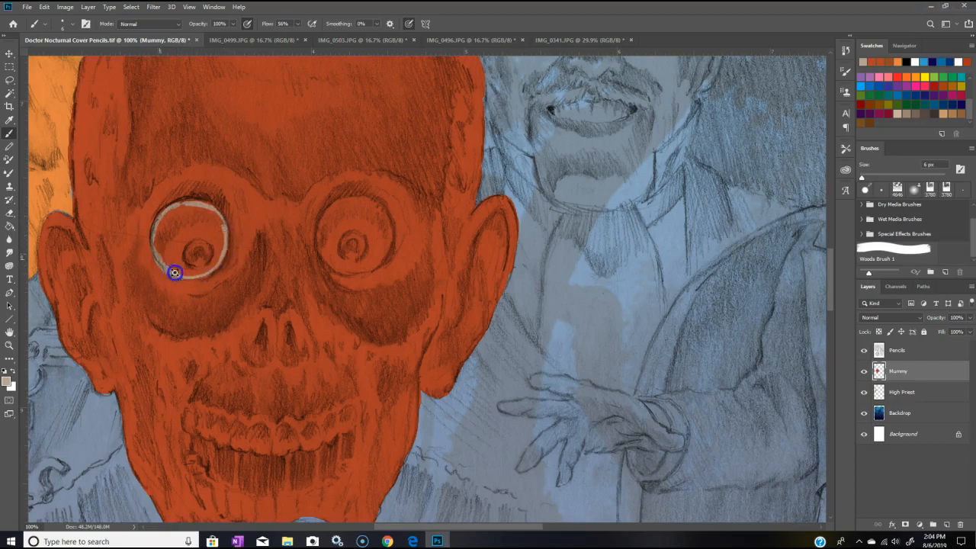
left_click_drag(226, 226, 220, 221)
left_click(3, 248)
left_click(9, 228)
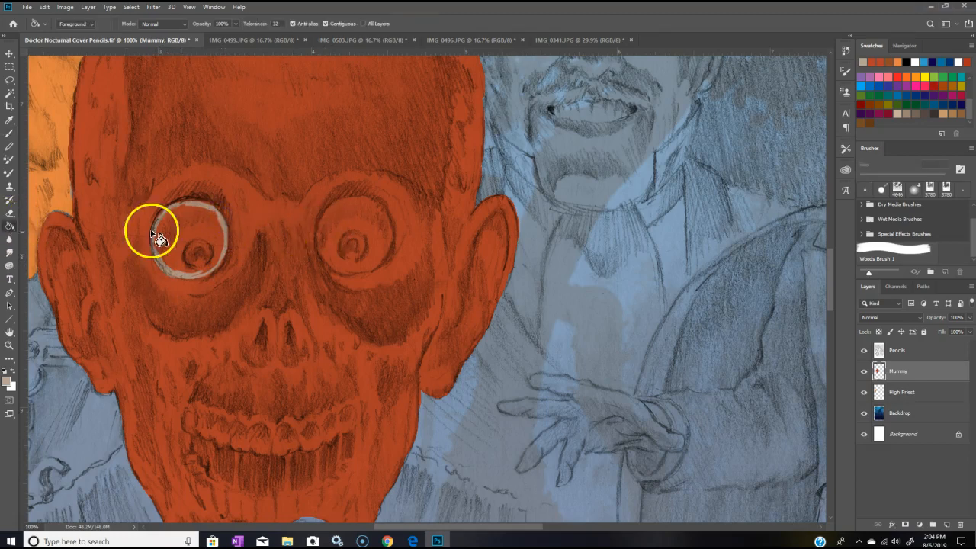
left_click(192, 226)
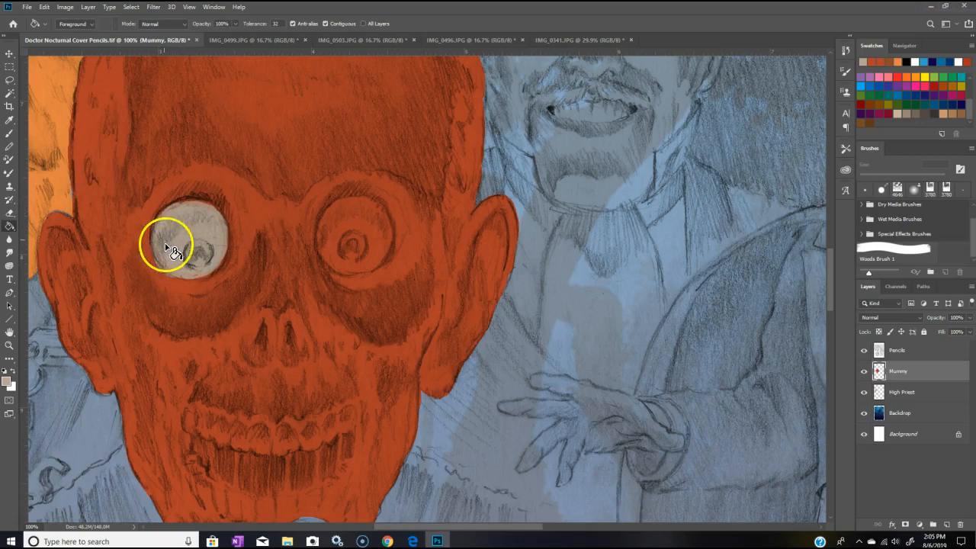
left_click(843, 52)
left_click(772, 122)
left_click(772, 110)
left_click(770, 98)
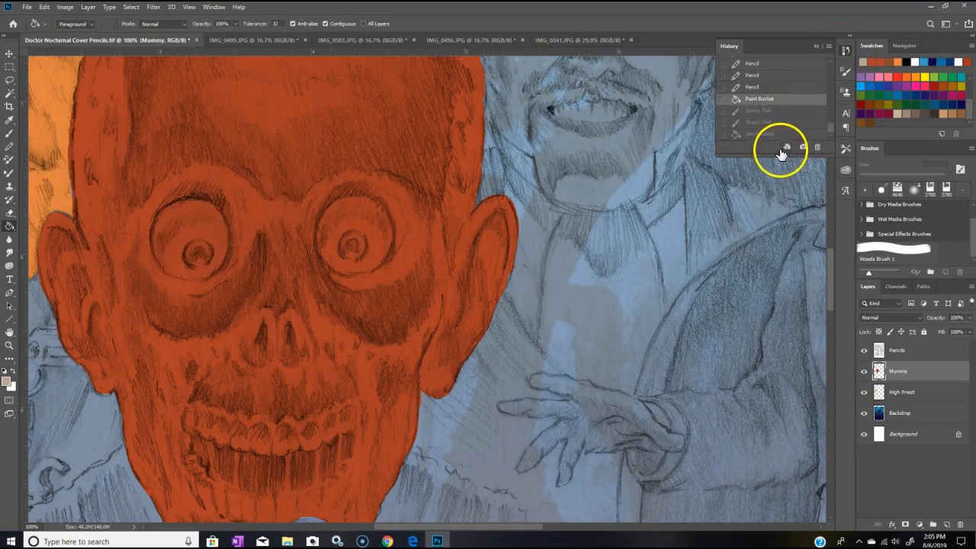
Step: Outline both of the mummy's eyeballs in the pale eye tone with the 14 px Pencil and fill them with the Paint Bucket
left_click(10, 148)
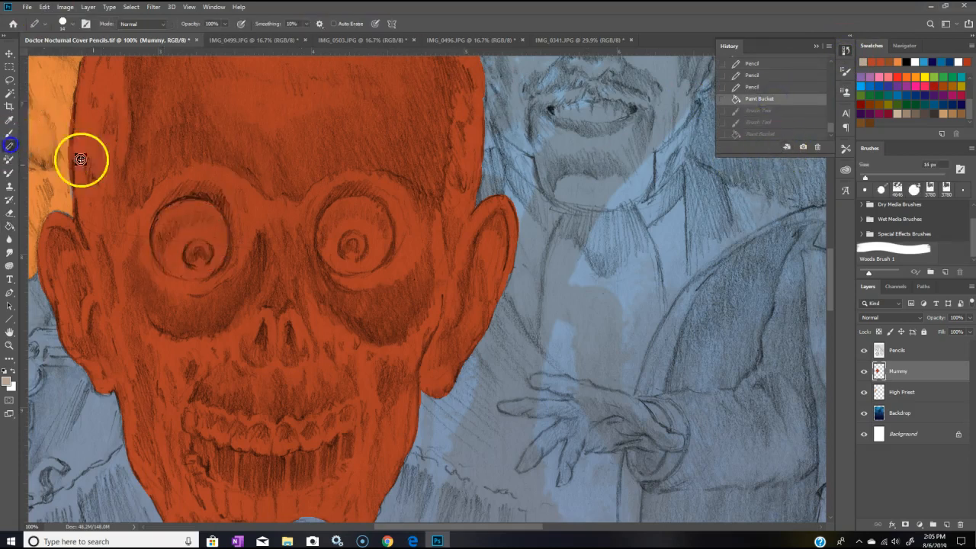
left_click_drag(163, 221, 169, 207)
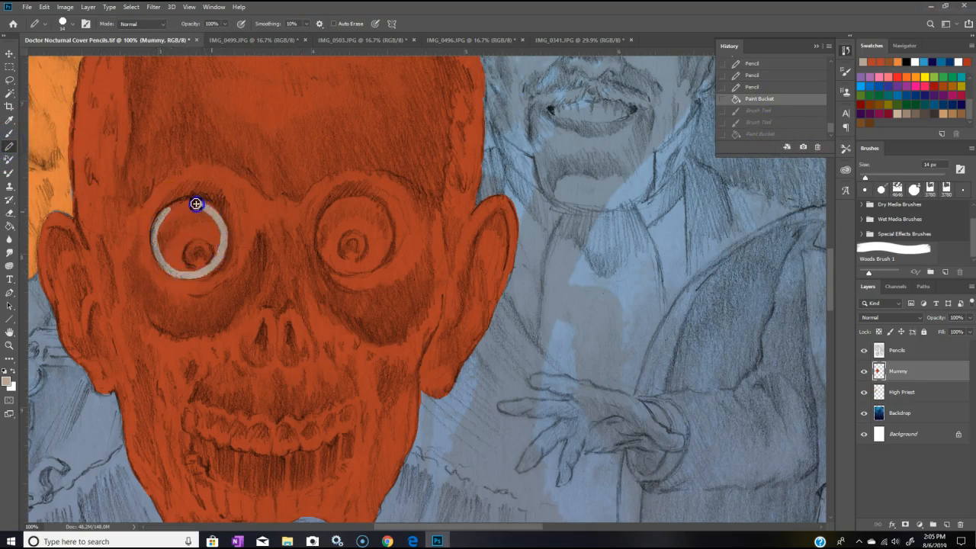
left_click_drag(175, 207, 200, 203)
left_click_drag(339, 202, 321, 228)
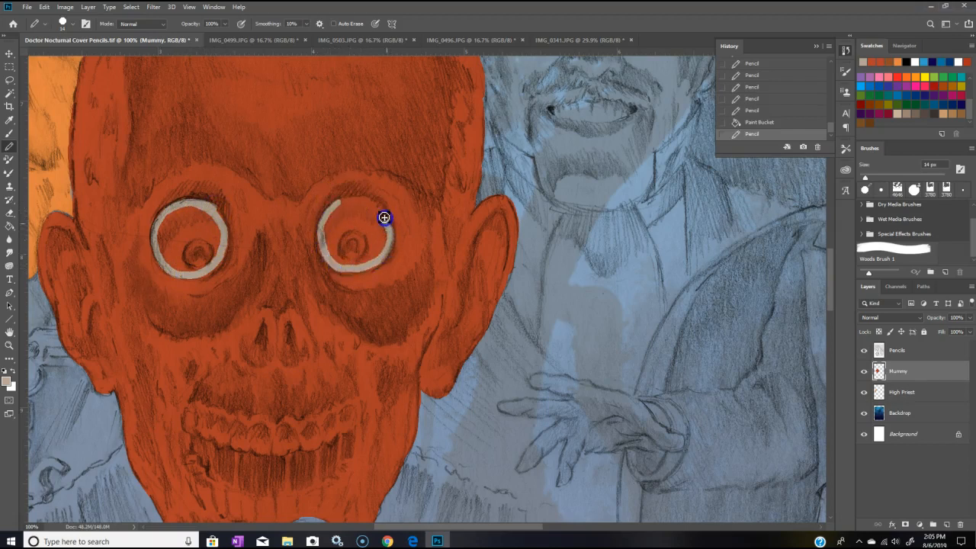
left_click_drag(329, 214, 329, 214)
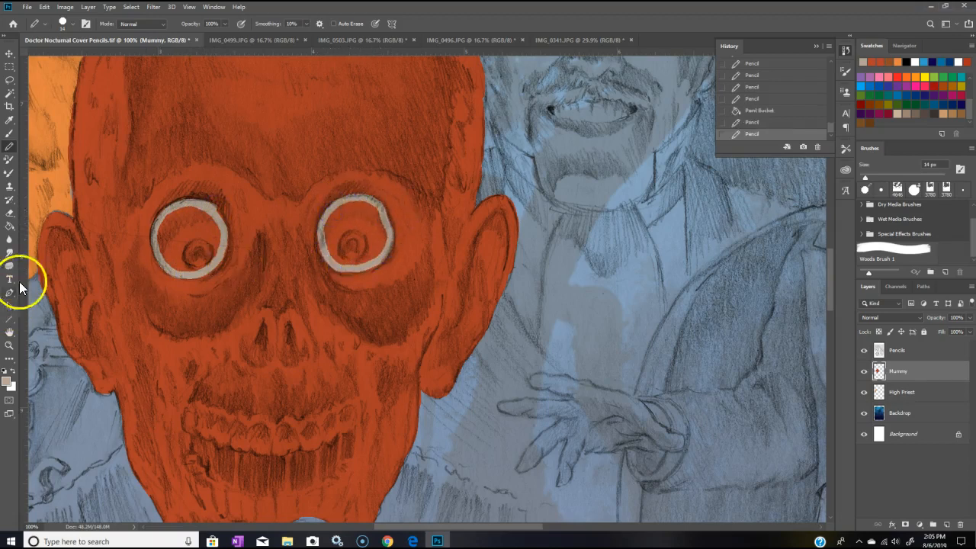
left_click(10, 226)
left_click(208, 226)
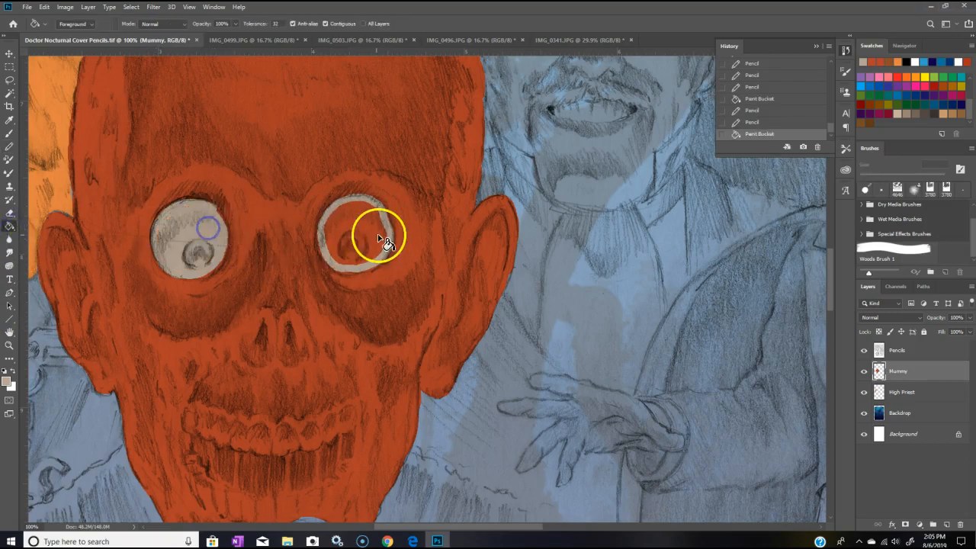
left_click(373, 235)
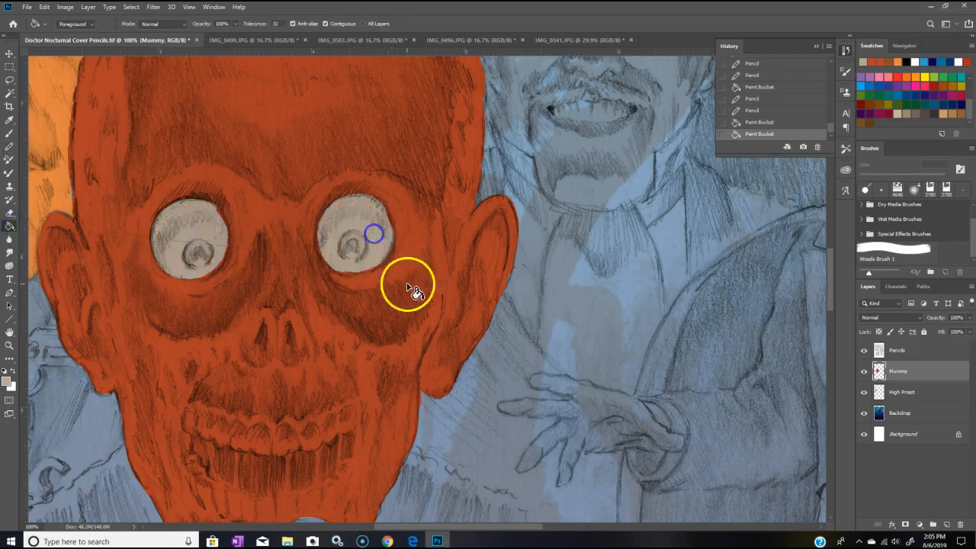
Step: Paint the mummy's upper row of teeth in the pale eye tone with the Pencil
left_click(10, 145)
left_click_drag(193, 413, 194, 407)
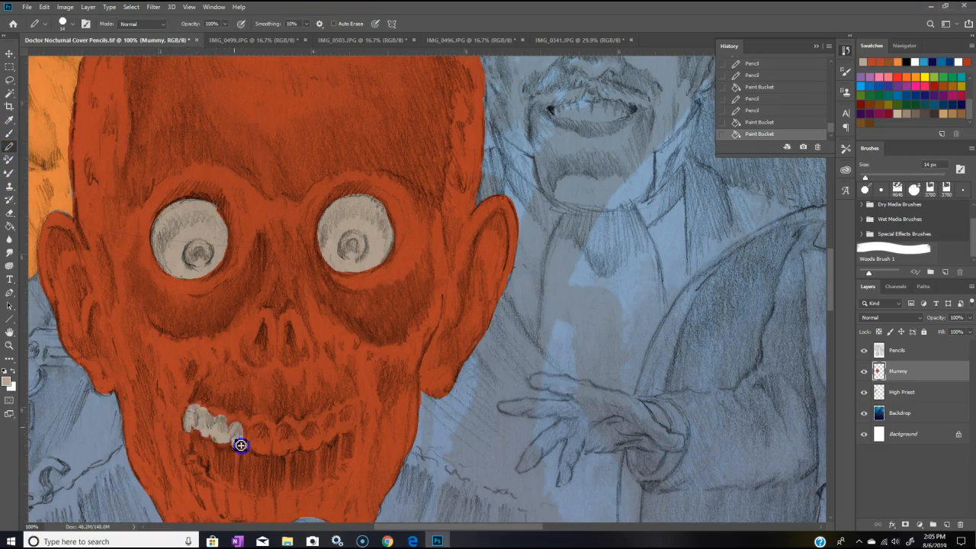
mouse_move(268, 447)
left_mouse_down()
mouse_move(298, 436)
mouse_move(285, 437)
mouse_move(311, 440)
mouse_move(308, 425)
mouse_move(327, 417)
mouse_move(328, 427)
mouse_move(343, 422)
left_mouse_up()
Step: Paint the mummy's lower row of teeth in the same pale tone, from corner to corner of the mouth
left_click_drag(830, 292, 826, 310)
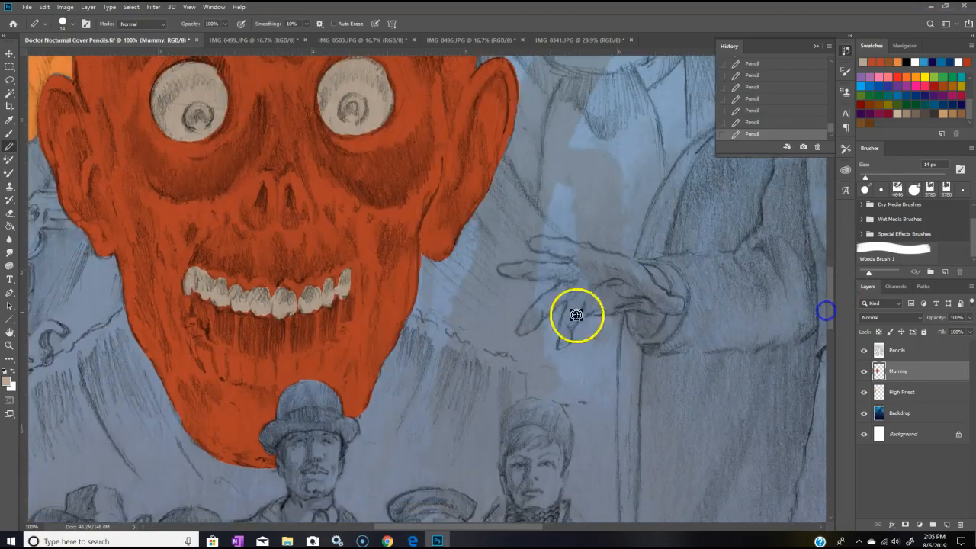
left_click_drag(348, 334, 343, 346)
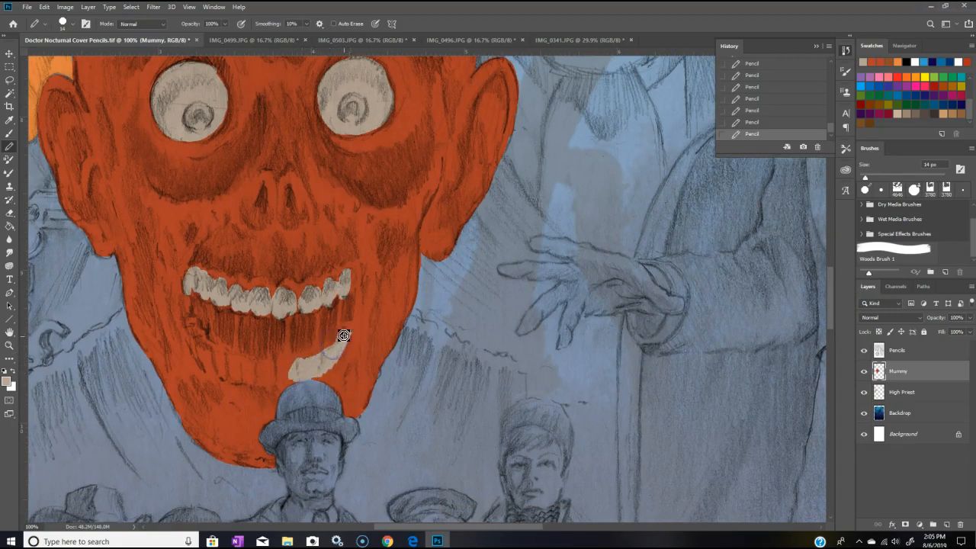
left_click_drag(314, 355, 284, 362)
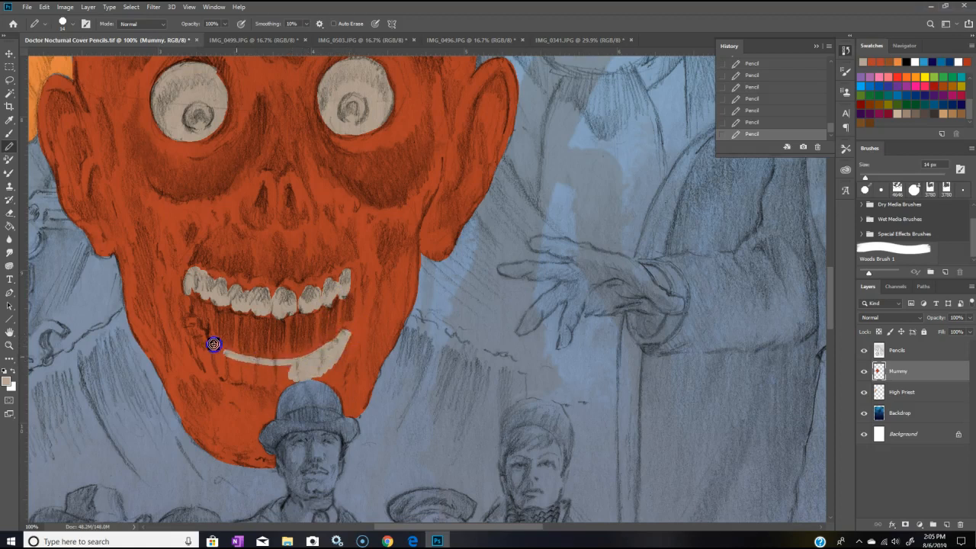
left_click(192, 323)
left_click_drag(193, 323, 195, 328)
left_click_drag(196, 340, 255, 377)
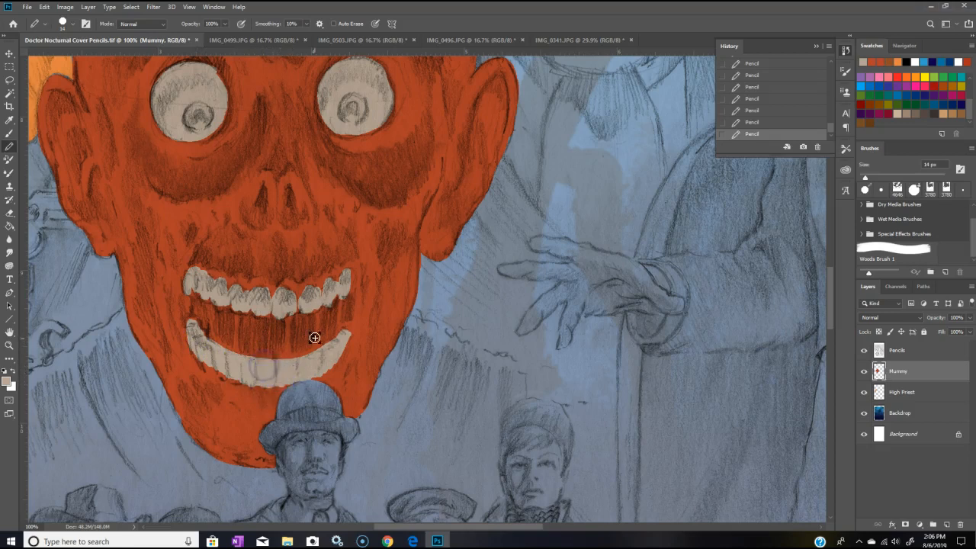
Step: Sample the light orange skin tone from the man's cheek in IMG_0503.JPG and return to the cover with the Pencil
left_click_drag(830, 300, 830, 272)
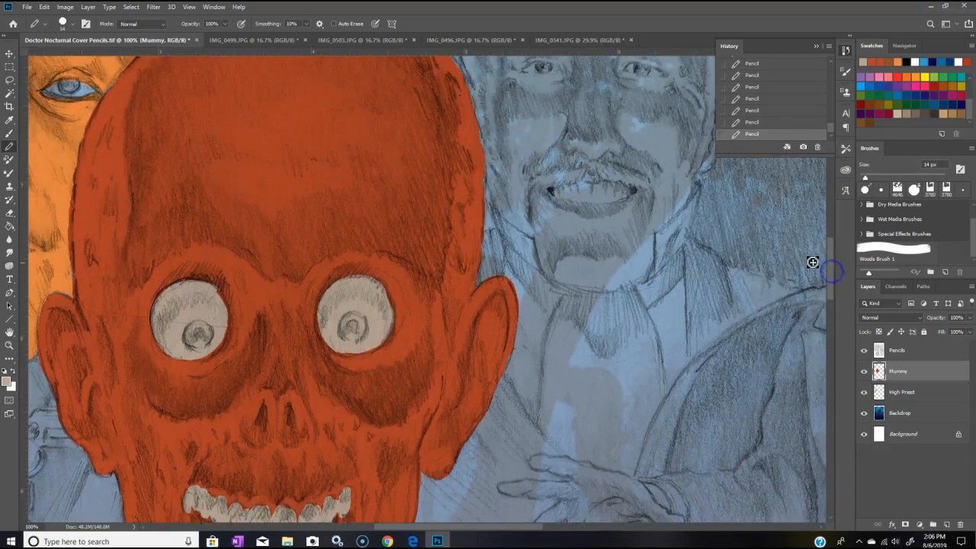
key("ctrl+minus")
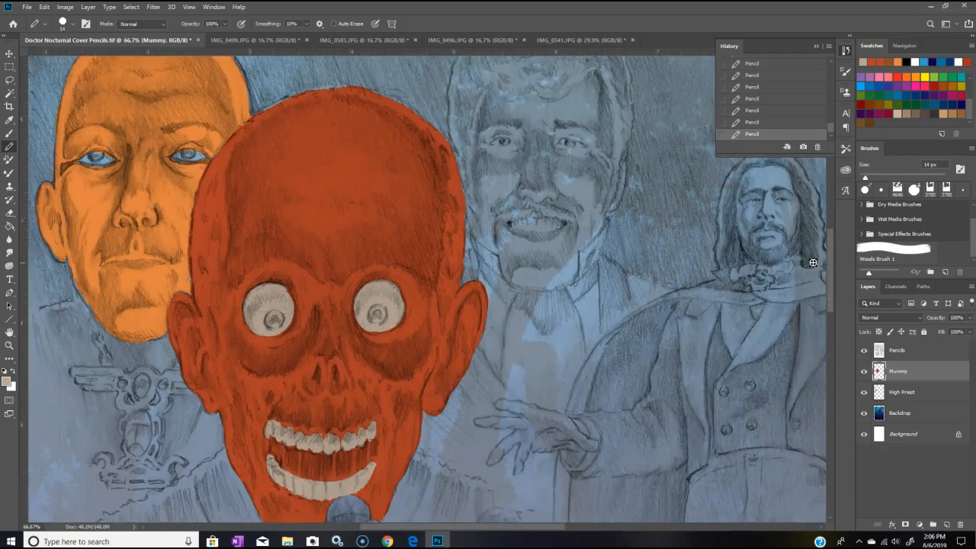
left_click_drag(829, 301, 828, 279)
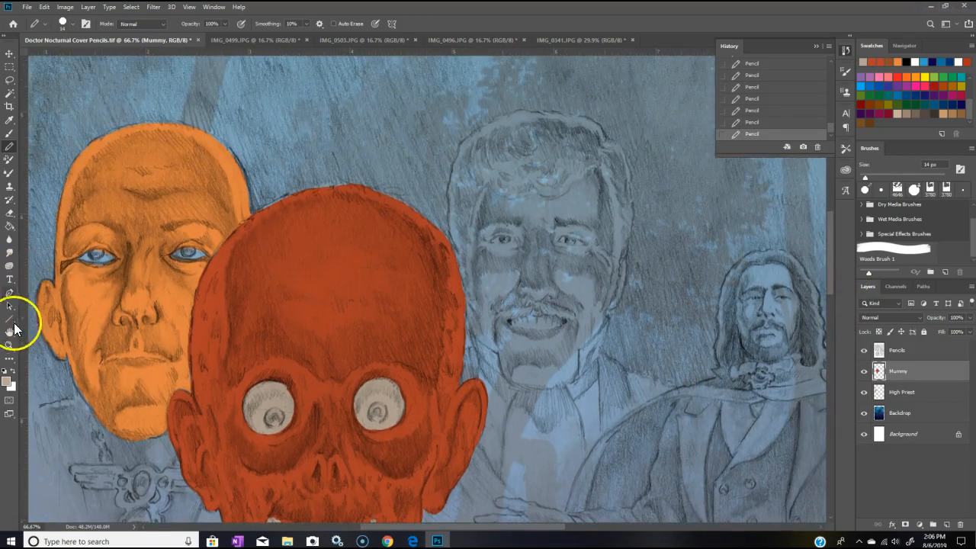
left_click(9, 344)
left_click(559, 220)
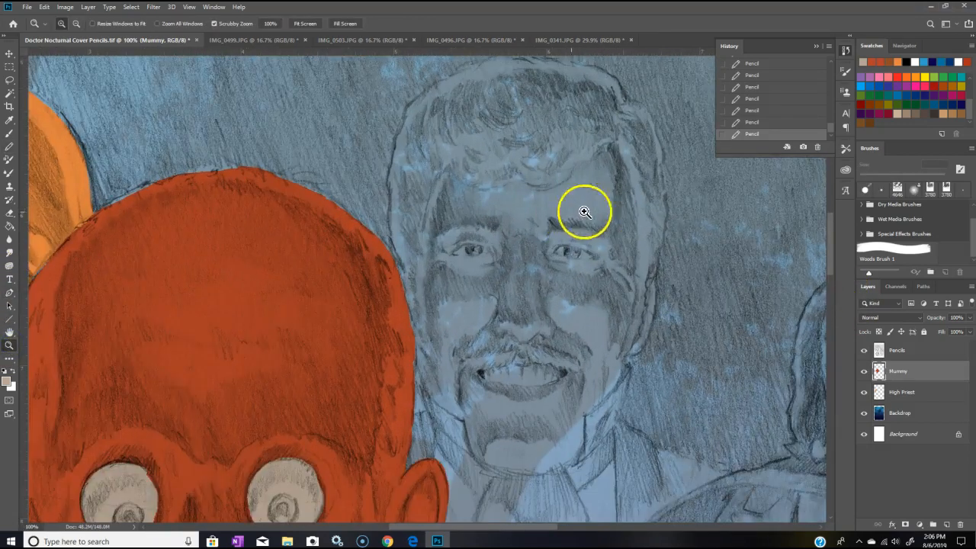
key("ctrl+minus")
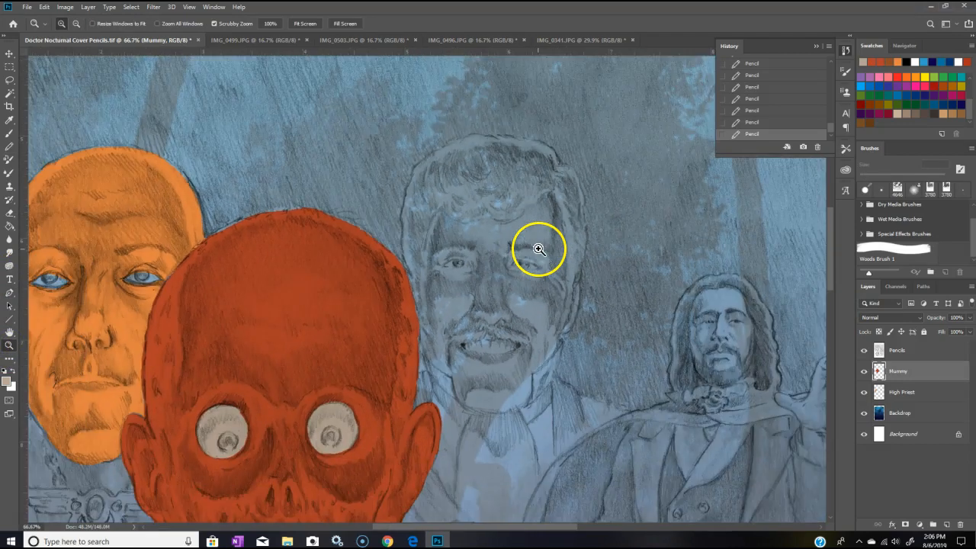
left_click(379, 39)
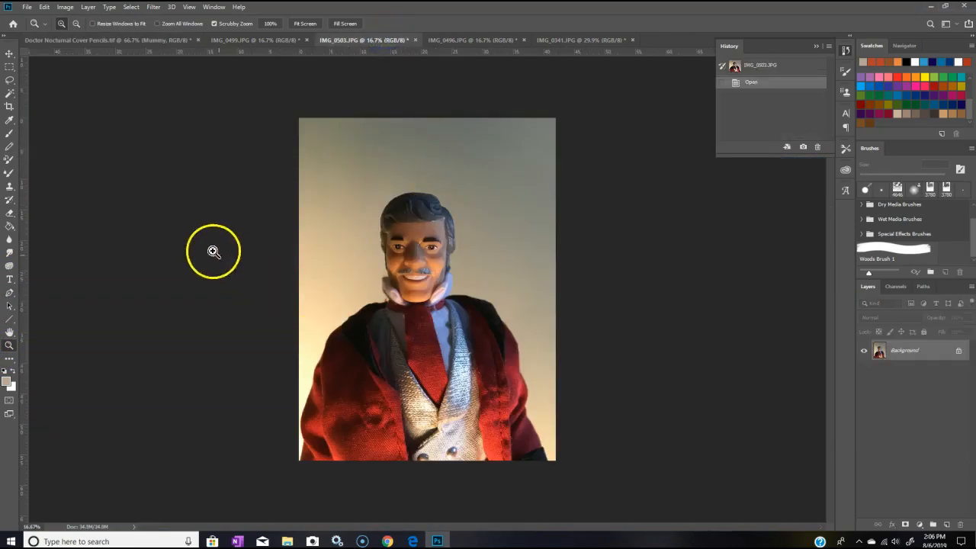
left_click(9, 120)
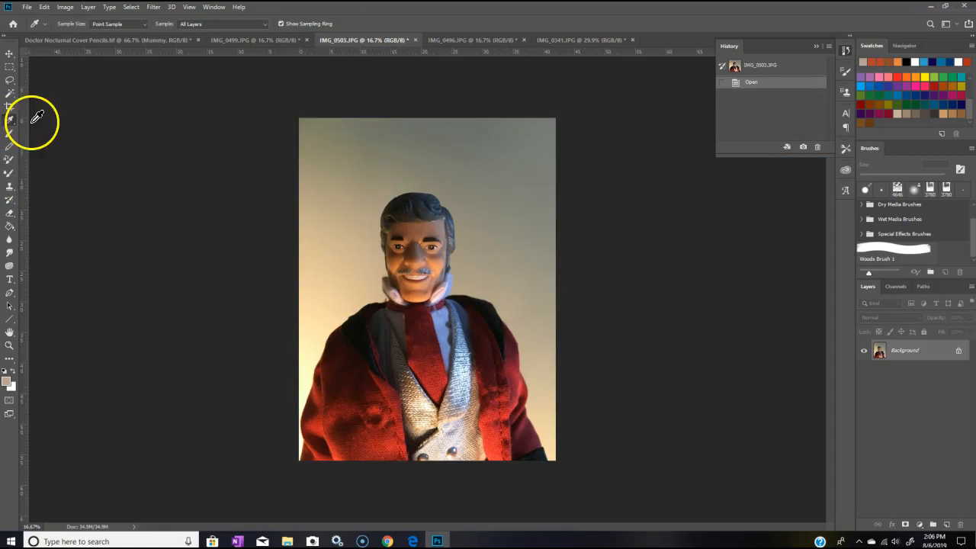
mouse_move(436, 264)
left_mouse_down()
mouse_move(418, 226)
mouse_move(407, 272)
mouse_move(441, 263)
left_mouse_up()
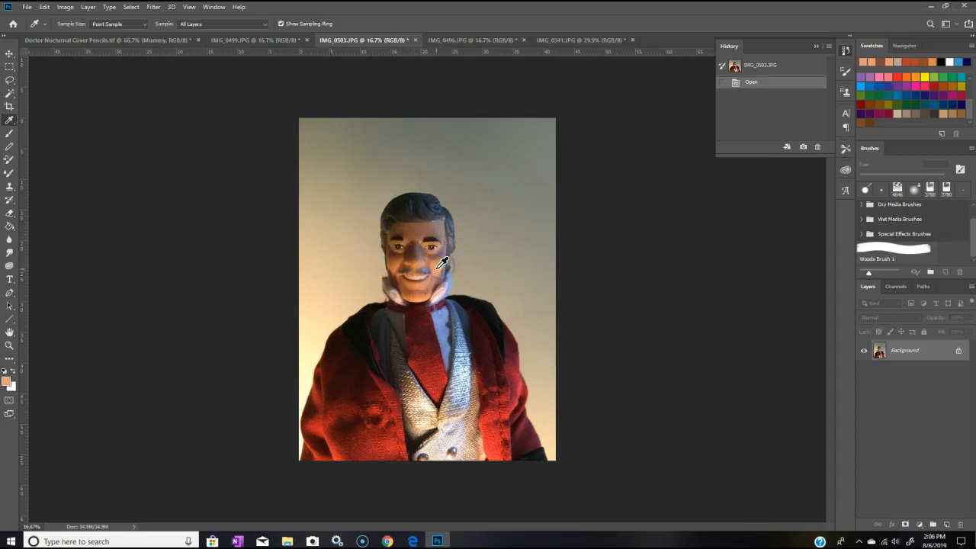
left_click(114, 40)
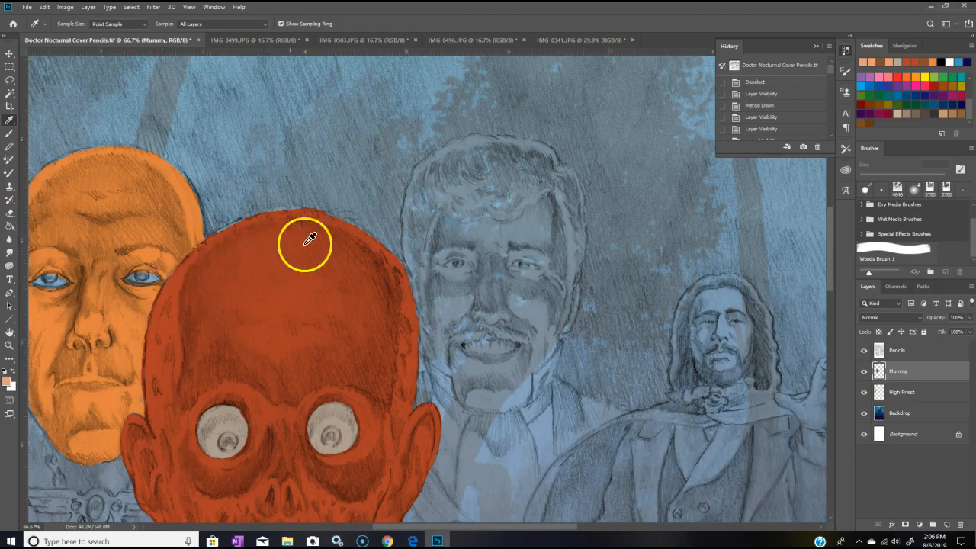
left_click(9, 147)
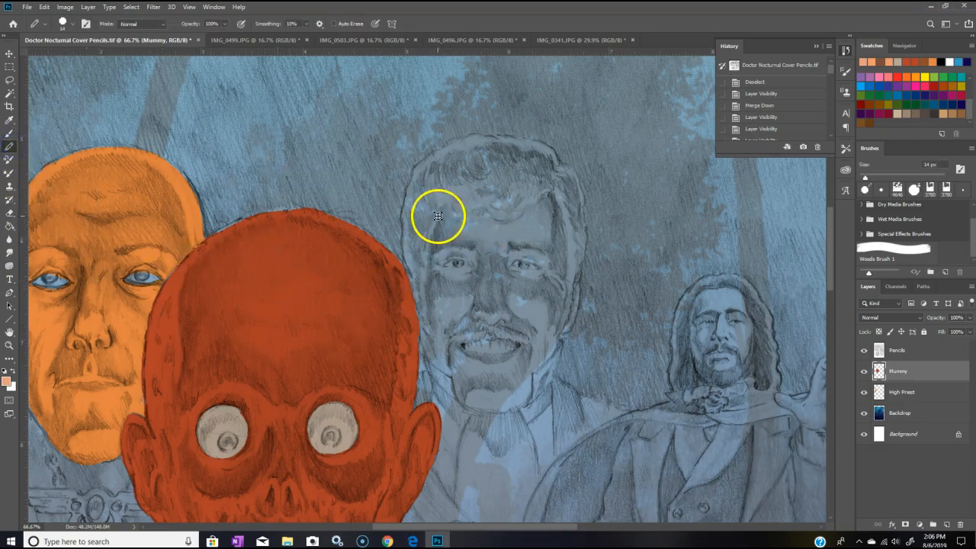
left_click_drag(551, 196, 561, 226)
left_click_drag(562, 274, 560, 229)
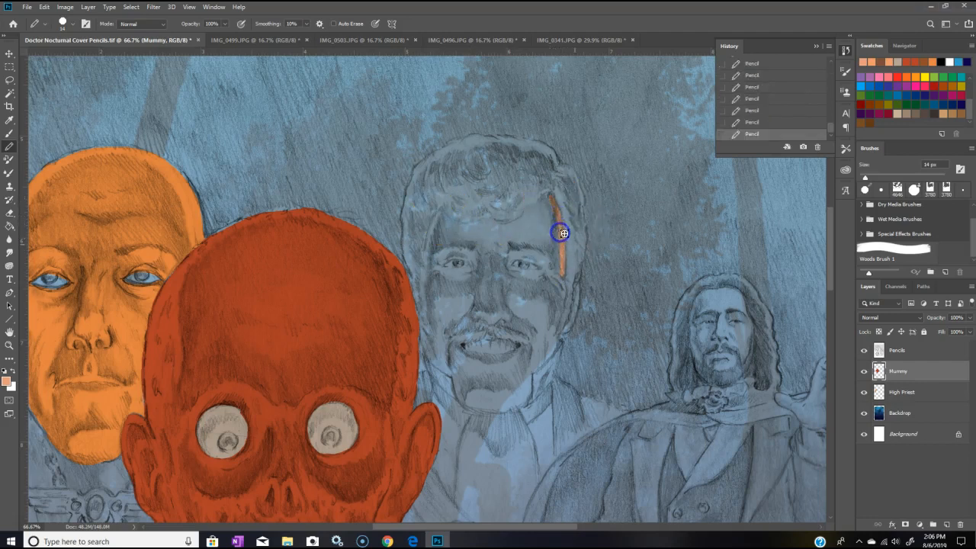
left_click(777, 122)
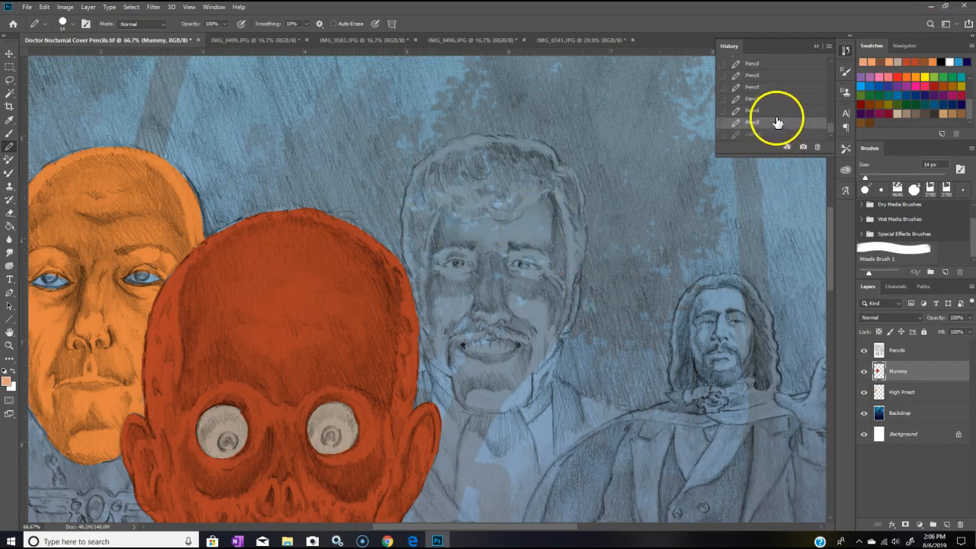
Step: Add a new layer above Mummy and name it Dude
left_click(945, 526)
left_click(898, 371)
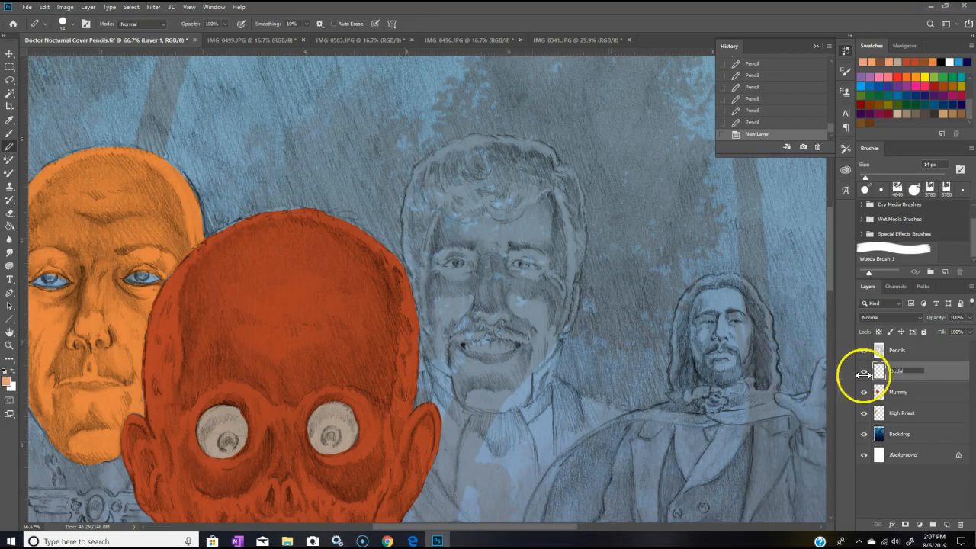
left_click(927, 375)
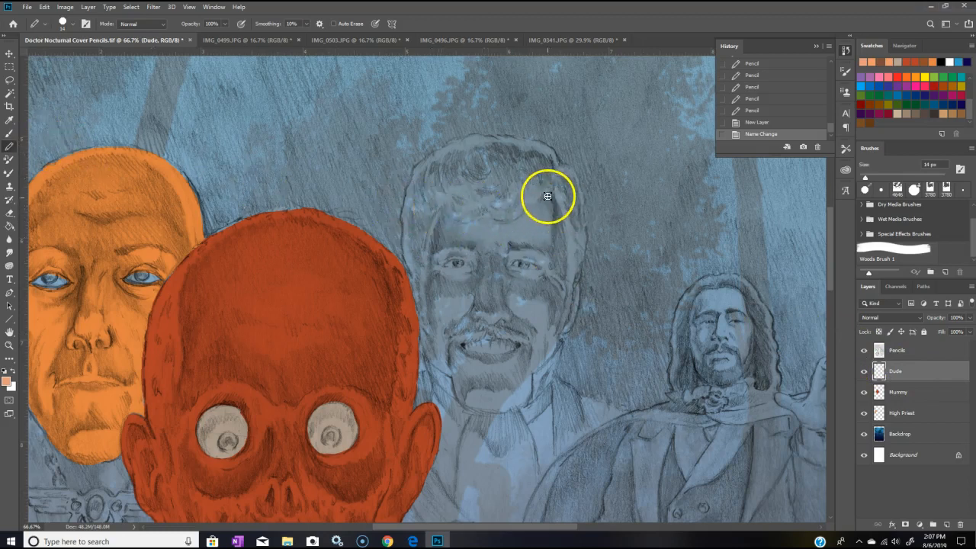
Step: Outline the mustached man's face in light orange on the Dude layer, following the hairline, both sides of the face, the jaw and the chin
left_click_drag(548, 196, 536, 206)
left_click_drag(442, 213, 441, 214)
left_click_drag(552, 197, 549, 195)
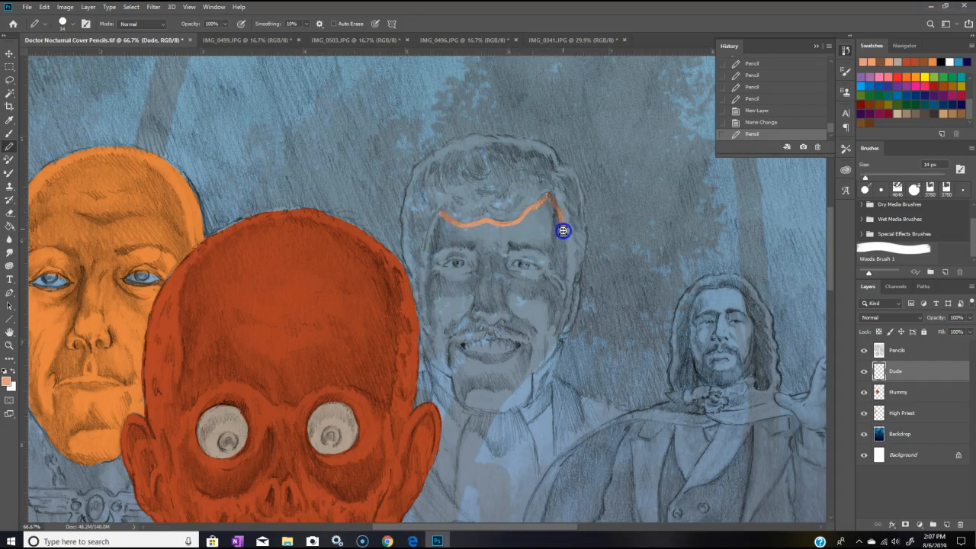
left_click_drag(563, 287, 552, 332)
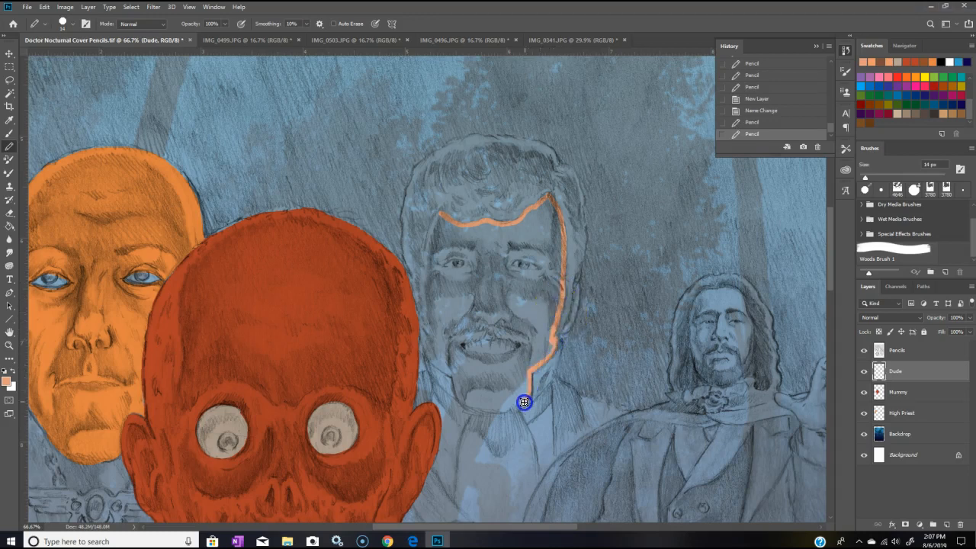
left_click_drag(454, 377, 454, 374)
left_click_drag(441, 215, 432, 225)
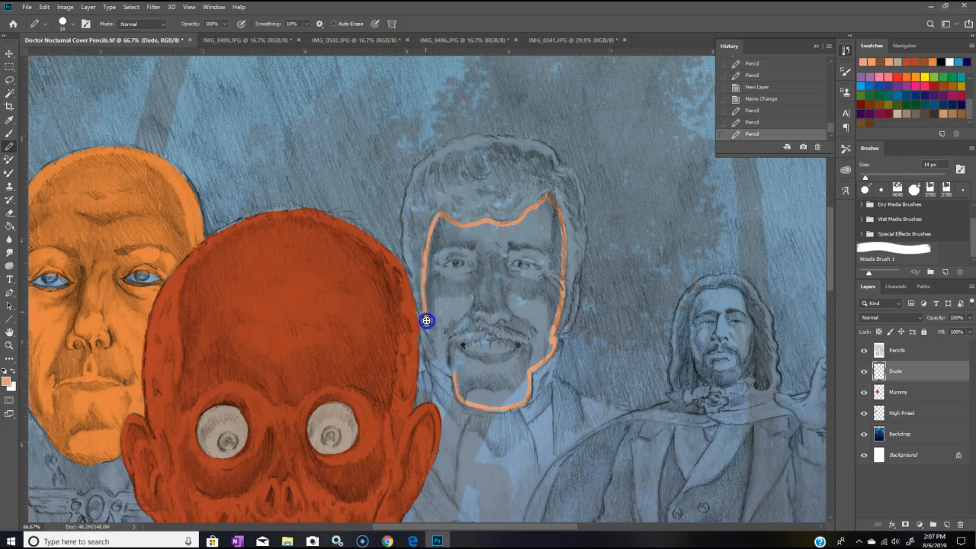
left_click_drag(430, 333, 433, 337)
left_click_drag(442, 370, 444, 371)
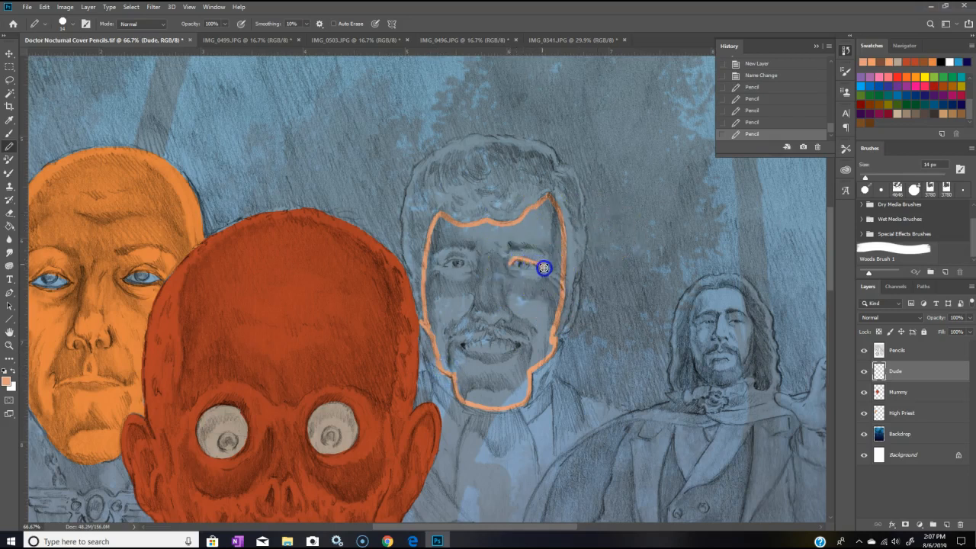
Step: Outline the mustached man's eyes, mouth and the ear on the side away from the mummy in light orange
left_click_drag(514, 269, 524, 271)
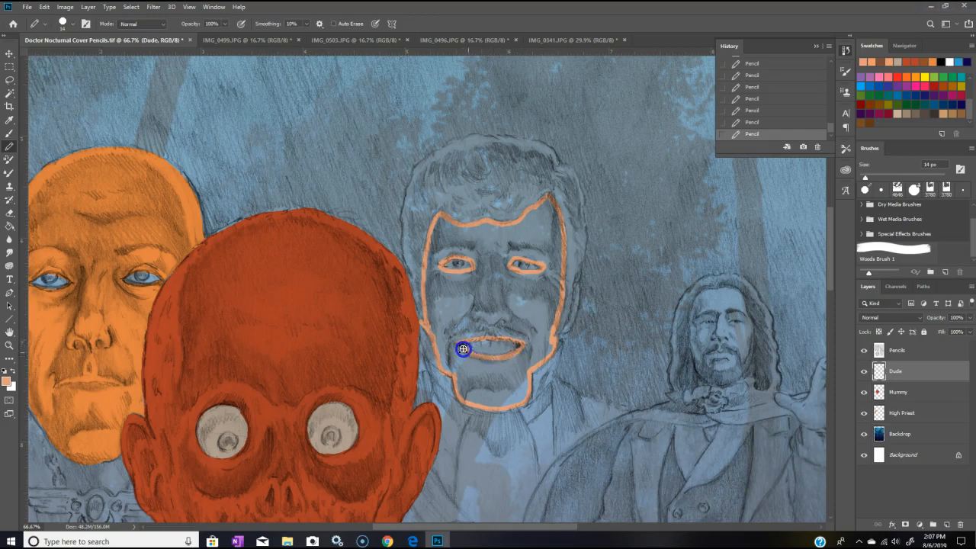
left_click_drag(573, 281, 566, 331)
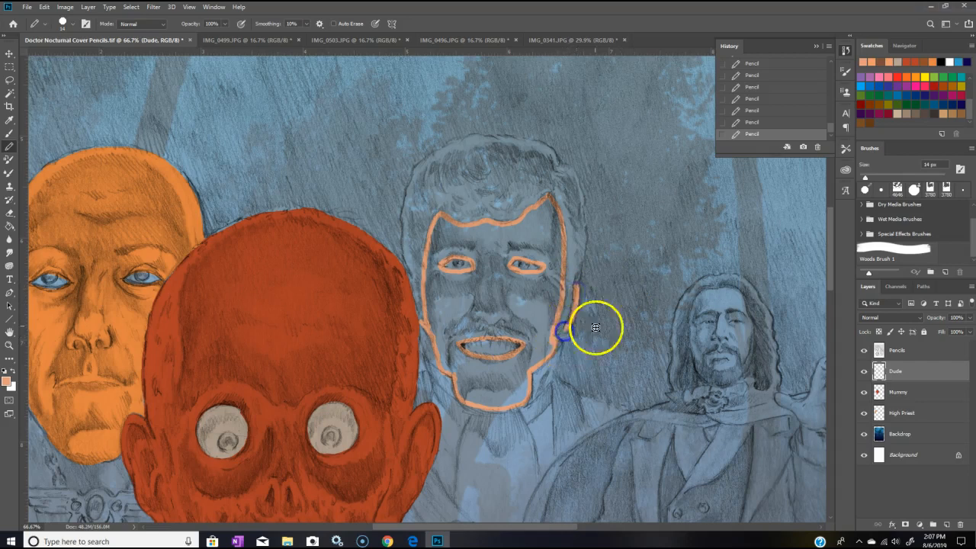
Step: Fill the mustached man's outlined face with light orange and move the Dude layer below Mummy
left_click(10, 225)
left_click(537, 297)
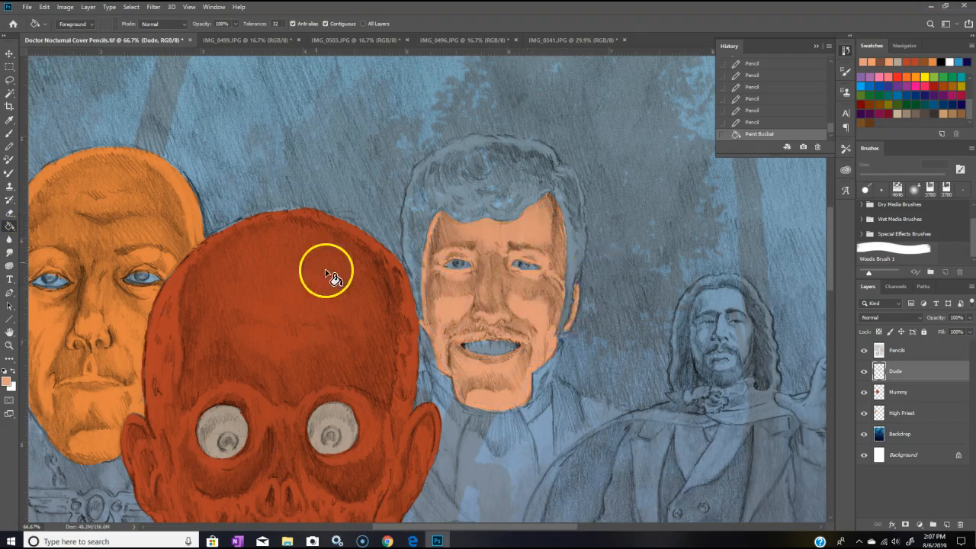
left_click_drag(919, 372, 912, 407)
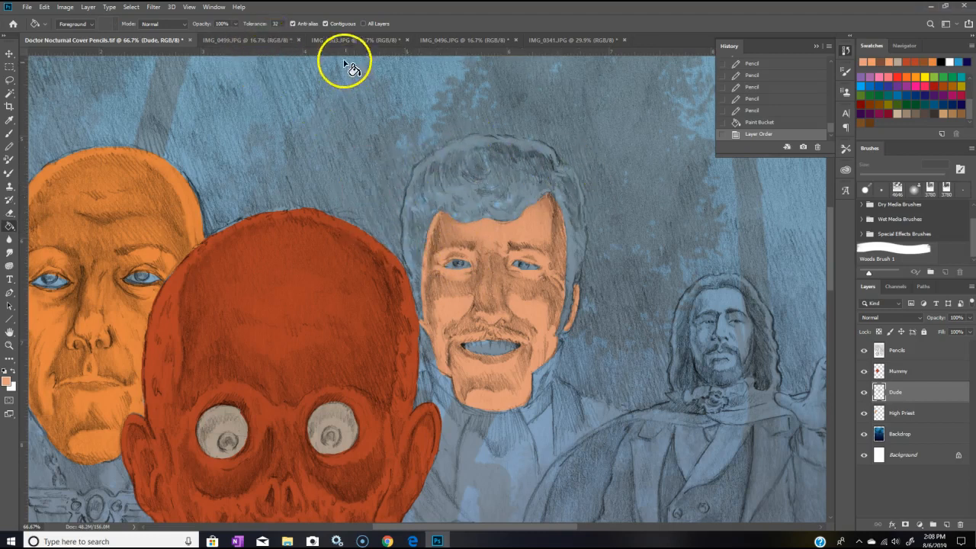
Step: Sample the dark grey hair colour from the man in IMG_0503.JPG and return to the cover
left_click(264, 39)
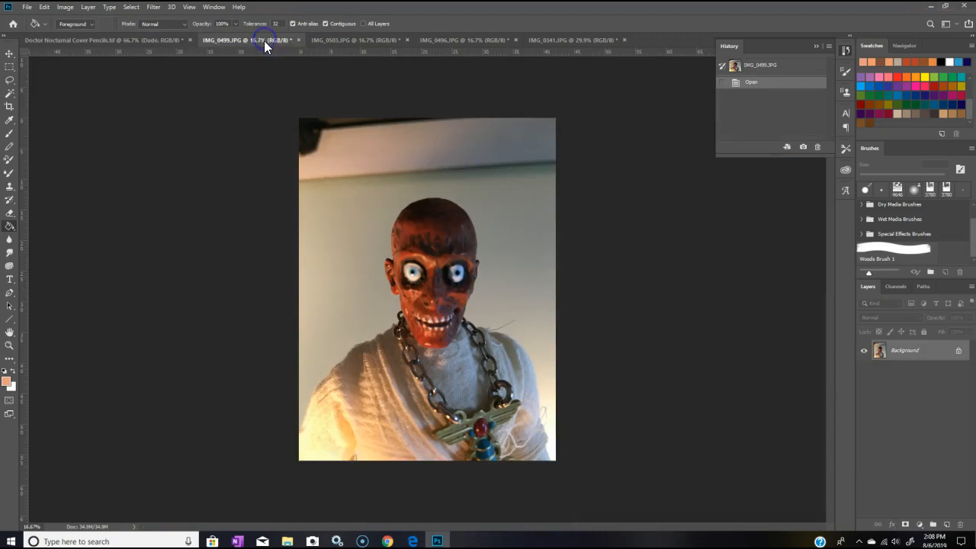
left_click(339, 40)
left_click(10, 120)
left_click(453, 248)
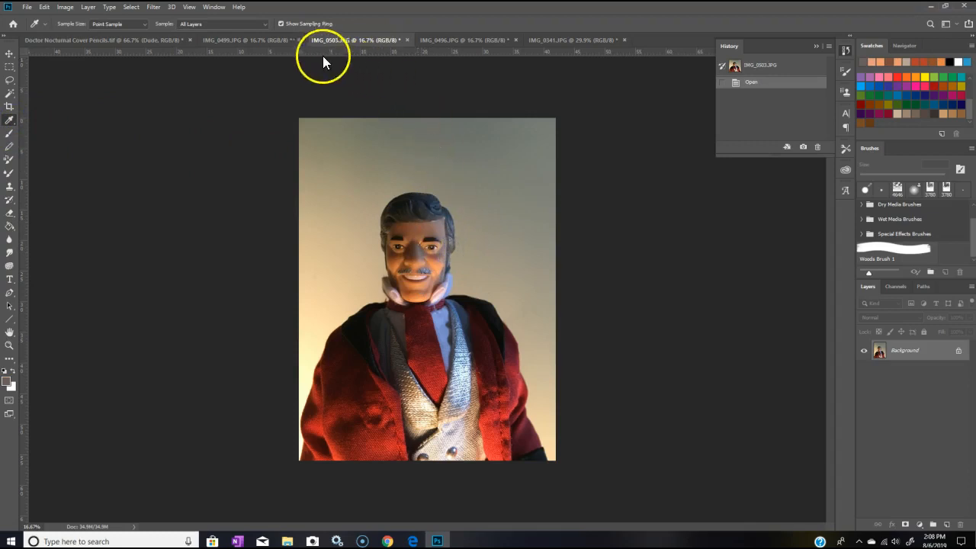
left_click(453, 242)
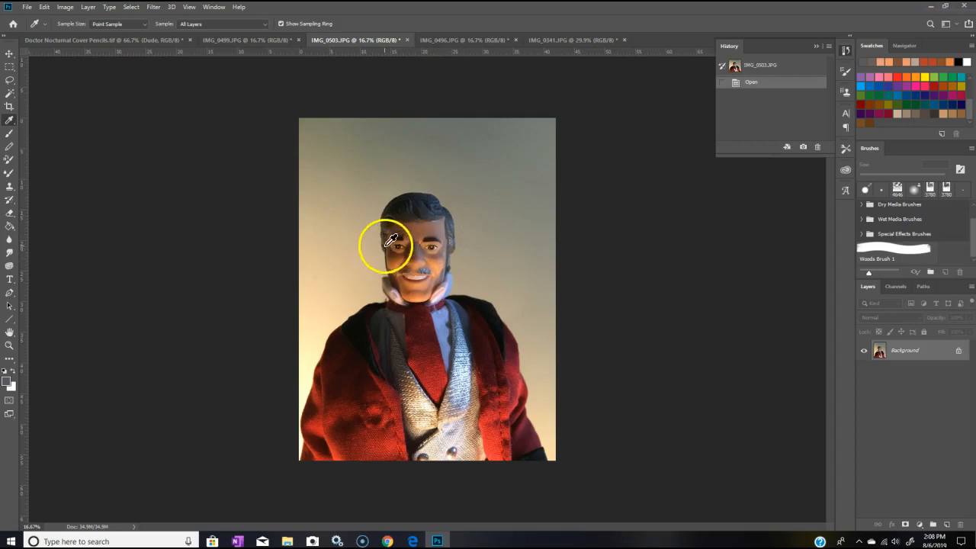
left_click(165, 42)
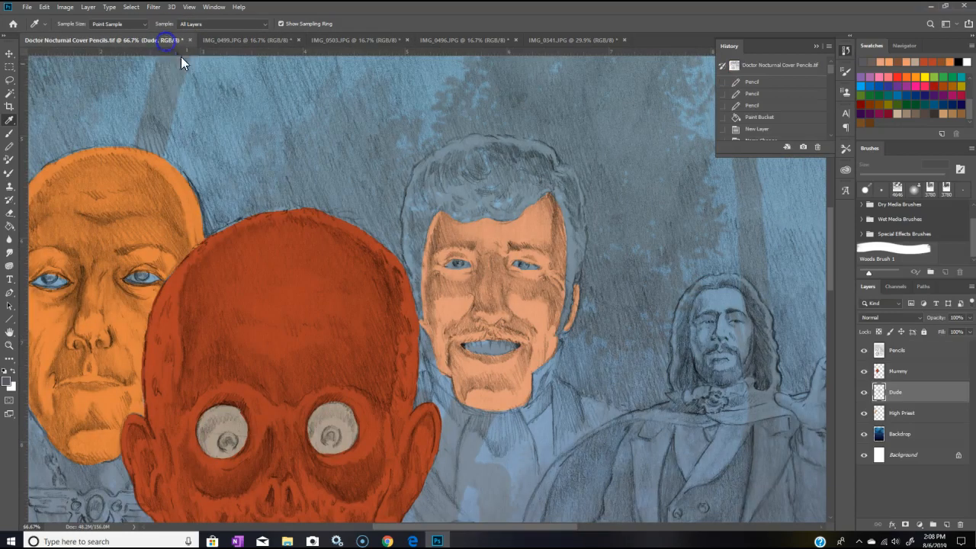
Step: Outline the mustached man's hair and sideburns with the Pencil in dark grey and fill the enclosed areas with the same colour
left_click(9, 146)
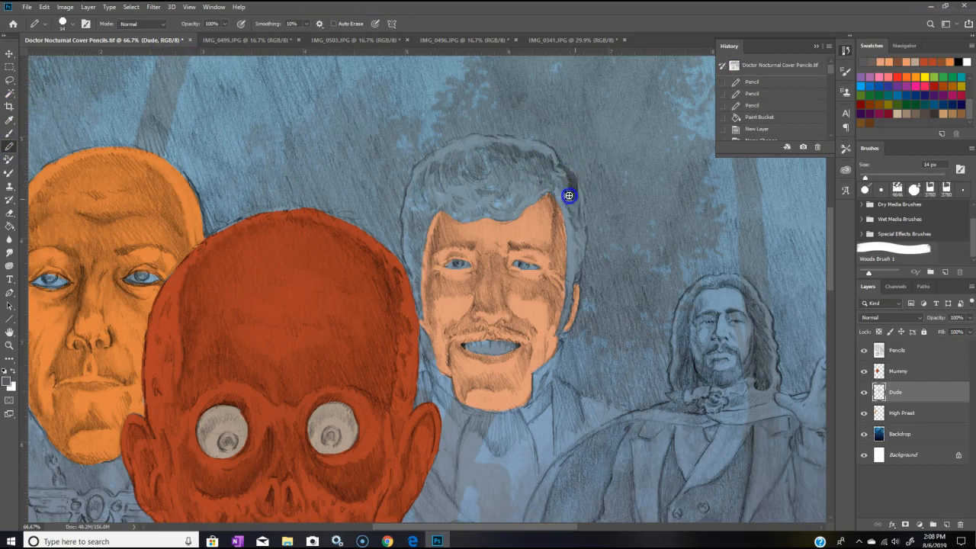
mouse_move(563, 212)
left_mouse_down()
mouse_move(562, 191)
mouse_move(573, 190)
mouse_move(581, 208)
left_mouse_up()
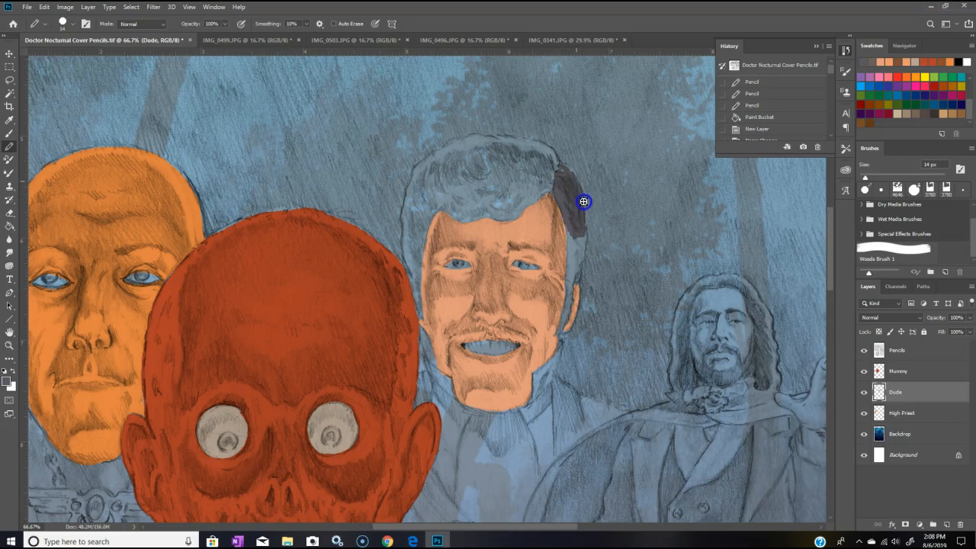
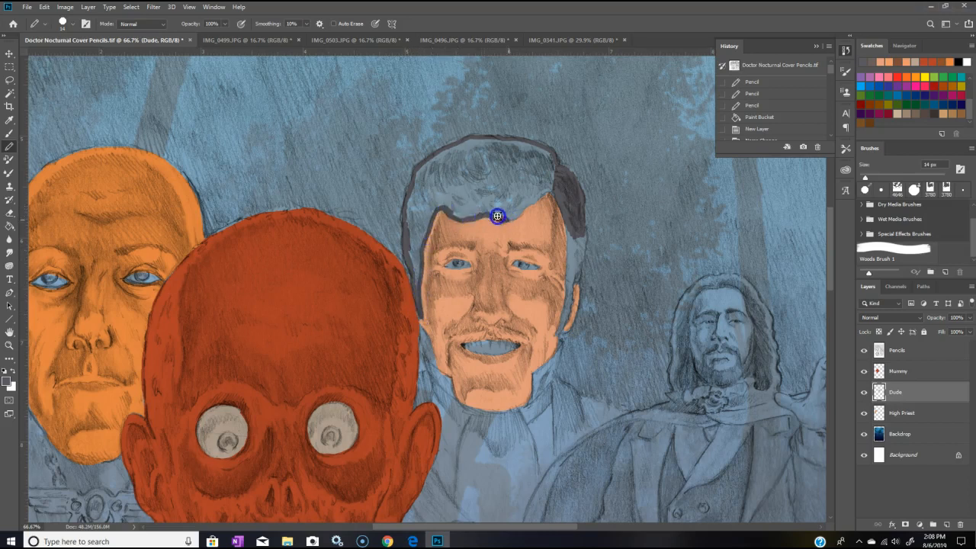
mouse_move(538, 197)
left_mouse_down()
mouse_move(515, 194)
mouse_move(459, 217)
mouse_move(464, 205)
mouse_move(556, 195)
mouse_move(544, 189)
mouse_move(565, 204)
mouse_move(568, 235)
left_mouse_up()
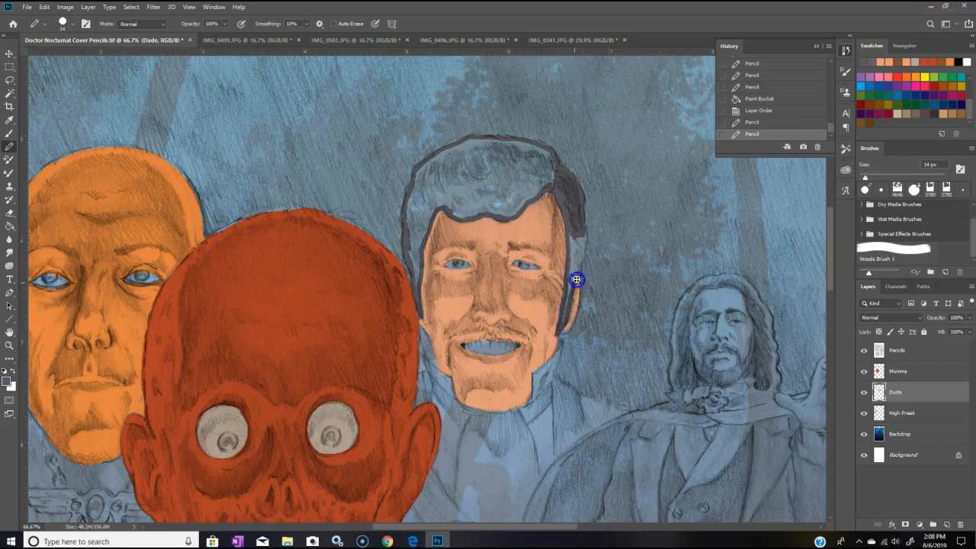
left_click_drag(582, 226, 584, 227)
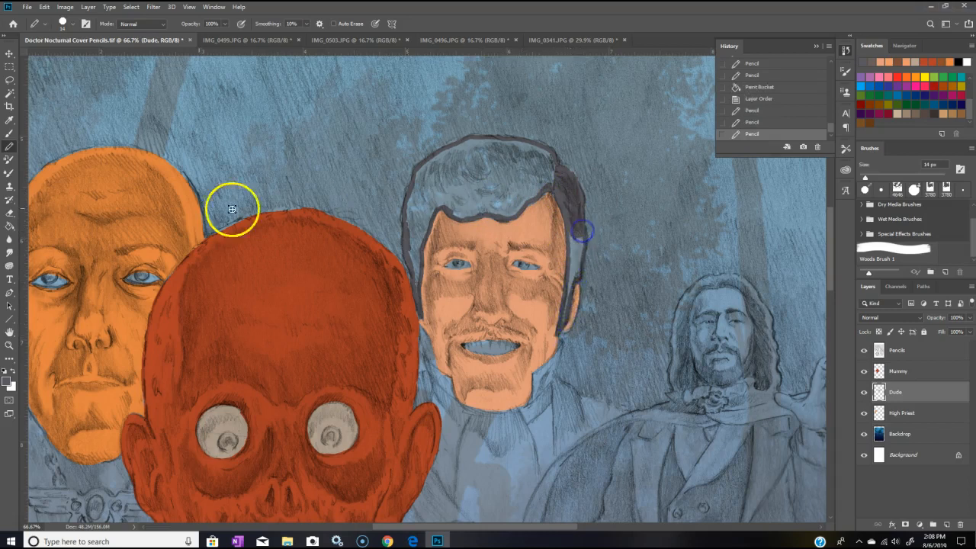
left_click(10, 226)
left_click(478, 190)
left_click(573, 257)
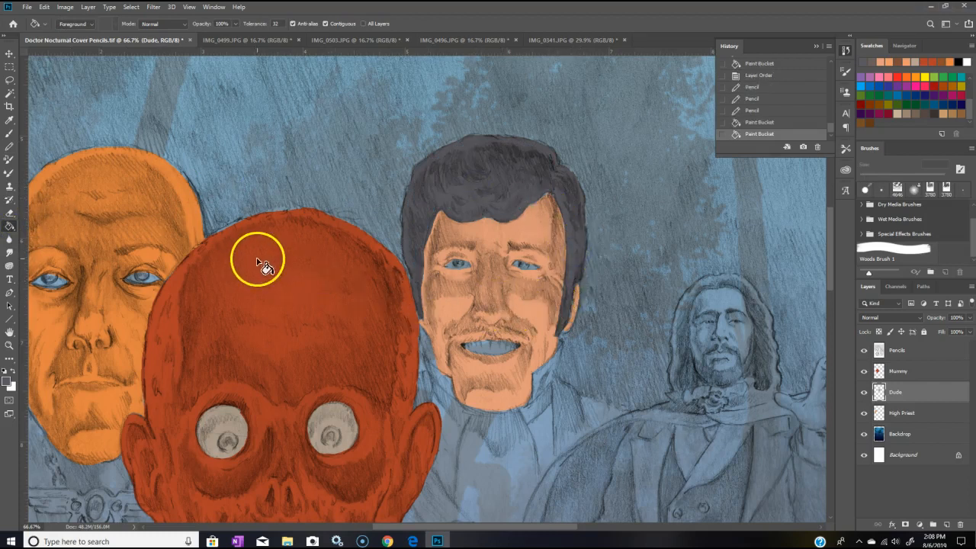
Step: Sample the pale pink colour from the man's teeth in IMG_0503.JPG and return to the cover
left_click(254, 41)
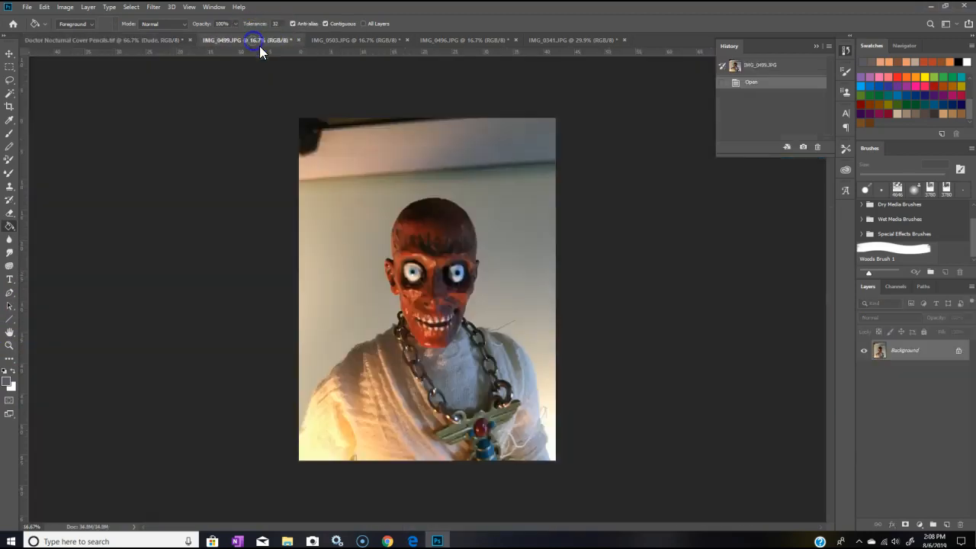
left_click(367, 38)
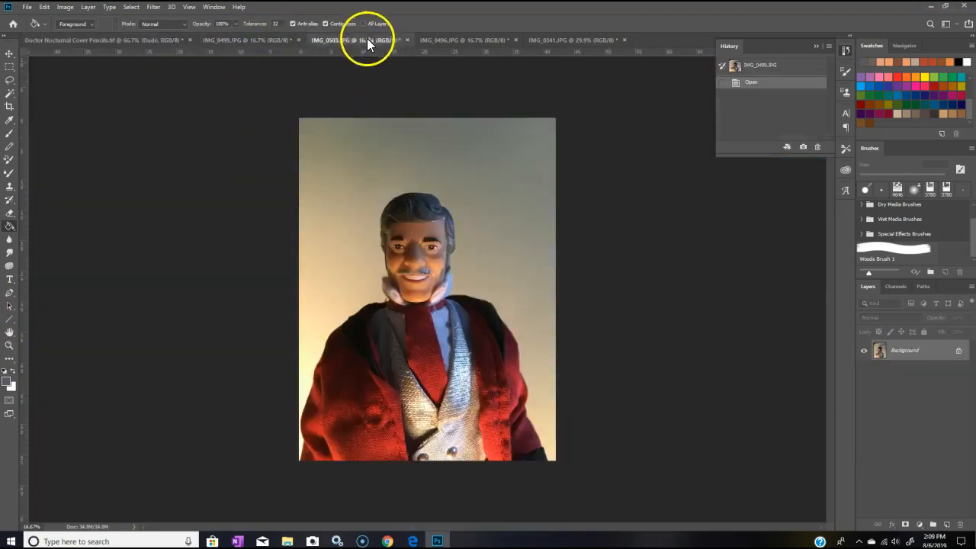
left_click(9, 120)
left_click(424, 275)
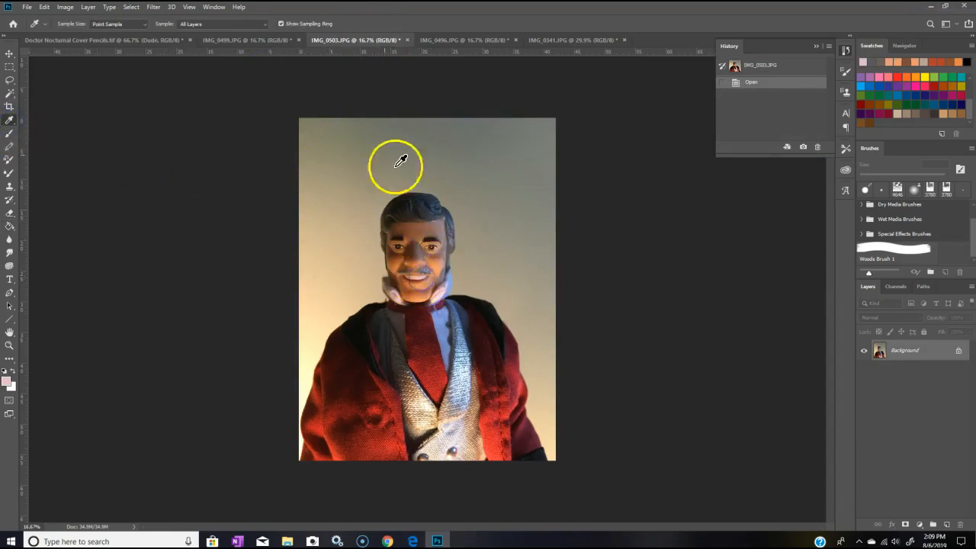
left_click(418, 276)
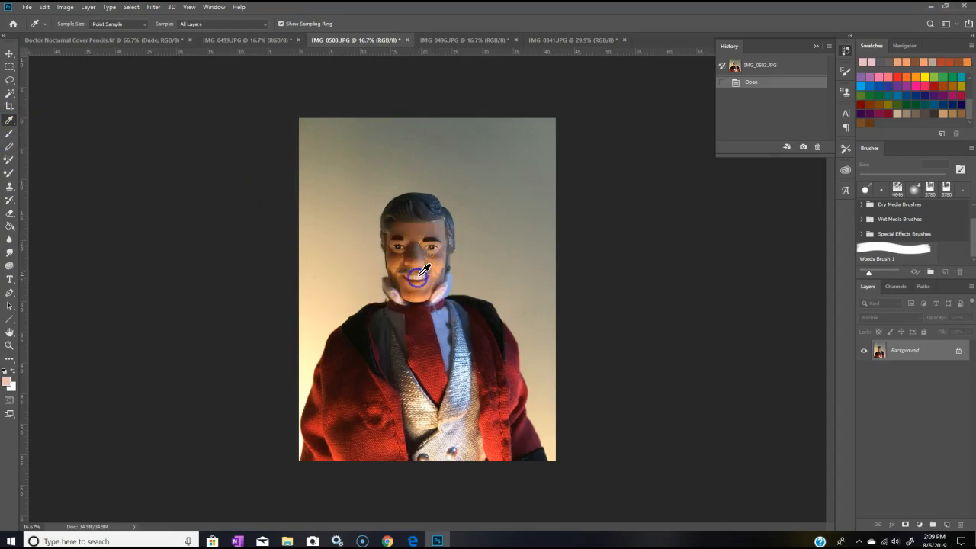
left_click(273, 40)
left_click(145, 39)
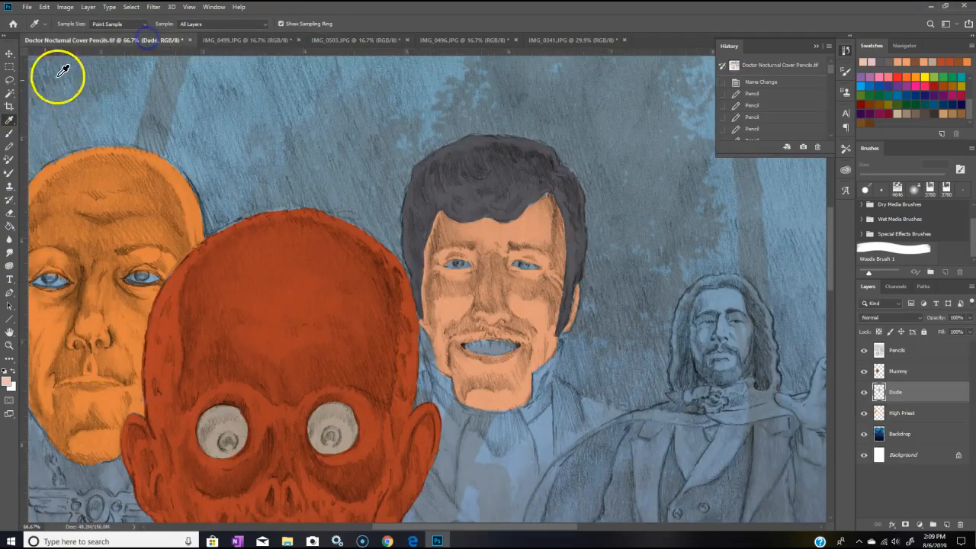
Step: Fill the mustached man's teeth and both eyes with the pale pink colour using the Paint Bucket
left_click(9, 146)
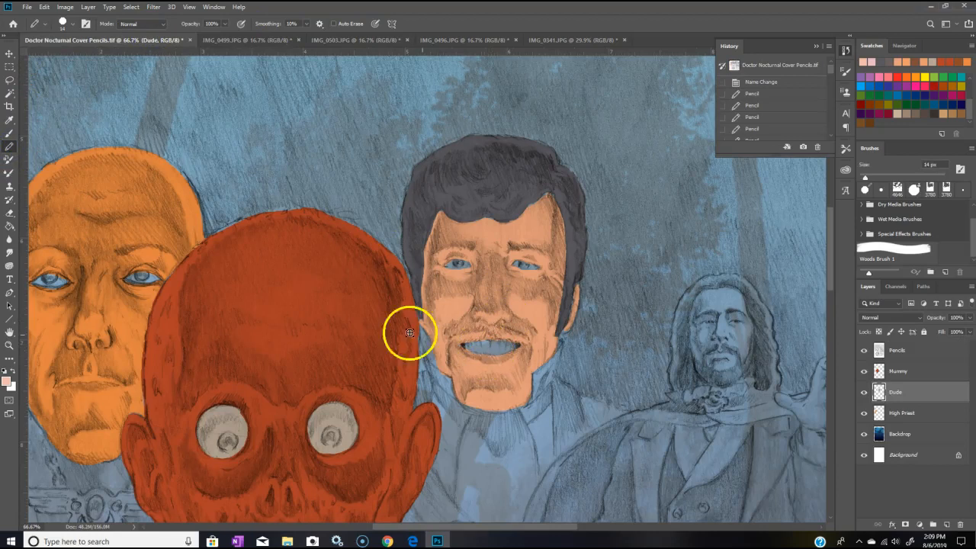
left_click(10, 225)
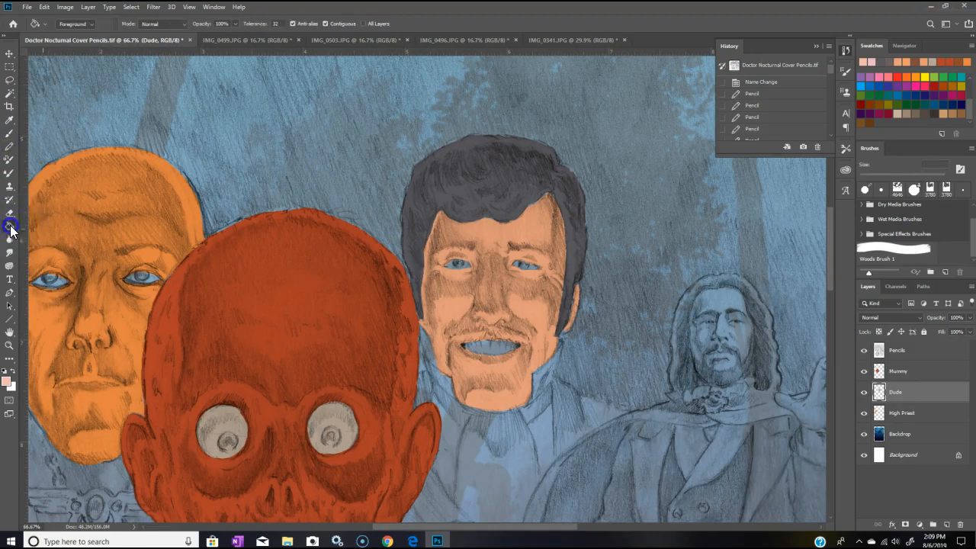
left_click(514, 351)
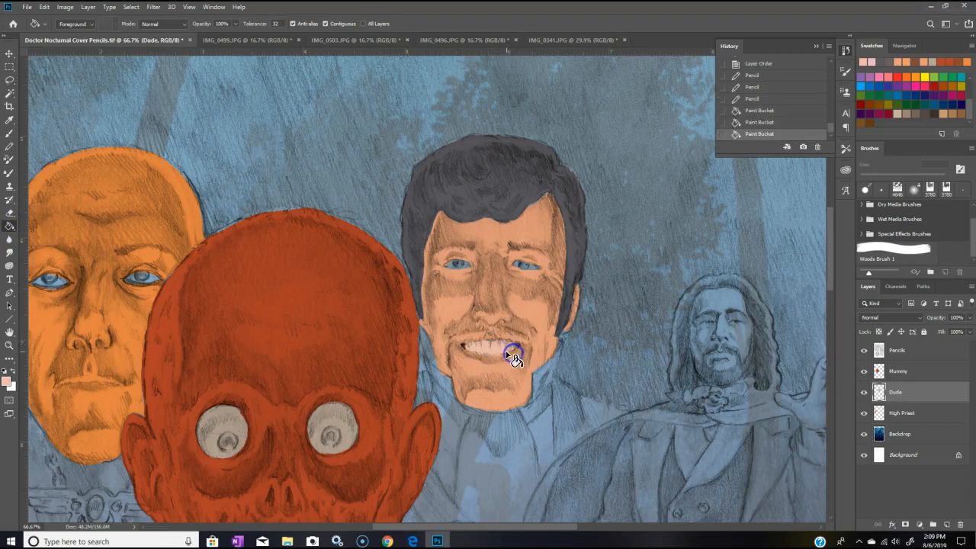
left_click(455, 264)
left_click(524, 265)
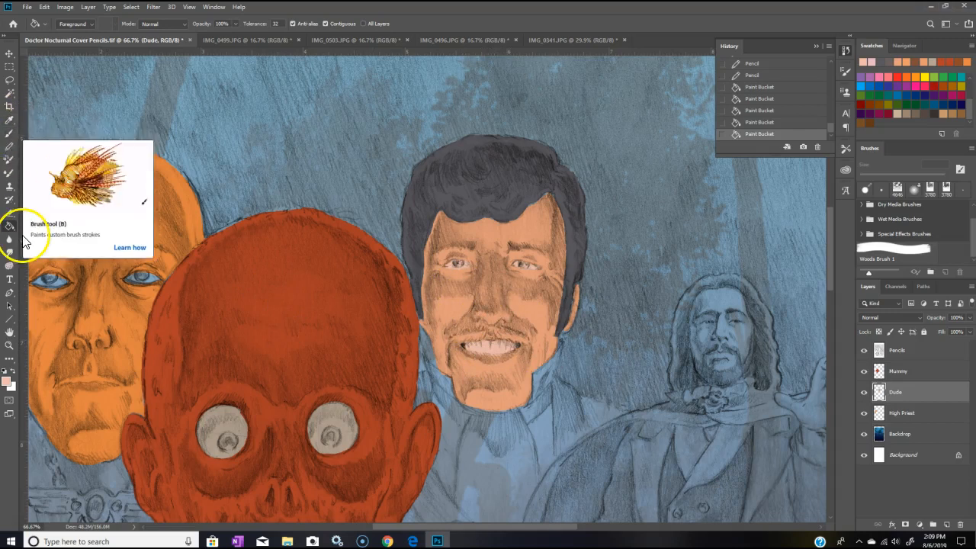
Step: Sample the blue-grey mustache colour from the man in IMG_0503.JPG and return to the cover
left_click(10, 119)
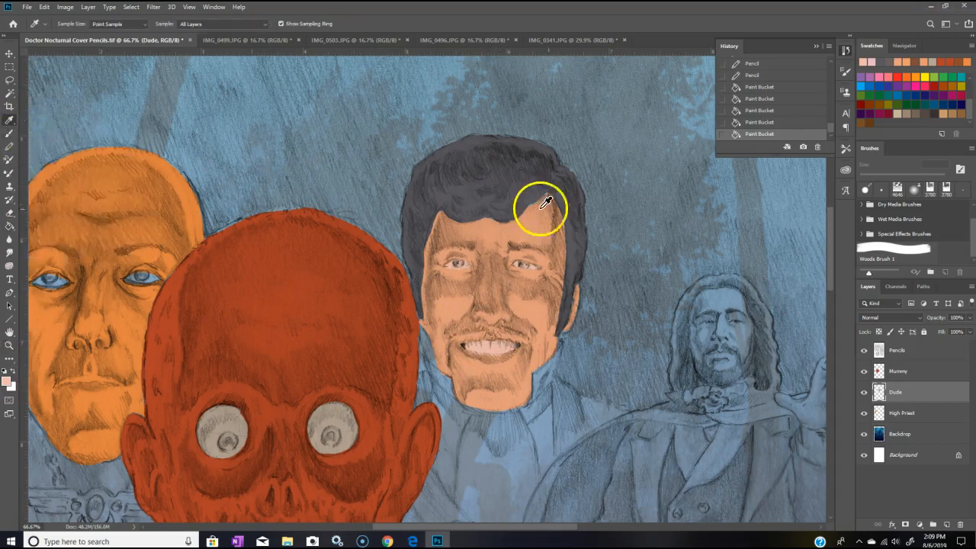
left_click(333, 40)
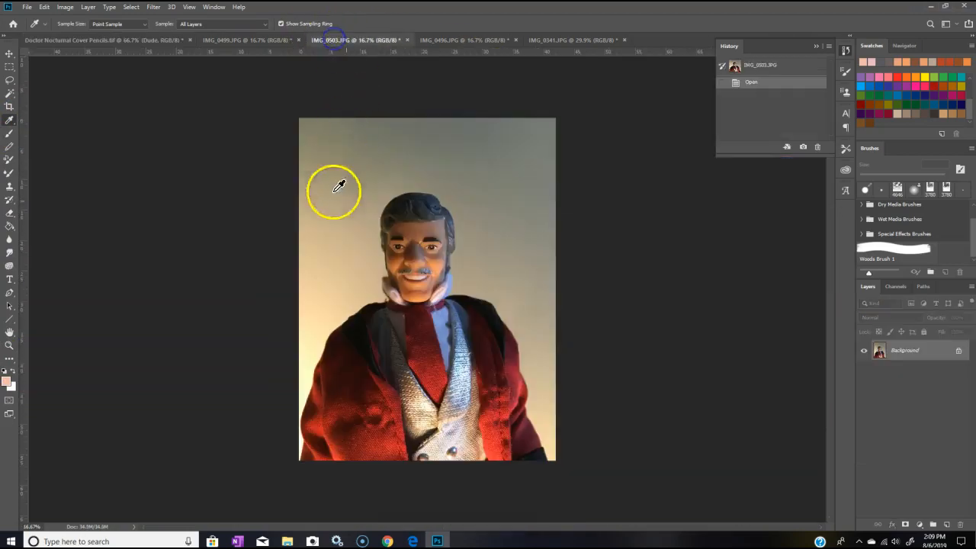
left_click(427, 264)
left_click(256, 42)
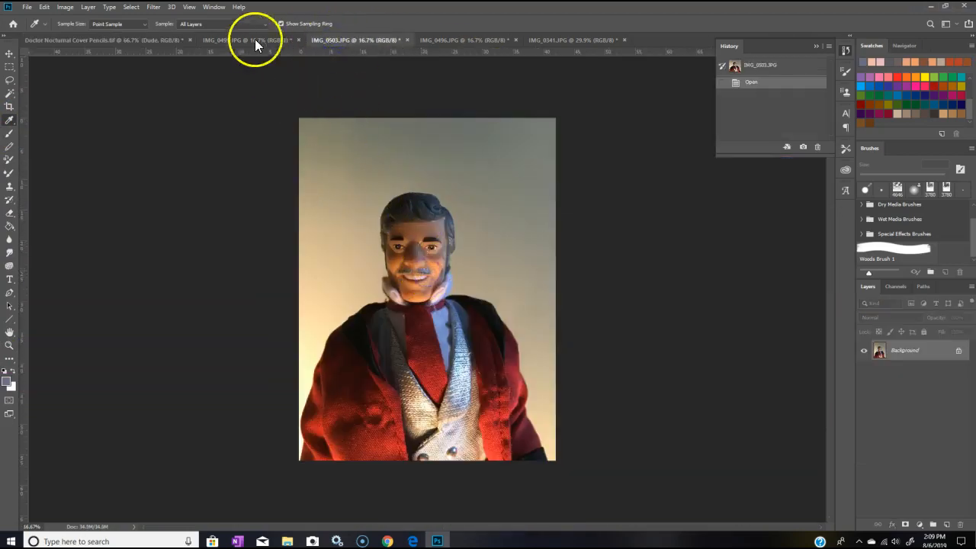
left_click(164, 40)
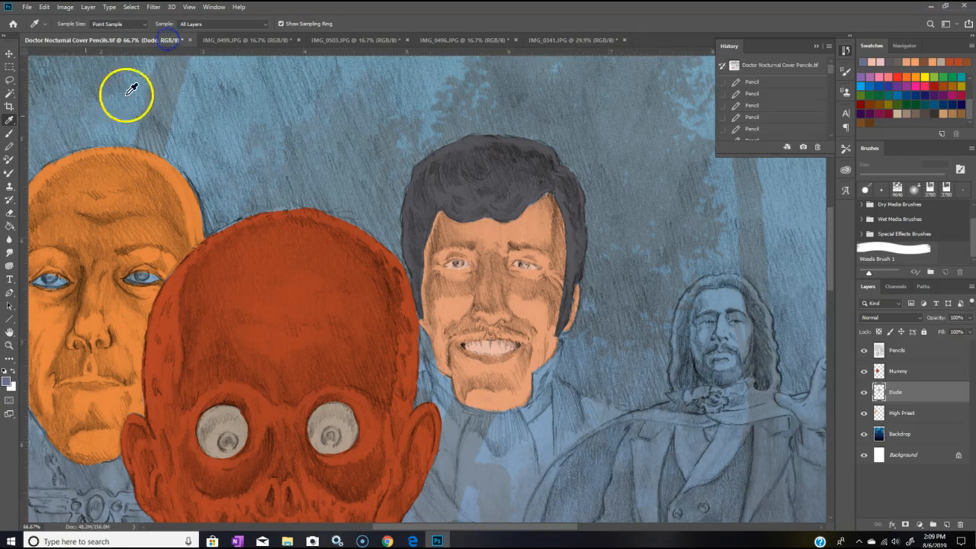
Step: Paint the man's mustache in blue-grey with the 14 px Pencil on the Dude layer, covering both halves above the mouth
left_click(9, 134)
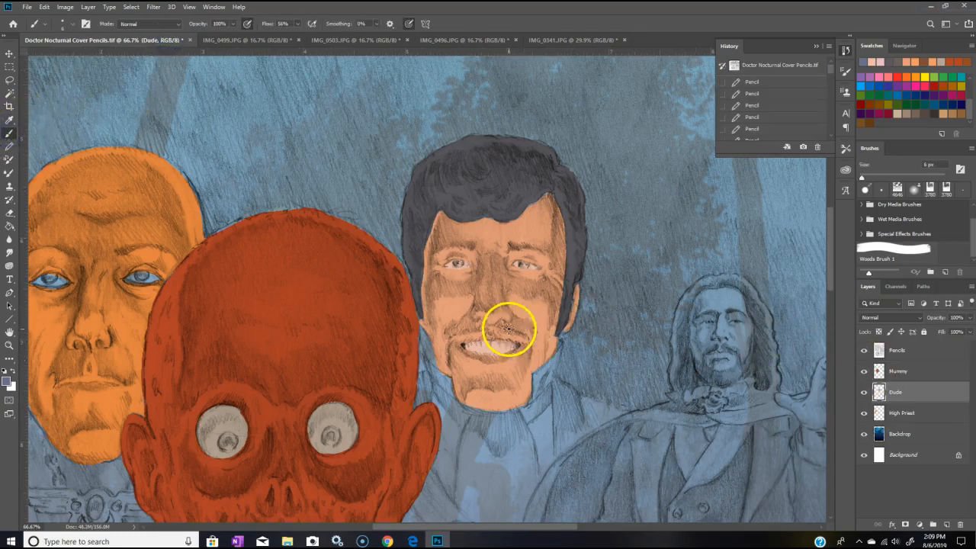
right_click(482, 330)
left_click(476, 330)
left_click(9, 121)
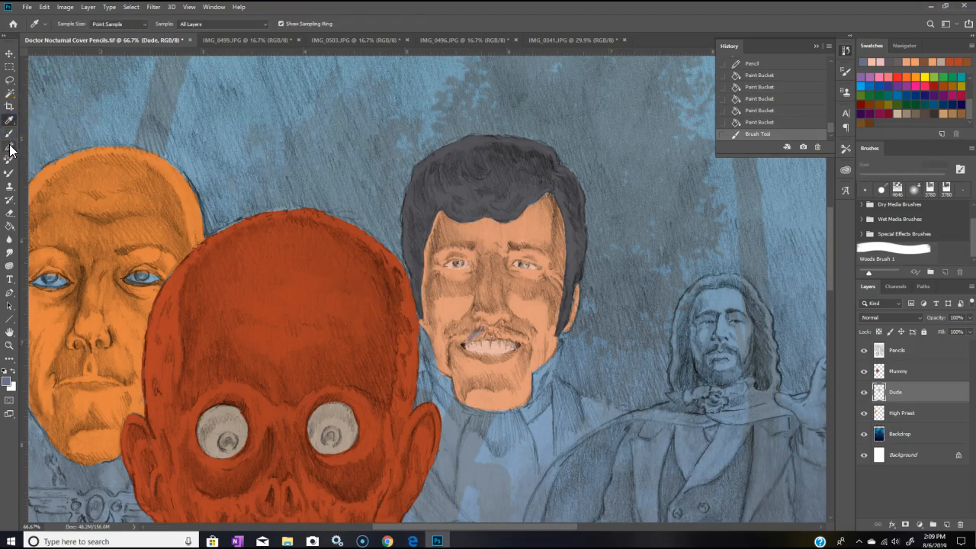
left_click(10, 147)
right_click(479, 338)
mouse_move(457, 334)
left_mouse_down()
mouse_move(505, 331)
mouse_move(496, 331)
left_mouse_up()
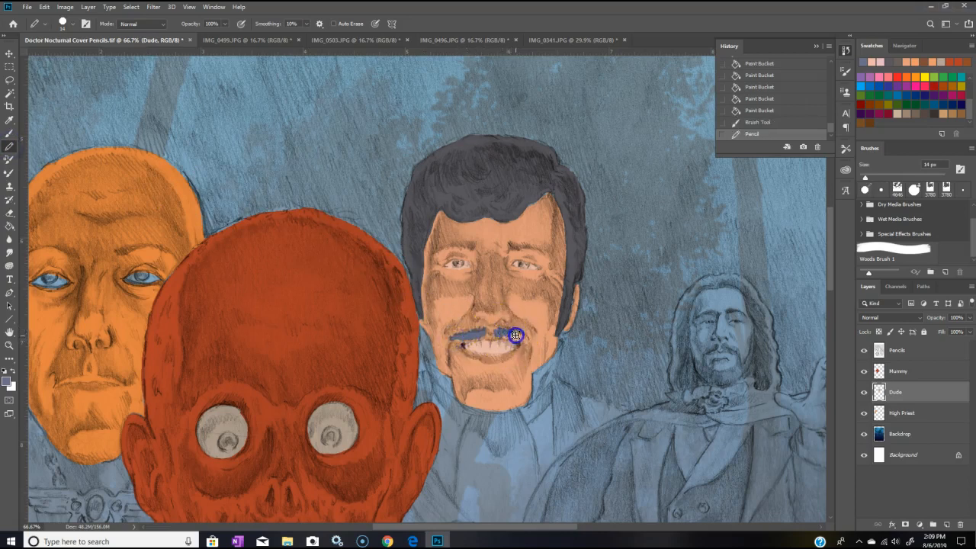
left_click(524, 339)
left_click(483, 330)
Step: Sample the dark red colour from the man's tie in IMG_0503.JPG and return to the cover
left_click_drag(830, 279, 827, 303)
left_click_drag(527, 525, 501, 529)
left_click_drag(831, 306, 828, 324)
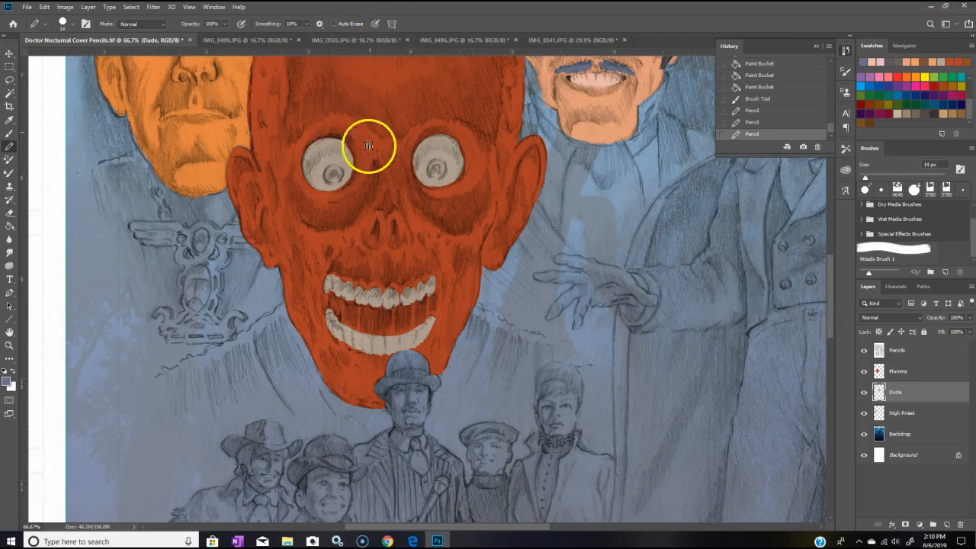
scroll(716, 217, "down", 3)
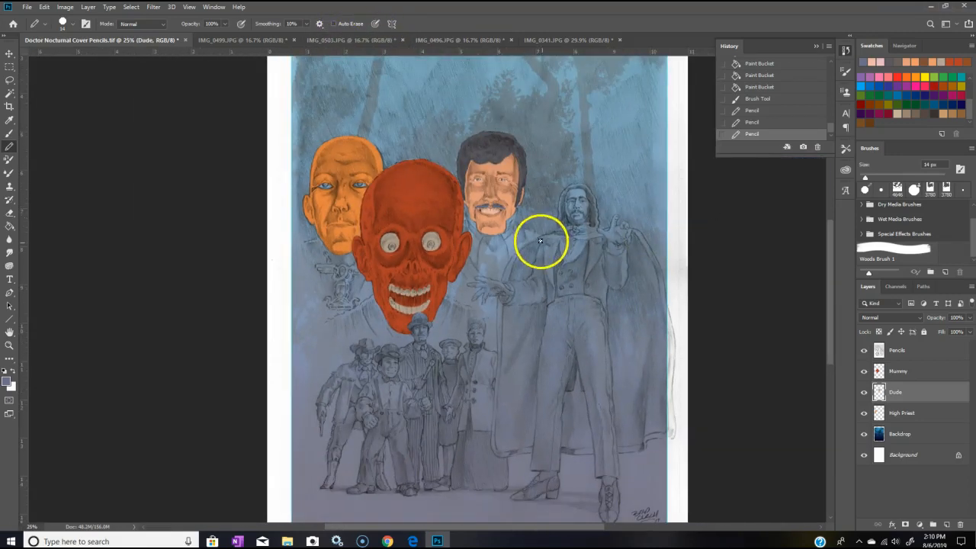
left_click(244, 41)
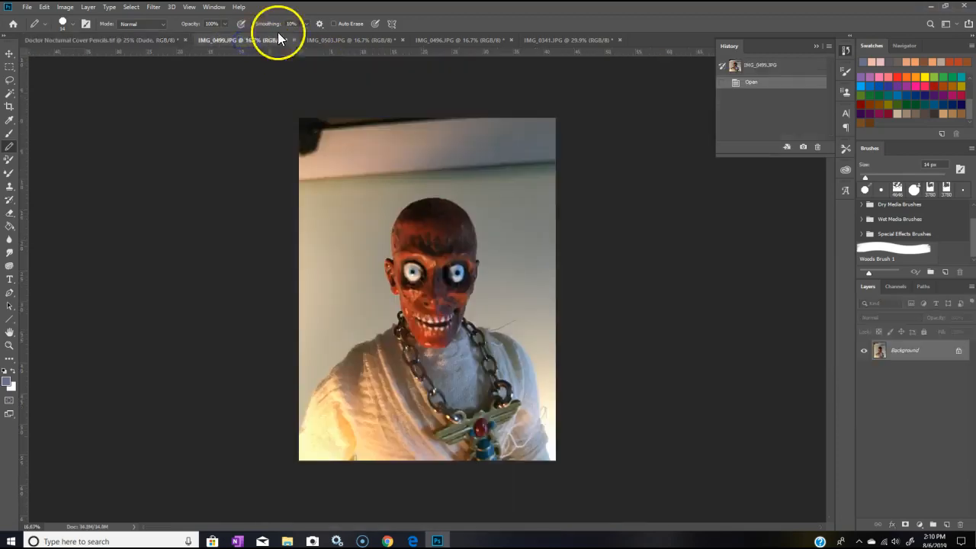
left_click(339, 41)
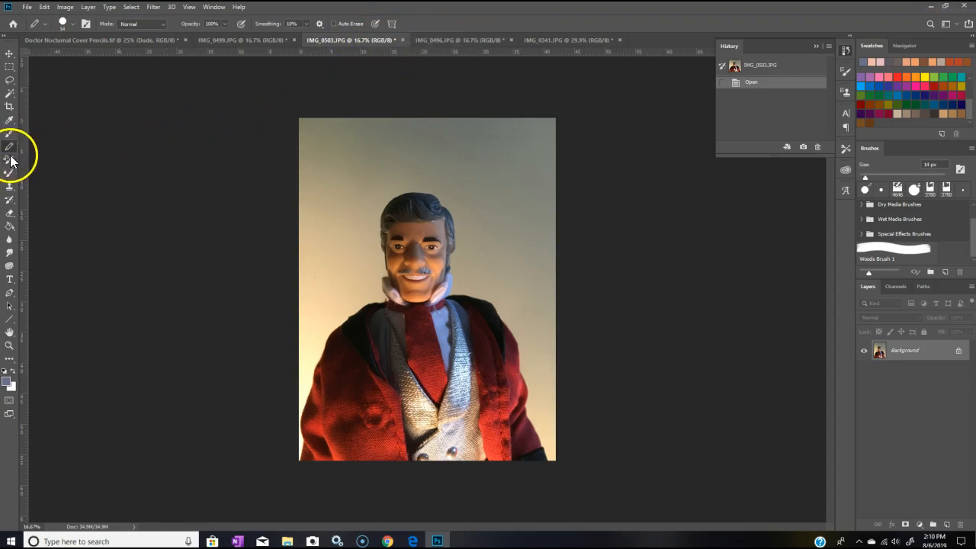
left_click(11, 120)
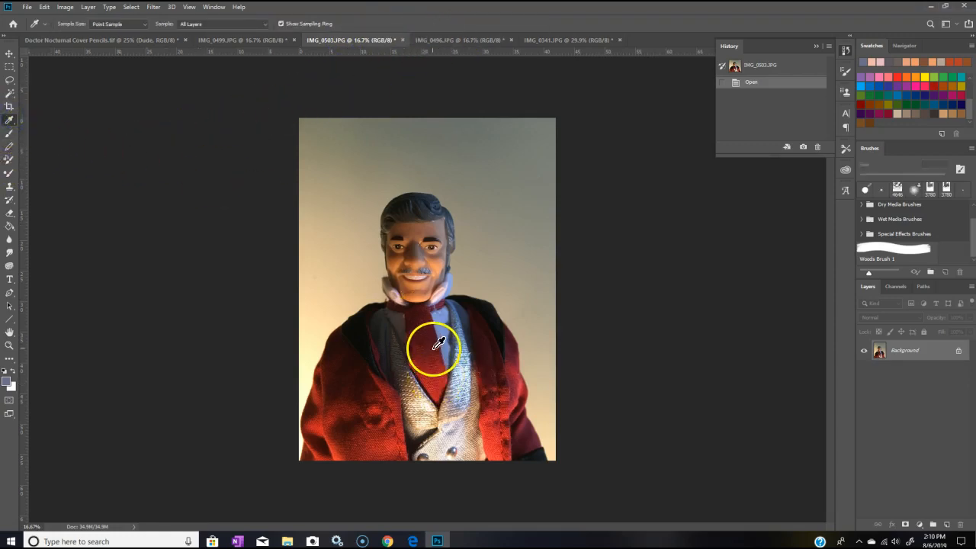
left_click(430, 345)
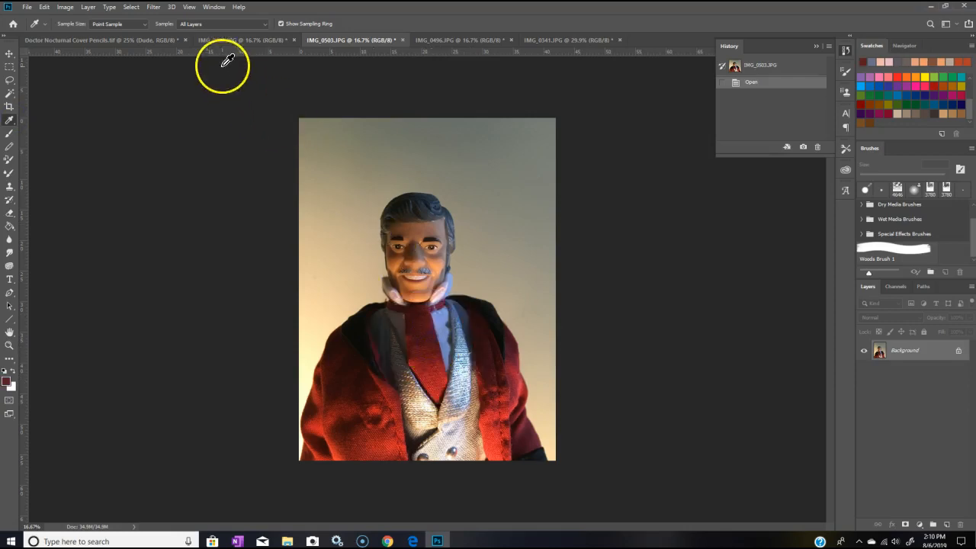
left_click(143, 41)
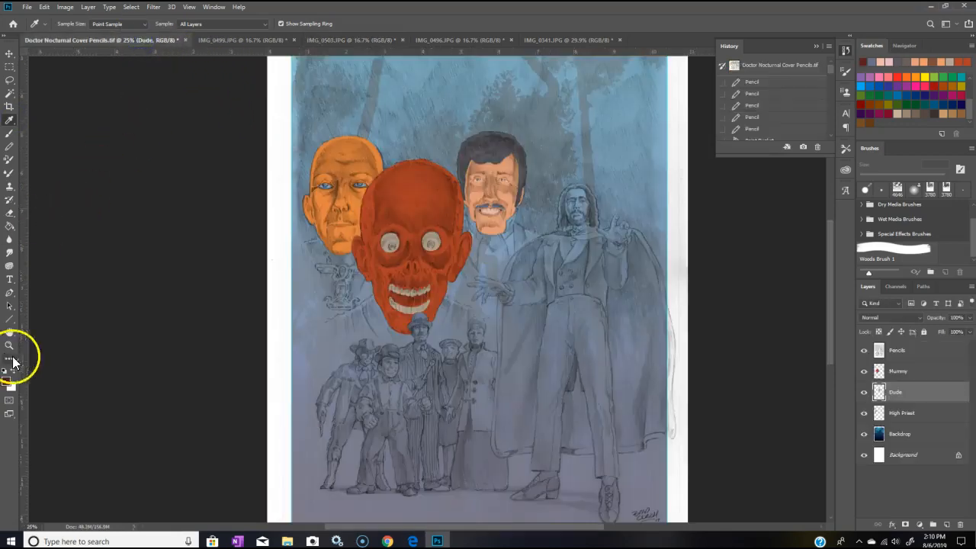
Step: Outline the mustached man's cravat and neckband in dark red with the 14 px Pencil and fill the cravat using the Paint Bucket
left_click(9, 345)
left_click(506, 260)
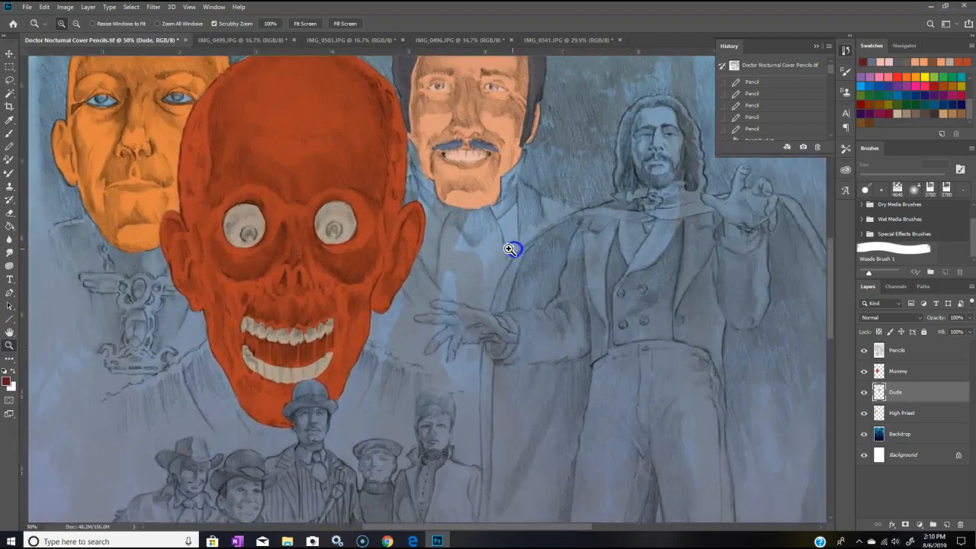
left_click(510, 249)
left_click(9, 146)
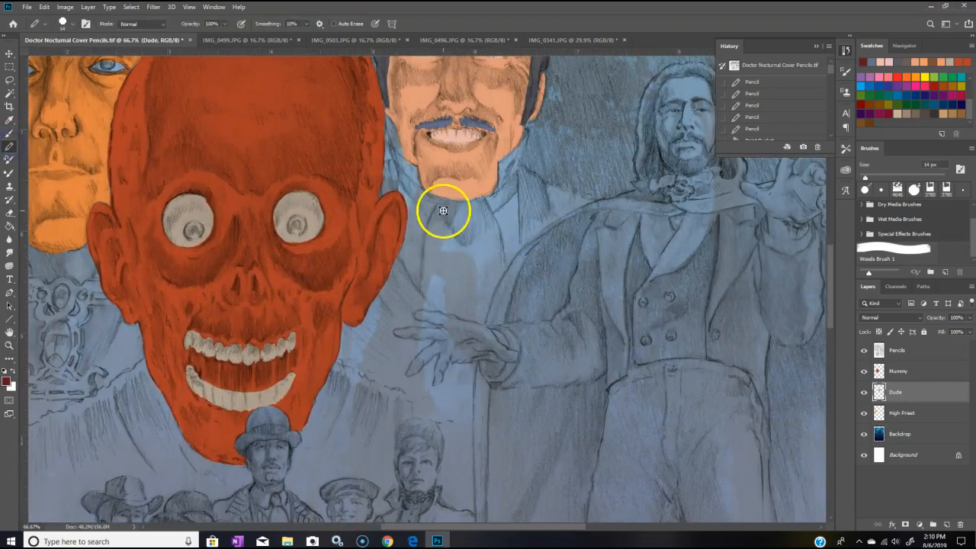
mouse_move(427, 223)
left_mouse_down()
mouse_move(422, 289)
mouse_move(477, 202)
left_mouse_up()
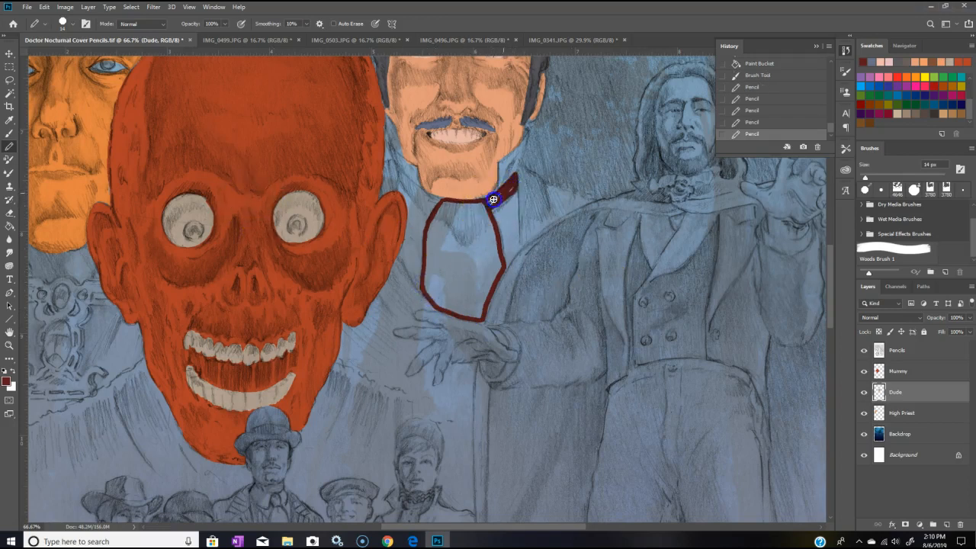
left_click_drag(398, 174, 433, 197)
left_click(10, 226)
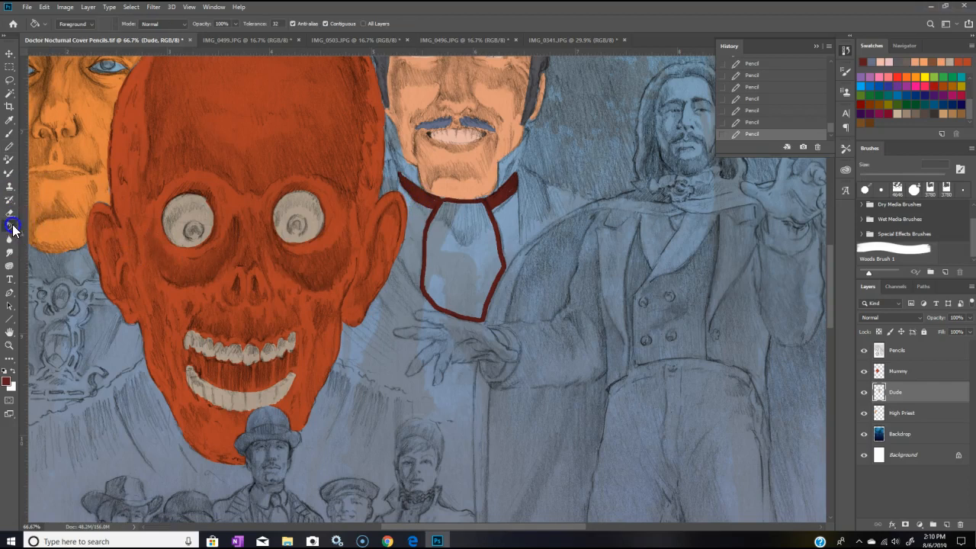
left_click(471, 256)
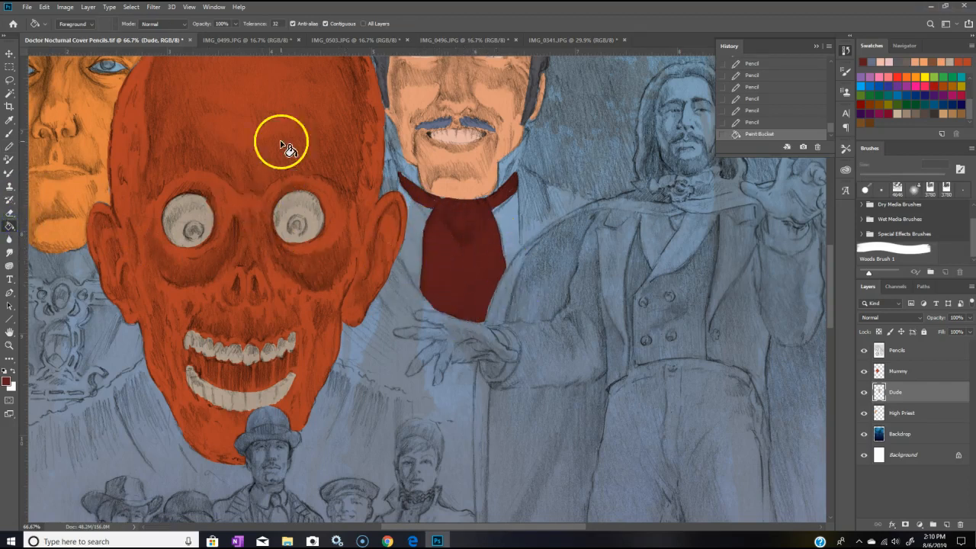
Step: Sample the light blue shirt colour beside the tie in IMG_0503.JPG and return to the cover
left_click(368, 39)
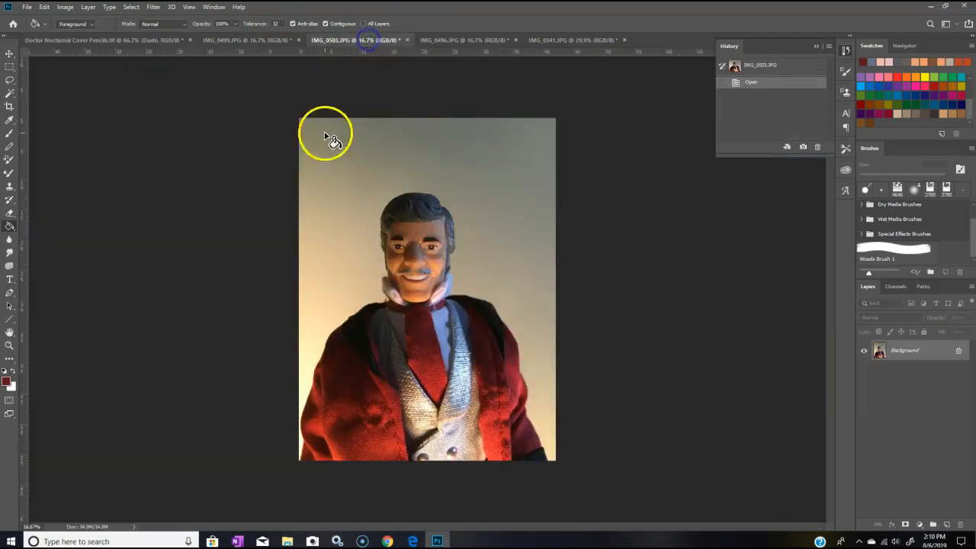
left_click(10, 120)
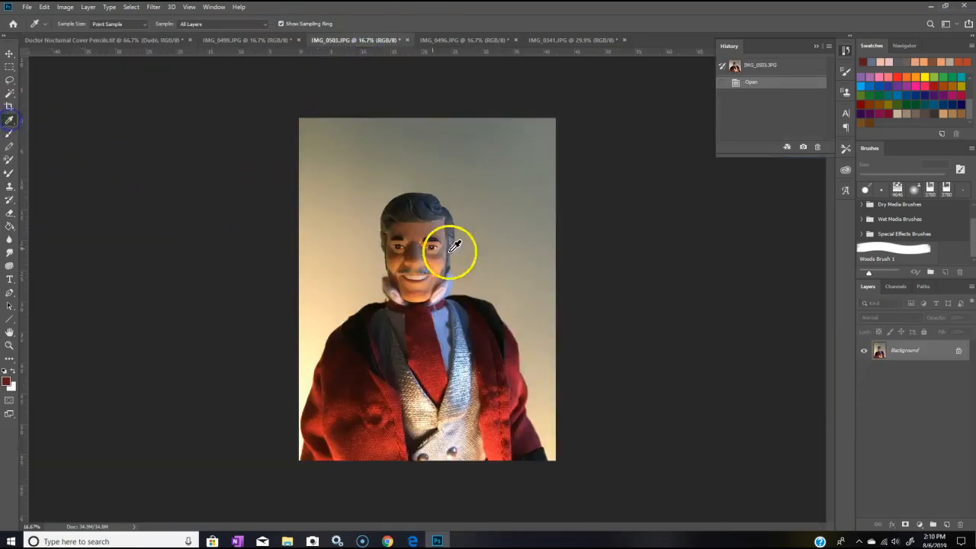
left_click(445, 330)
left_click(129, 39)
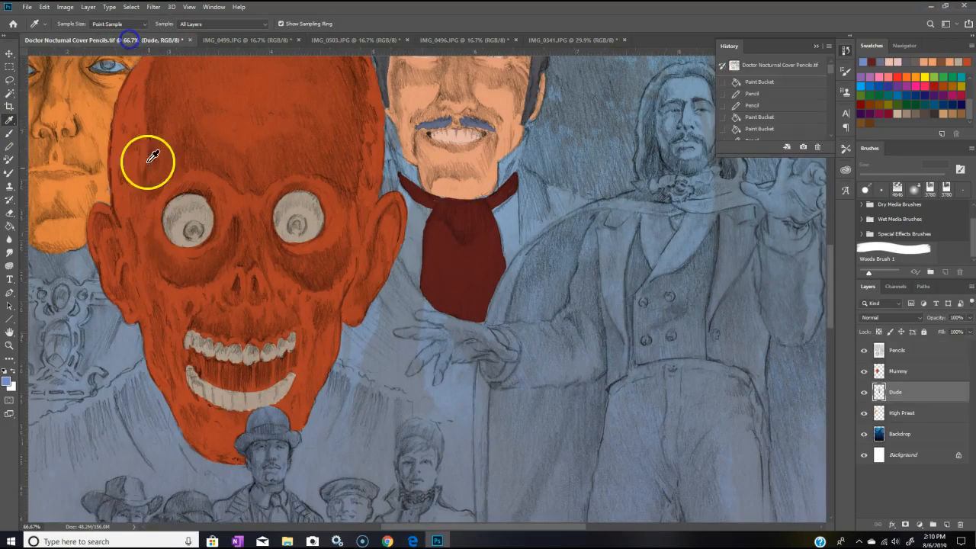
Step: Paint the man's shirt light blue on both sides of the cravat with the 14 px Pencil on the Dude layer
left_click(9, 146)
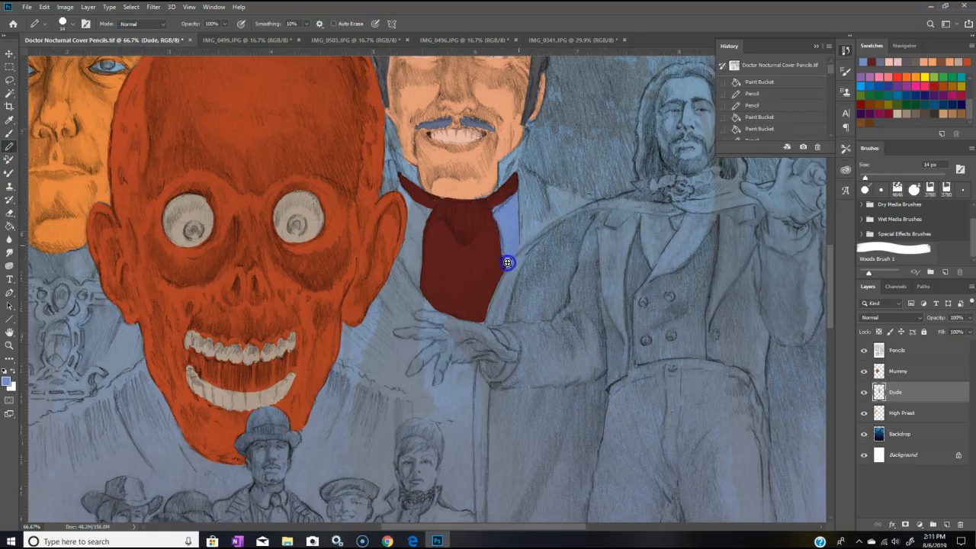
left_click_drag(507, 263, 515, 251)
left_click_drag(429, 213, 429, 210)
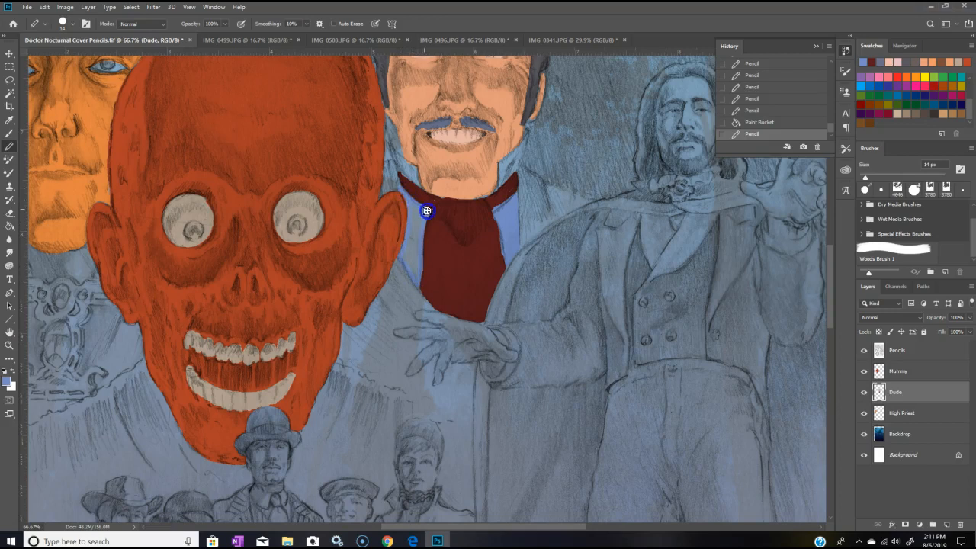
left_click_drag(413, 223, 417, 265)
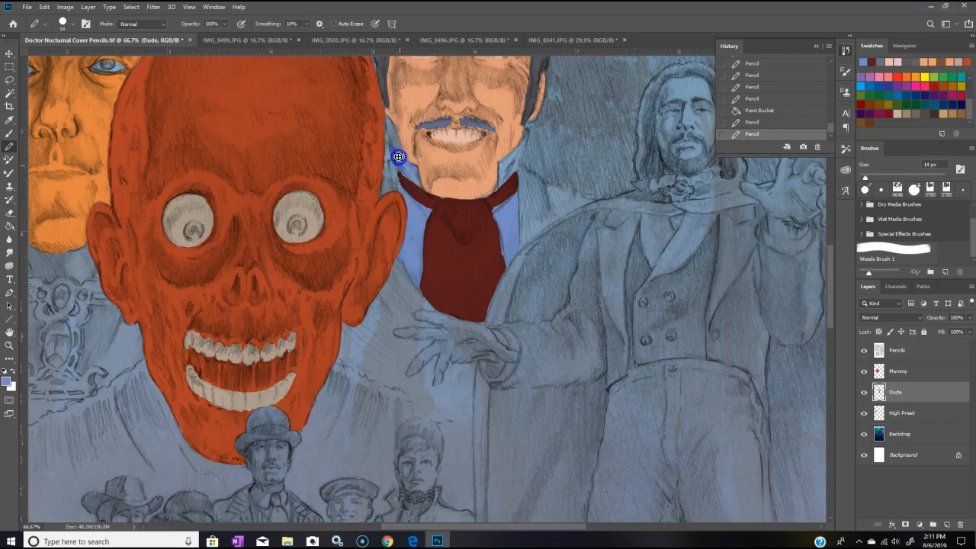
Step: Paint both sides of the man's raised collar light blue, from the neckband up along the jaw
left_click(414, 181)
left_click_drag(505, 168, 499, 180)
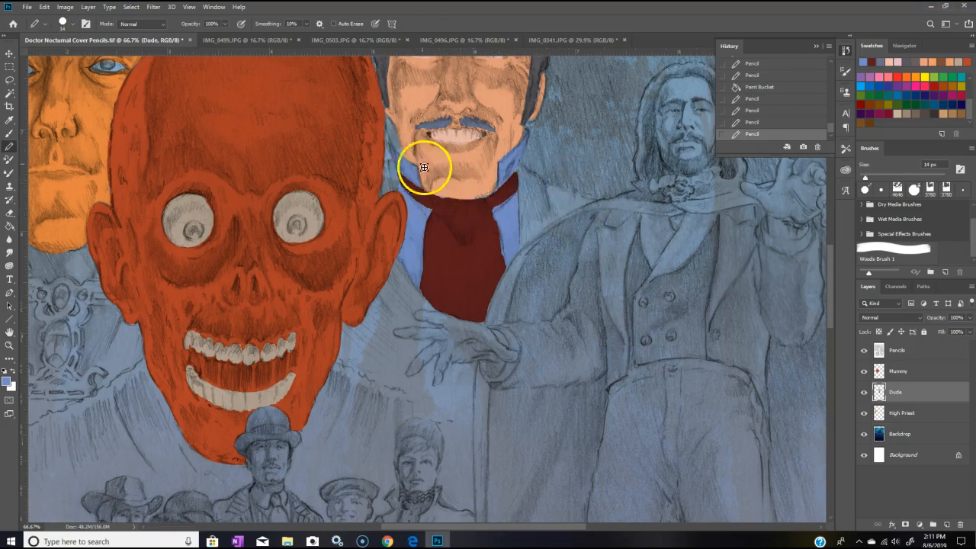
scroll(830, 267, "up", 3)
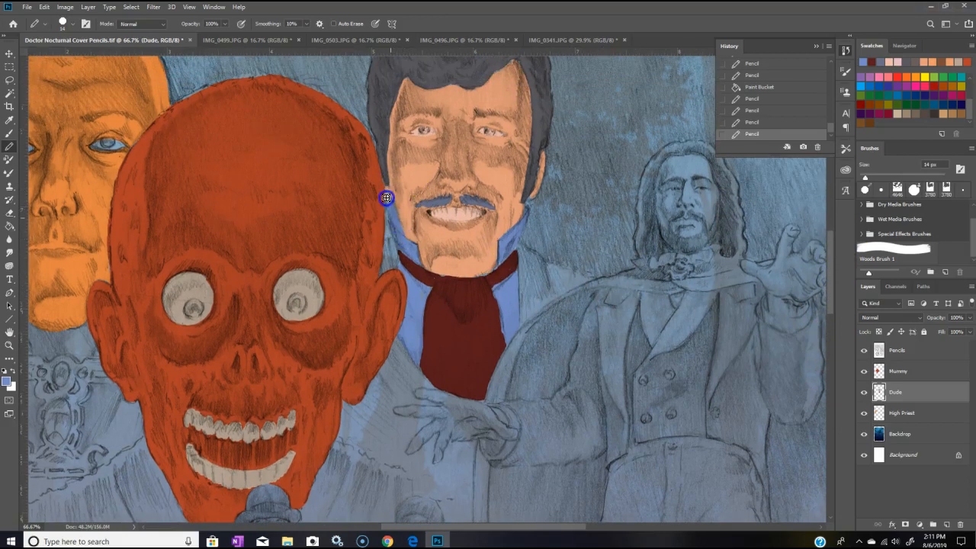
left_click(524, 208)
left_click_drag(527, 204, 520, 229)
left_click(403, 234)
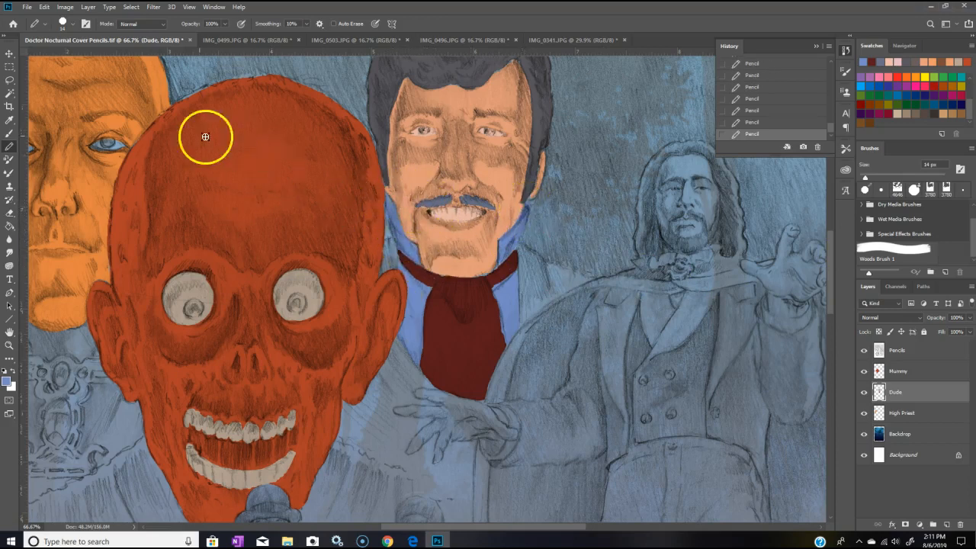
Step: Sample the skin tone from the man's cheek and retouch the edge of his face with the Pencil
left_click(11, 120)
left_click(403, 178)
left_click(9, 133)
left_click(11, 119)
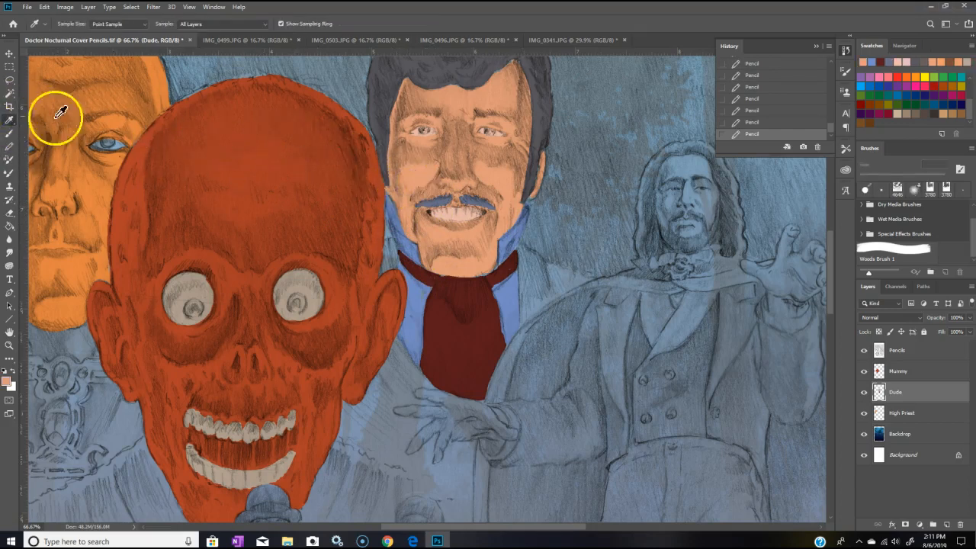
left_click(10, 146)
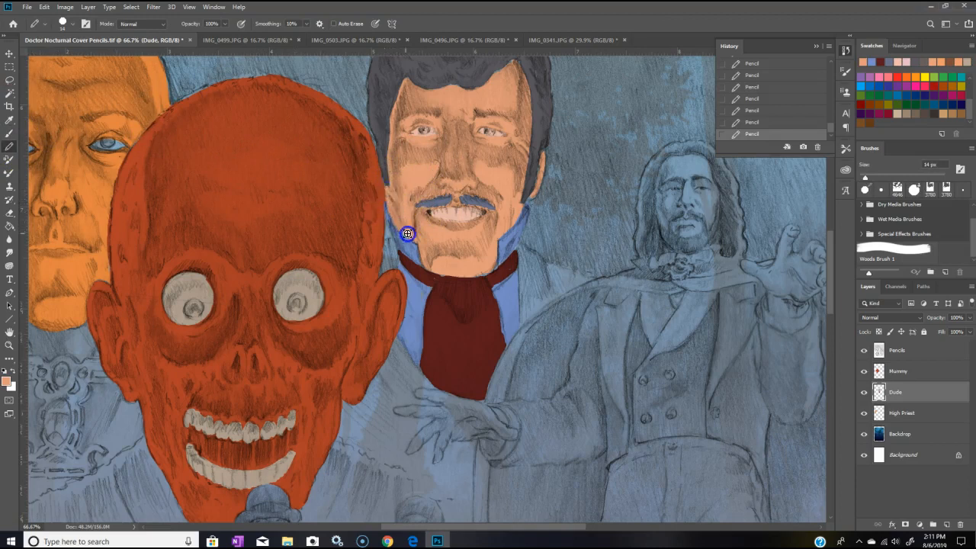
mouse_move(417, 185)
left_mouse_down()
mouse_move(494, 219)
mouse_move(507, 204)
mouse_move(398, 87)
left_mouse_up()
Step: Sample the pale pinkish white from the man's collar in IMG_0503.JPG and return to the cover
left_click(343, 40)
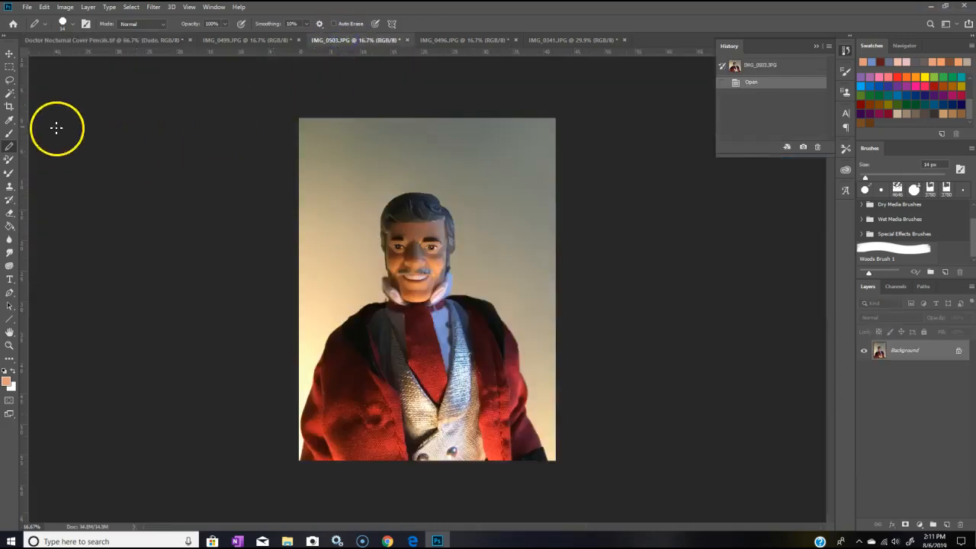
left_click(9, 119)
left_click(440, 297)
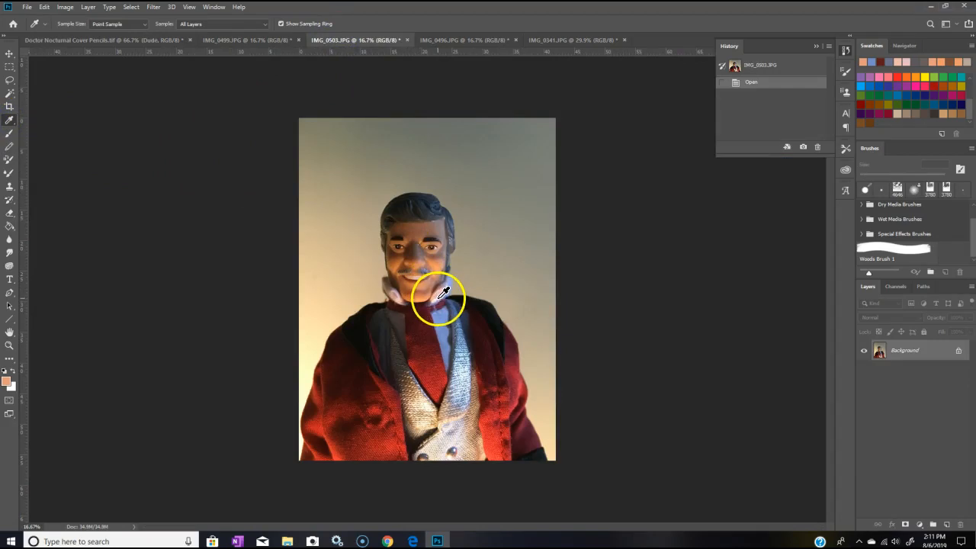
left_click(141, 40)
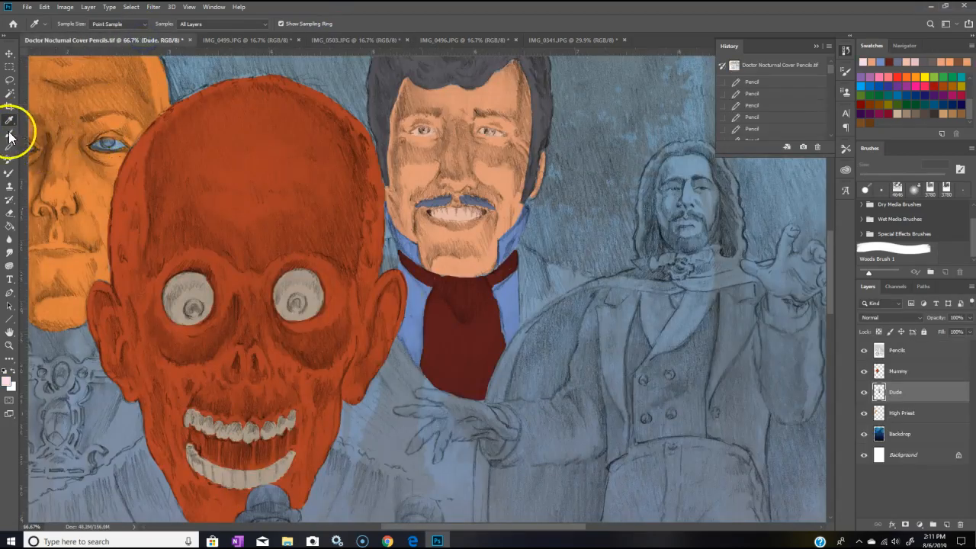
Step: Paint pale pinkish-white highlights on the inner parts of both collar points with the 14 px Pencil
left_click(10, 147)
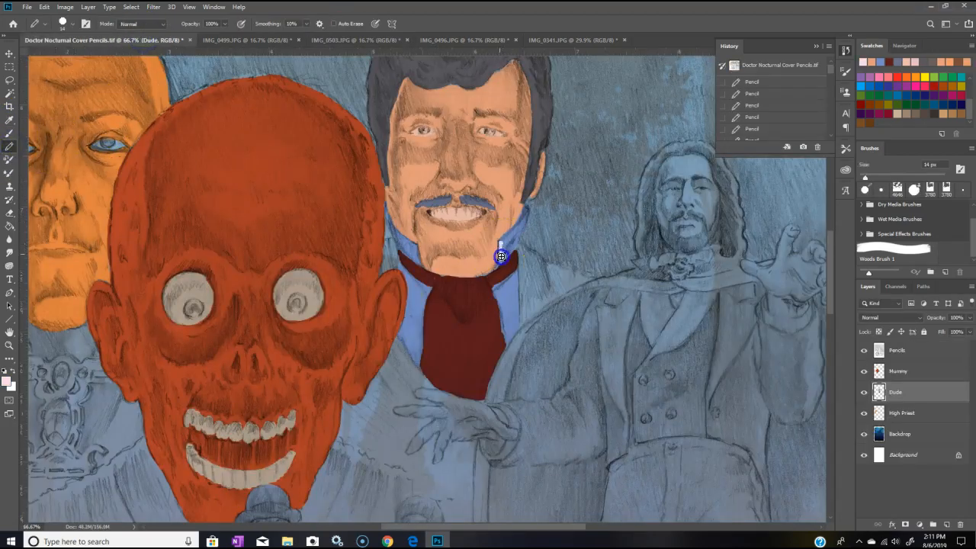
left_click_drag(505, 247, 503, 238)
left_click_drag(420, 246, 418, 261)
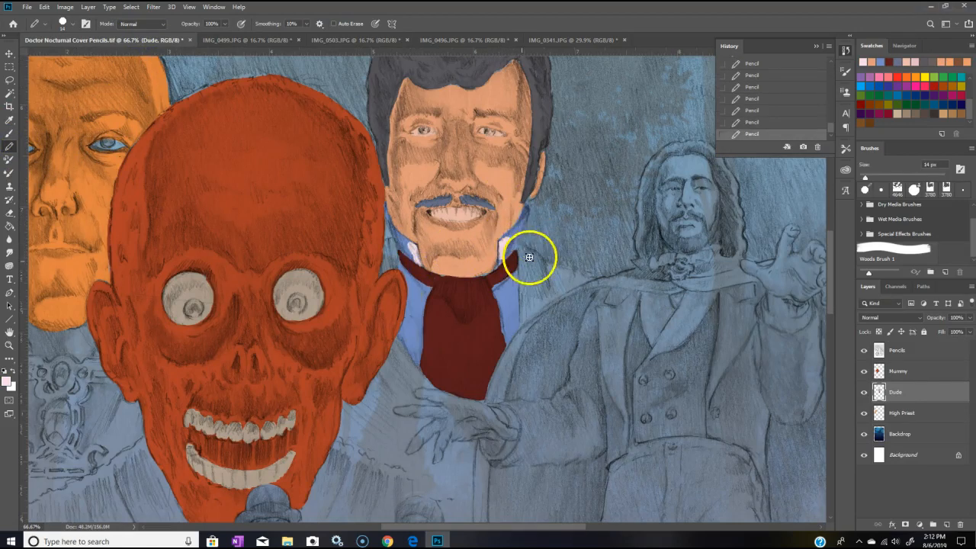
left_click_drag(500, 259, 497, 266)
left_click_drag(411, 241, 408, 237)
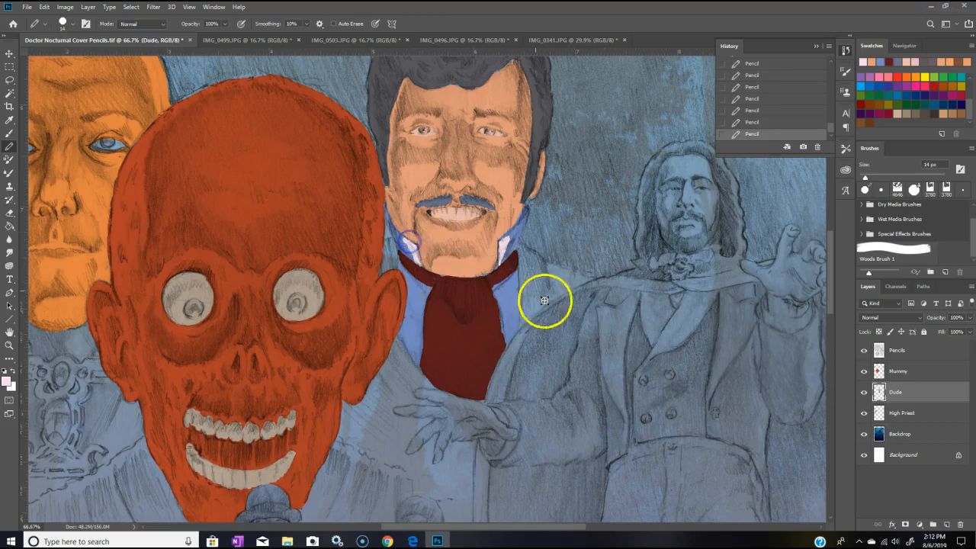
Step: Sample a deeper pink from the lower part of the collar in IMG_0503.JPG and return to the cover
left_click(344, 39)
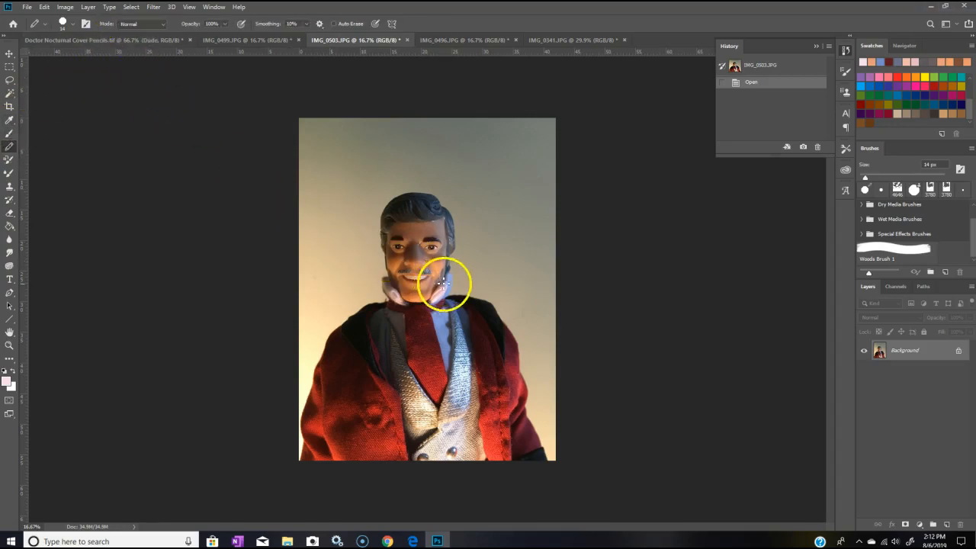
left_click(9, 122)
left_click(438, 292)
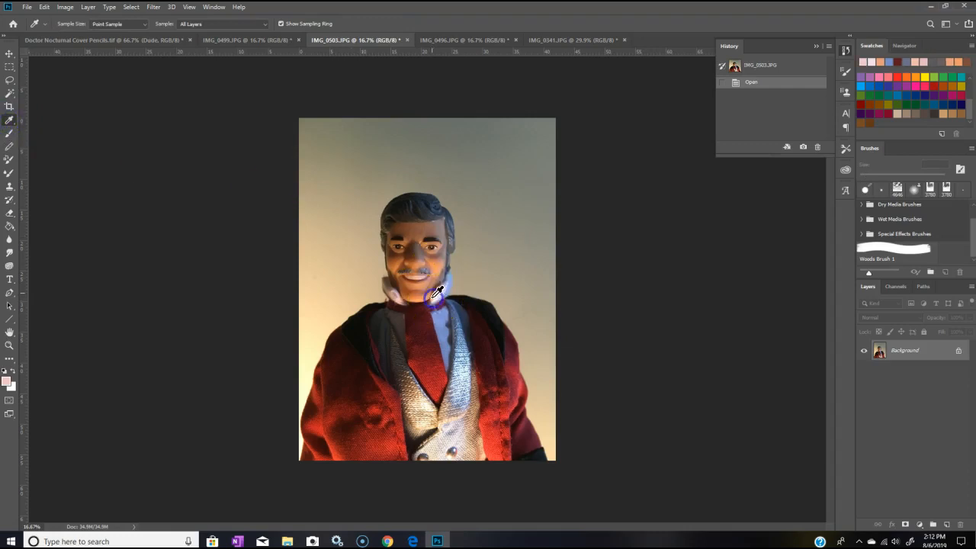
left_click(163, 40)
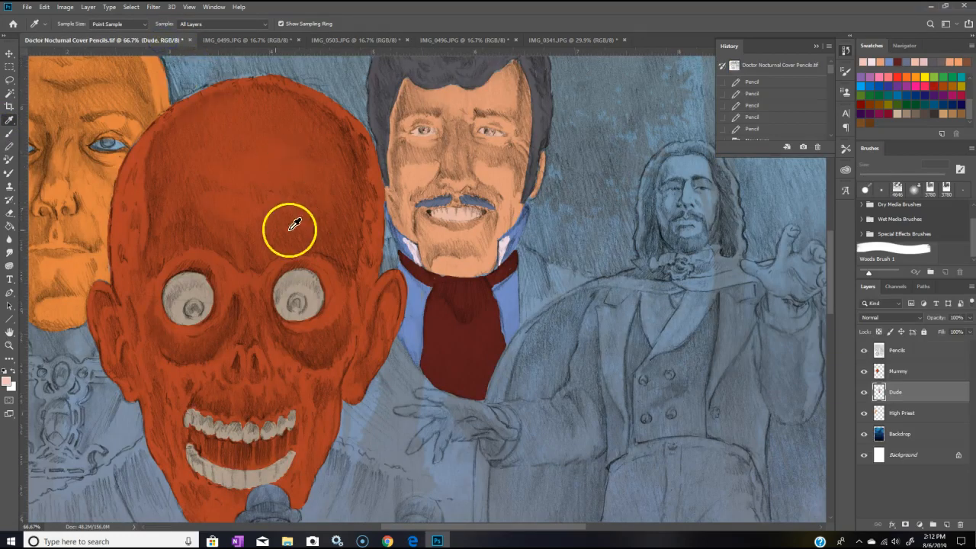
Step: Add pink Pencil accents along the inner collar edges on both sides of the man's chin
left_click(10, 146)
left_click_drag(499, 242, 497, 256)
left_click(417, 245)
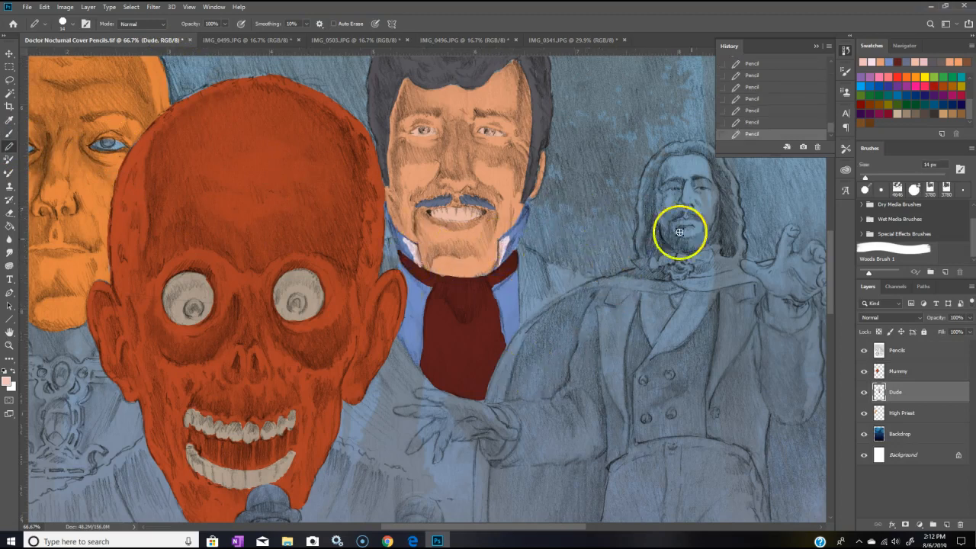
Step: Sample black from the shoulder of the man's jacket in IMG_0503.JPG and return to the cover
left_click(361, 40)
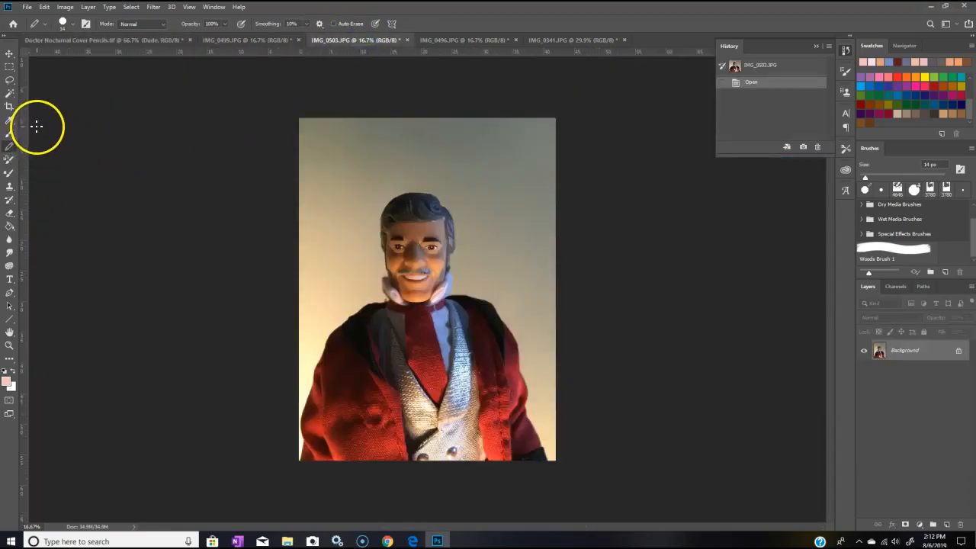
left_click(10, 119)
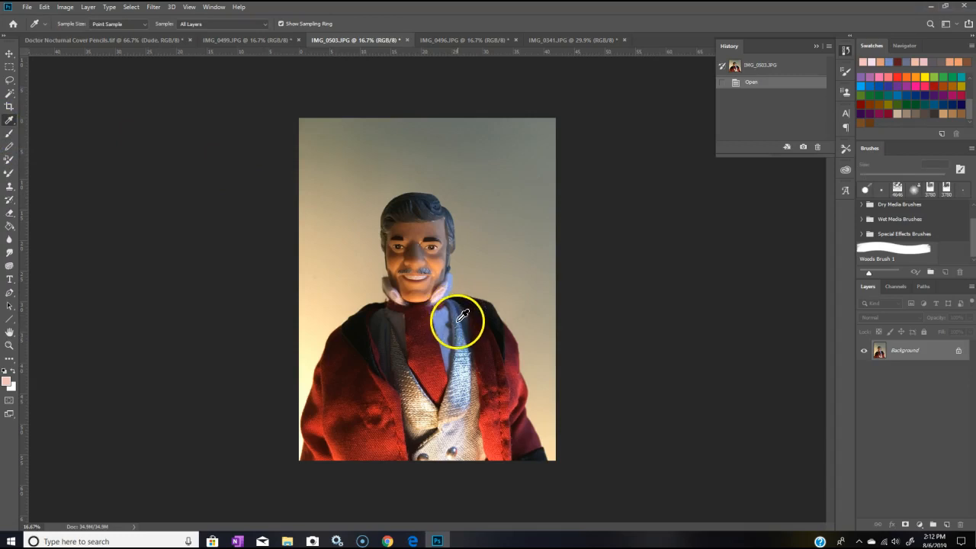
left_click(478, 297)
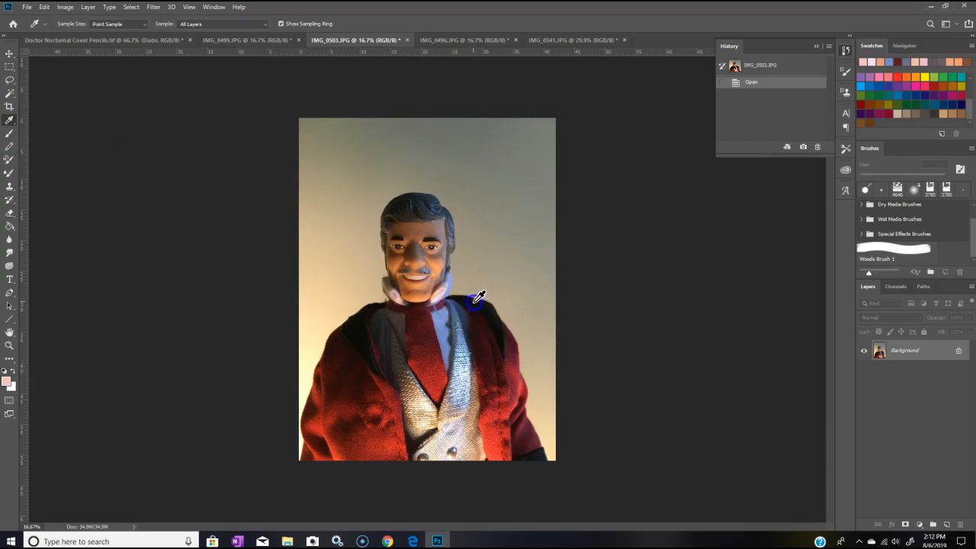
left_click(132, 39)
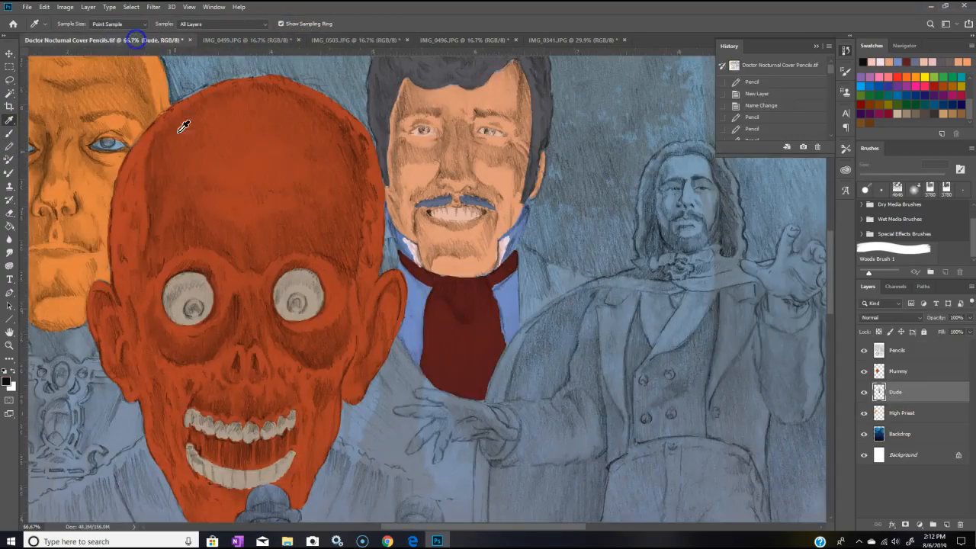
Step: Draw the man's jacket shoulders in black with the 14 px Pencil and fill the outlined shoulder beside the caped figure using the Paint Bucket
left_click(11, 146)
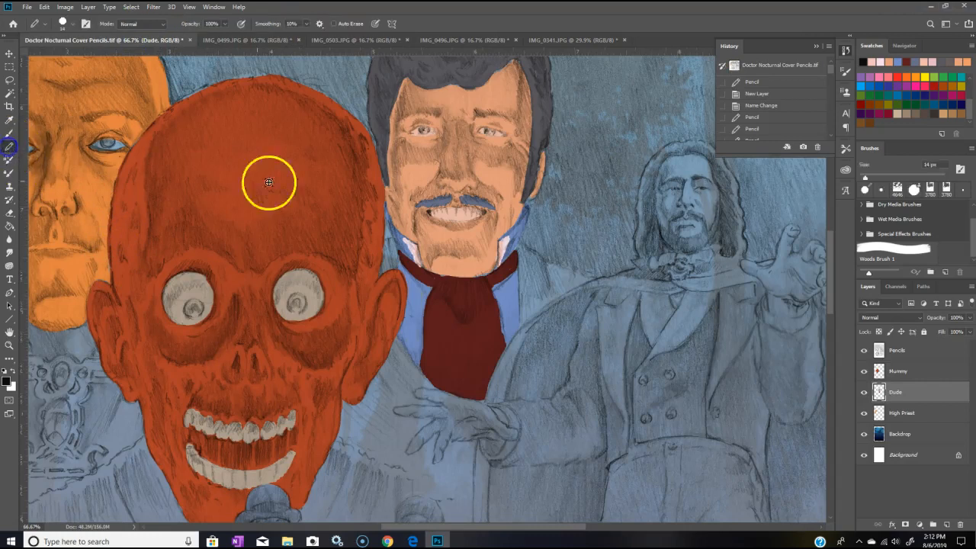
left_click_drag(520, 251, 519, 284)
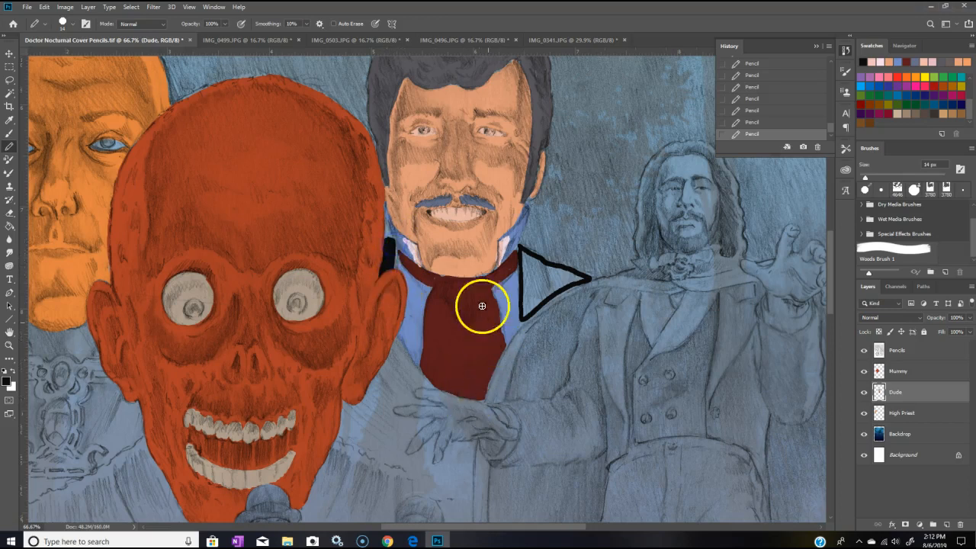
left_click(12, 227)
left_click(539, 279)
Step: Sample a medium blue from the upper silver vest beside the shirt in IMG_0503.JPG and return to the cover
left_click_drag(830, 293, 825, 327)
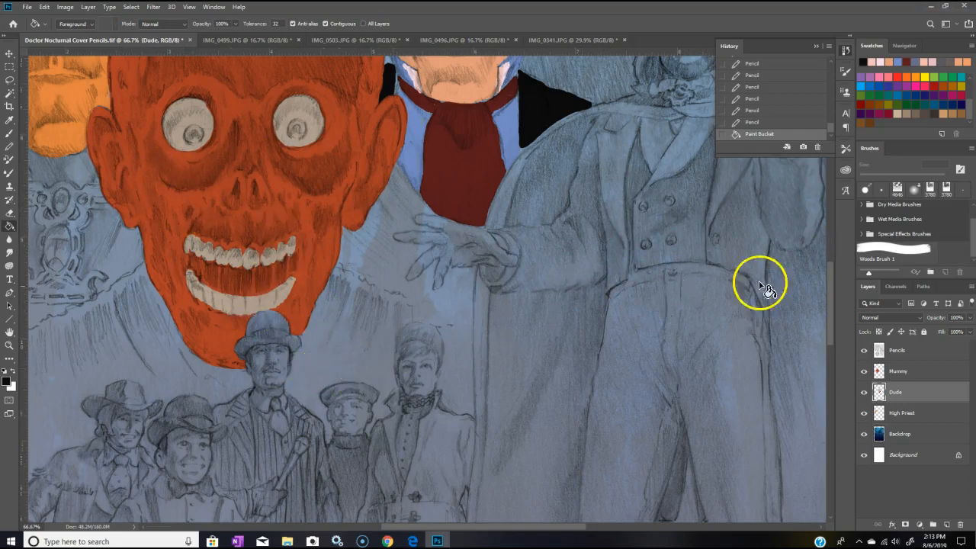
mouse_move(829, 293)
left_mouse_down()
mouse_move(834, 256)
mouse_move(837, 276)
left_mouse_up()
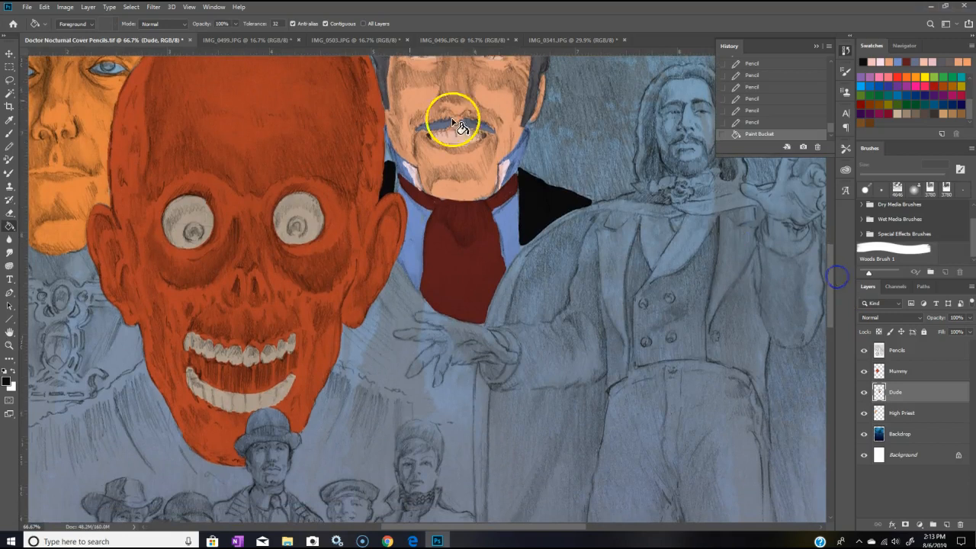
left_click(331, 40)
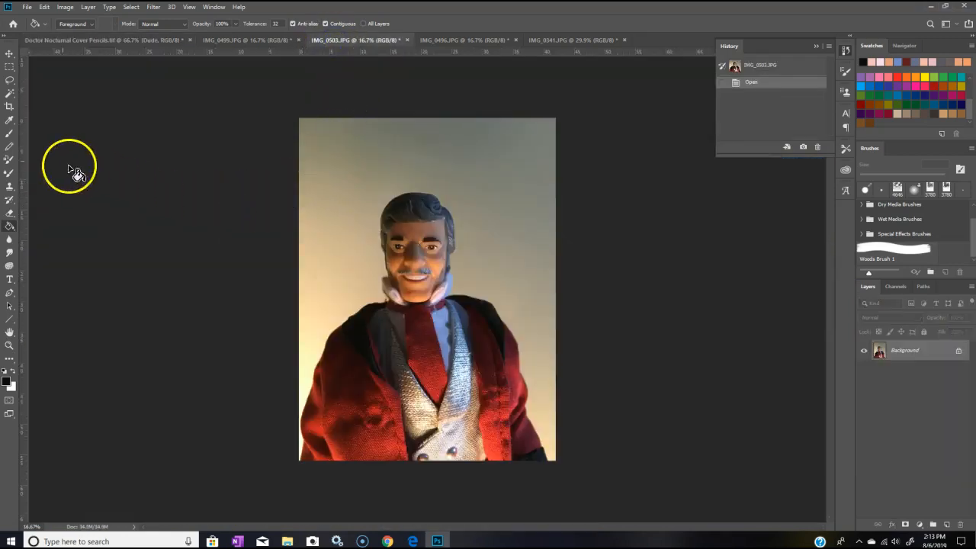
left_click(9, 120)
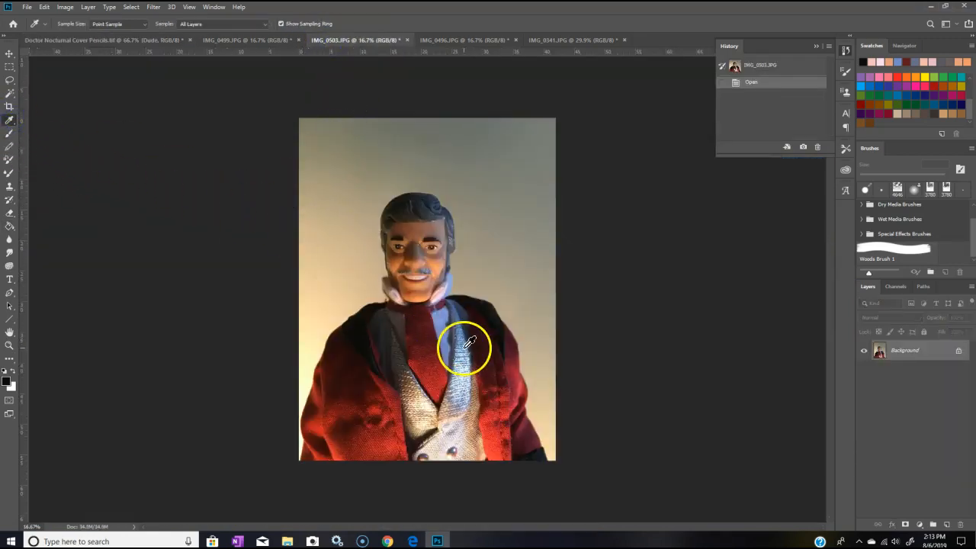
left_click(467, 341)
left_click(468, 344)
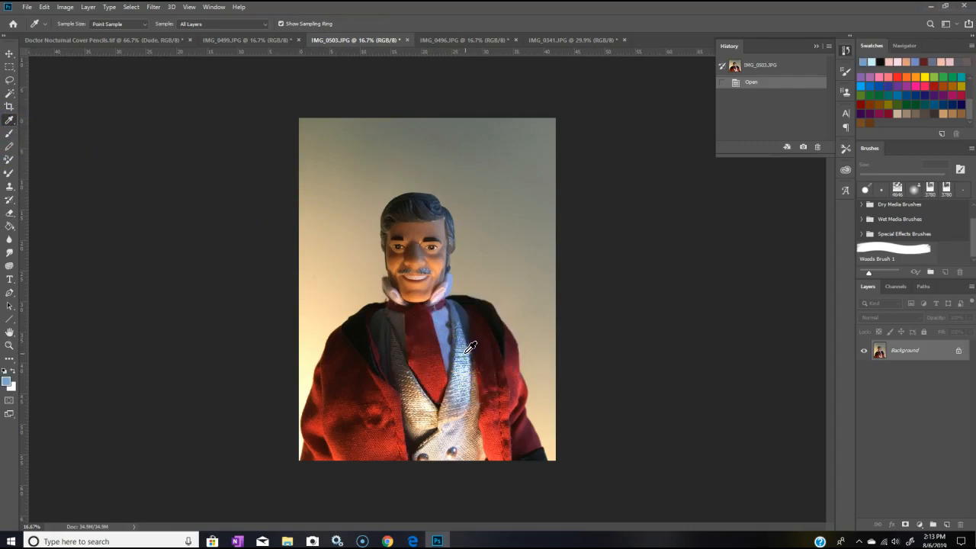
left_click(469, 348)
mouse_move(463, 347)
left_mouse_down()
mouse_move(405, 353)
mouse_move(406, 371)
mouse_move(468, 363)
left_mouse_up()
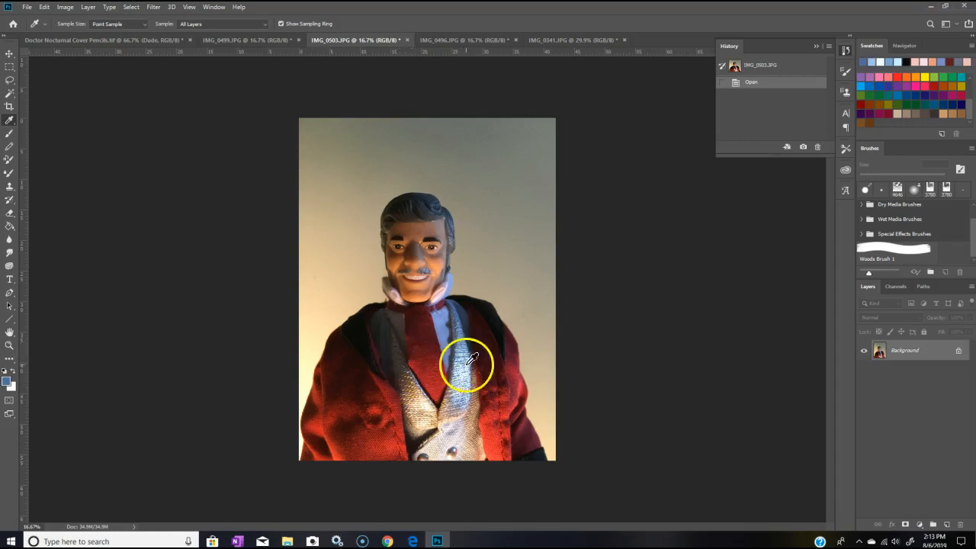
left_click(471, 348)
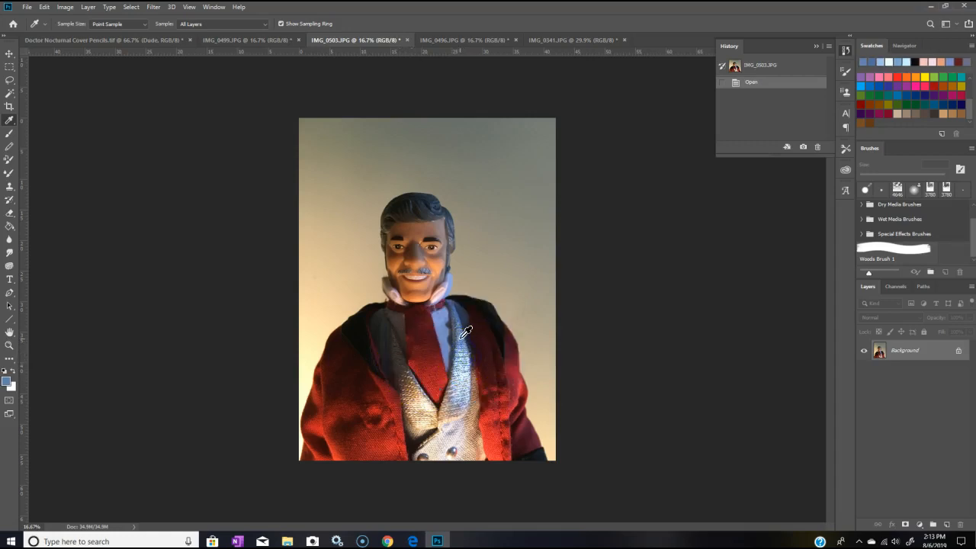
left_click(147, 40)
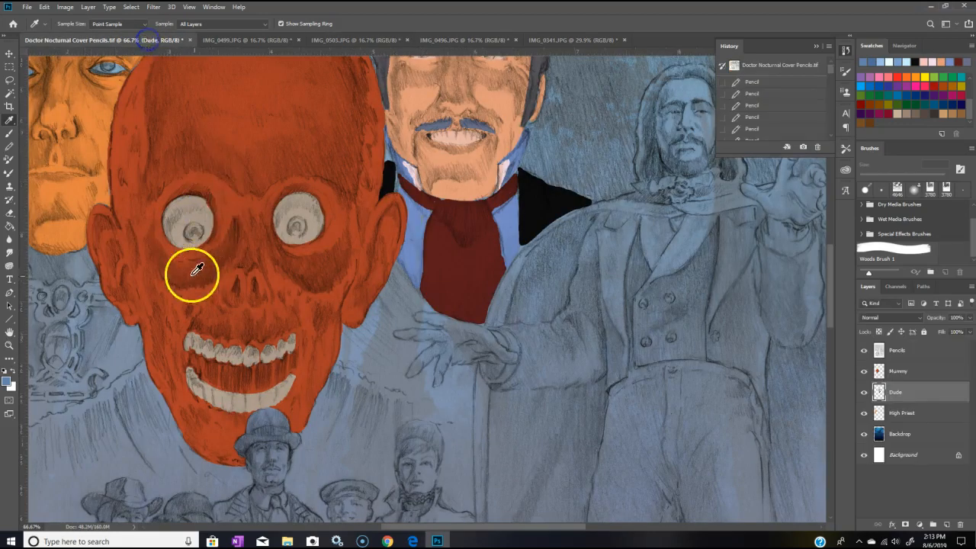
Step: Paint the man's upper vest blue with the 14 px Pencil, between the mummy's ear and the caped figure's outstretched hand
left_click(10, 148)
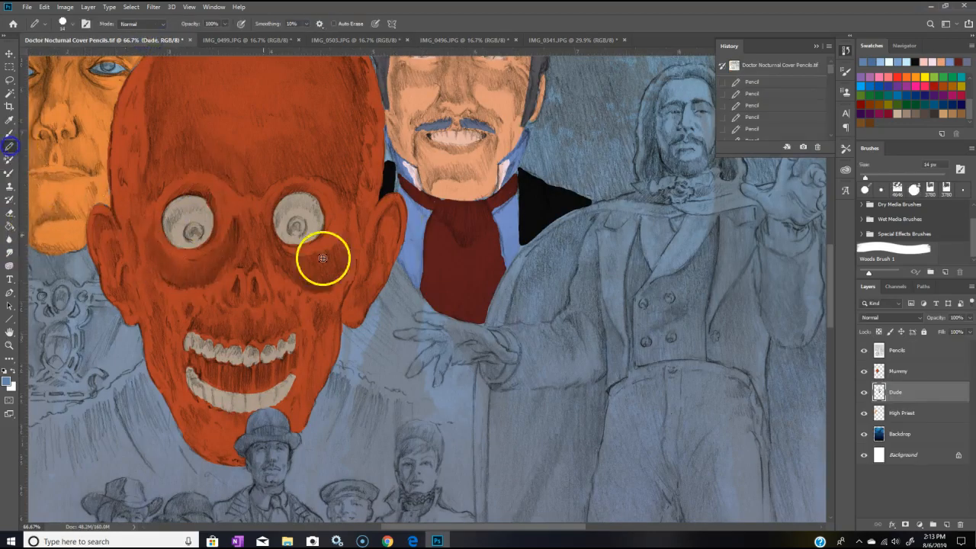
left_click_drag(396, 316, 406, 296)
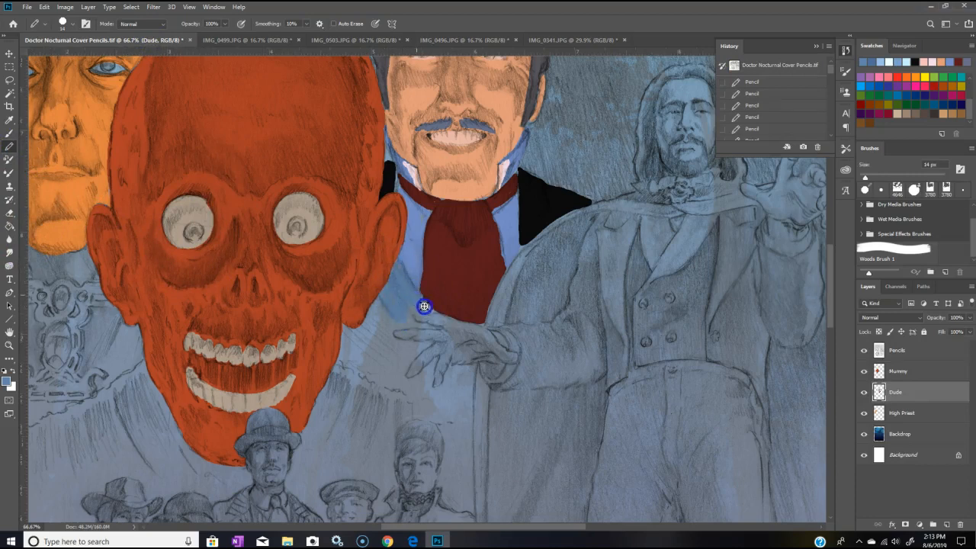
left_click_drag(436, 328, 432, 312)
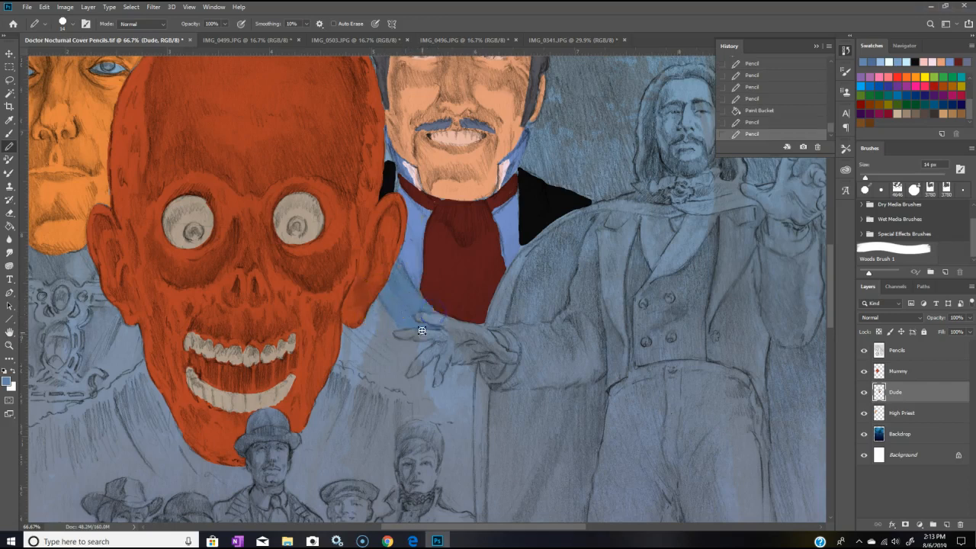
Step: Sample a pale pinkish grey from the lower part of the vest in IMG_0503.JPG and return to the cover
left_click(333, 40)
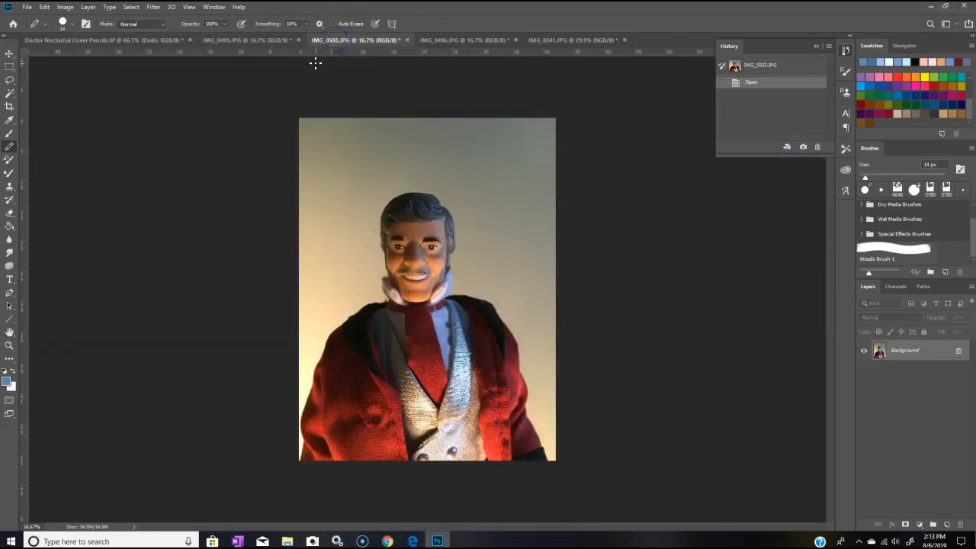
left_click(9, 120)
left_click(450, 432)
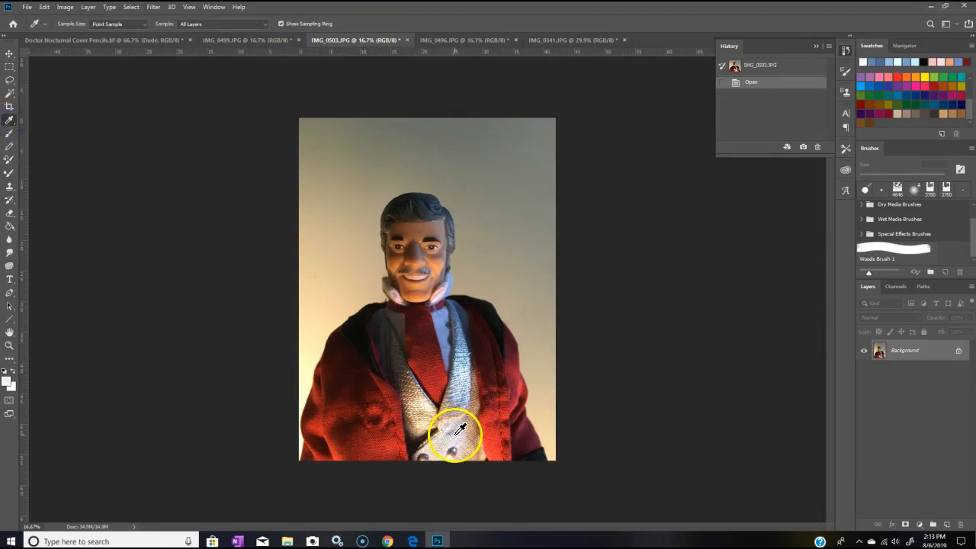
left_click(463, 433)
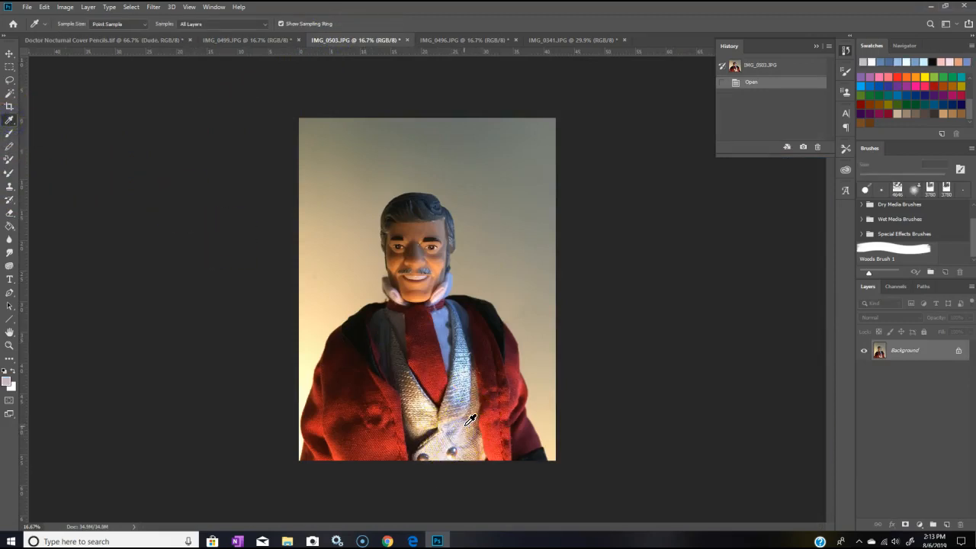
left_click(464, 424)
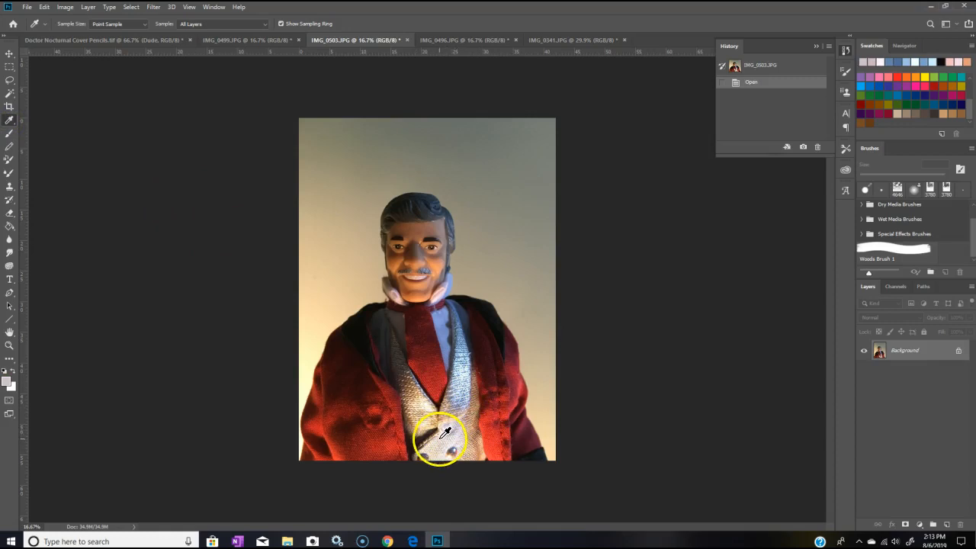
left_click(445, 432)
left_click(432, 439)
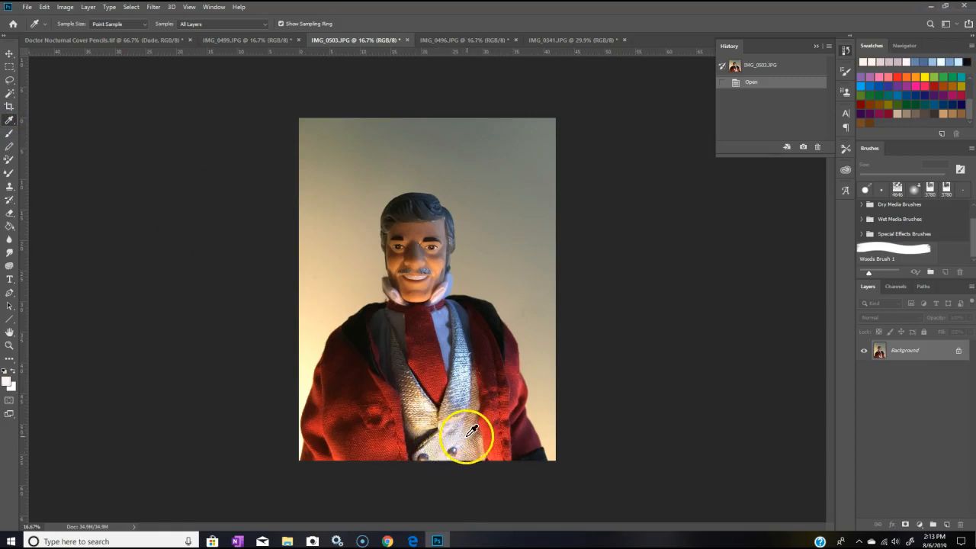
left_click(423, 428)
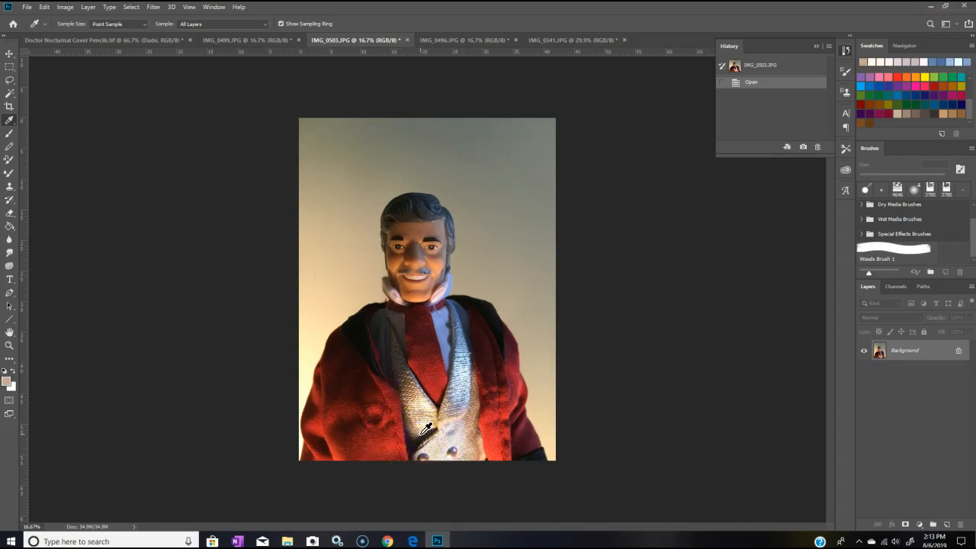
left_click(421, 434)
left_click(451, 431)
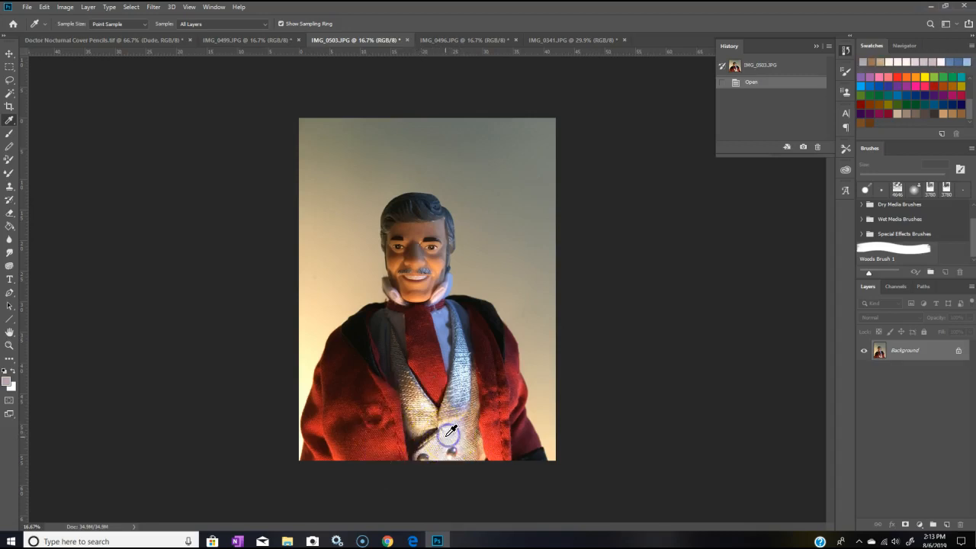
left_click(454, 437)
left_click(453, 429)
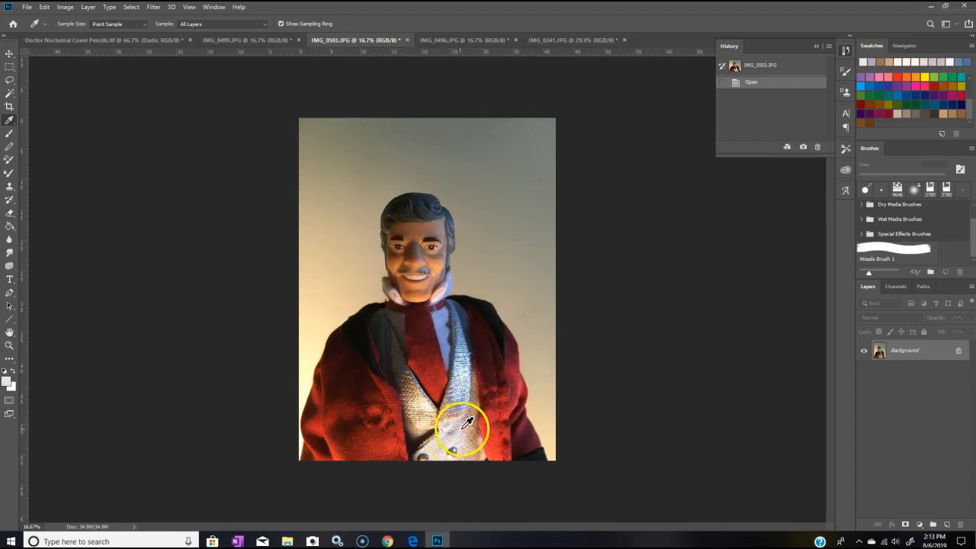
left_click(465, 424)
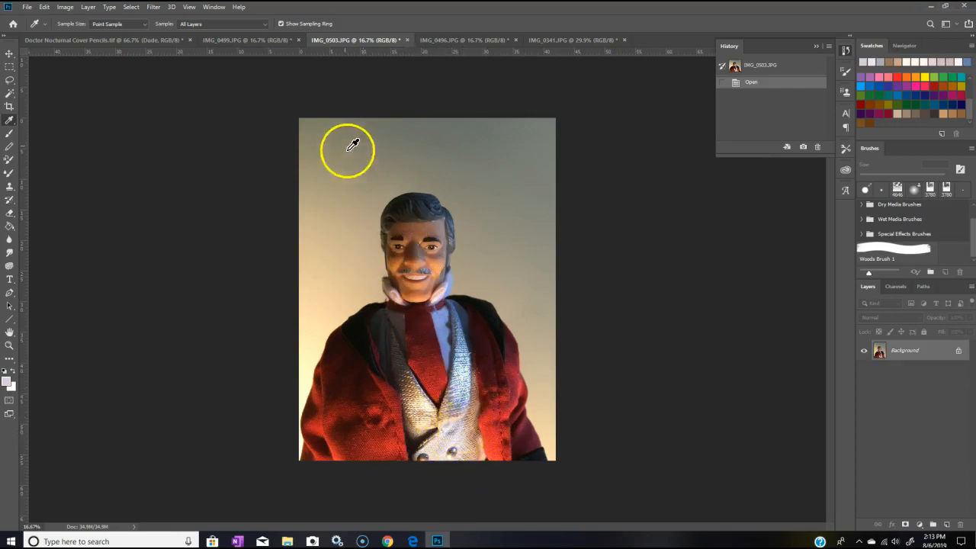
left_click(135, 38)
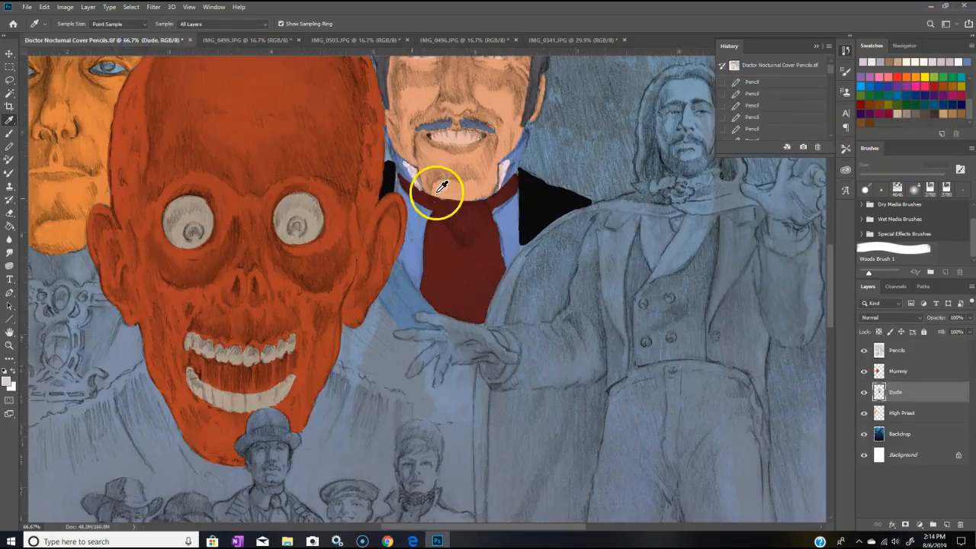
Step: Change the foreground colour to pale blue #c7e0e1 and add Pencil strokes to the vest beside the mummy's ear
left_click(7, 384)
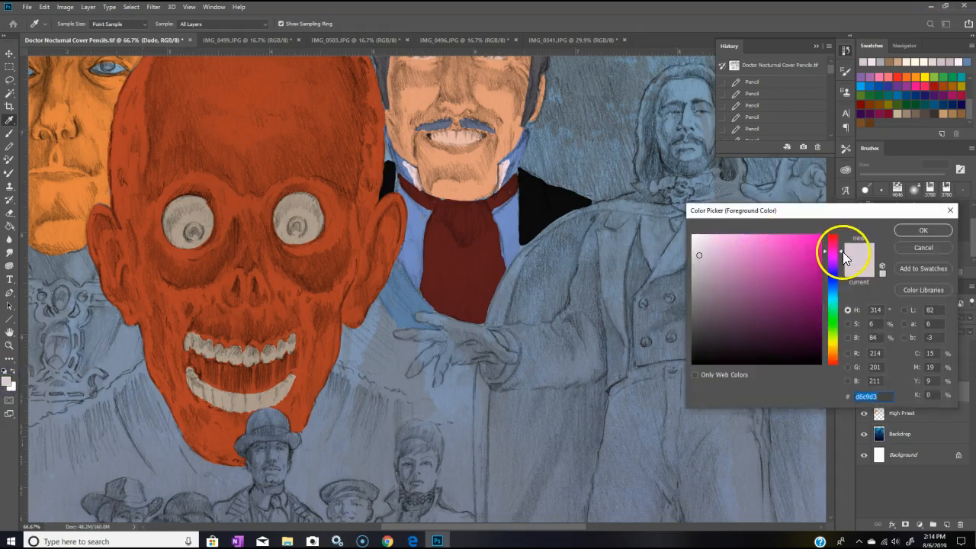
left_click_drag(841, 253, 839, 298)
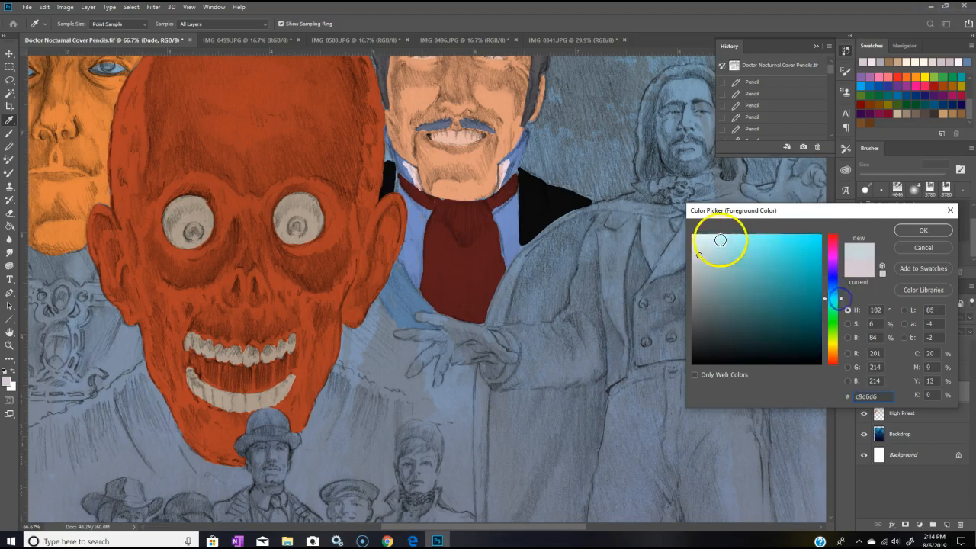
left_click_drag(707, 250, 710, 247)
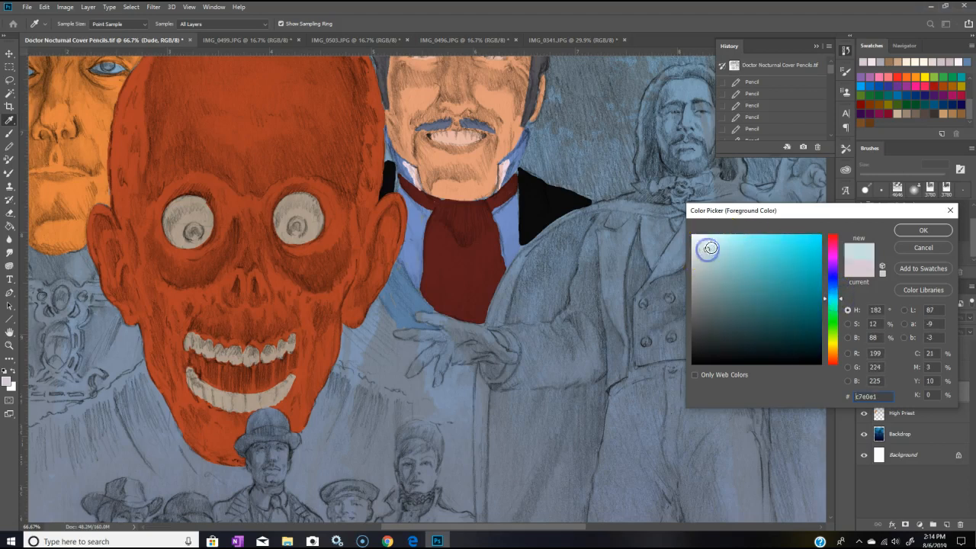
left_click(913, 232)
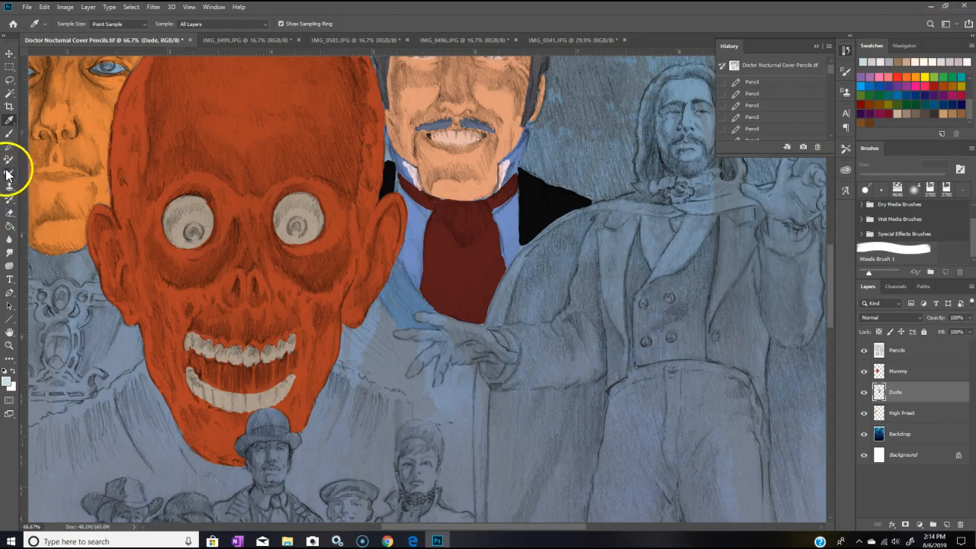
left_click(10, 145)
left_click(378, 301)
left_click_drag(374, 309, 368, 322)
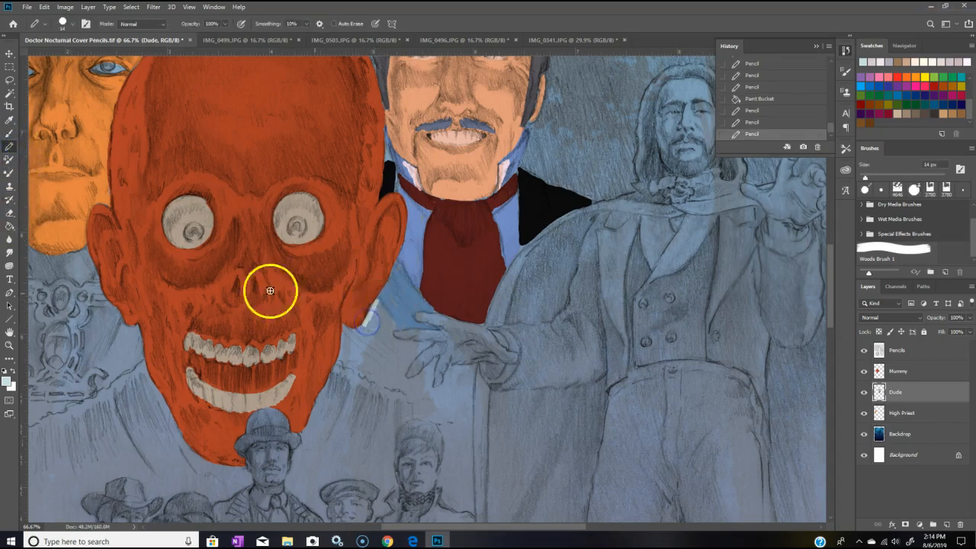
Step: Set the foreground colour to dark grey #586768, outline the lower vest around the caped figure's hand with the Pencil, and fill it
left_click(9, 381)
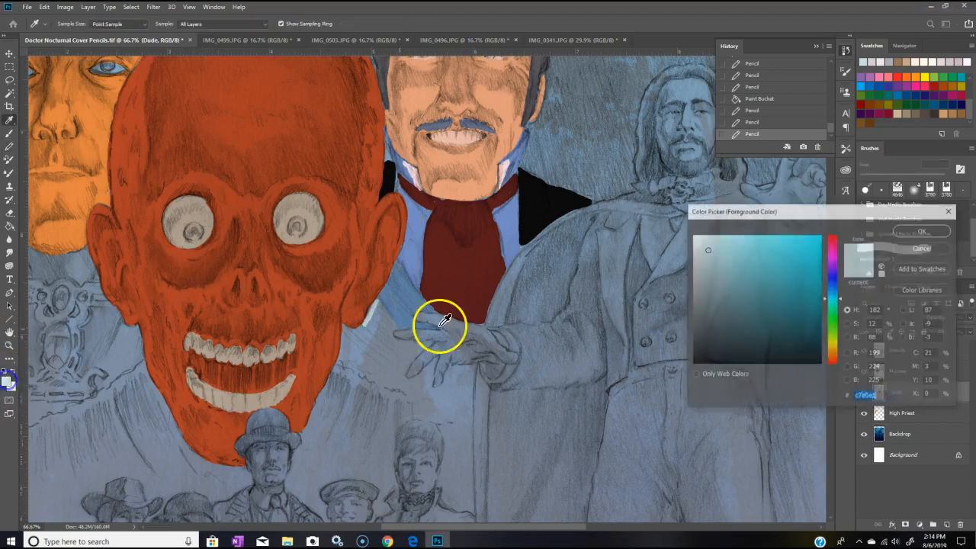
left_click(713, 312)
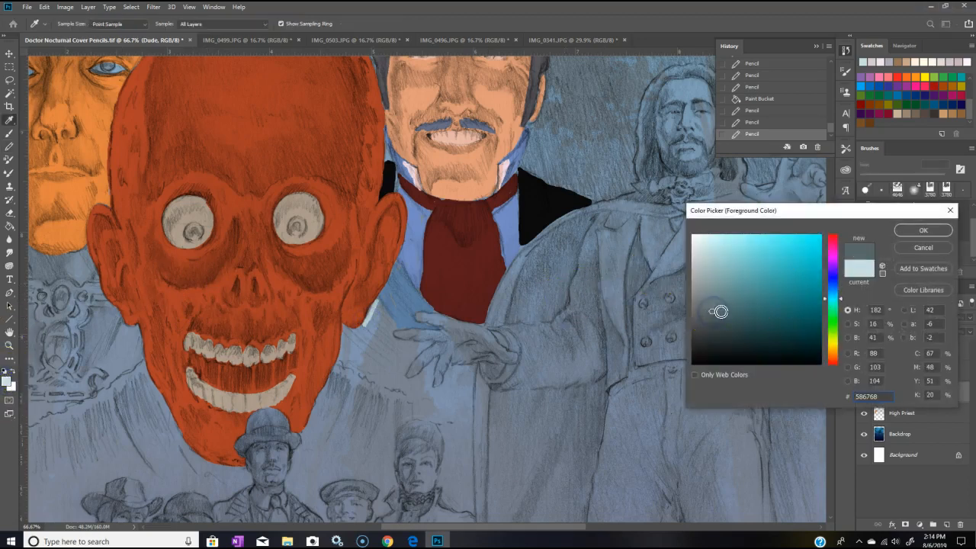
left_click(919, 231)
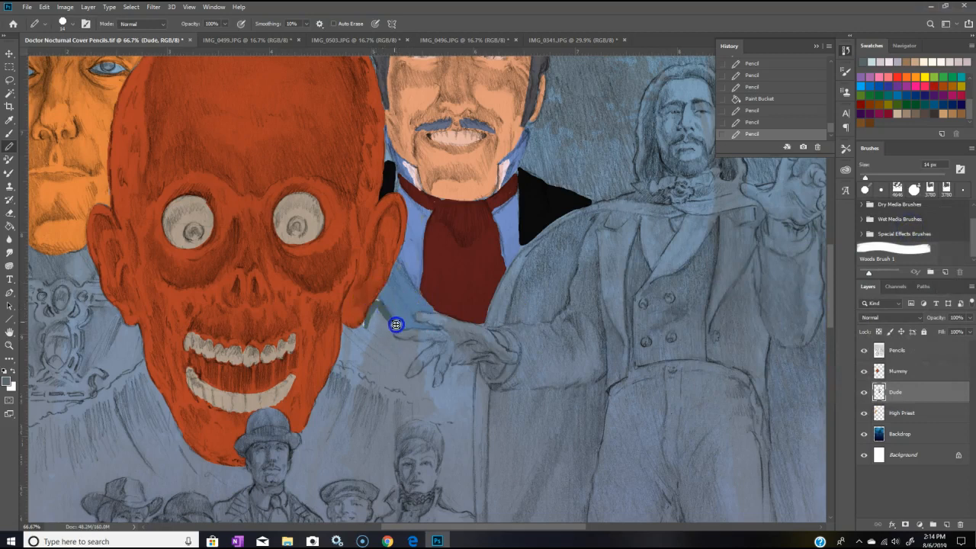
left_click_drag(421, 352, 411, 362)
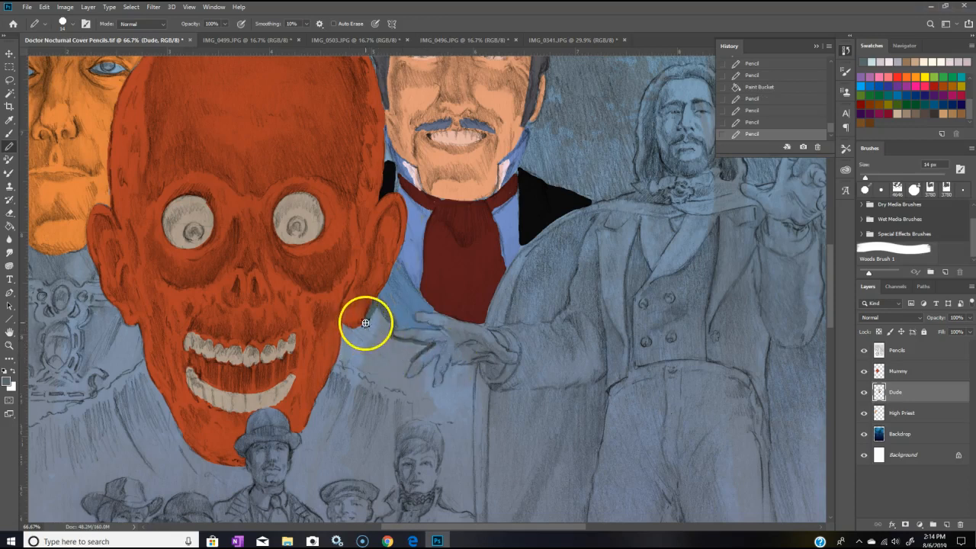
left_click_drag(396, 328, 374, 306)
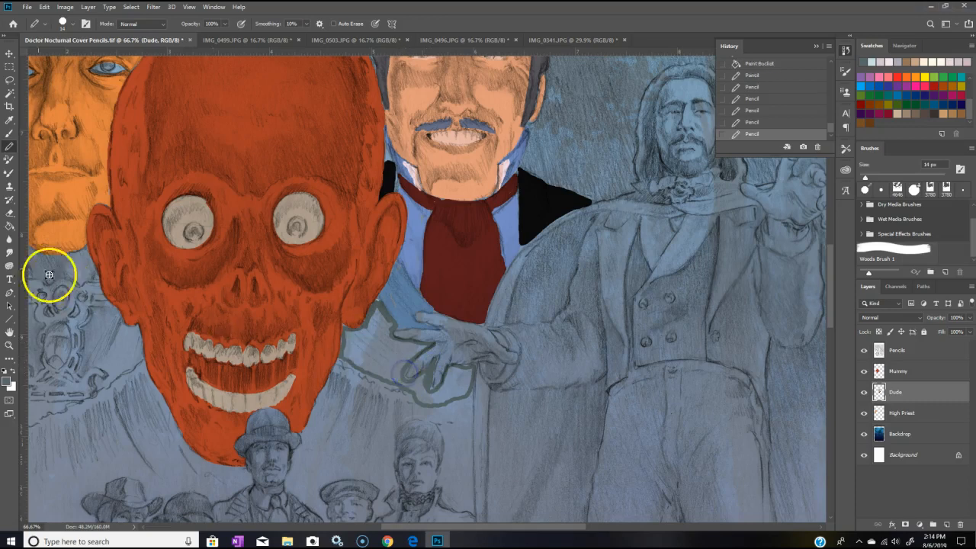
left_click(10, 226)
left_click(357, 348)
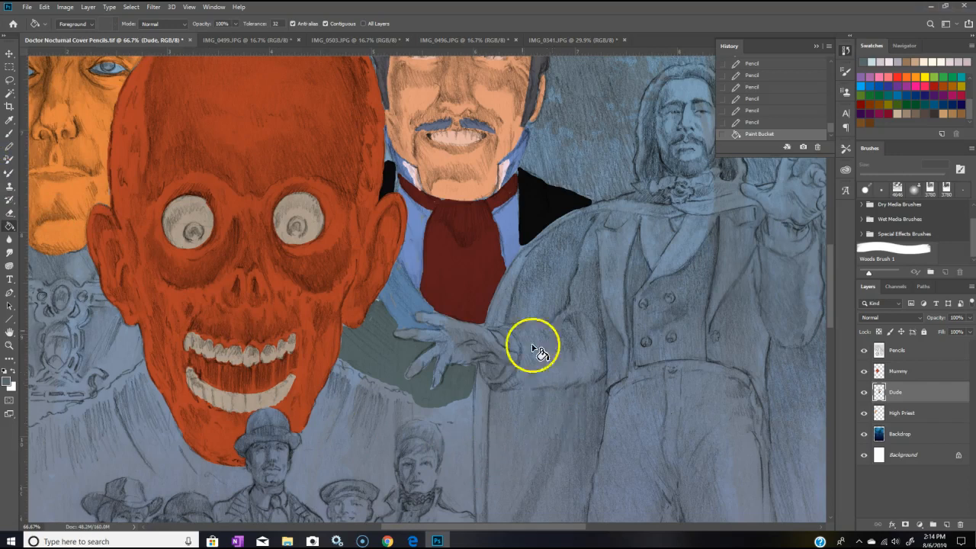
Step: Sample brown and light orange from the mummy's wrappings in IMG_0499.JPG, keeping light orange as the foreground colour, and return to the cover with the Pencil
left_click_drag(830, 309, 826, 341)
left_click_drag(541, 527, 510, 527)
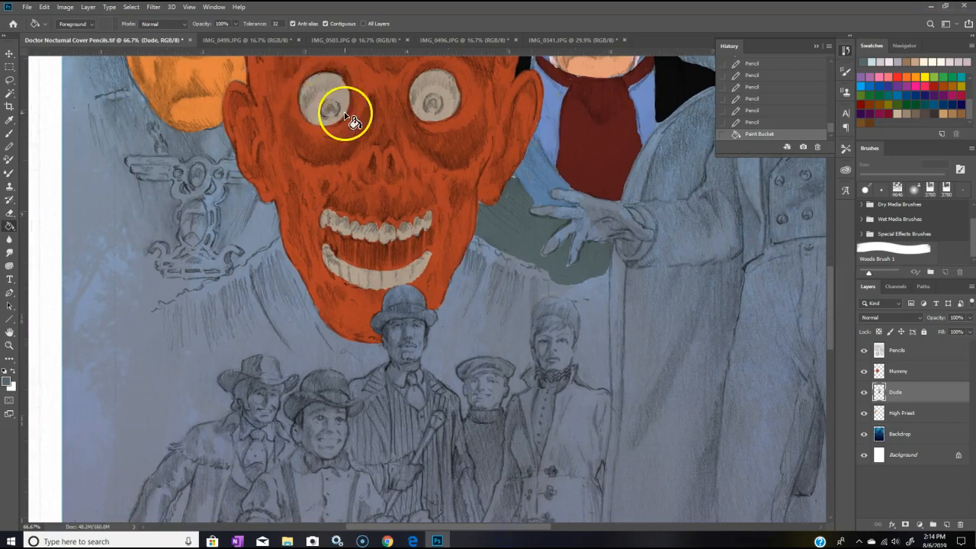
left_click(237, 39)
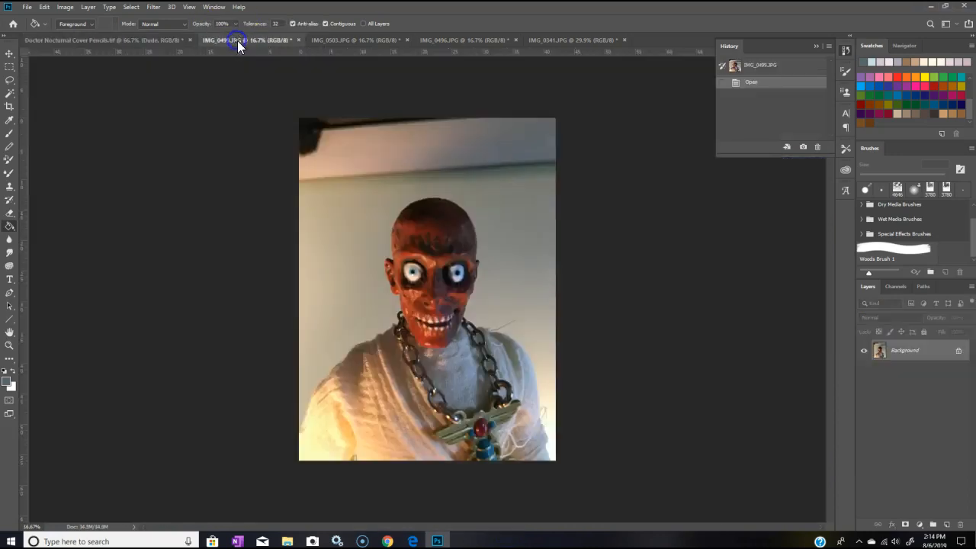
left_click(9, 119)
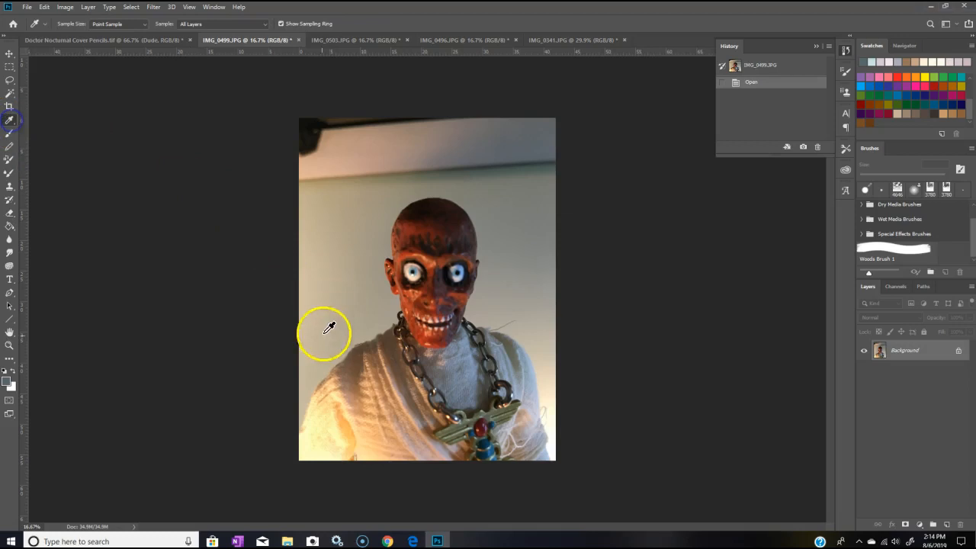
left_click(350, 369)
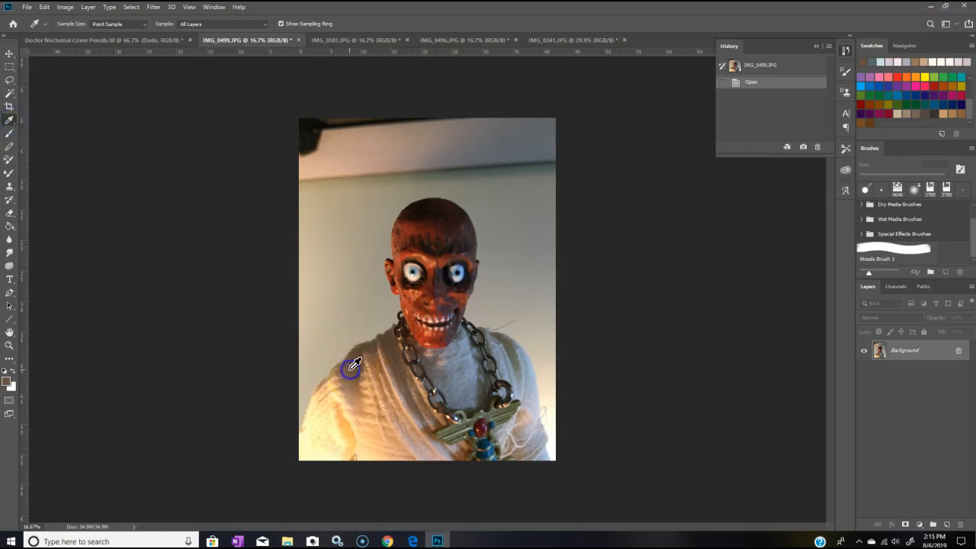
left_click(13, 371)
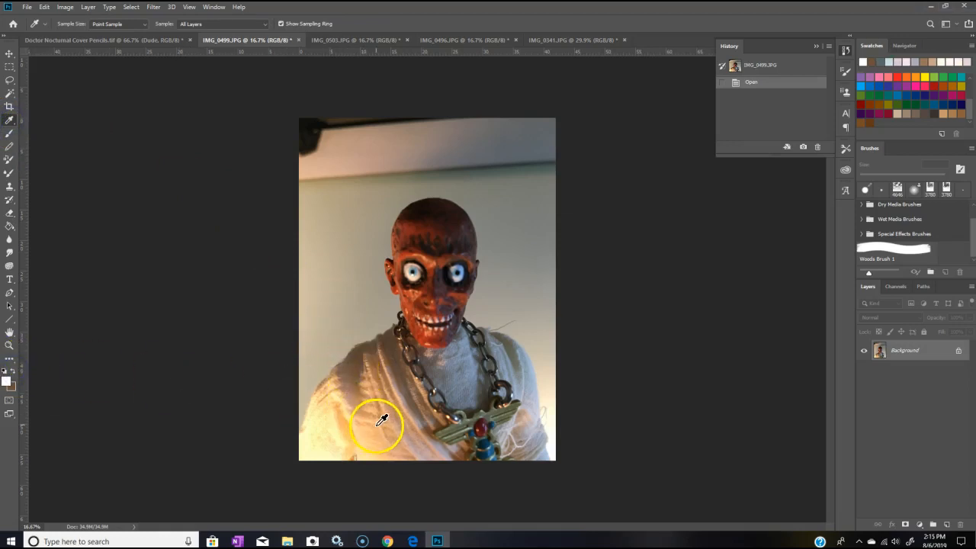
left_click(375, 434)
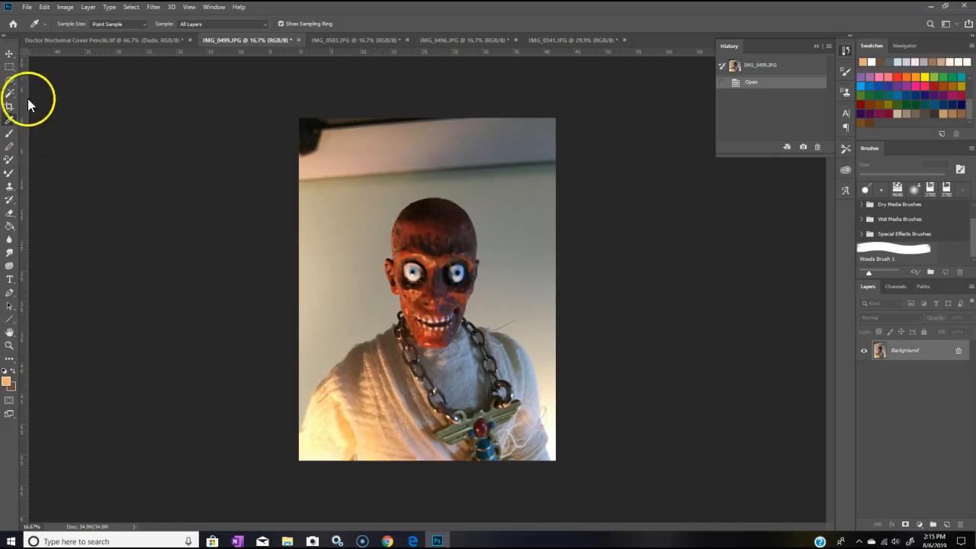
left_click(137, 42)
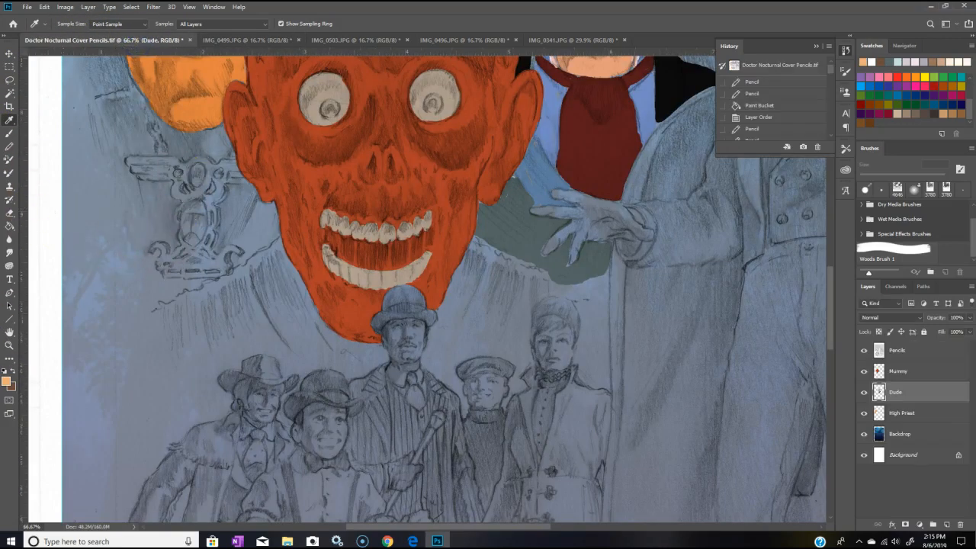
left_click(10, 147)
left_click_drag(280, 246, 267, 251)
left_click(44, 9)
left_click(54, 16)
Step: On the Mummy layer, outline the mummy's shoulder below the ornate emblem and the collar edge under the chin in light orange with the 14 px Pencil
left_click(911, 371)
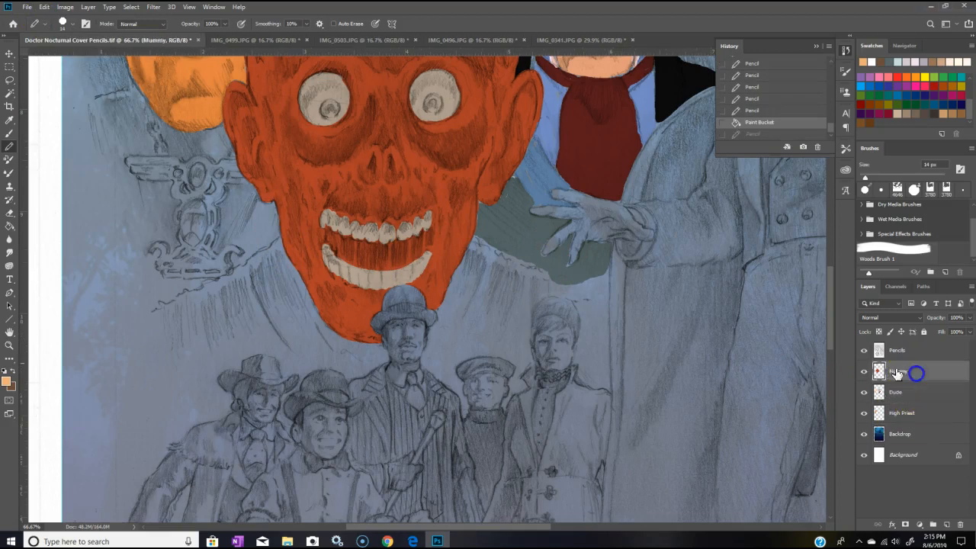
left_click_drag(279, 236, 259, 255)
left_click_drag(151, 314, 151, 315)
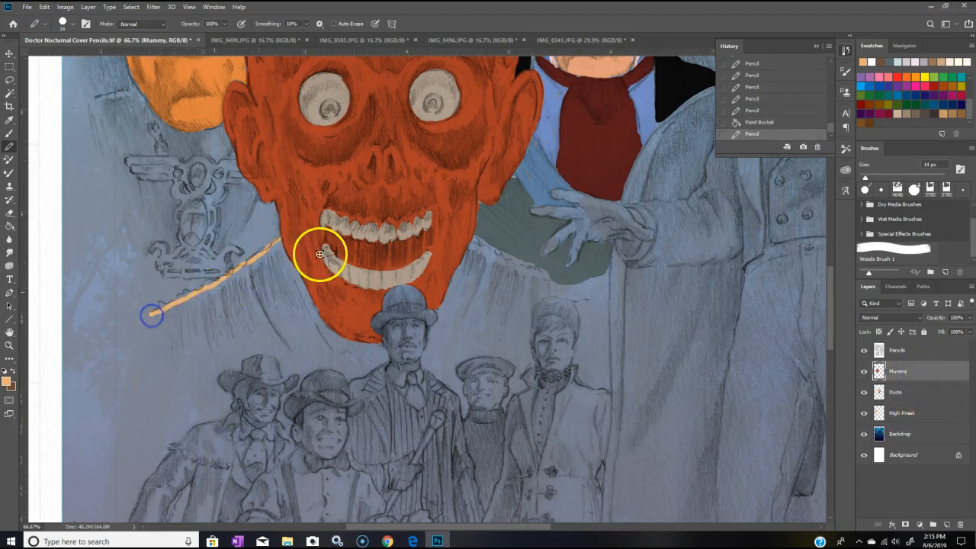
left_click_drag(281, 240, 293, 268)
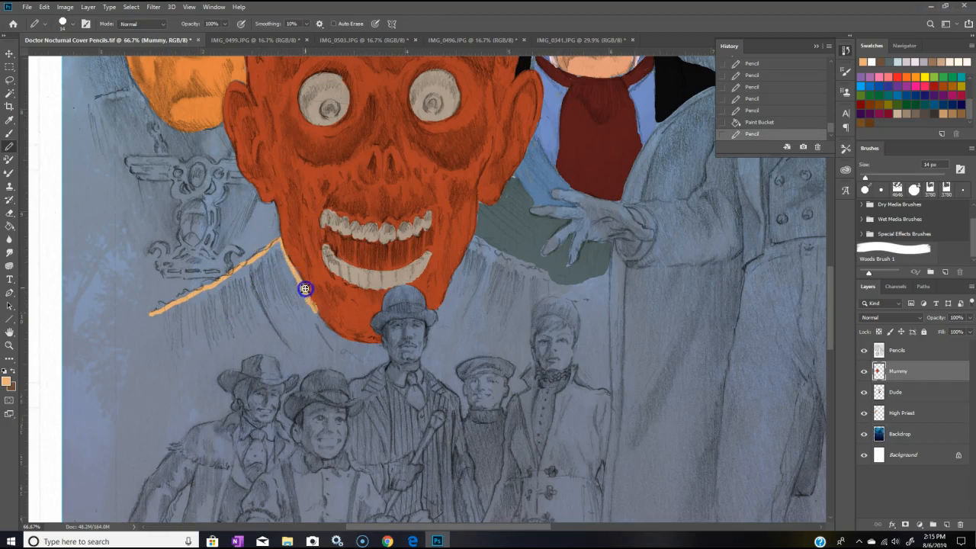
left_click_drag(387, 357, 388, 360)
Step: Outline the mummy's other shoulder around the bowler, flat cap, bareheaded figure and cloak edge in light orange, and erase the overshoot at the cloak
left_click_drag(474, 239, 462, 262)
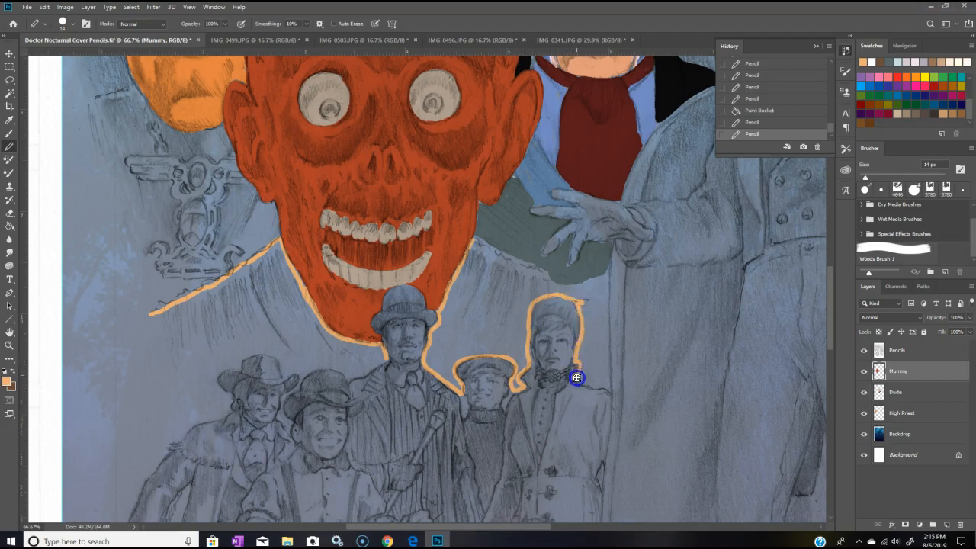
left_click_drag(597, 387, 608, 390)
right_click(608, 391)
left_click(610, 294)
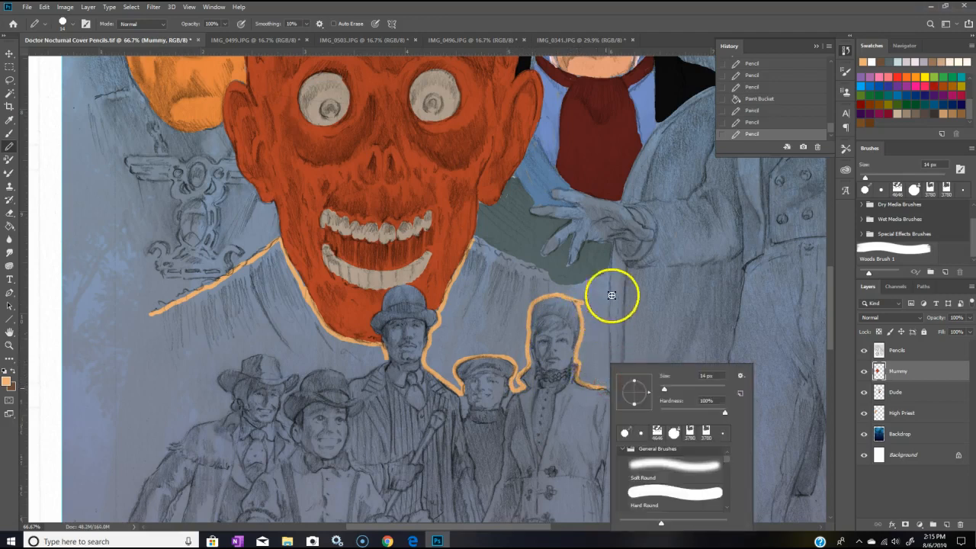
left_click_drag(605, 279, 611, 393)
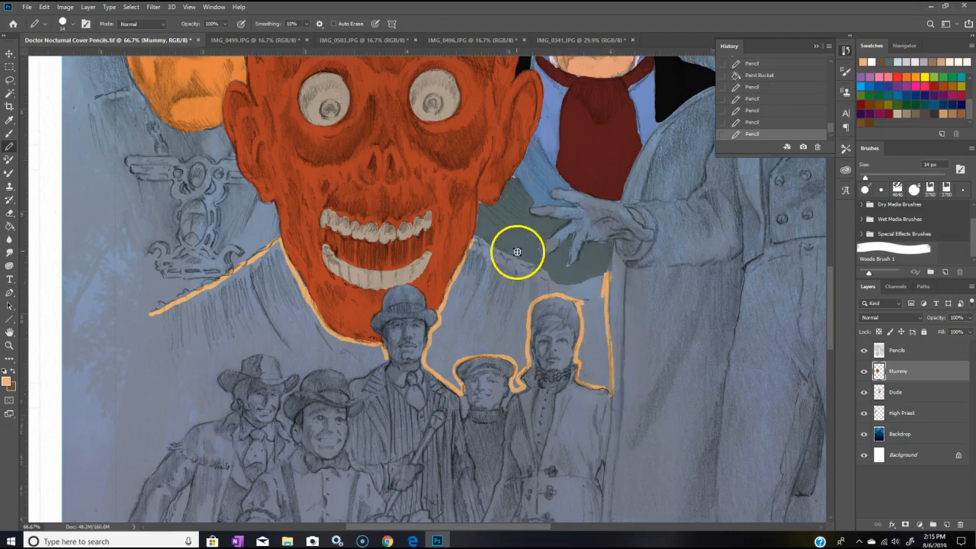
left_click_drag(478, 234, 510, 250)
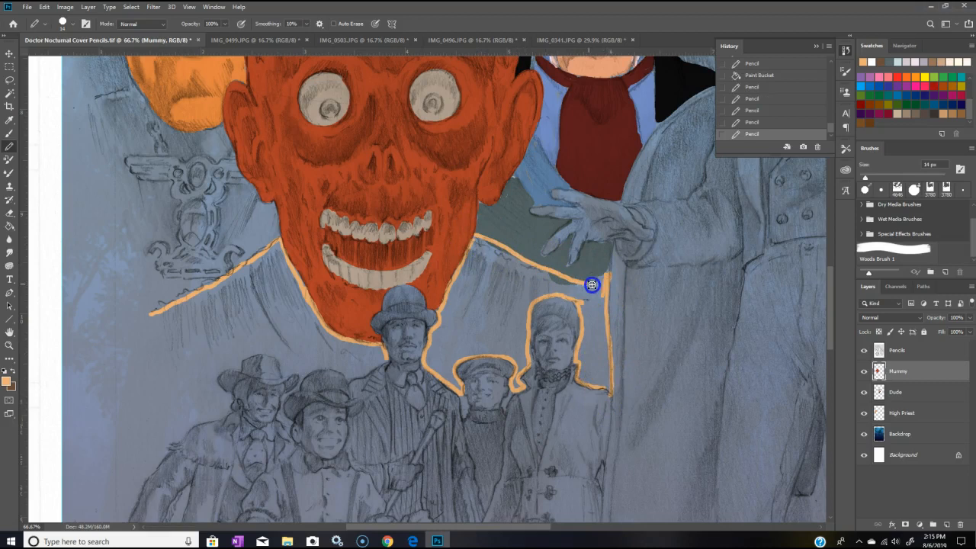
left_click_drag(608, 292, 607, 295)
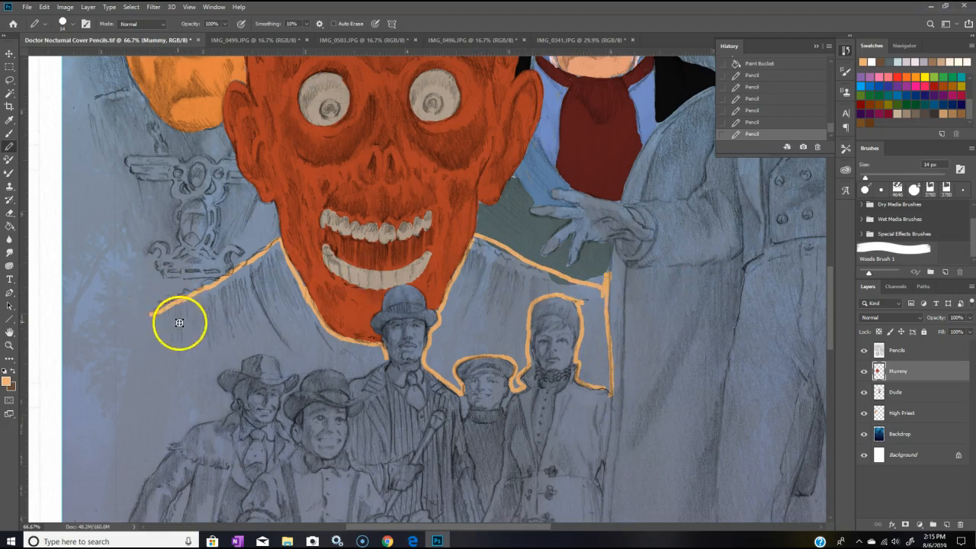
left_click_drag(606, 278, 603, 277)
left_click_drag(616, 281, 616, 281)
Step: Complete the outline over the bowler and cowboy hats and around the outer sleeve, and fill that shoulder light orange with the Paint Bucket
left_click_drag(385, 362, 366, 369)
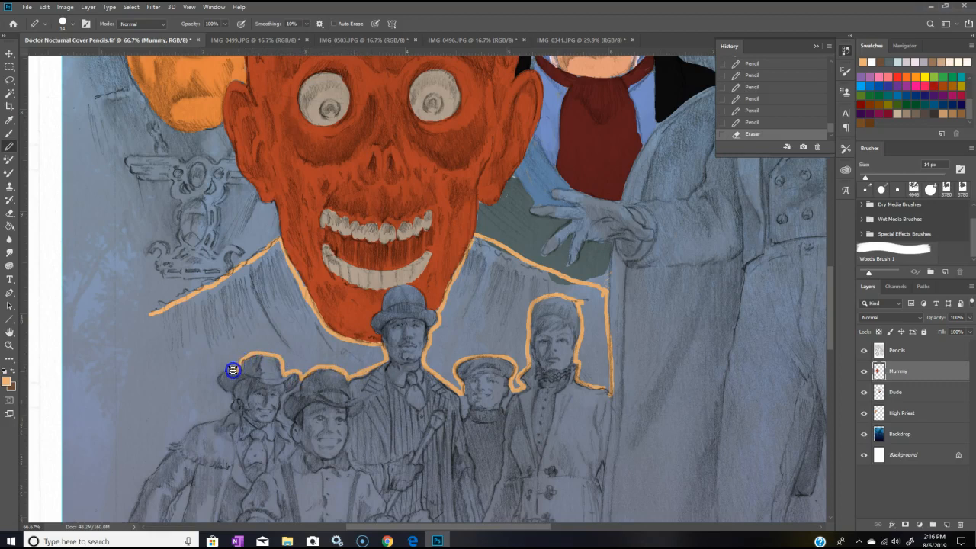
left_click_drag(179, 432, 179, 432)
left_click_drag(153, 316, 132, 325)
left_click_drag(124, 429, 122, 489)
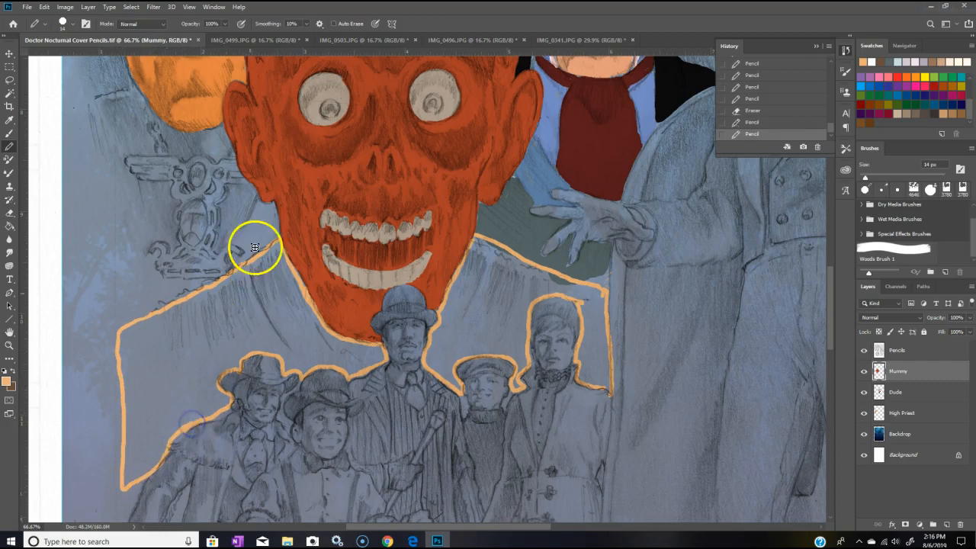
left_click(9, 227)
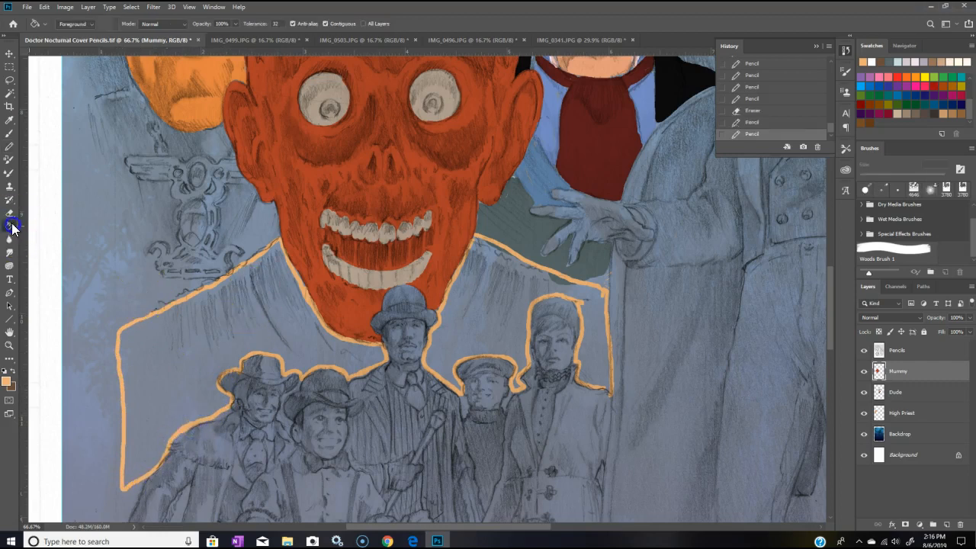
left_click(280, 317)
left_click(465, 327)
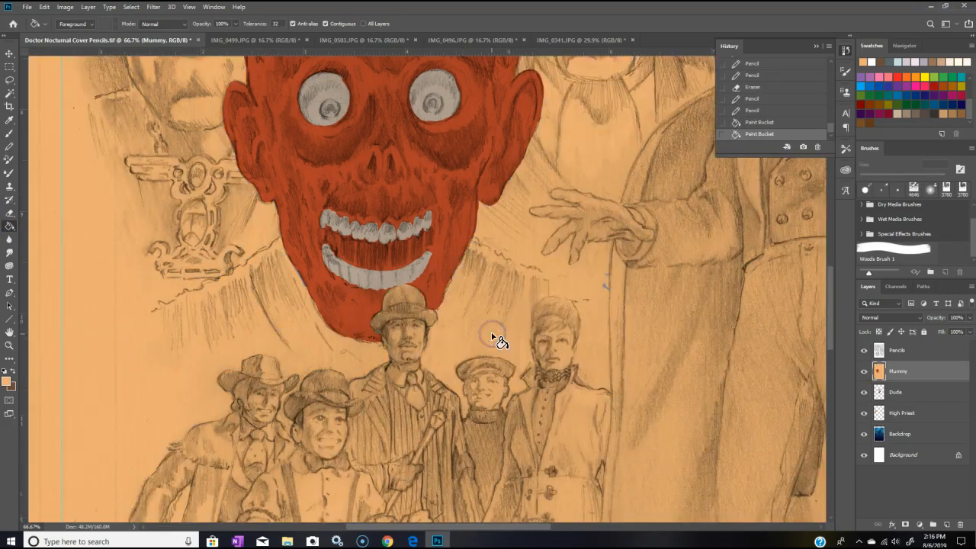
left_click(44, 7)
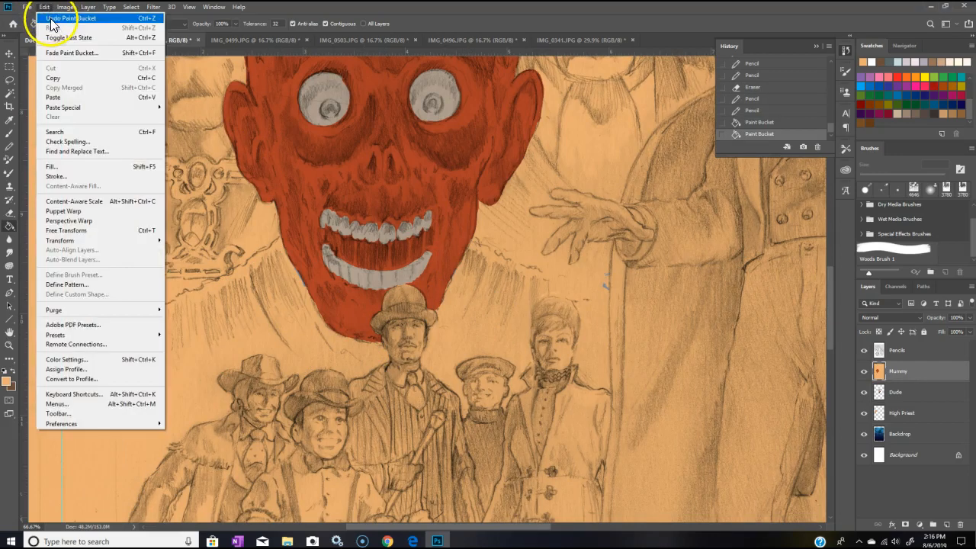
left_click(46, 19)
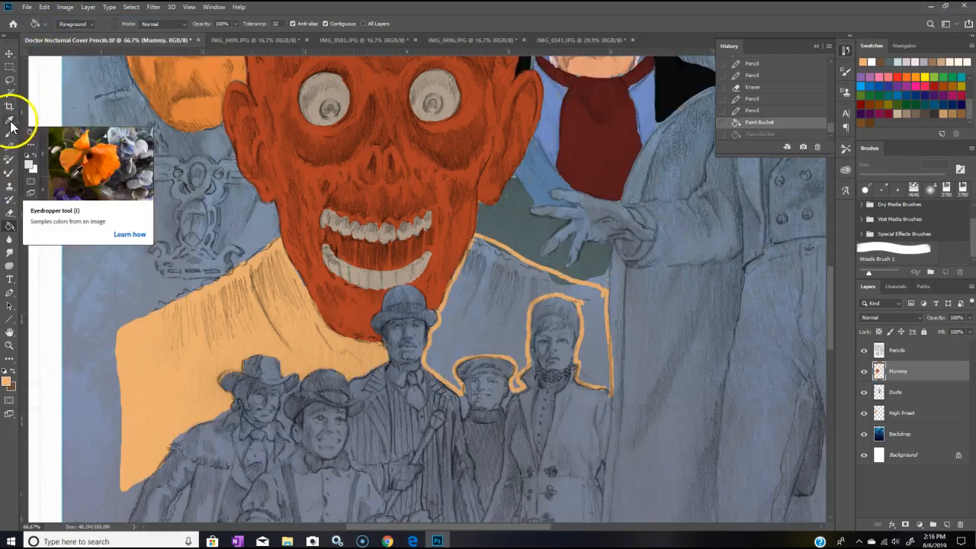
Step: Close the outline of the shoulder beside the caped figure with a Pencil stroke along the cloak edge, and fill it light orange
left_click(9, 158)
mouse_move(608, 290)
left_mouse_down()
mouse_move(580, 375)
mouse_move(607, 389)
left_mouse_up()
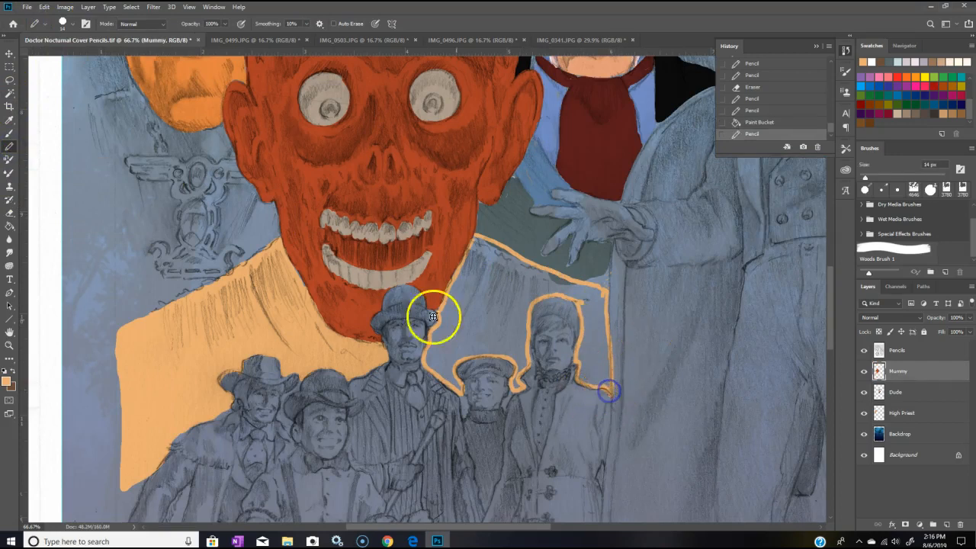
left_click(10, 227)
left_click(495, 296)
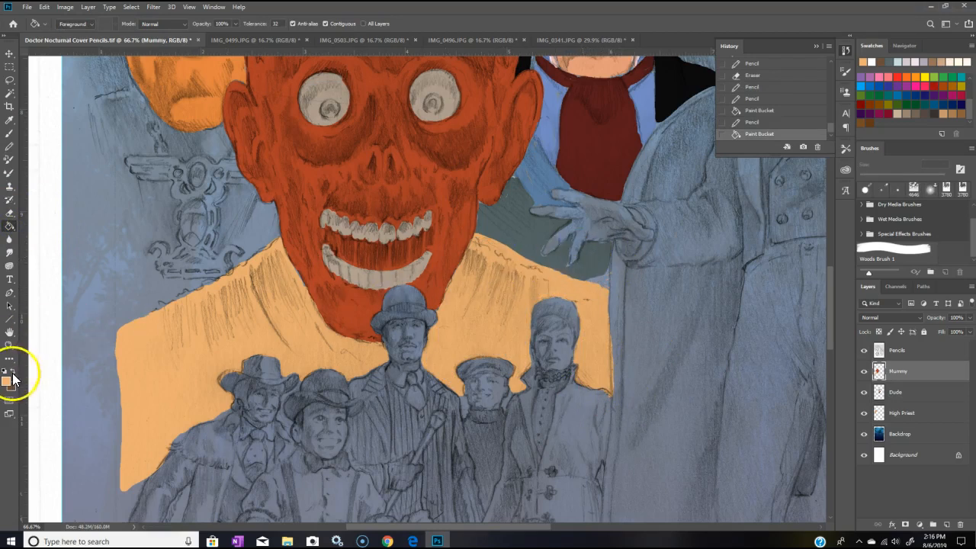
Step: Swap to the sampled brown and draw jagged shadow outlines on both of the mummy's shoulders with the 14 px Pencil
left_click(10, 145)
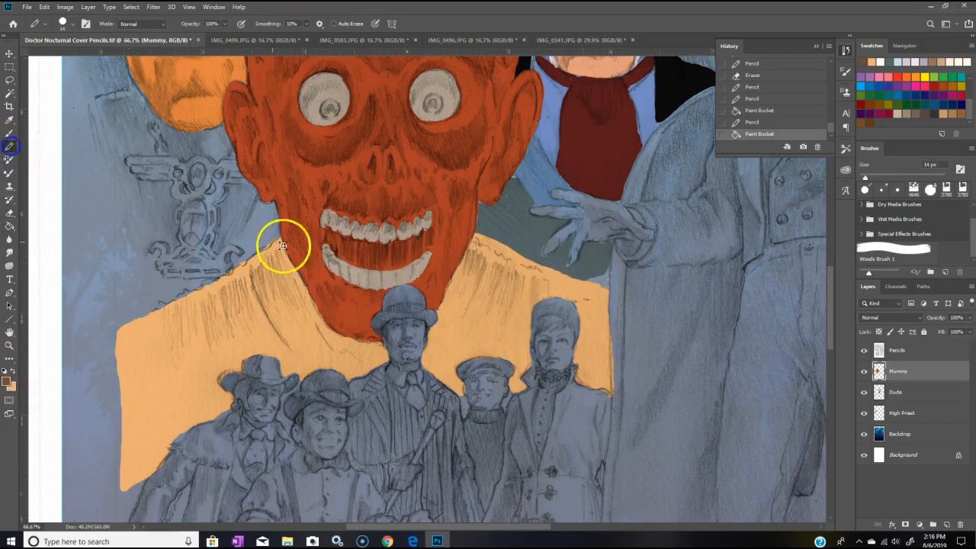
left_click_drag(276, 254, 243, 278)
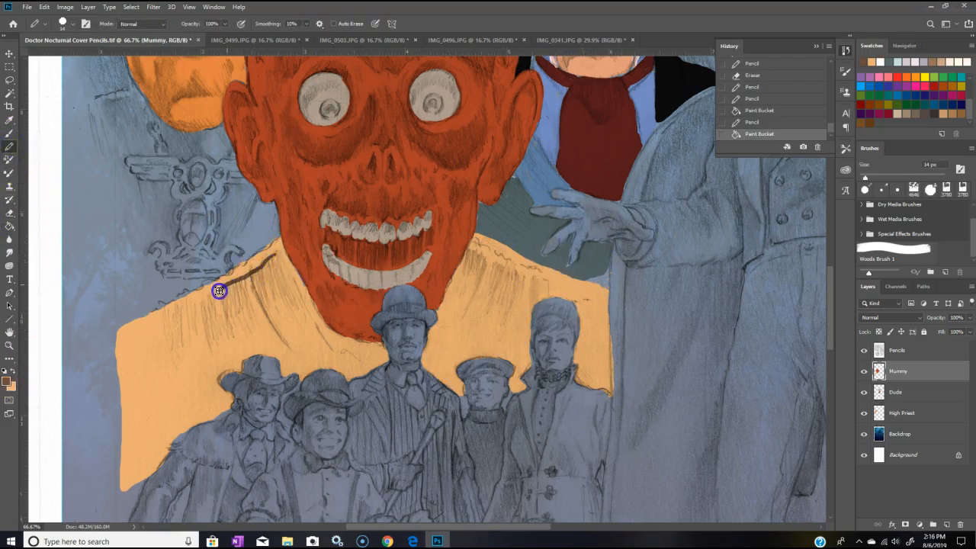
mouse_move(157, 335)
left_mouse_down()
mouse_move(212, 340)
mouse_move(232, 322)
mouse_move(258, 335)
mouse_move(262, 316)
mouse_move(289, 348)
mouse_move(320, 354)
left_mouse_up()
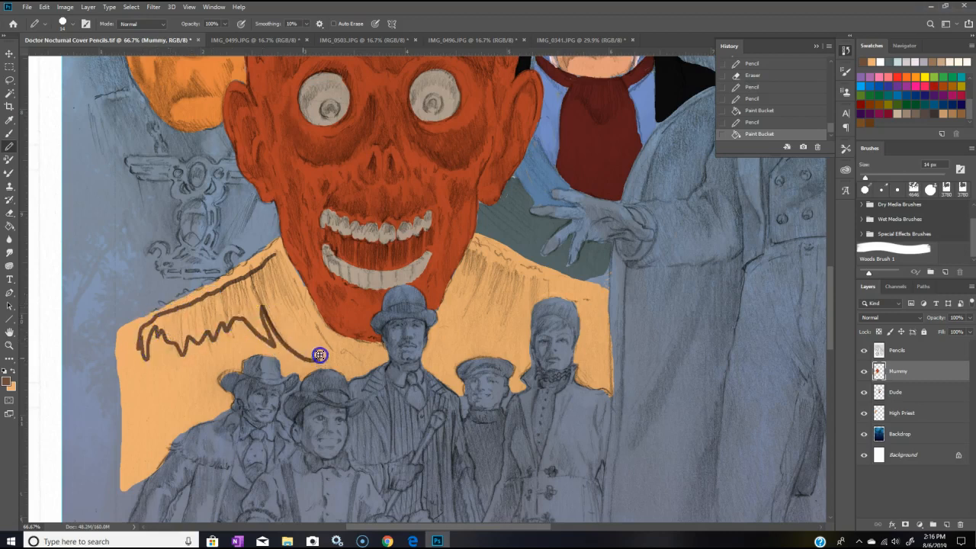
mouse_move(467, 251)
left_mouse_down()
mouse_move(458, 311)
mouse_move(478, 303)
left_mouse_up()
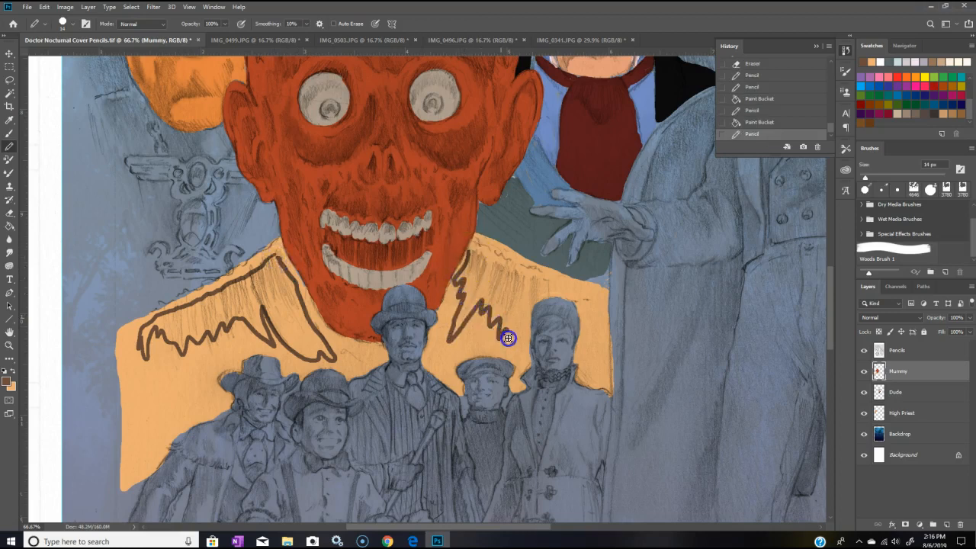
left_click_drag(470, 255, 487, 248)
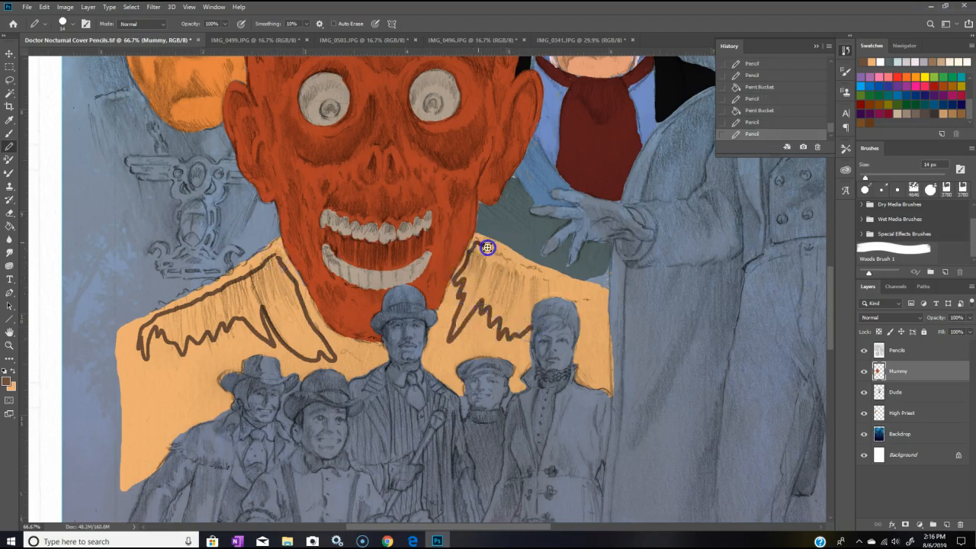
right_click(579, 328)
mouse_move(581, 329)
left_mouse_down()
mouse_move(562, 297)
mouse_move(539, 303)
mouse_move(528, 332)
left_mouse_up()
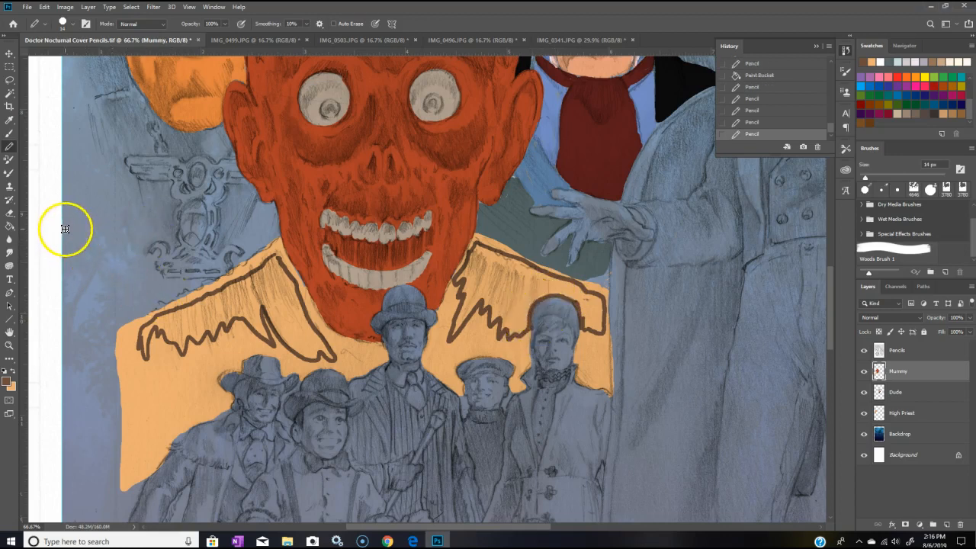
left_click(10, 226)
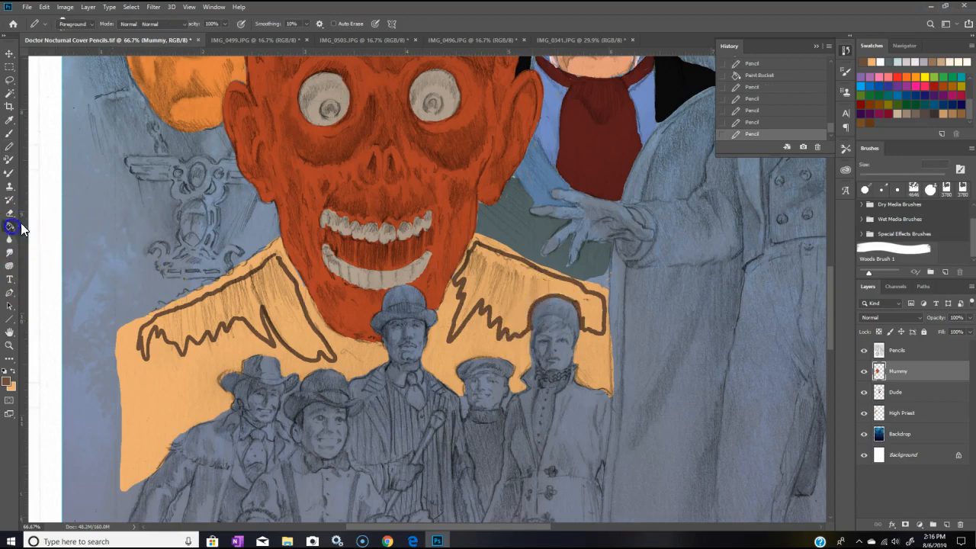
left_click(264, 292)
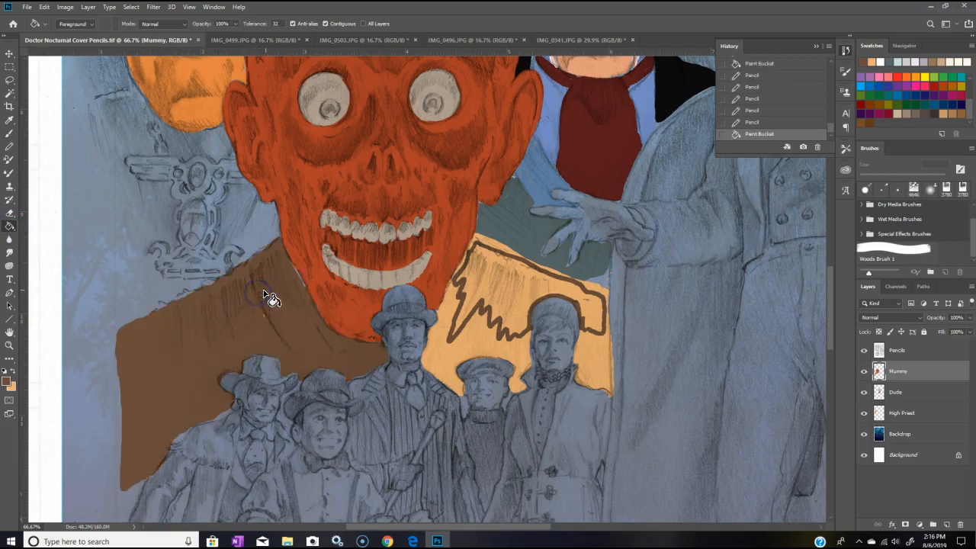
left_click(44, 6)
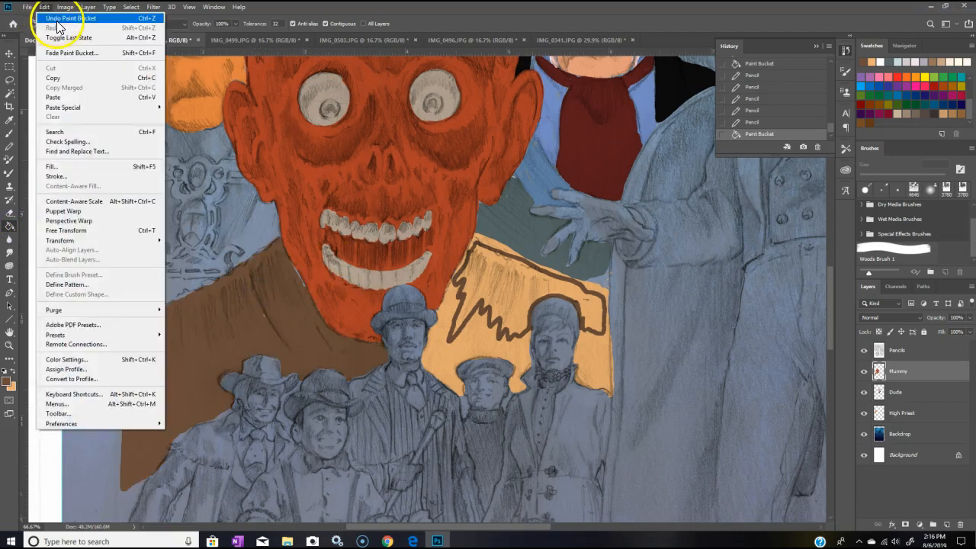
left_click(58, 18)
Step: Close the gap at the collar tip of the shadow outline with the Pencil, and fill both shoulder shadows brown with the Paint Bucket
left_click(9, 146)
left_click_drag(276, 255, 279, 262)
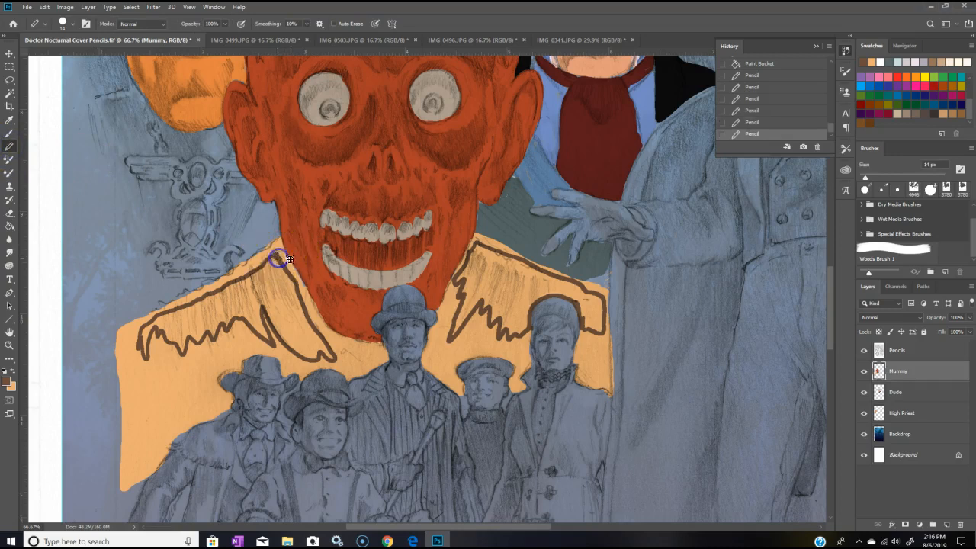
left_click(9, 225)
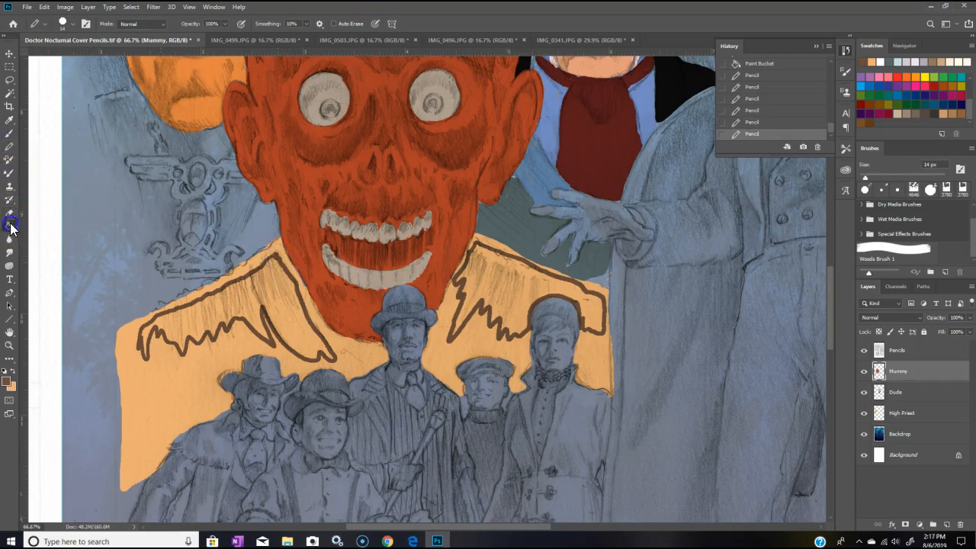
left_click(282, 306)
left_click(511, 294)
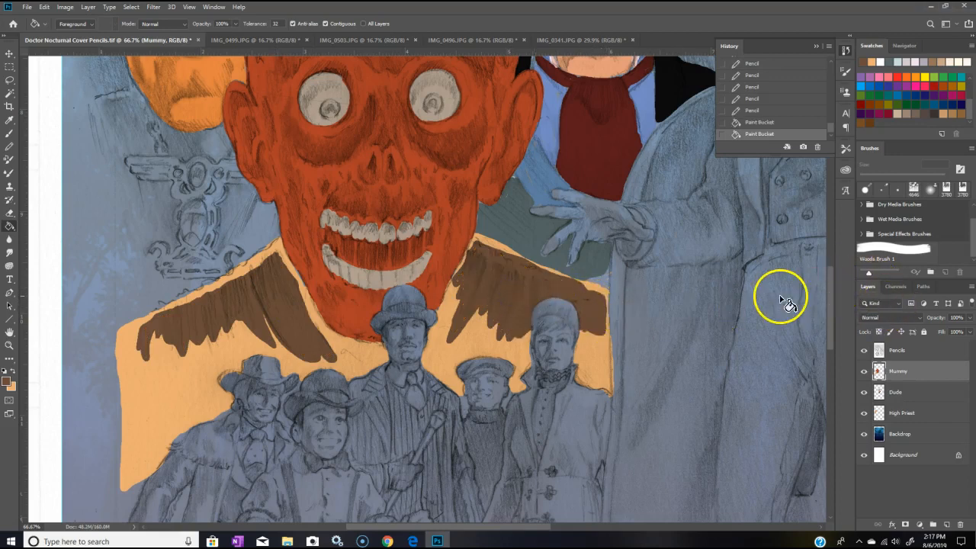
Step: Raise the Backdrop layer's opacity to 100%
key("ctrl+0")
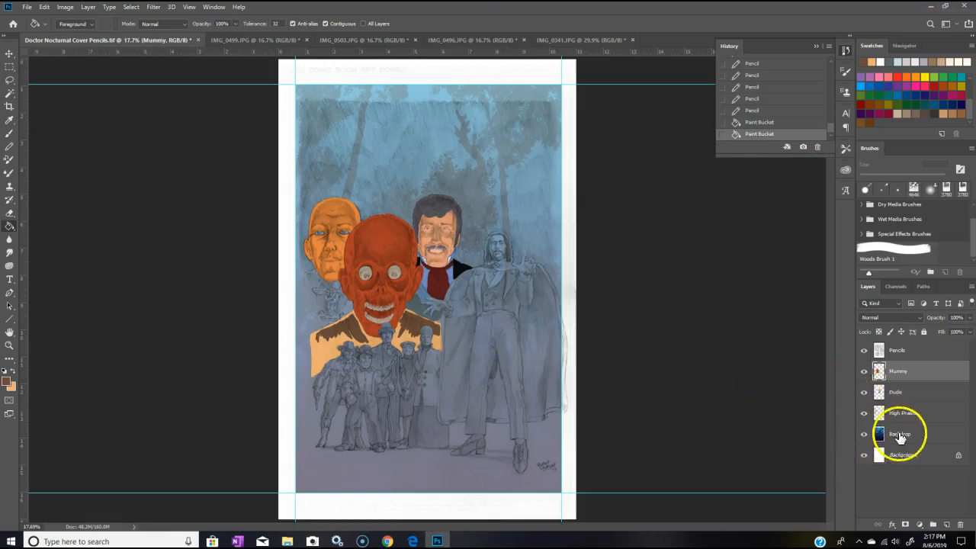
left_click(931, 435)
left_click(969, 320)
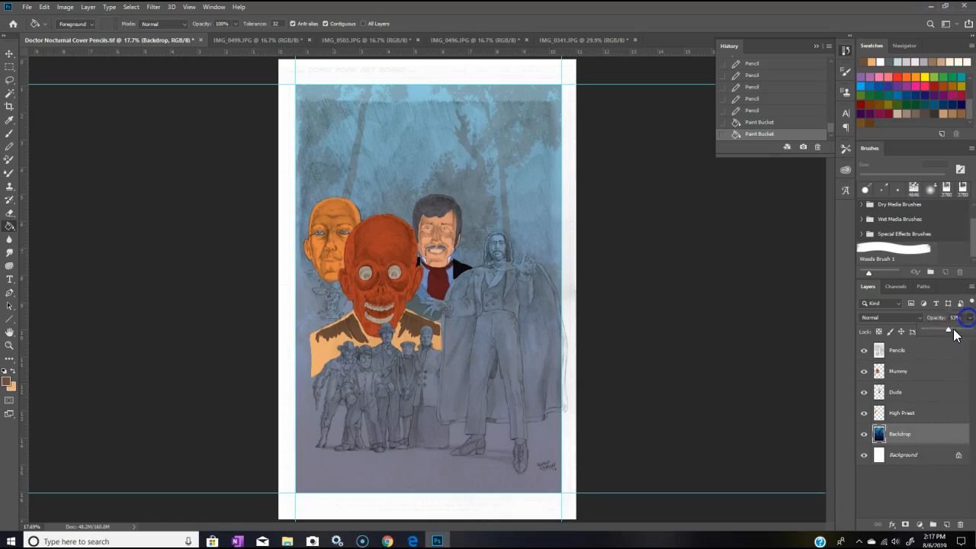
left_click_drag(971, 330, 973, 331)
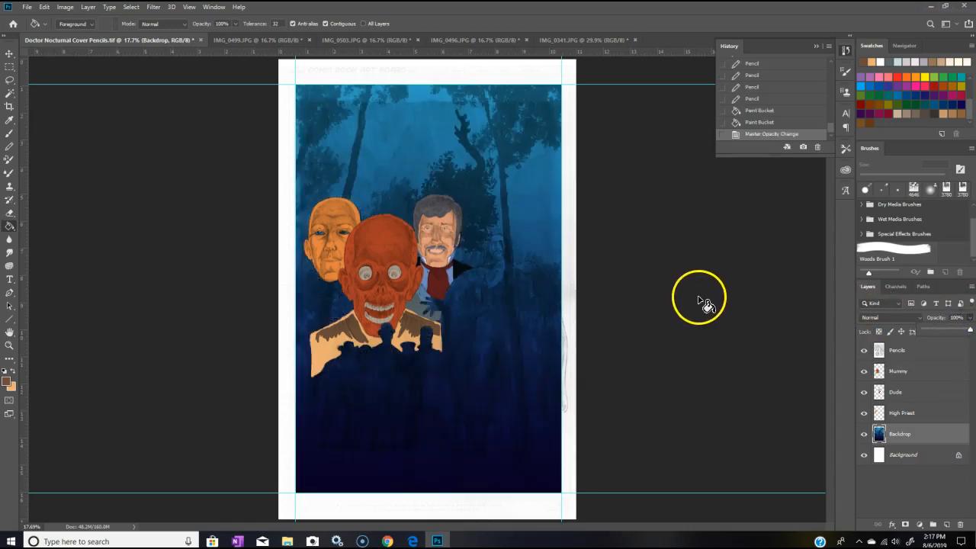
Step: Select the Mummy layer, and hide and reshow the Pencils layer to check the flat colours against the Backdrop
left_click(913, 375)
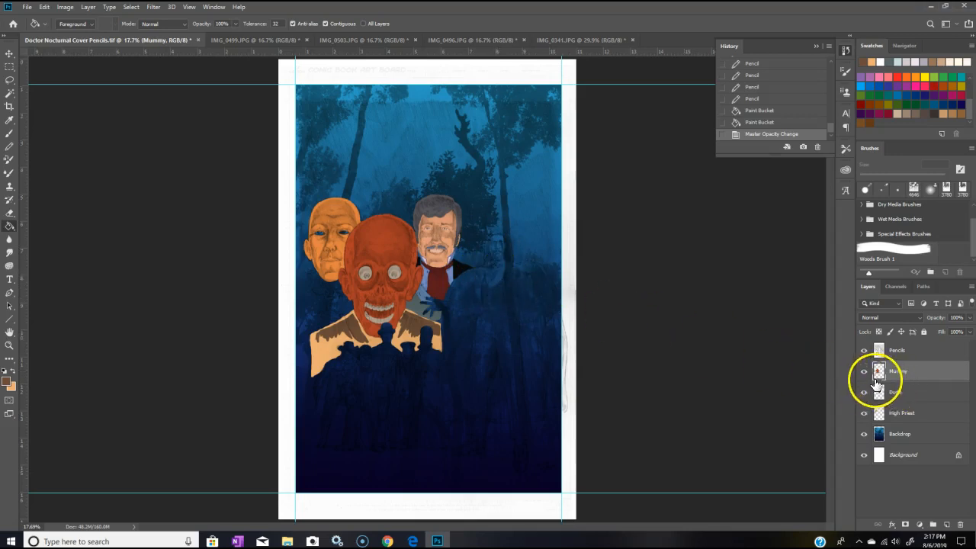
left_click(865, 350)
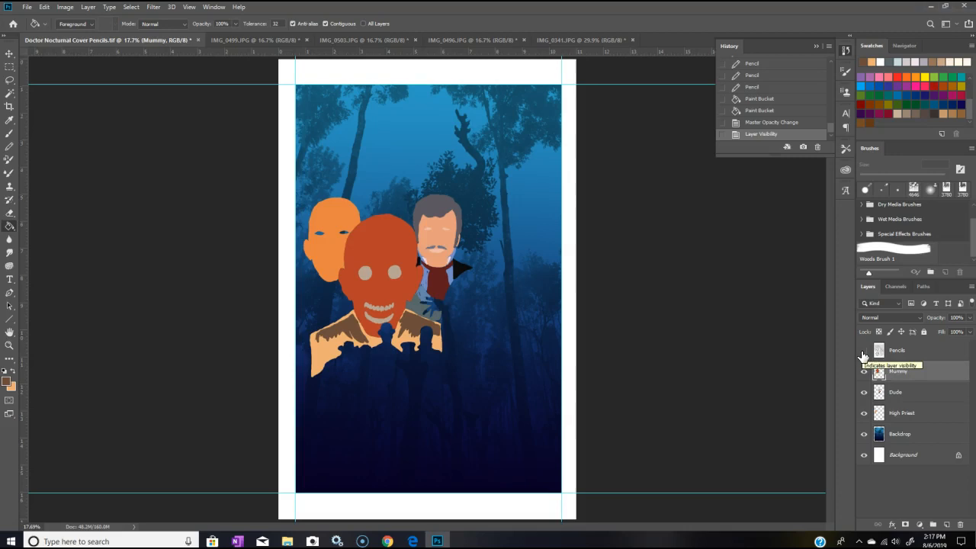
left_click(863, 352)
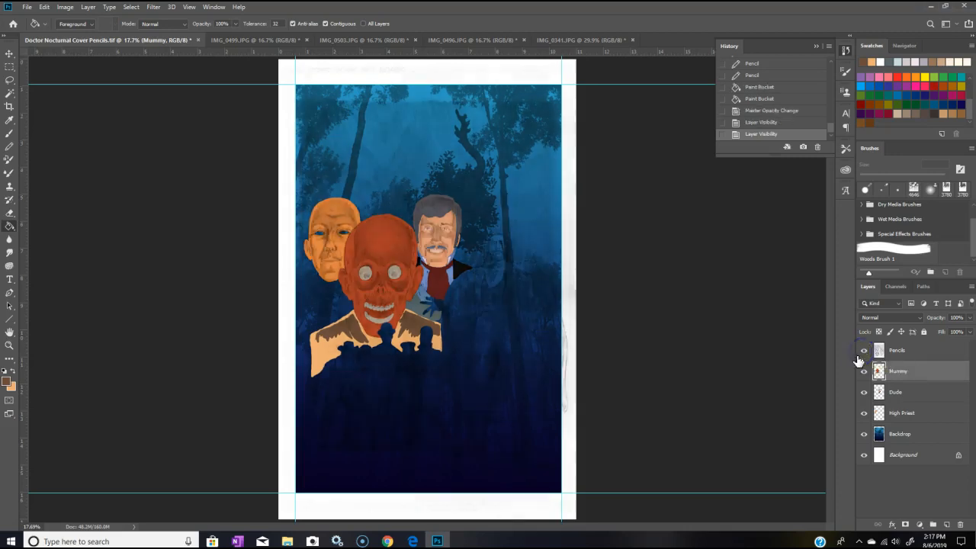
Step: Set the Backdrop layer's opacity to 57%
left_click(931, 440)
left_click(971, 318)
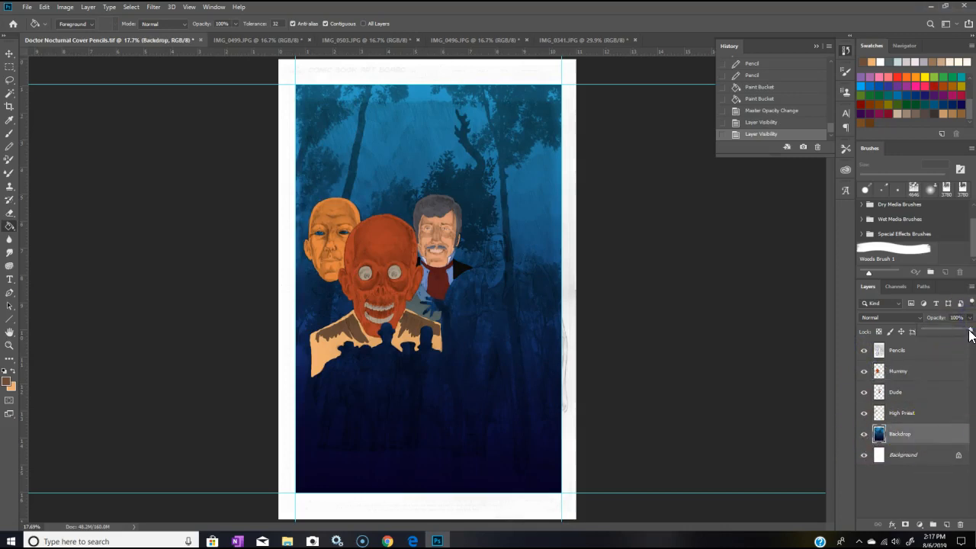
left_click_drag(951, 333, 949, 332)
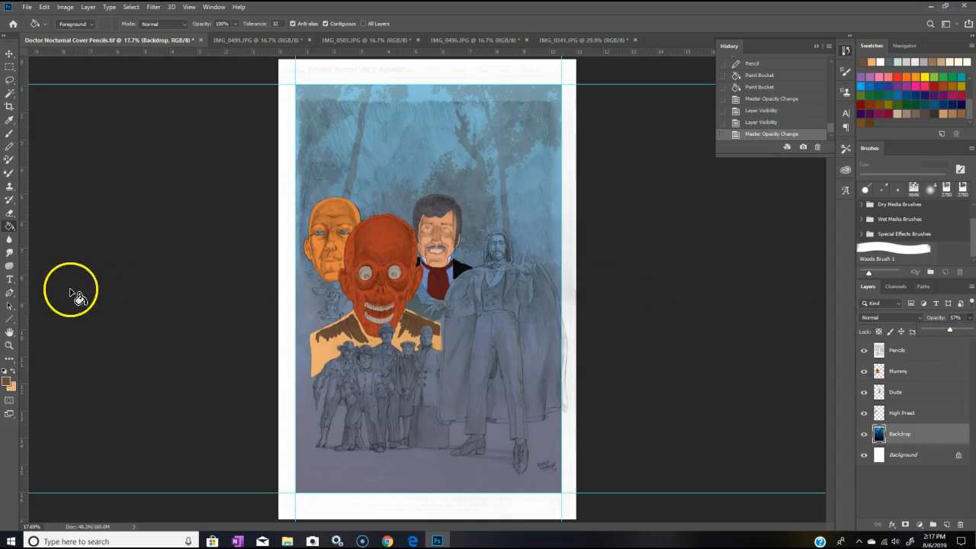
Step: Go through the reference photos to IMG_0496.JPG and sample the pale pink of the priest's inner collar with the Eyedropper
left_click(9, 345)
left_click(312, 312)
left_click(283, 283)
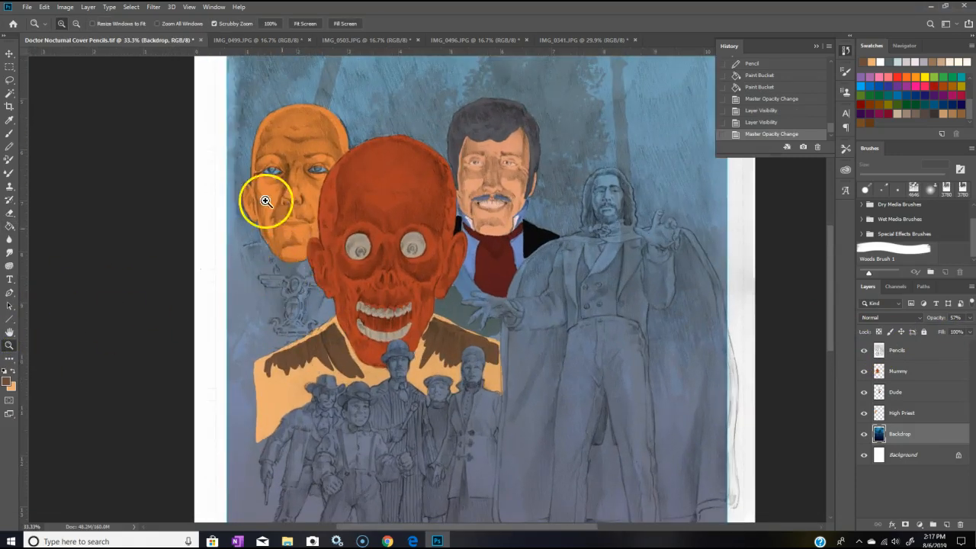
left_click(277, 40)
left_click(375, 42)
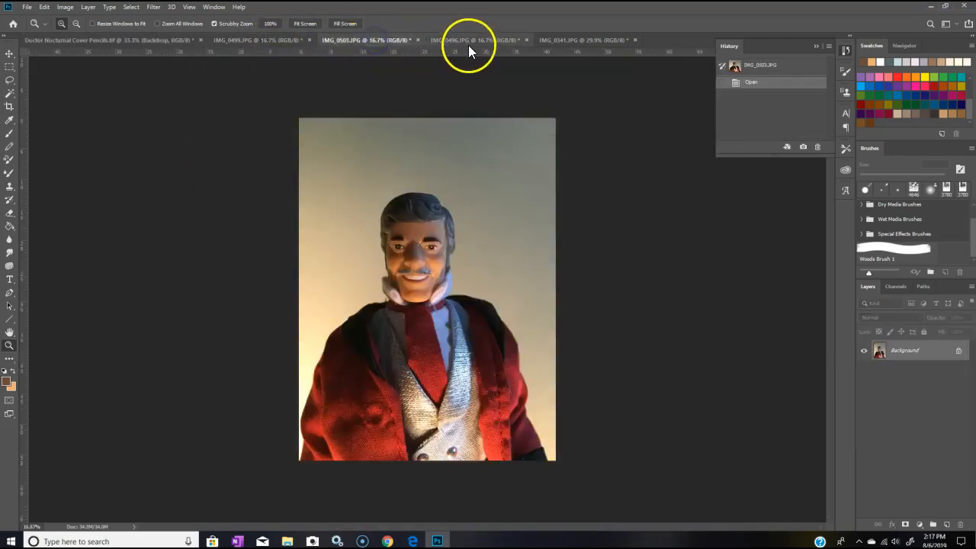
left_click(471, 42)
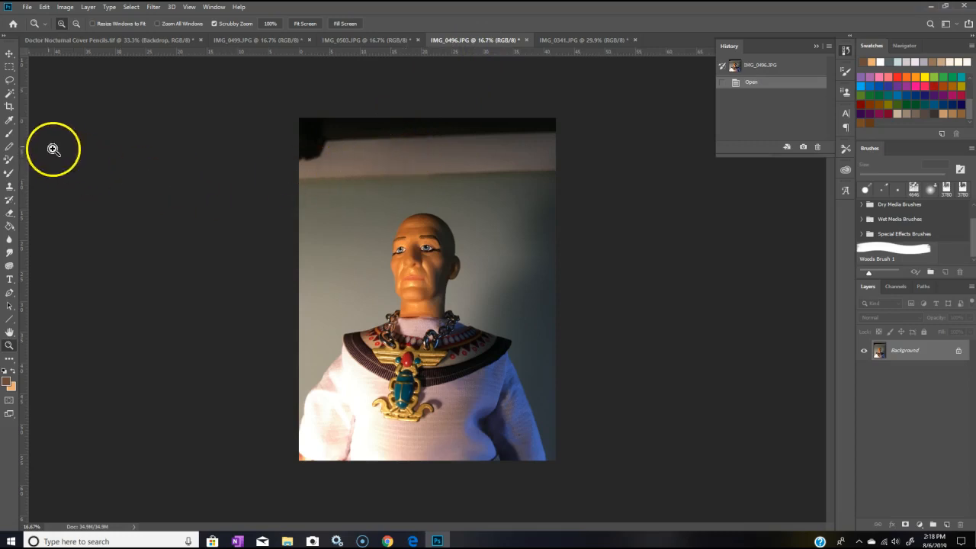
left_click(9, 119)
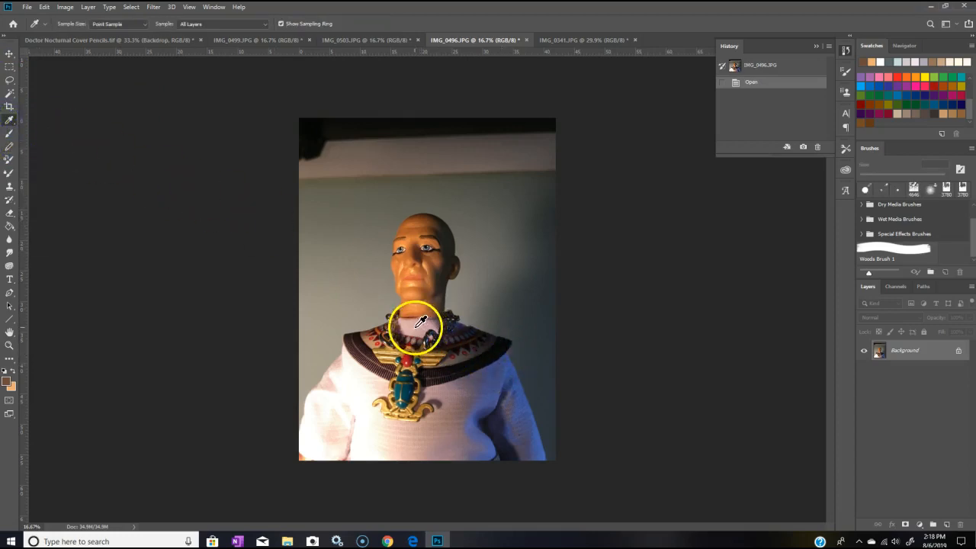
left_click_drag(421, 321, 429, 328)
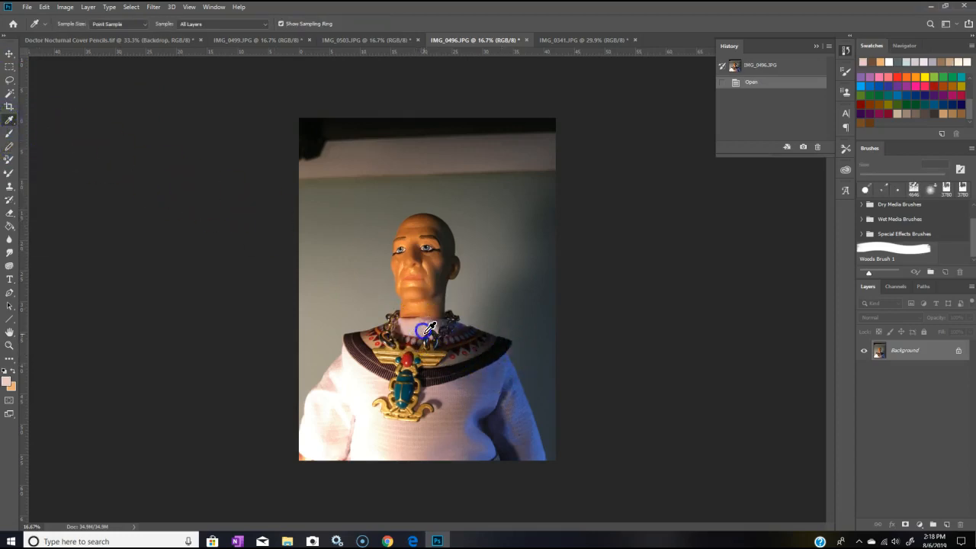
Step: Swap the pink into the background colour and sample a shadow blue from the priest's tunic as the foreground colour
left_click(12, 370)
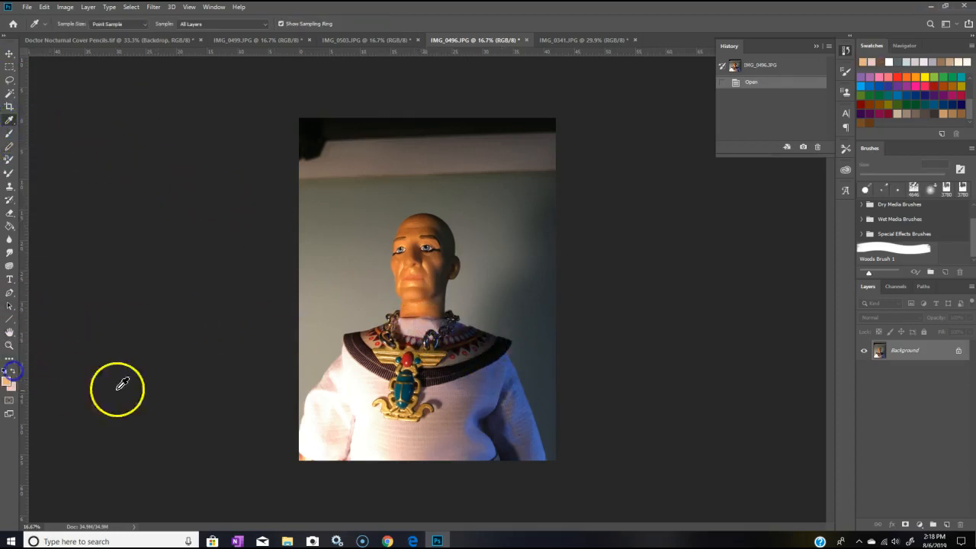
left_click(491, 394)
left_click(475, 412)
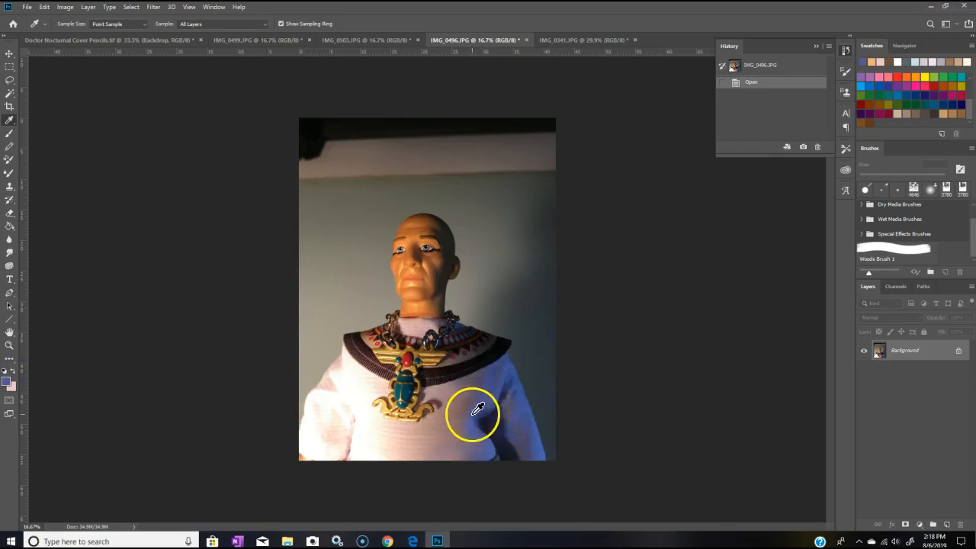
left_click(429, 405)
left_click(27, 193)
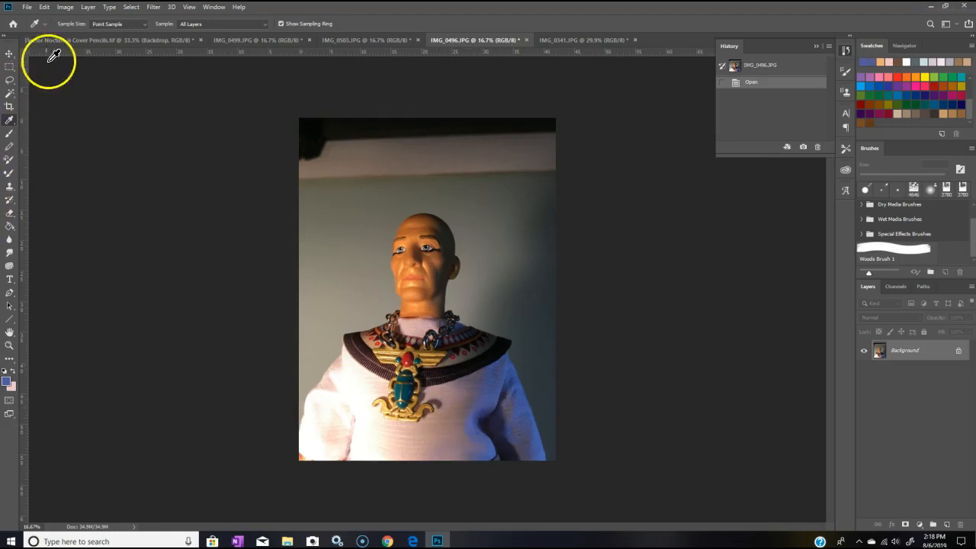
Step: Return to the cover drawing around the mummy and priest, and compare it with the priest's tunic in IMG_0496.JPG
left_click(87, 40)
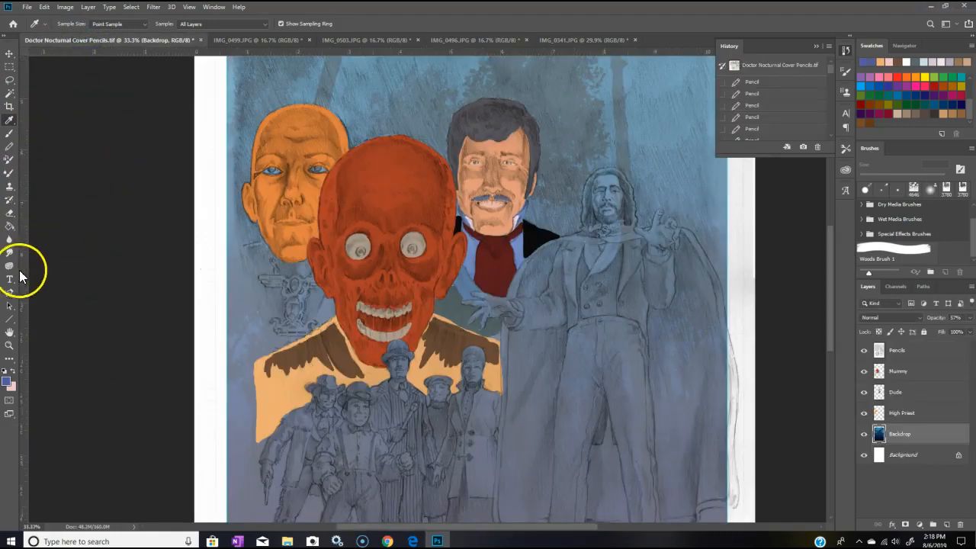
left_click(9, 344)
left_click(311, 313)
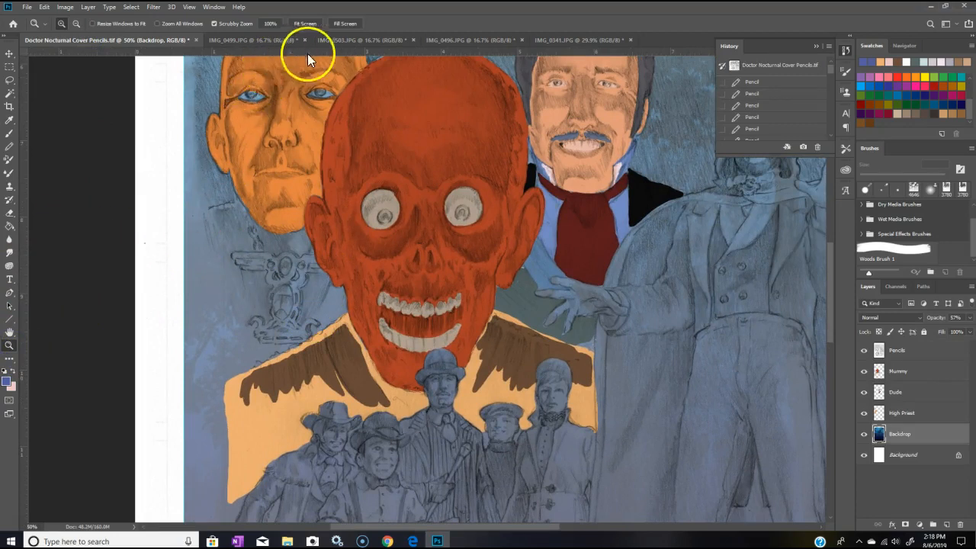
left_click(458, 39)
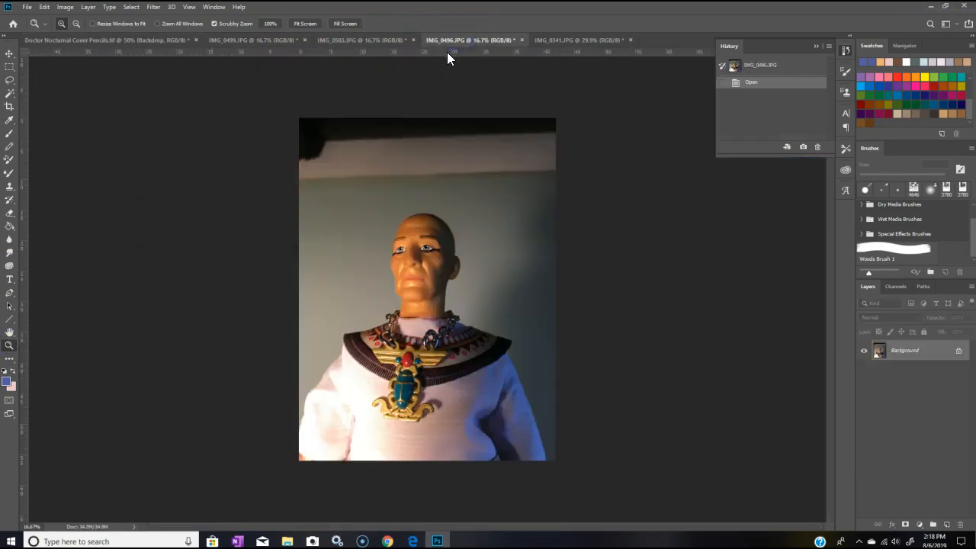
left_click(155, 41)
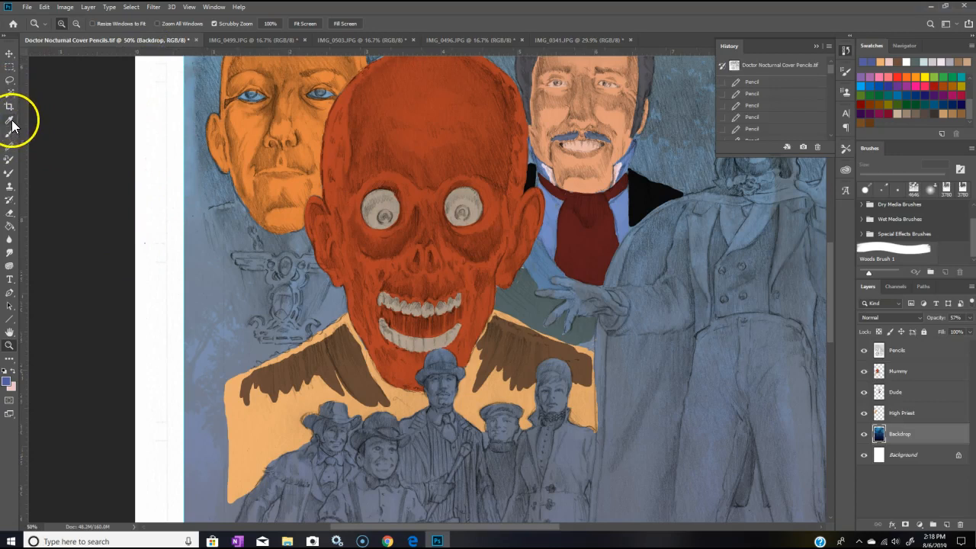
Step: Try a Pencil stroke at the priest's shoulder on the Backdrop layer, swap the foreground to the sampled pink, and undo the stroke
left_click(10, 145)
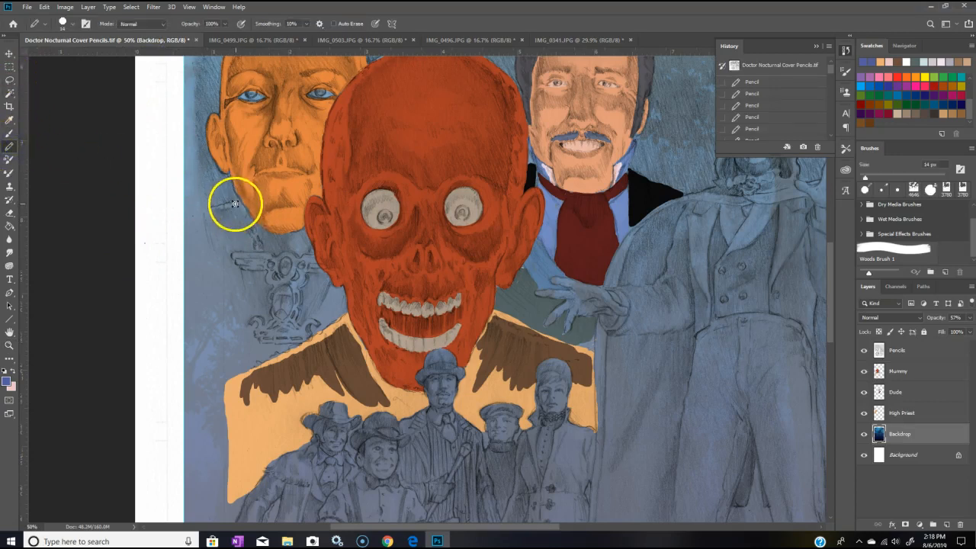
mouse_move(251, 217)
left_mouse_down()
mouse_move(236, 203)
mouse_move(214, 209)
left_mouse_up()
left_click(12, 370)
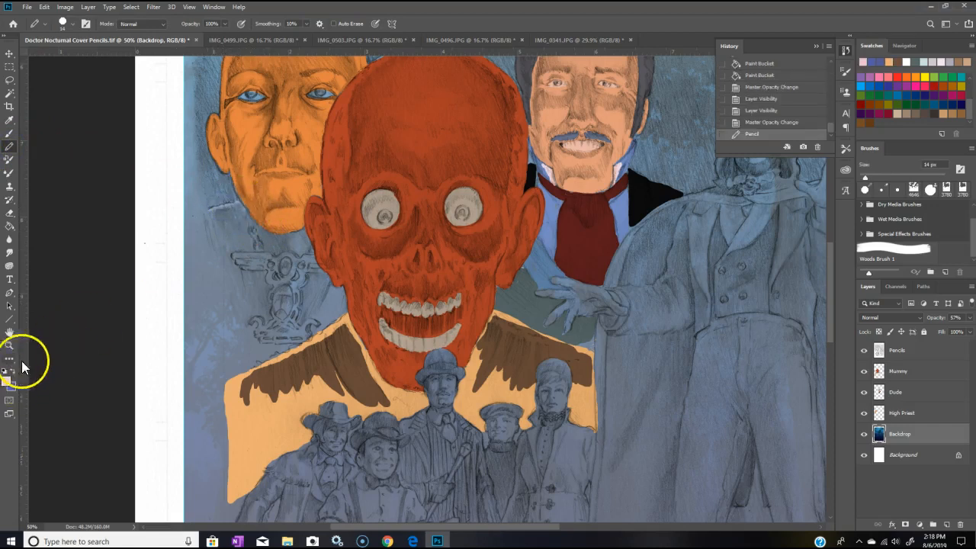
left_click(85, 8)
left_click(52, 18)
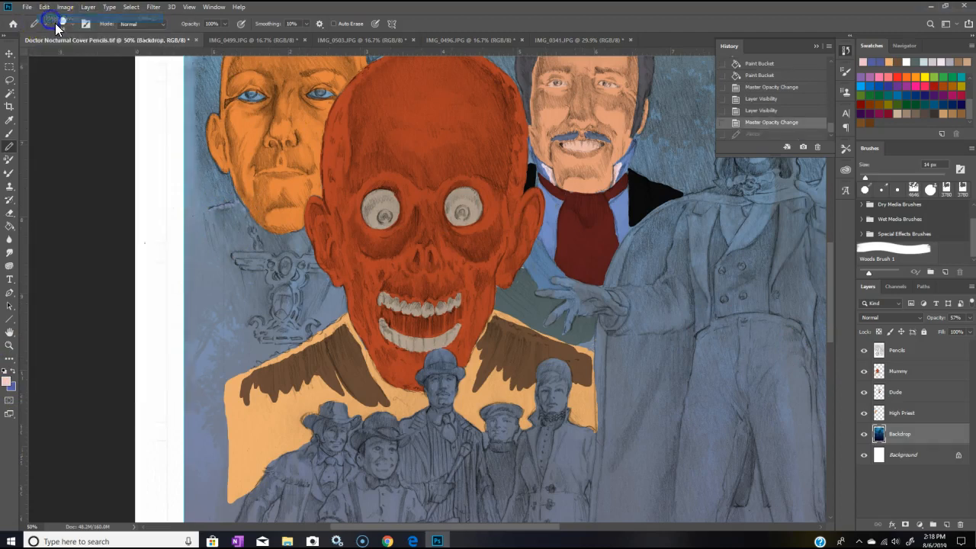
Step: On the High Priest layer, outline the priest's shoulder and tunic in pink around the pendant and mummy's shoulder with the 14 px Pencil
left_click(906, 412)
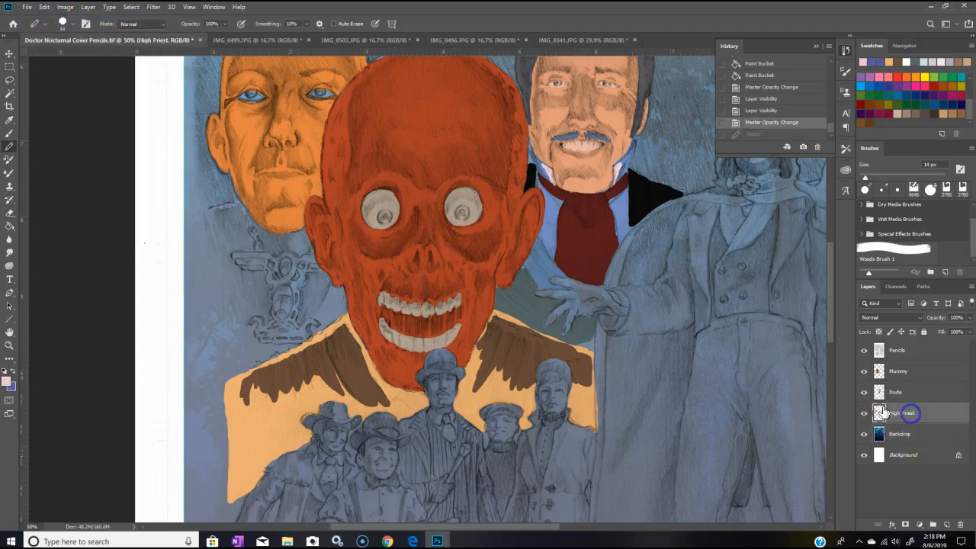
left_click_drag(235, 205, 183, 222)
left_click_drag(237, 204, 247, 227)
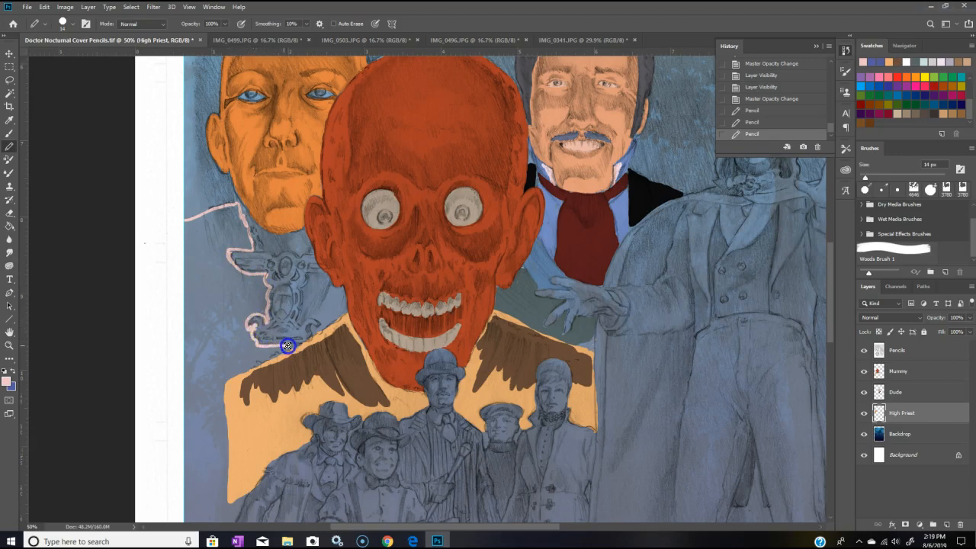
left_click_drag(202, 379, 188, 379)
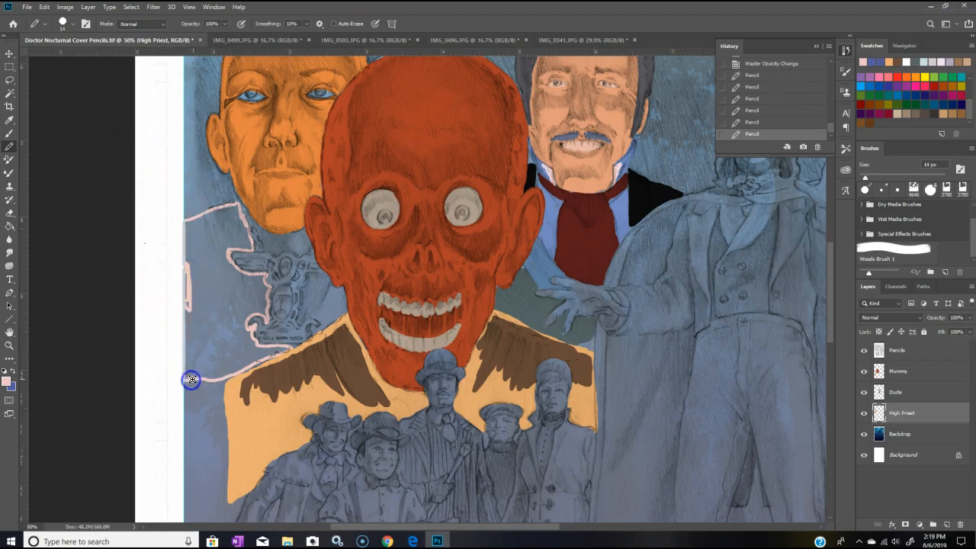
Step: Close the gap in the tunic outline at the page edge with the Pencil, and fill the tunic pink with the Paint Bucket
left_click(185, 273)
left_click(10, 226)
left_click(214, 314)
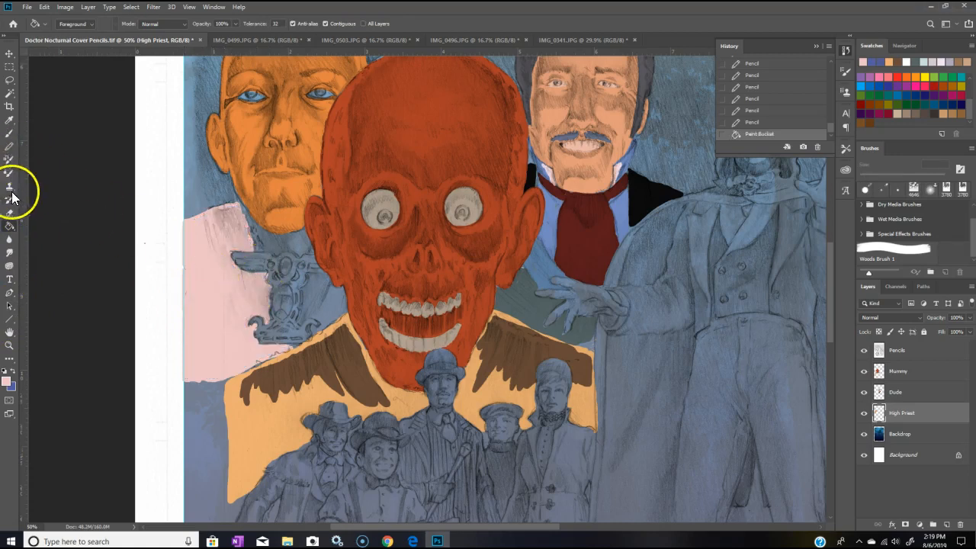
Step: Paint the tunic pink between the pendant and the mummy's jaw with the Pencil, and touch up the edge along the mummy's shoulder
left_click(10, 149)
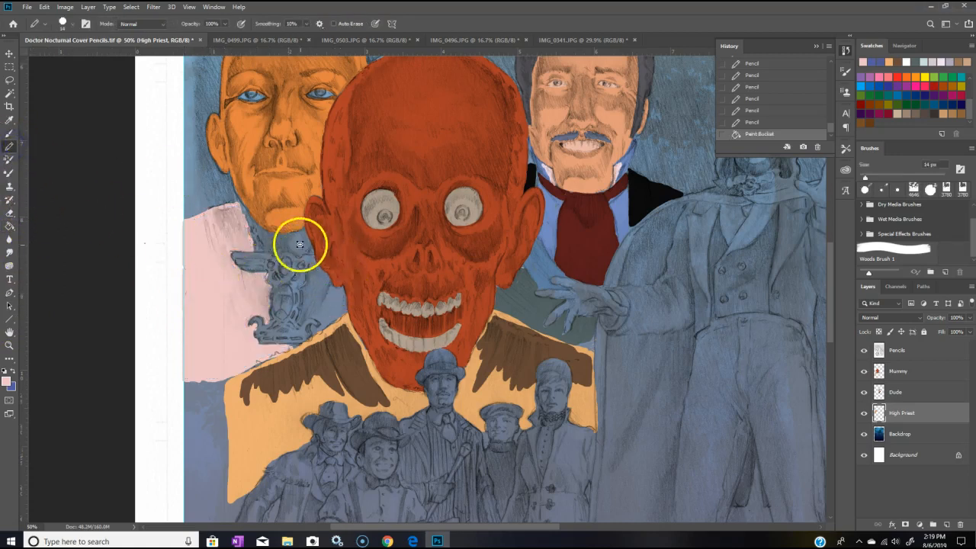
left_click(320, 275)
mouse_move(330, 279)
left_mouse_down()
mouse_move(318, 317)
mouse_move(334, 282)
mouse_move(347, 302)
left_mouse_up()
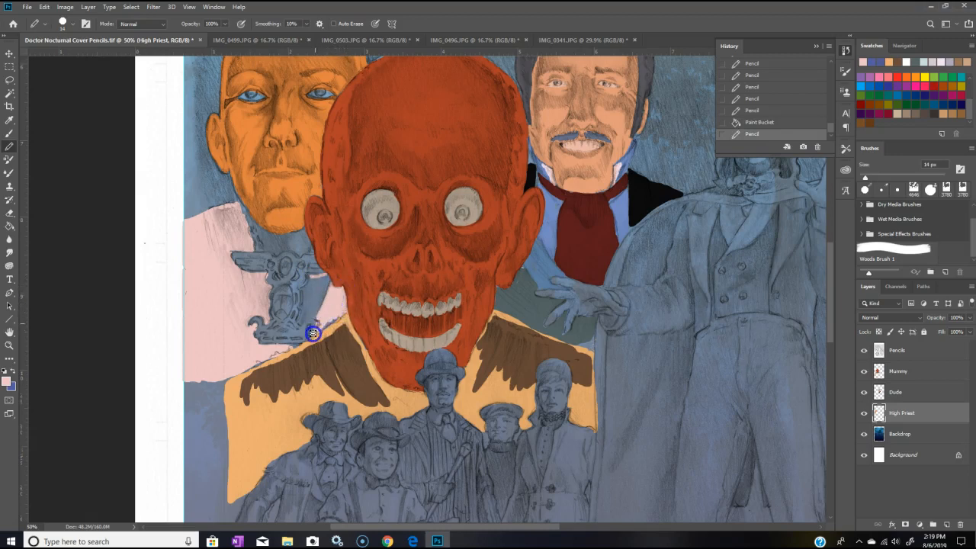
left_click(310, 284)
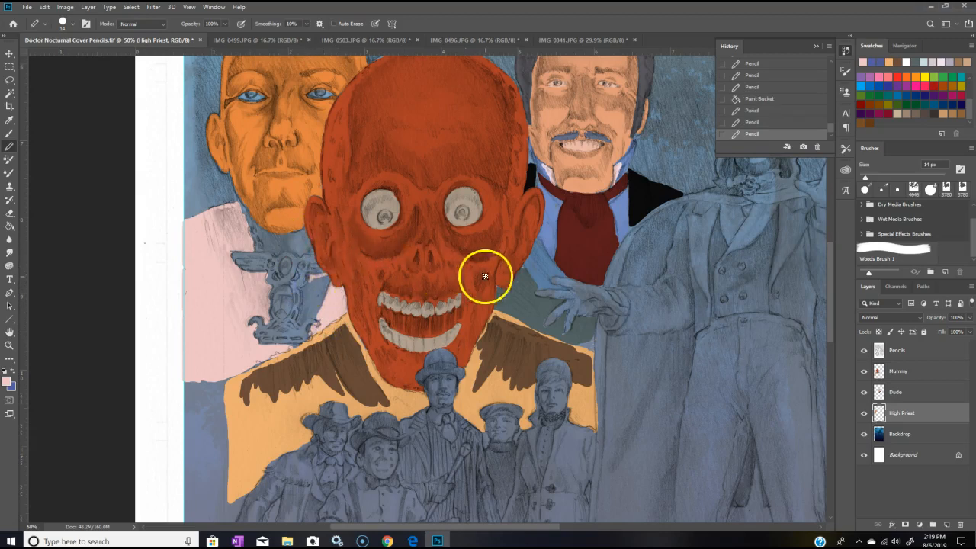
left_click(305, 294)
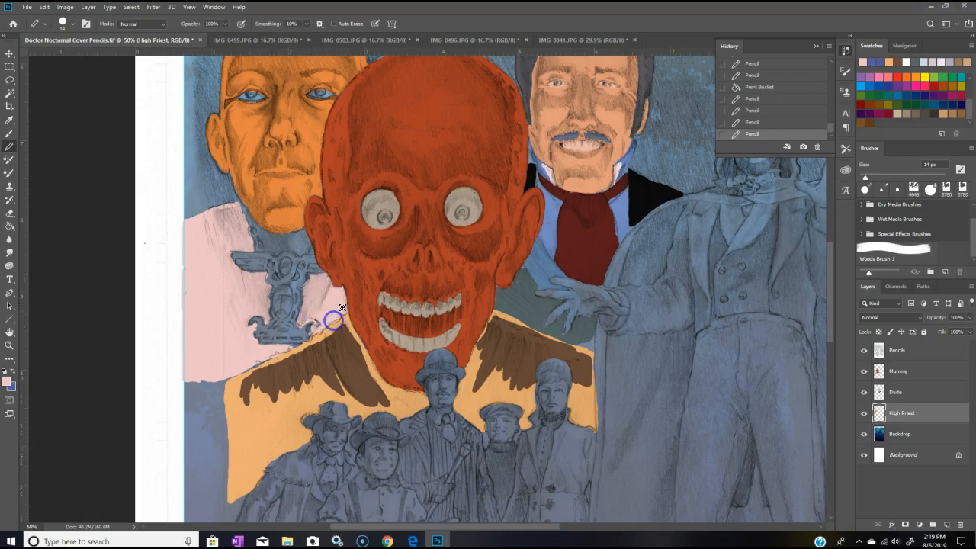
left_click(267, 360)
left_click(239, 371)
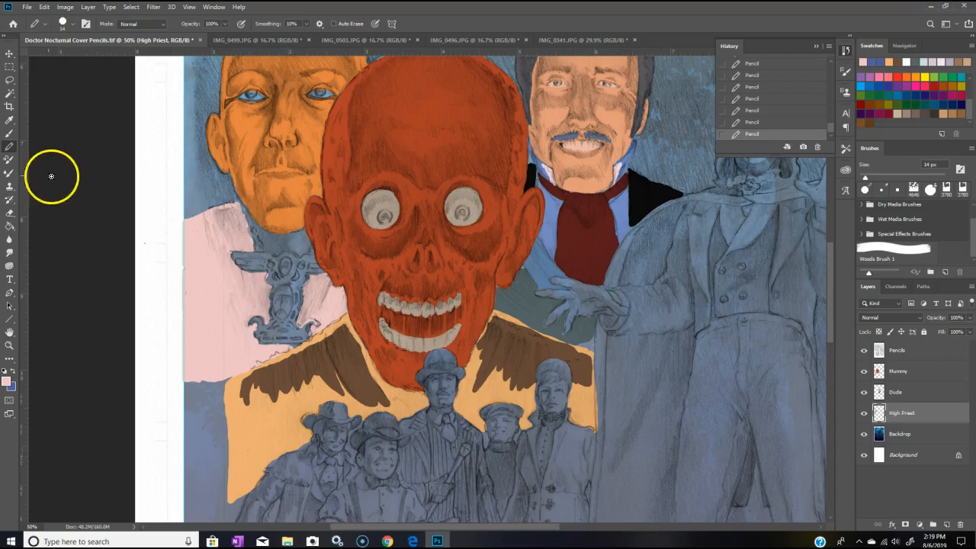
Step: Sample the orange from the priest's face and paint his neck below the chin with the 14 px Pencil
left_click(10, 121)
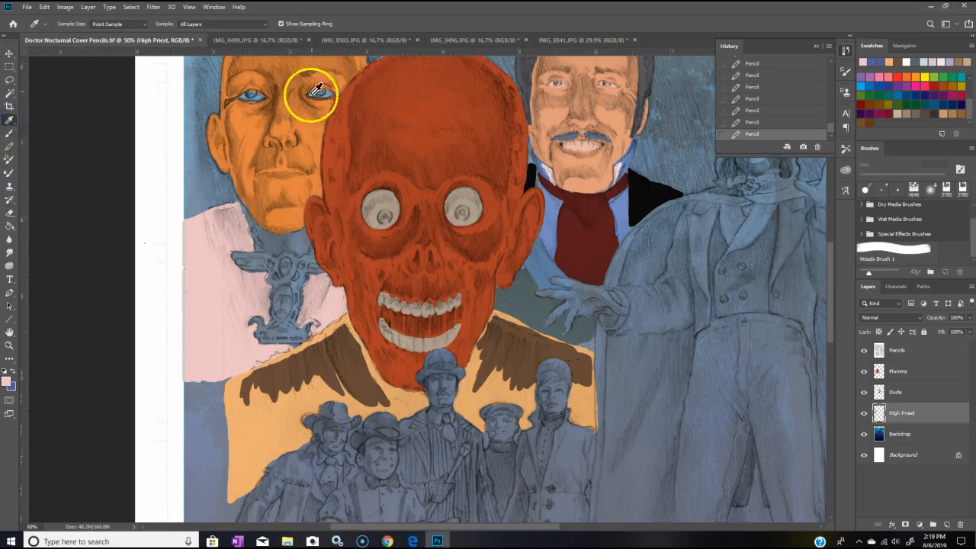
left_click(311, 126)
left_click(10, 147)
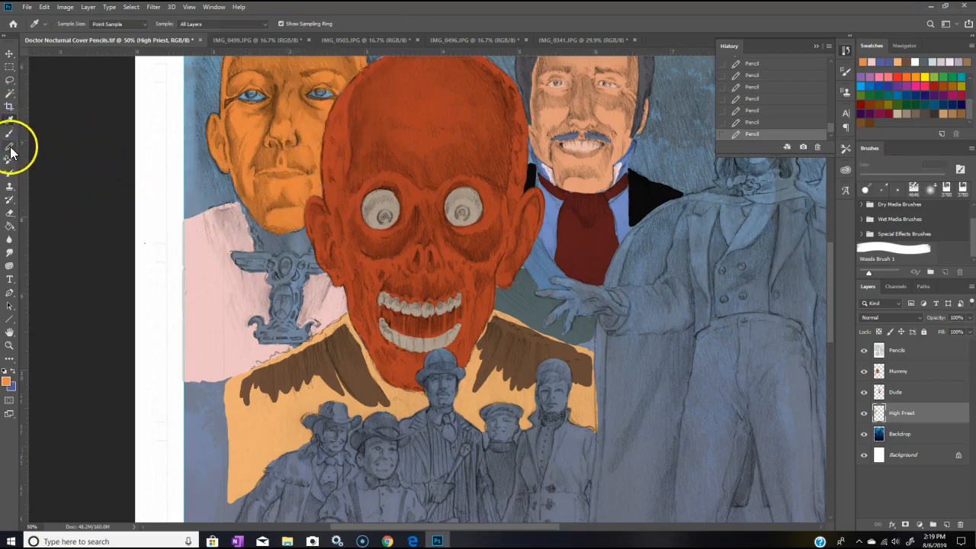
mouse_move(272, 245)
left_mouse_down()
mouse_move(268, 211)
mouse_move(303, 236)
mouse_move(294, 240)
left_mouse_up()
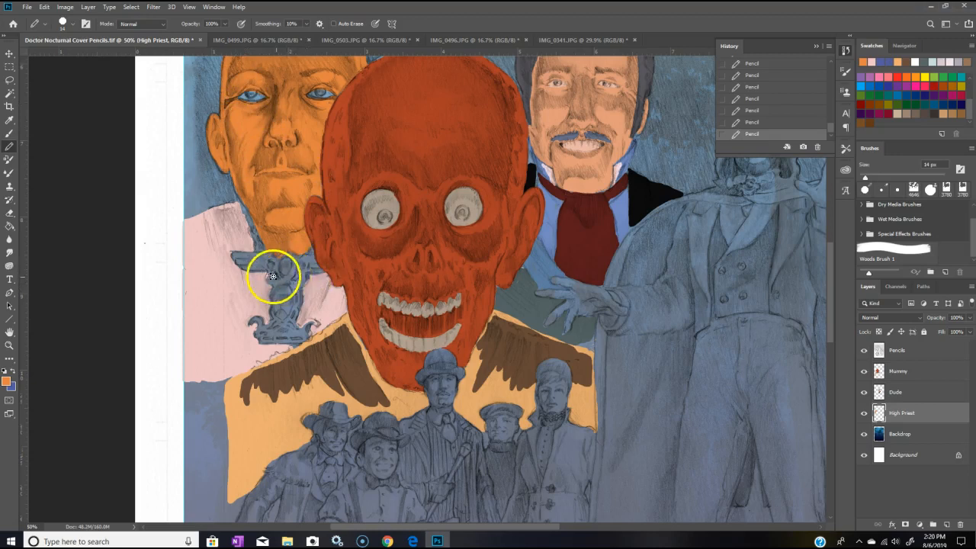
Step: Swap to the blue colour and paint stripe patches on the priest's pink tunic, on his shoulder and beside the pendant, with the Pencil
left_click(13, 371)
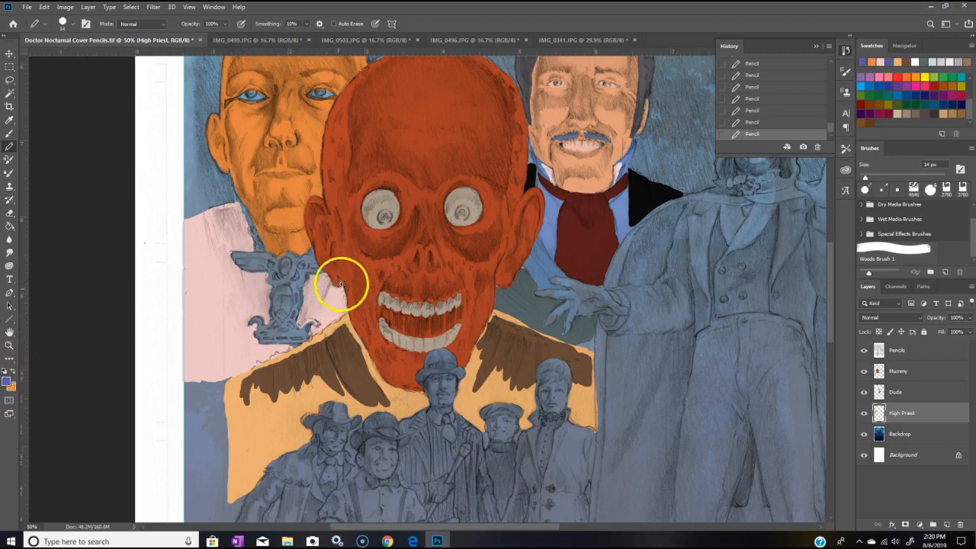
mouse_move(315, 279)
left_mouse_down()
mouse_move(307, 305)
mouse_move(317, 319)
mouse_move(340, 311)
mouse_move(295, 318)
mouse_move(311, 287)
mouse_move(327, 305)
left_mouse_up()
mouse_move(229, 218)
left_mouse_down()
mouse_move(241, 230)
mouse_move(232, 214)
mouse_move(229, 233)
mouse_move(218, 227)
mouse_move(244, 229)
mouse_move(218, 218)
mouse_move(229, 216)
left_mouse_up()
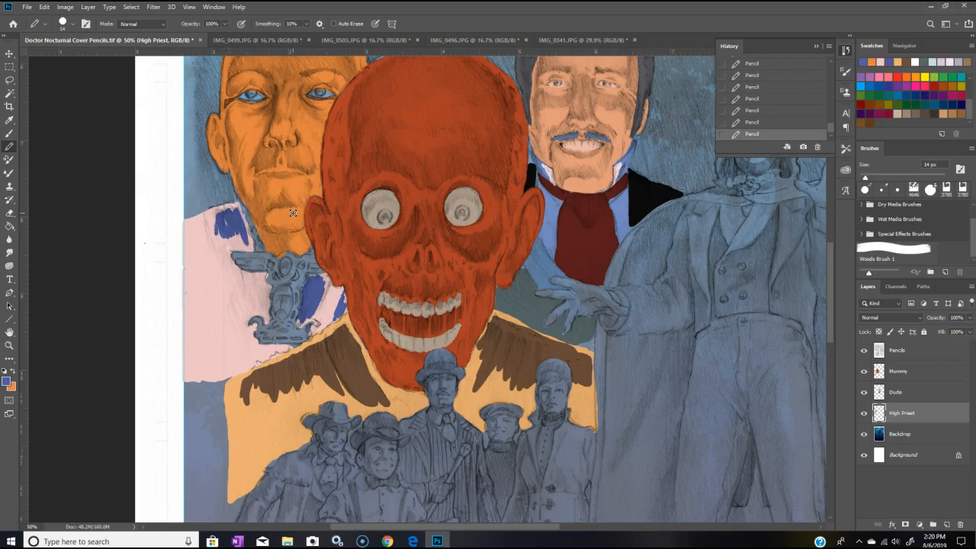
Step: Sample the light pink from the moustached man's teeth and paint the whites of both of the priest's eyes with the 14 px Pencil
left_click_drag(829, 299, 830, 280)
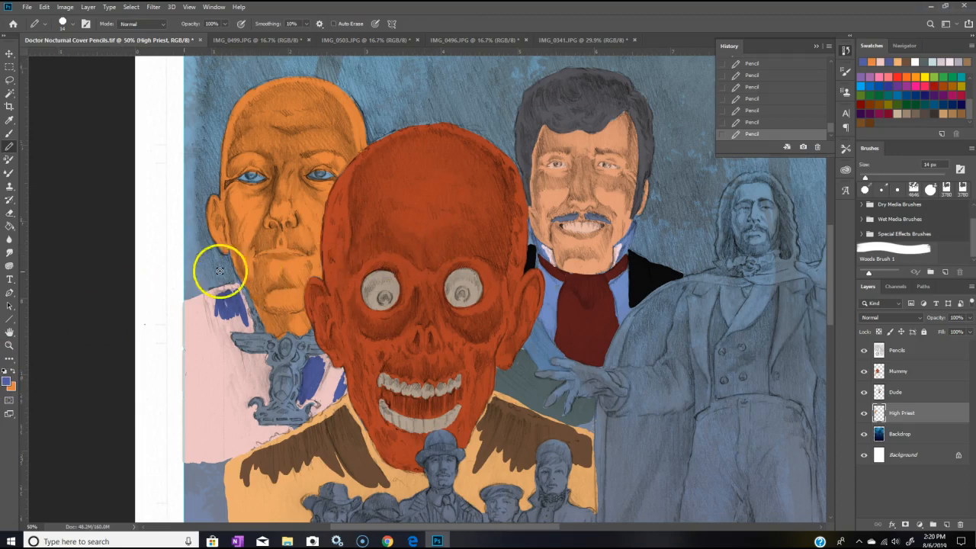
left_click(11, 121)
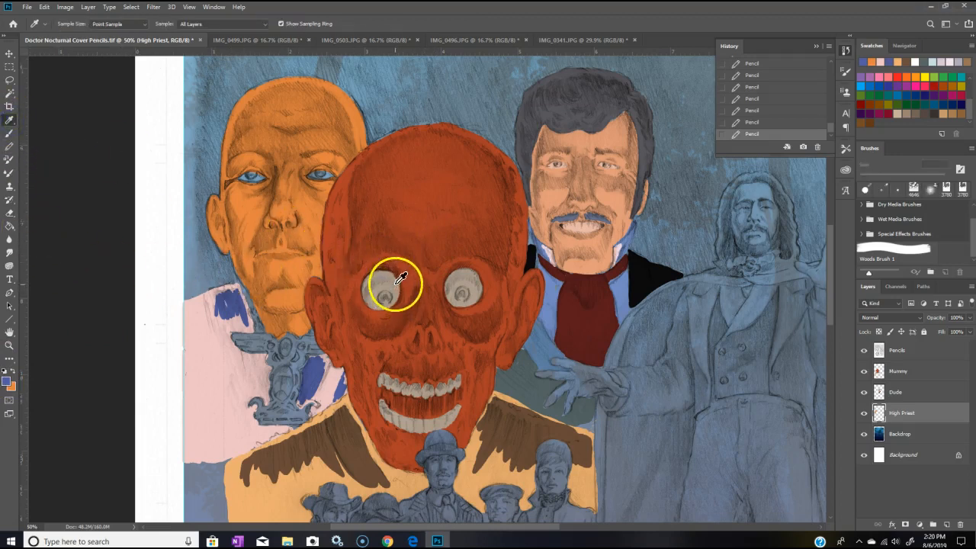
left_click(584, 230)
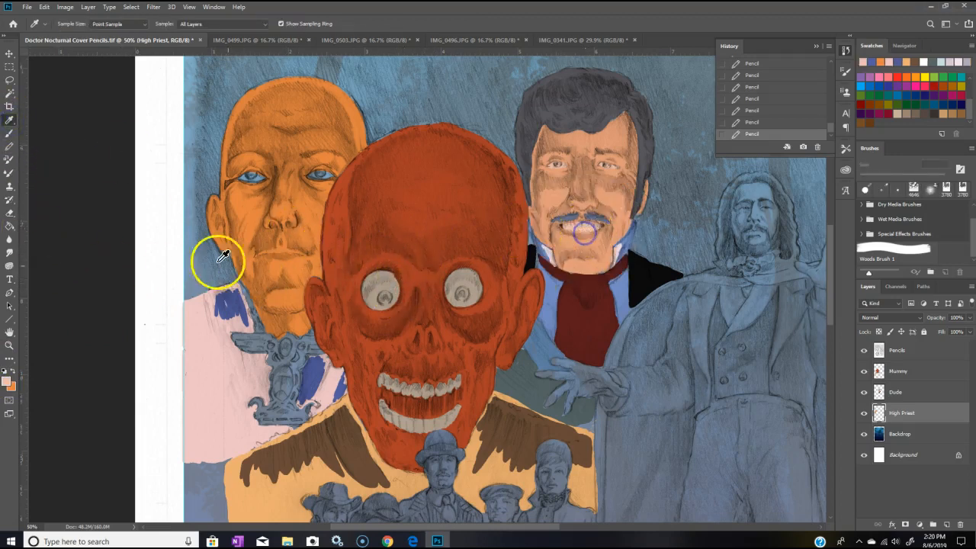
left_click(10, 146)
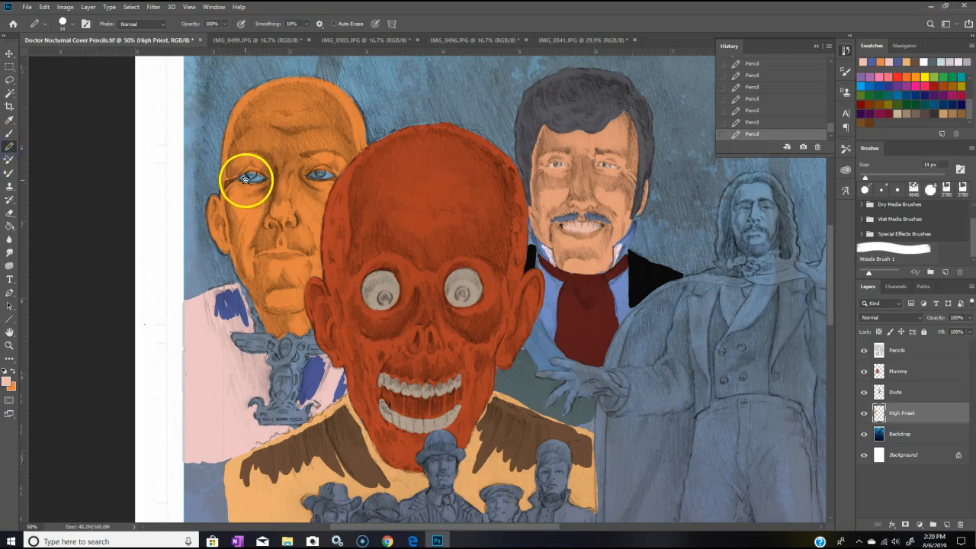
left_click_drag(248, 176, 256, 176)
left_click_drag(316, 174, 328, 177)
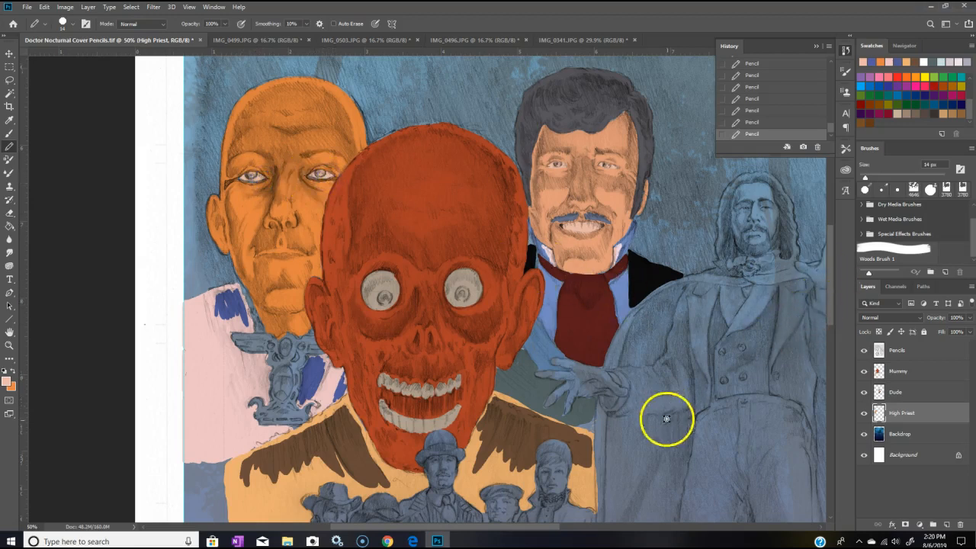
left_click_drag(831, 314, 828, 330)
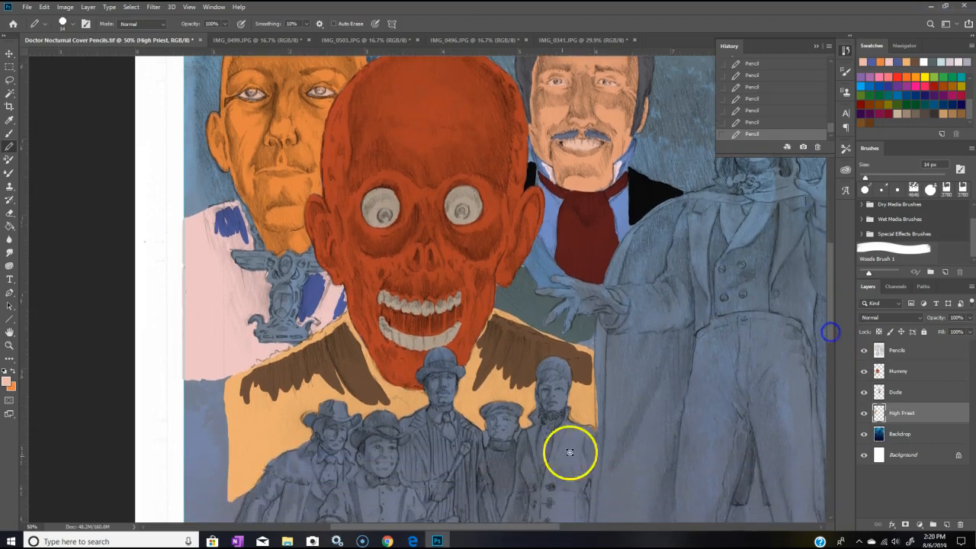
mouse_move(475, 524)
left_mouse_down()
mouse_move(511, 525)
mouse_move(481, 528)
left_mouse_up()
mouse_move(831, 305)
left_mouse_down()
mouse_move(826, 321)
mouse_move(828, 313)
left_mouse_up()
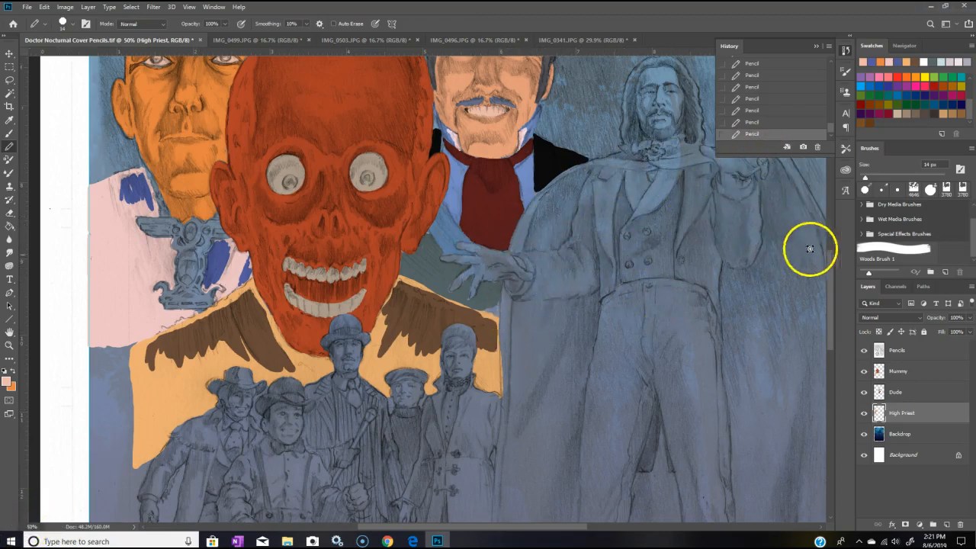
mouse_move(830, 267)
left_mouse_down()
mouse_move(831, 221)
mouse_move(830, 270)
left_mouse_up()
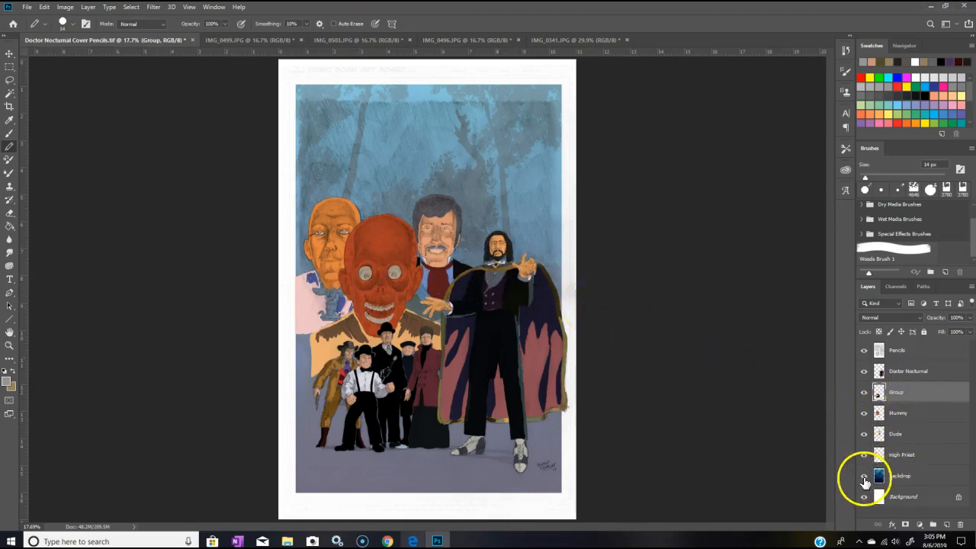
Step: Set the Backdrop layer's opacity to 100%
left_click(907, 476)
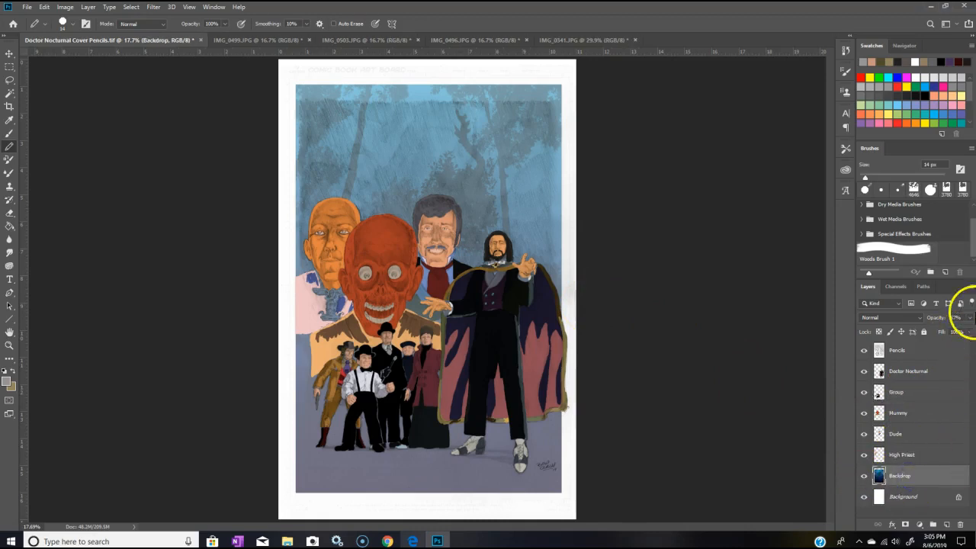
left_click(968, 317)
left_click_drag(950, 330, 970, 329)
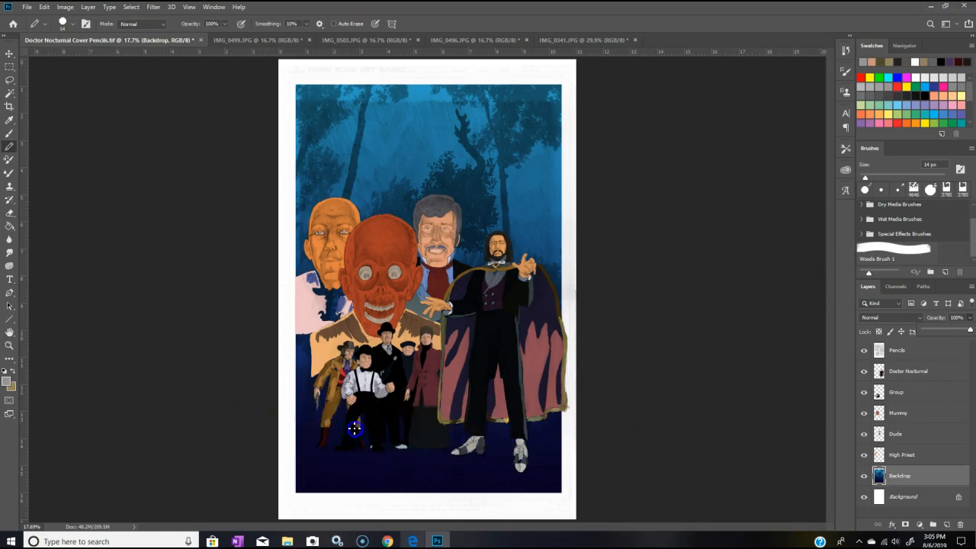
left_click(833, 320)
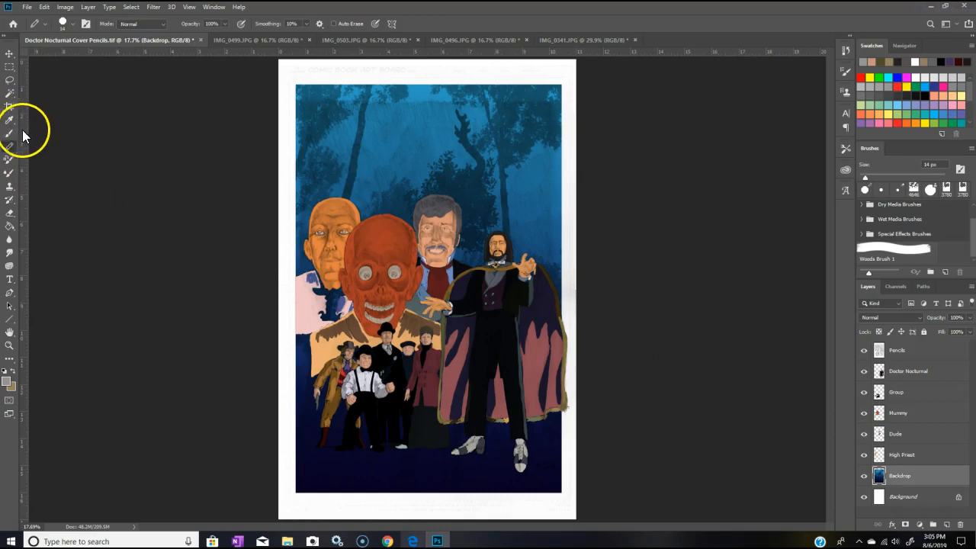
Step: Hide the Pencils layer to examine the flat colours alone, show it again, and select it
left_click(864, 351)
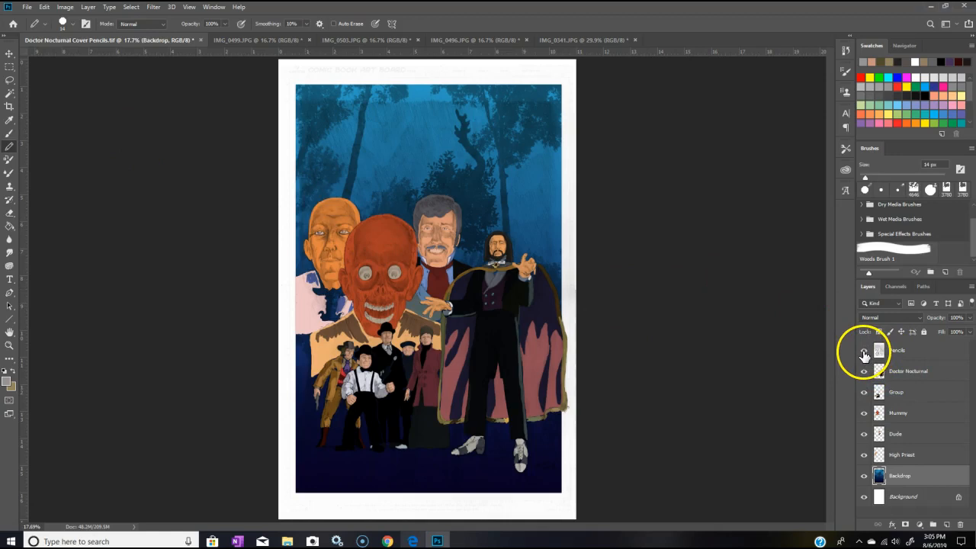
left_click(863, 351)
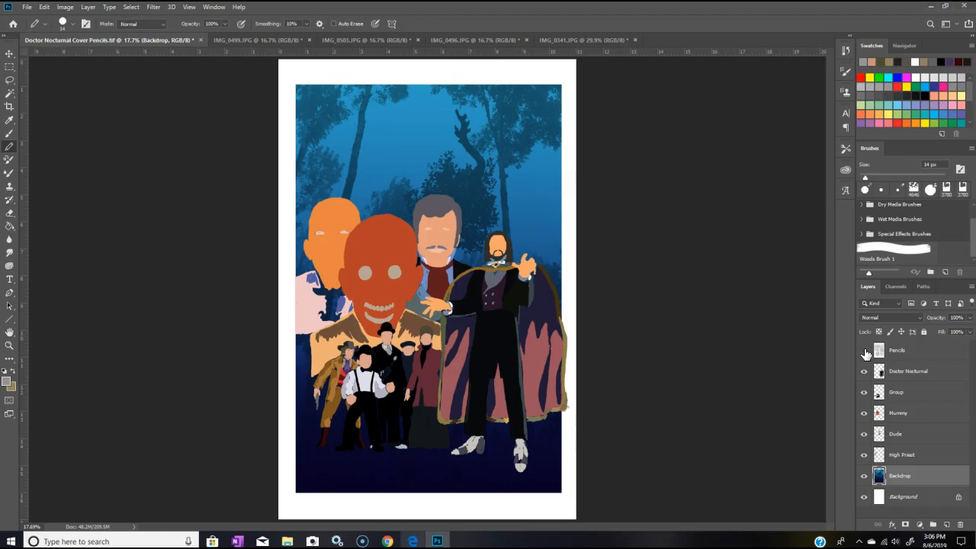
left_click(864, 351)
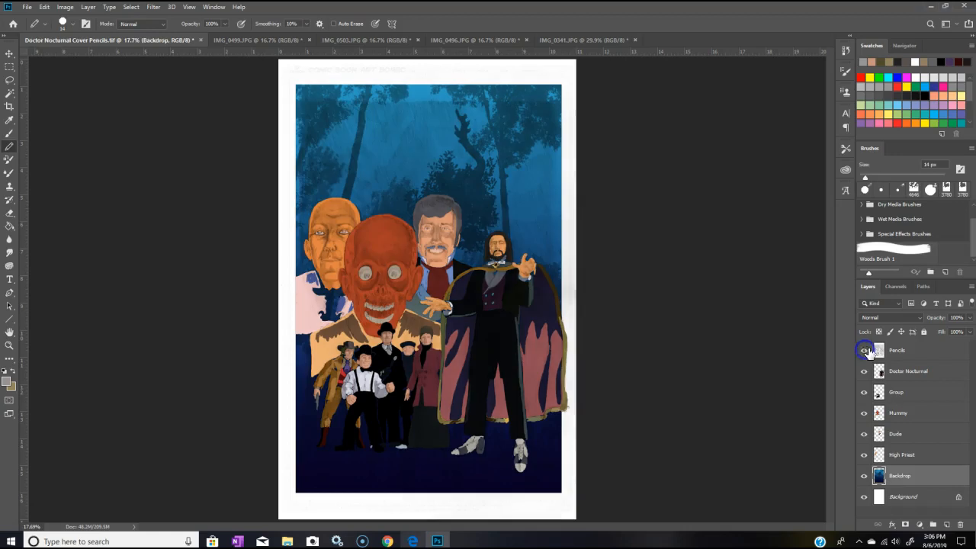
left_click(911, 349)
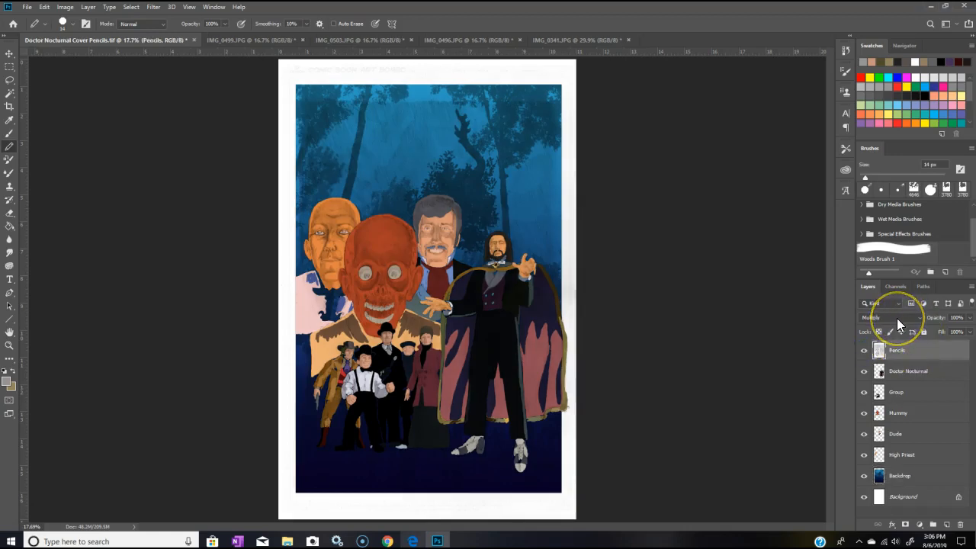
mouse_move(894, 349)
left_mouse_down()
mouse_move(895, 471)
mouse_move(905, 377)
mouse_move(906, 385)
mouse_move(900, 462)
left_mouse_up()
Step: Save the layered artwork as a new TIFF named Doctor Nocturnal Cover Painting 1 in the Doctor Nocturnal folder
left_click(27, 8)
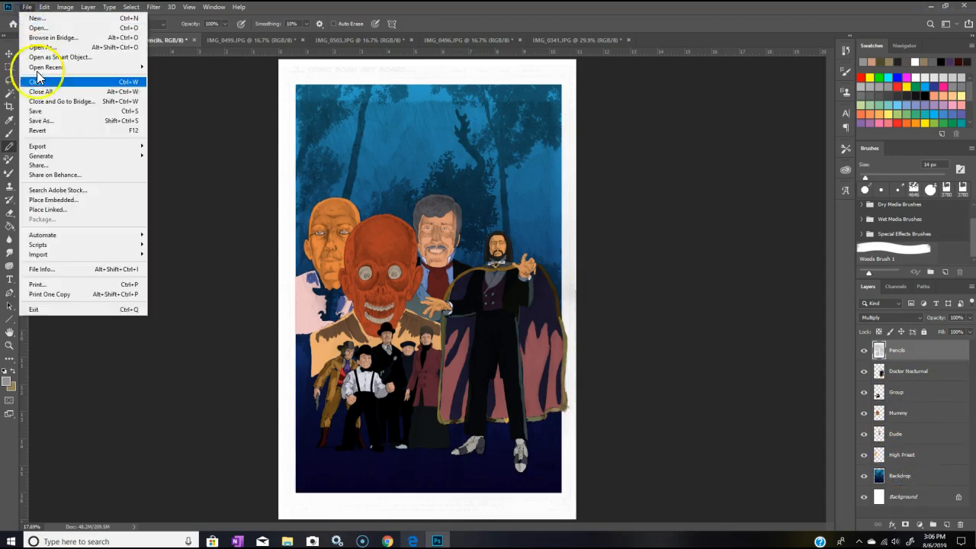
left_click(39, 121)
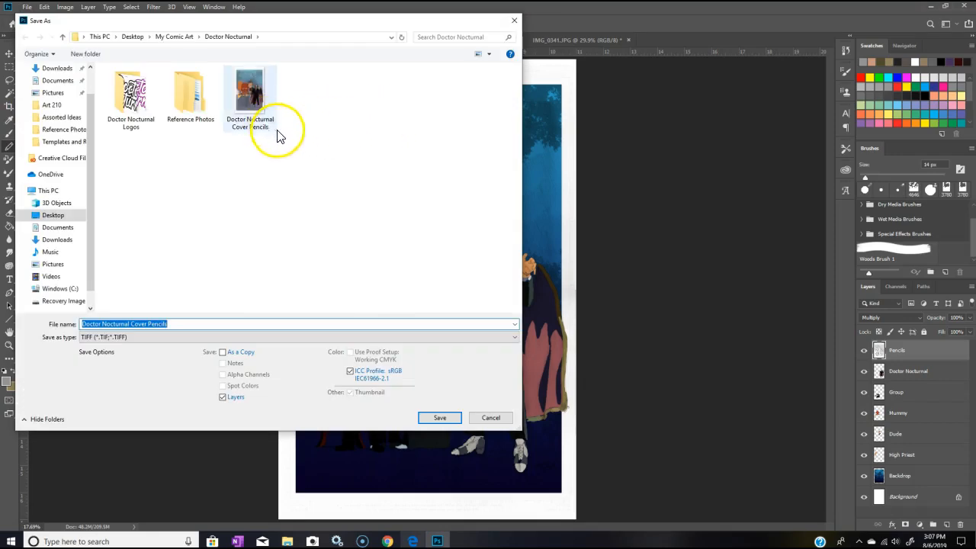
left_click_drag(148, 324, 217, 326)
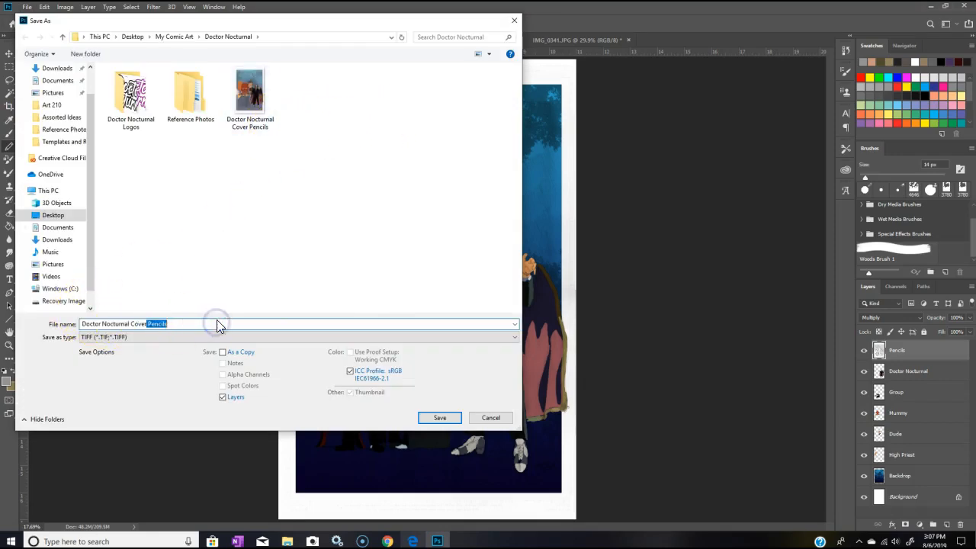
key("BackSpace")
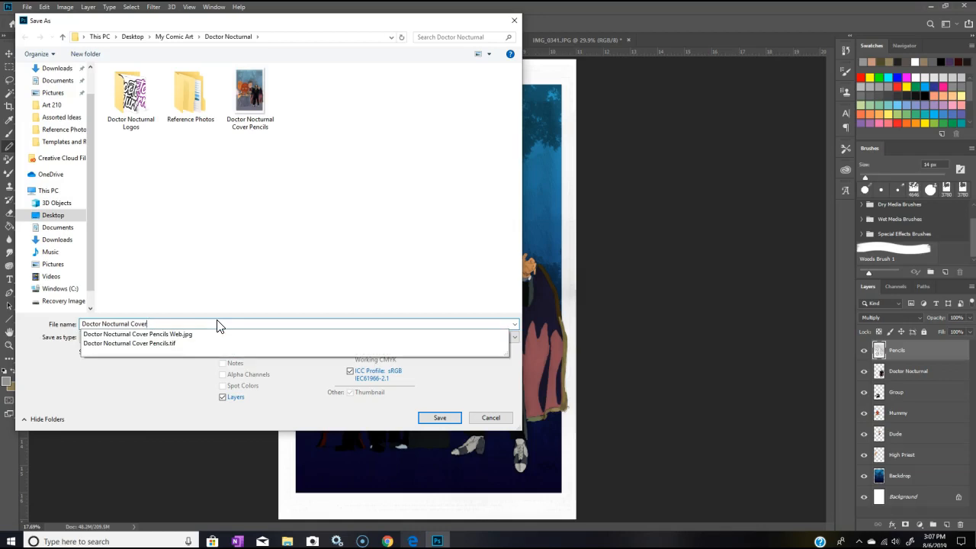
type("Painting")
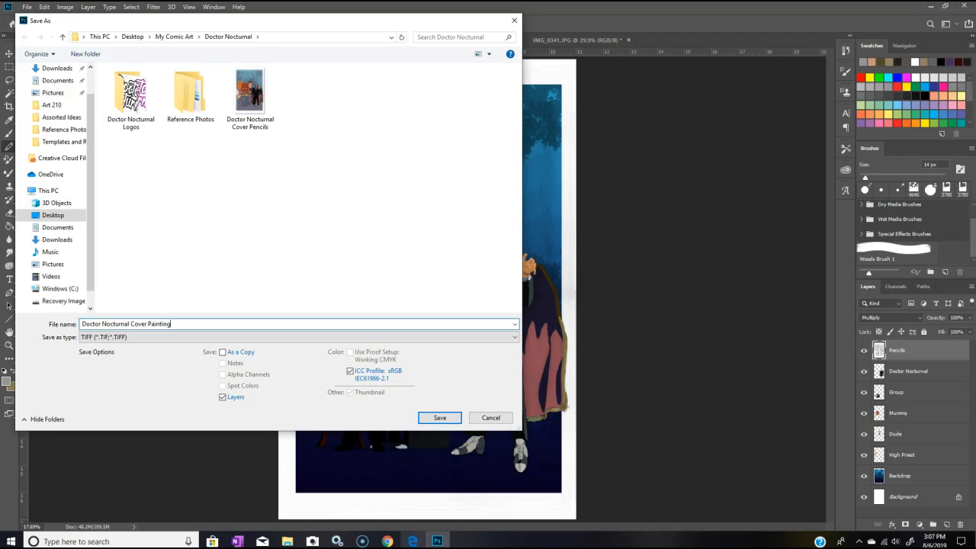
type("1")
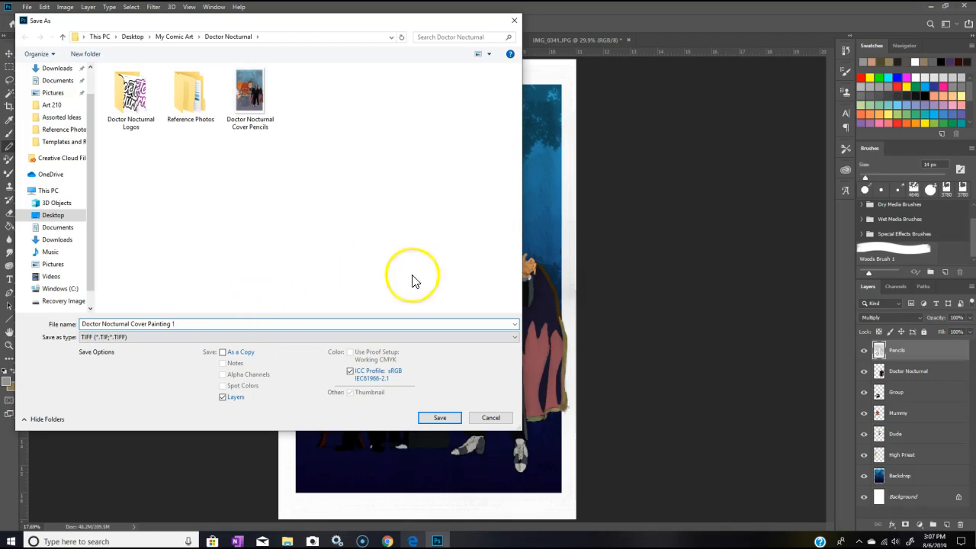
left_click(449, 418)
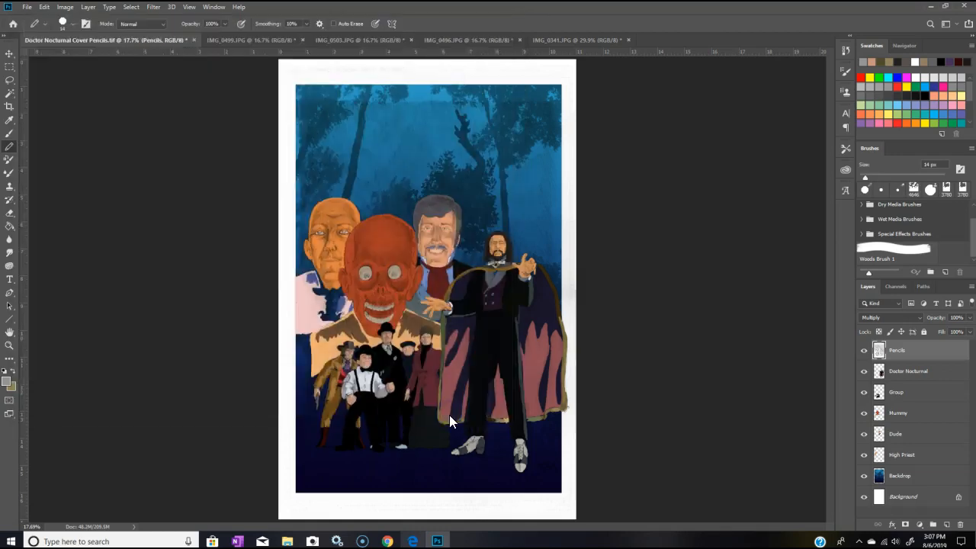
left_click(719, 223)
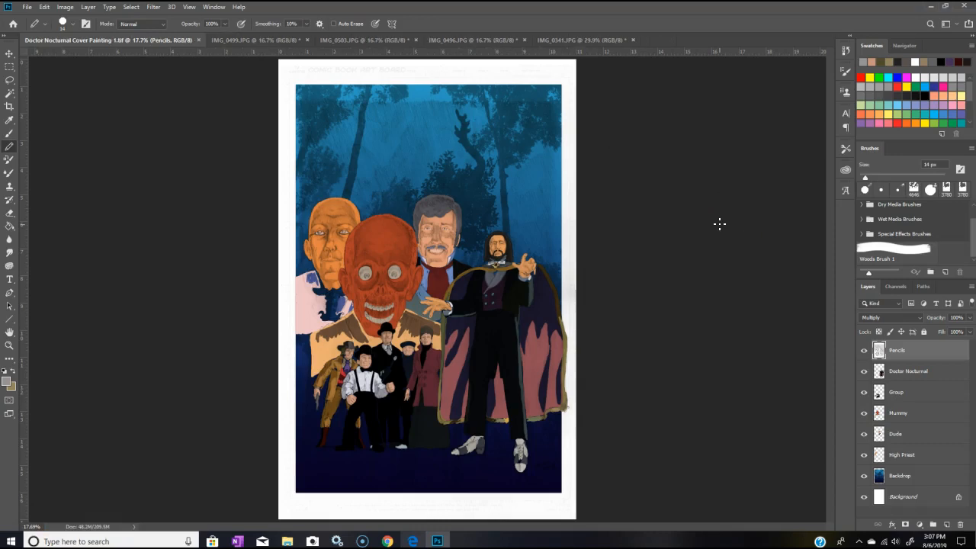